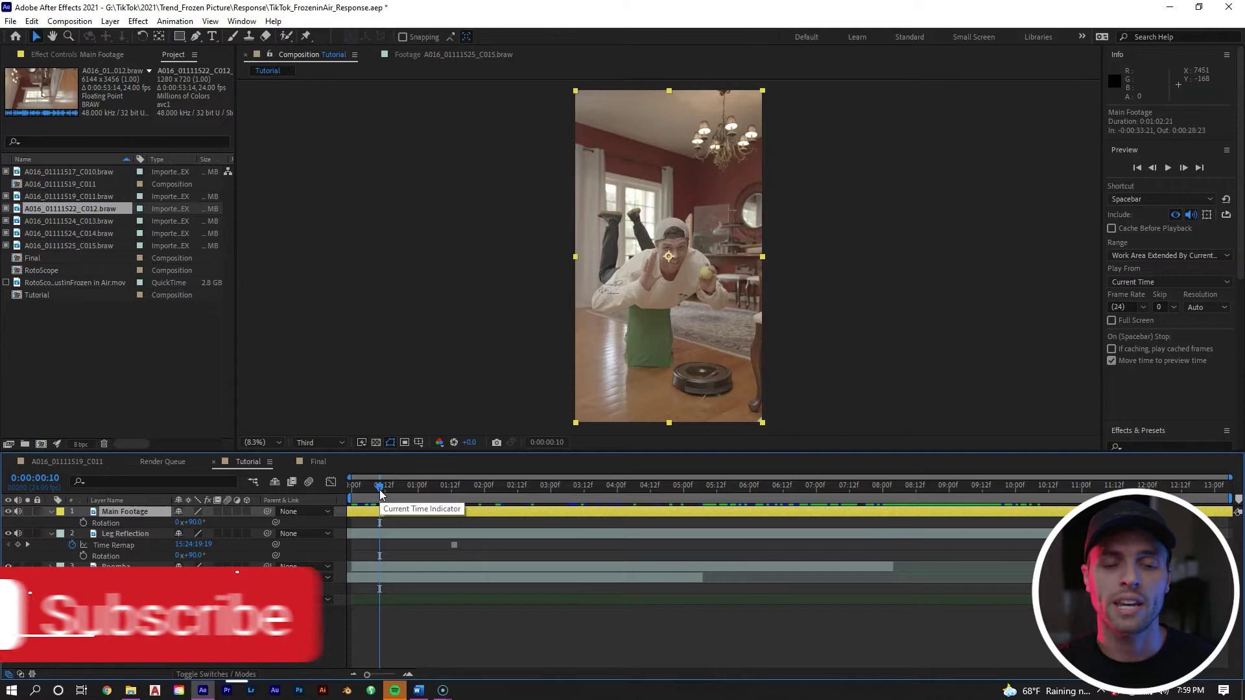
Scrub back and forth through the Tutorial composition to review the main footage of the man posed on the green box.
{"action": "left_click_drag", "start_coordinate": [379, 491], "coordinate": [439, 479]}
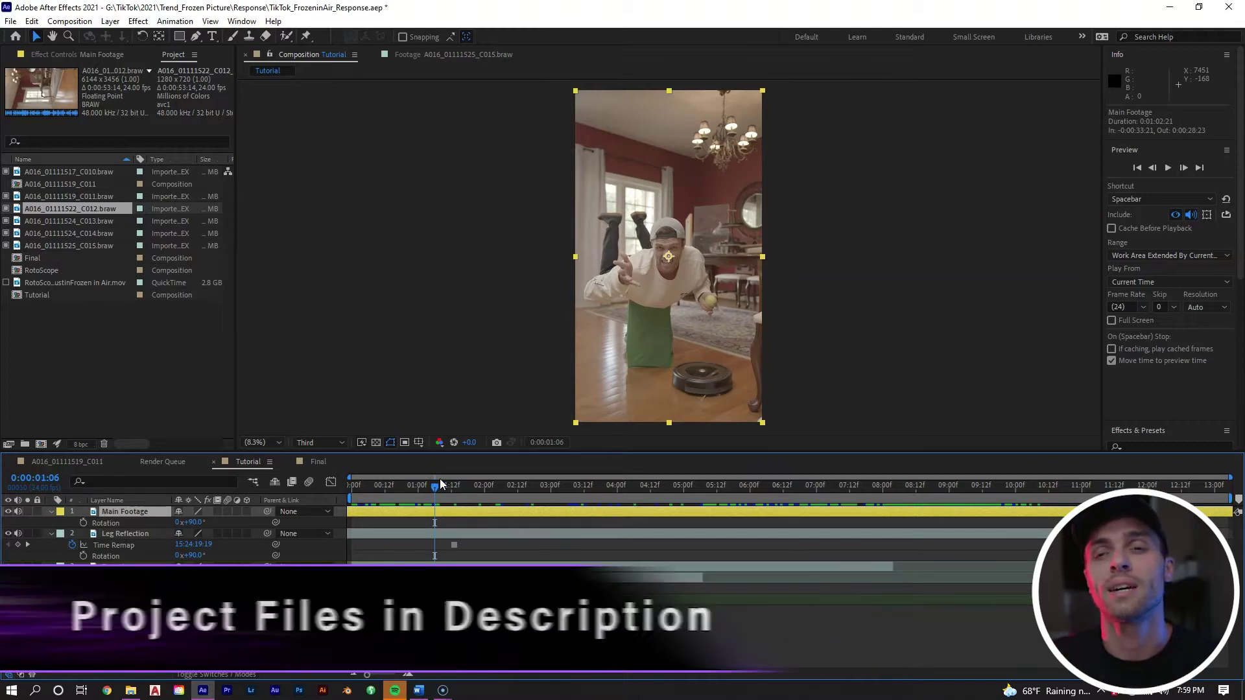
{"action": "left_click_drag", "start_coordinate": [448, 488], "coordinate": [404, 486]}
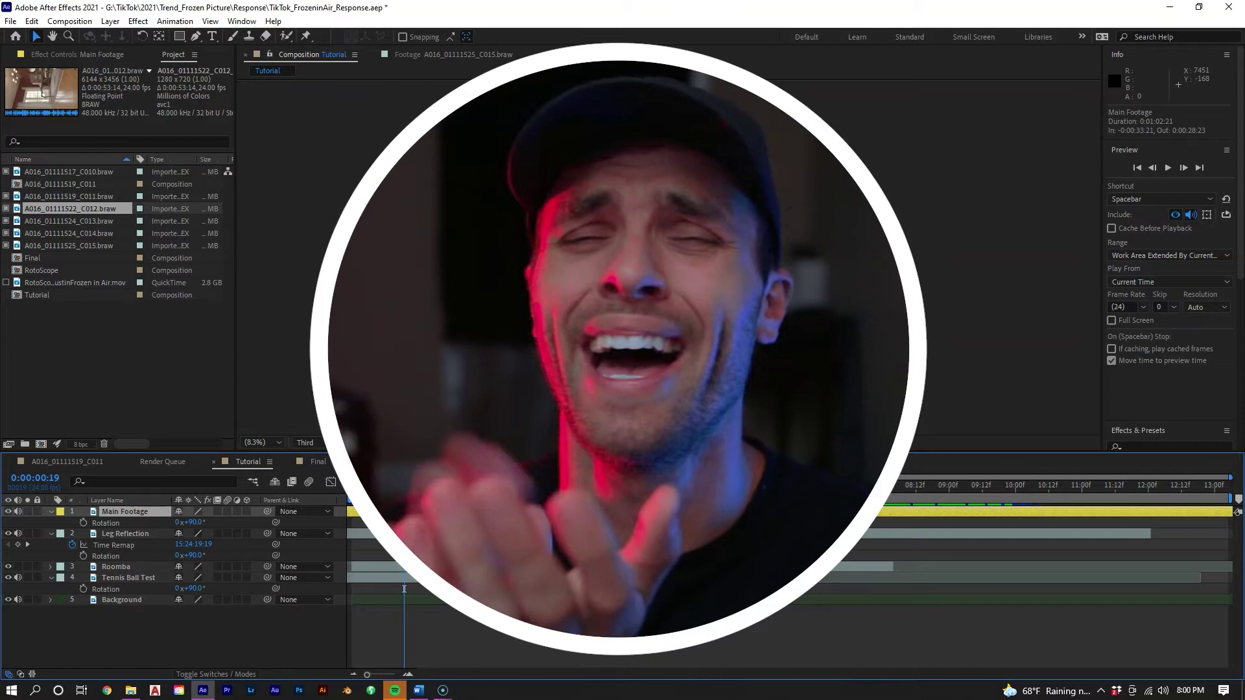
{"action": "left_click", "coordinate": [410, 502]}
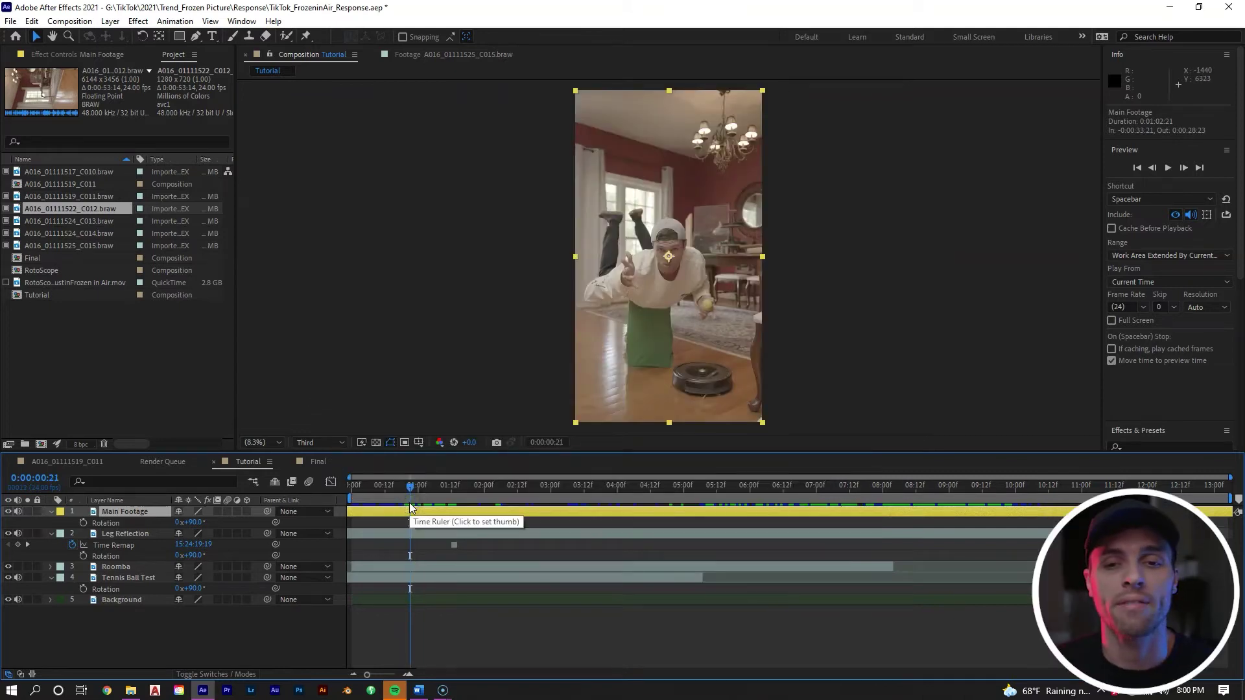
{"action": "left_click_drag", "start_coordinate": [415, 487], "coordinate": [976, 496]}
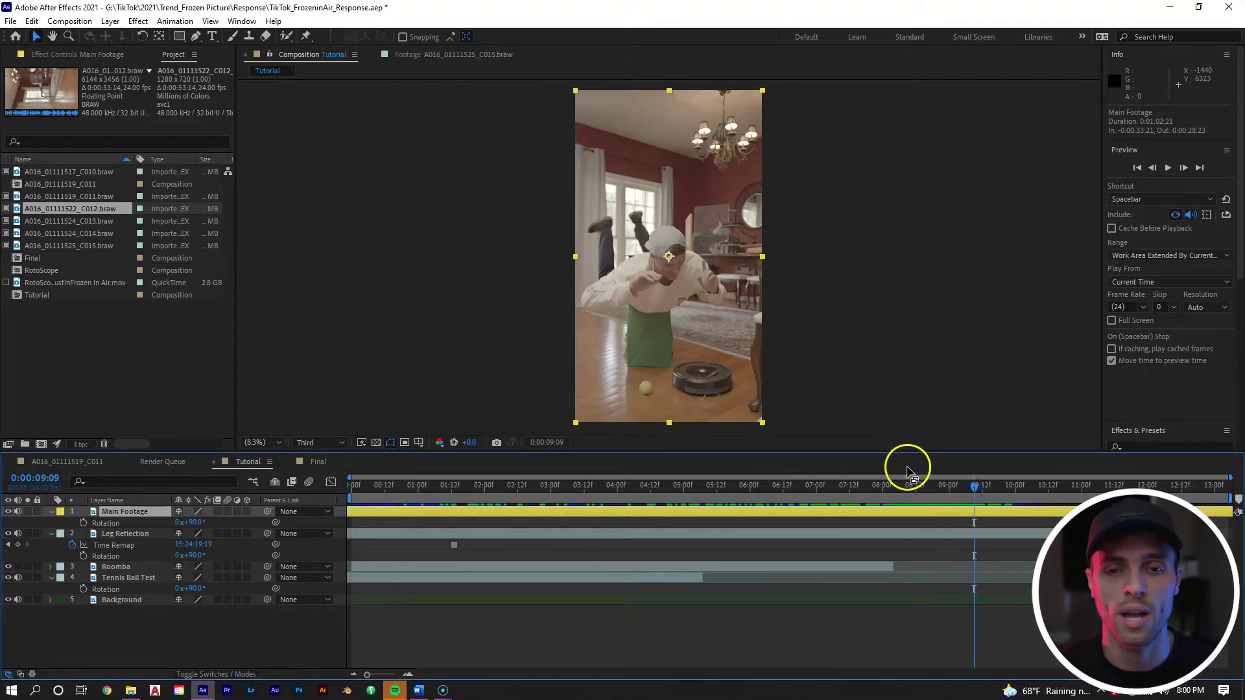
{"action": "left_click", "coordinate": [877, 485]}
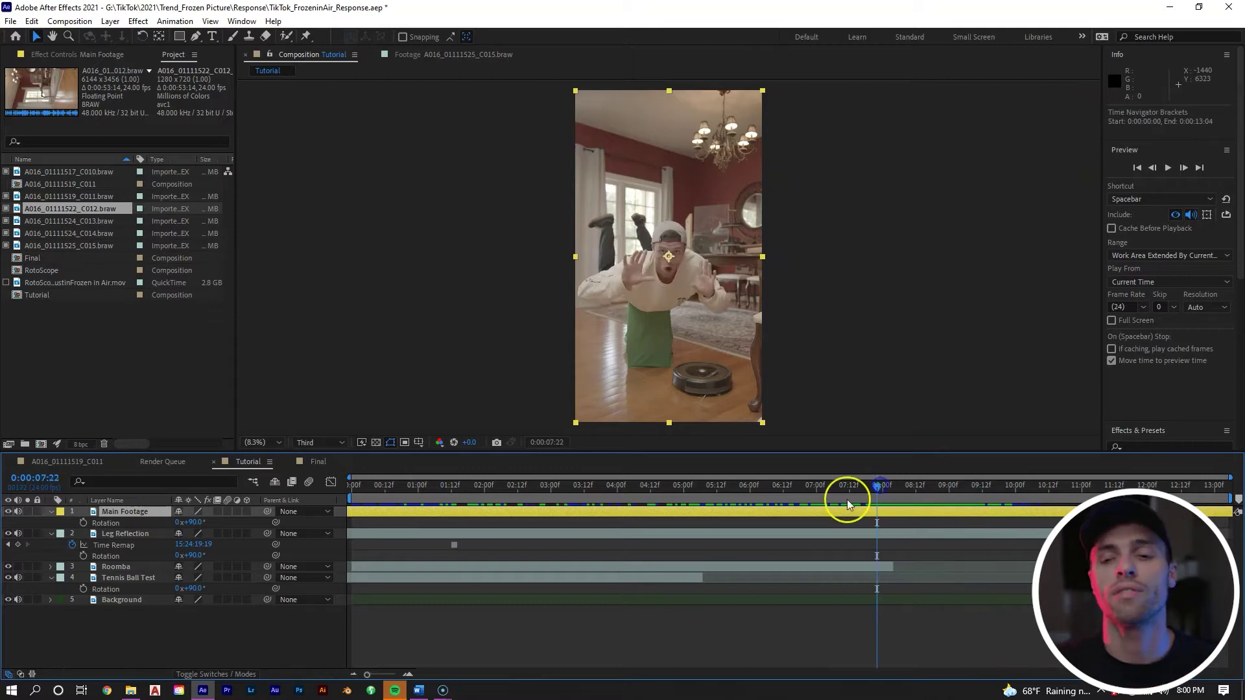
{"action": "left_click_drag", "start_coordinate": [854, 496], "coordinate": [639, 524]}
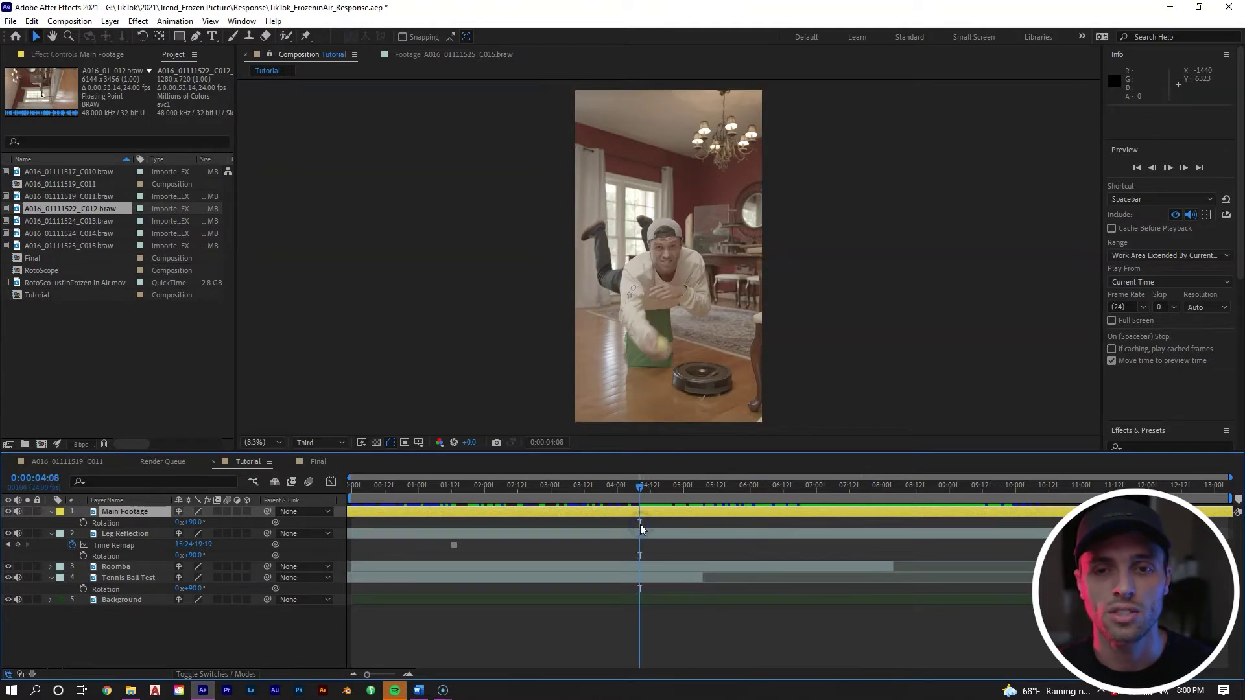
Preview the Tutorial composition, then scrub between about 0:00:01:20 and 0:00:06:10 to study the man's hand movements.
{"action": "key", "text": "space"}
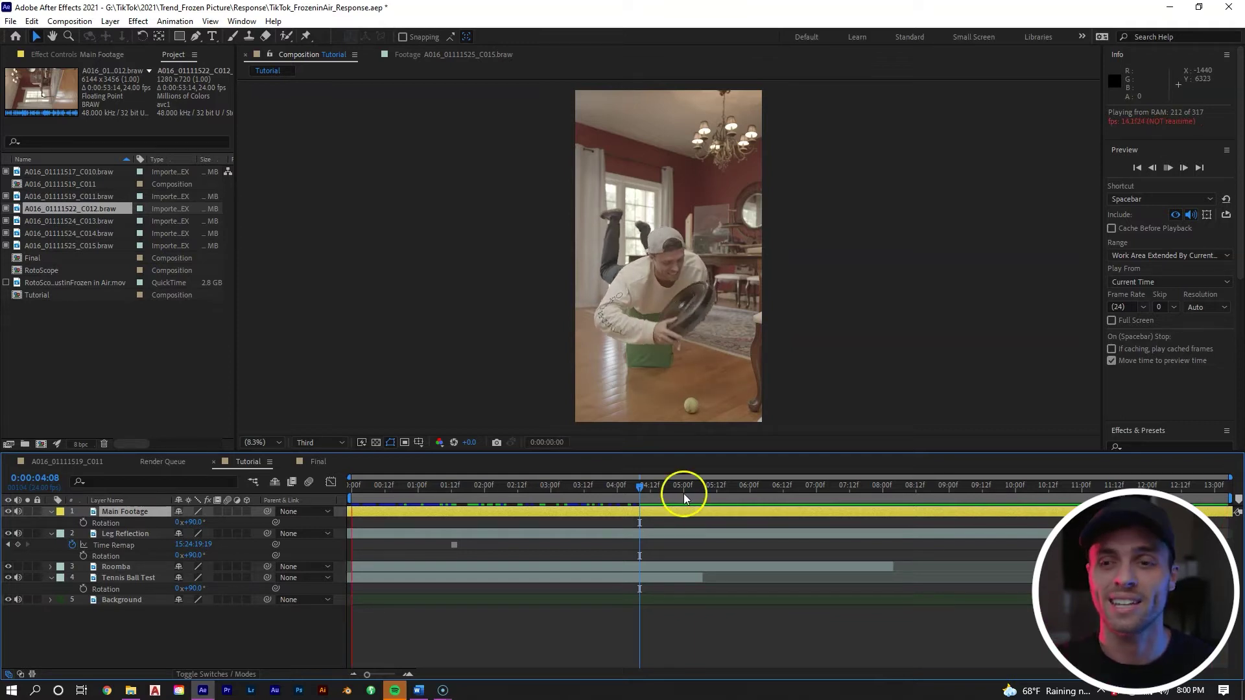
{"action": "key", "text": "space"}
{"action": "left_click_drag", "start_coordinate": [503, 494], "coordinate": [540, 486]}
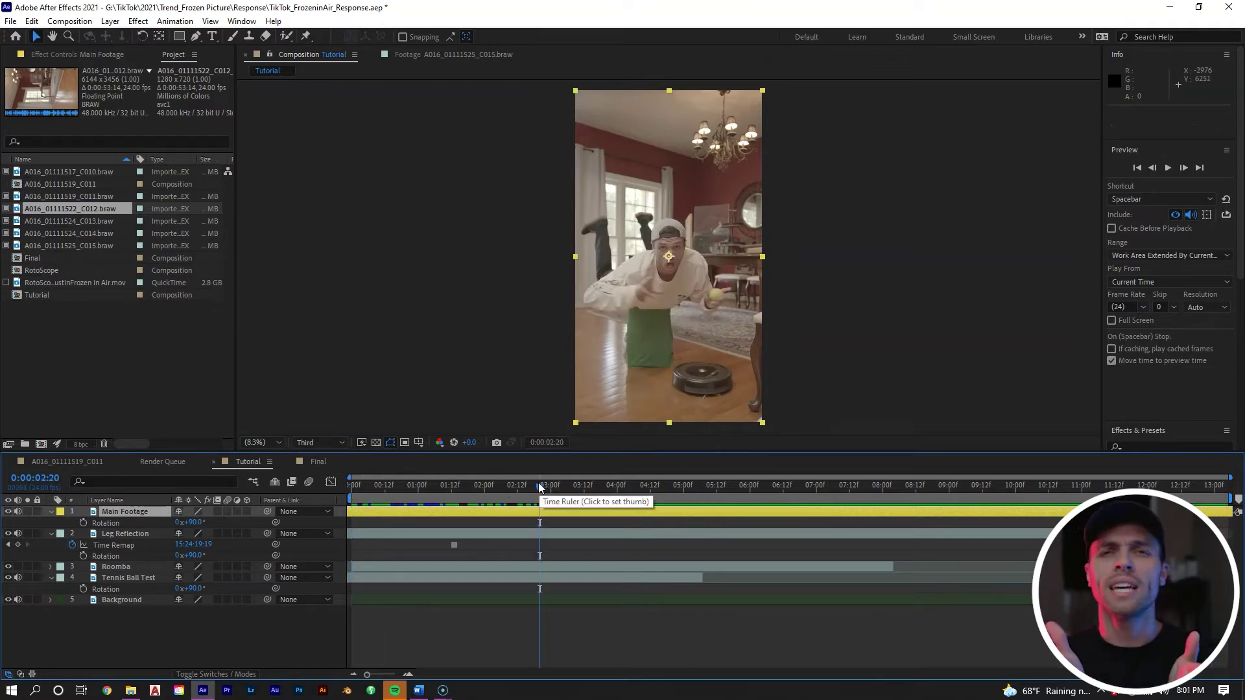
{"action": "left_click", "coordinate": [541, 481]}
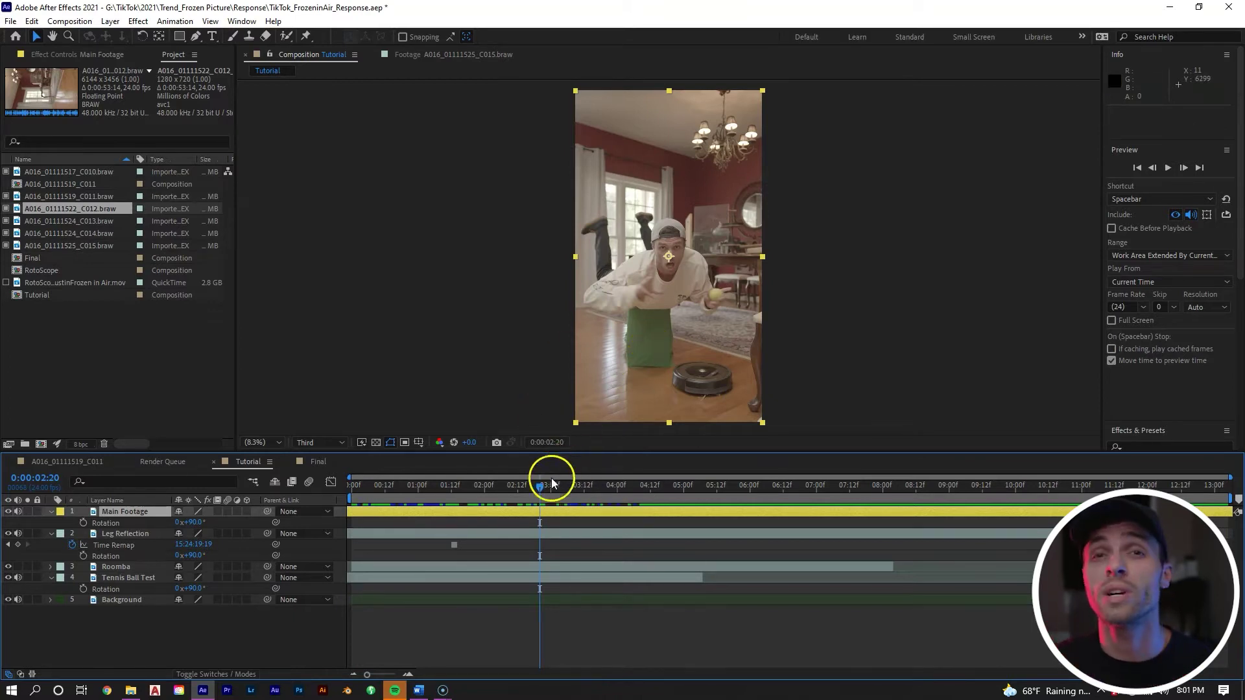
{"action": "left_click_drag", "start_coordinate": [542, 489], "coordinate": [473, 494]}
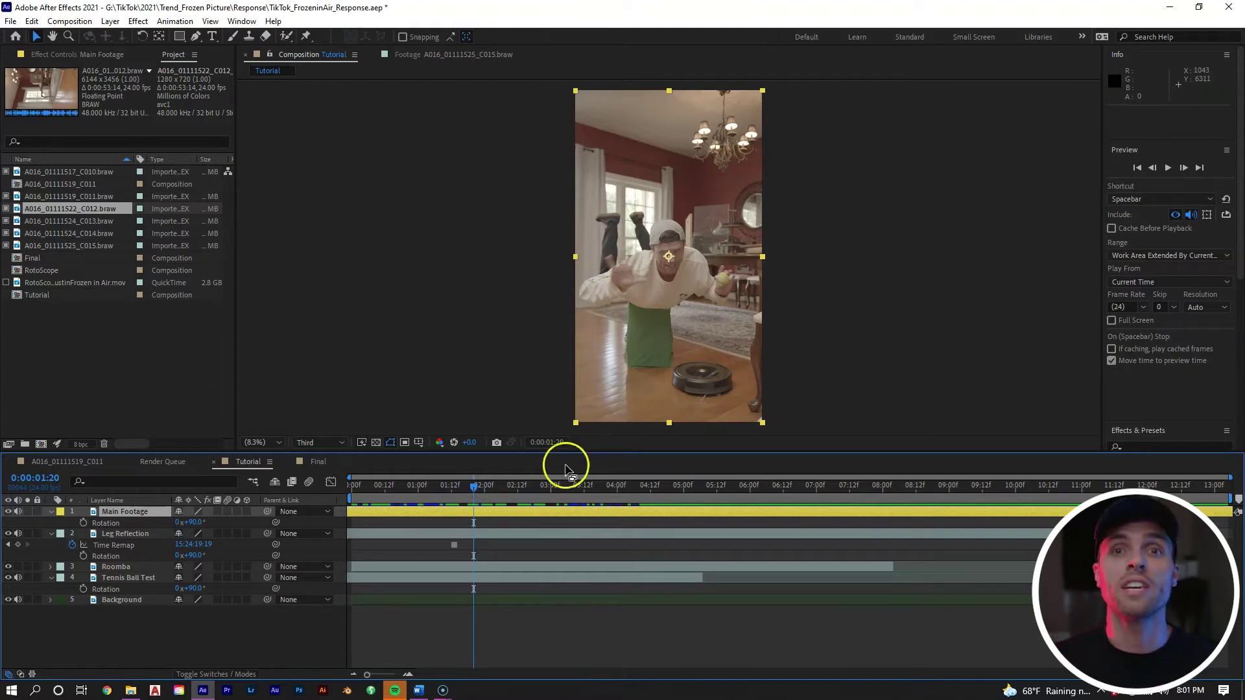
{"action": "left_click_drag", "start_coordinate": [484, 488], "coordinate": [775, 472]}
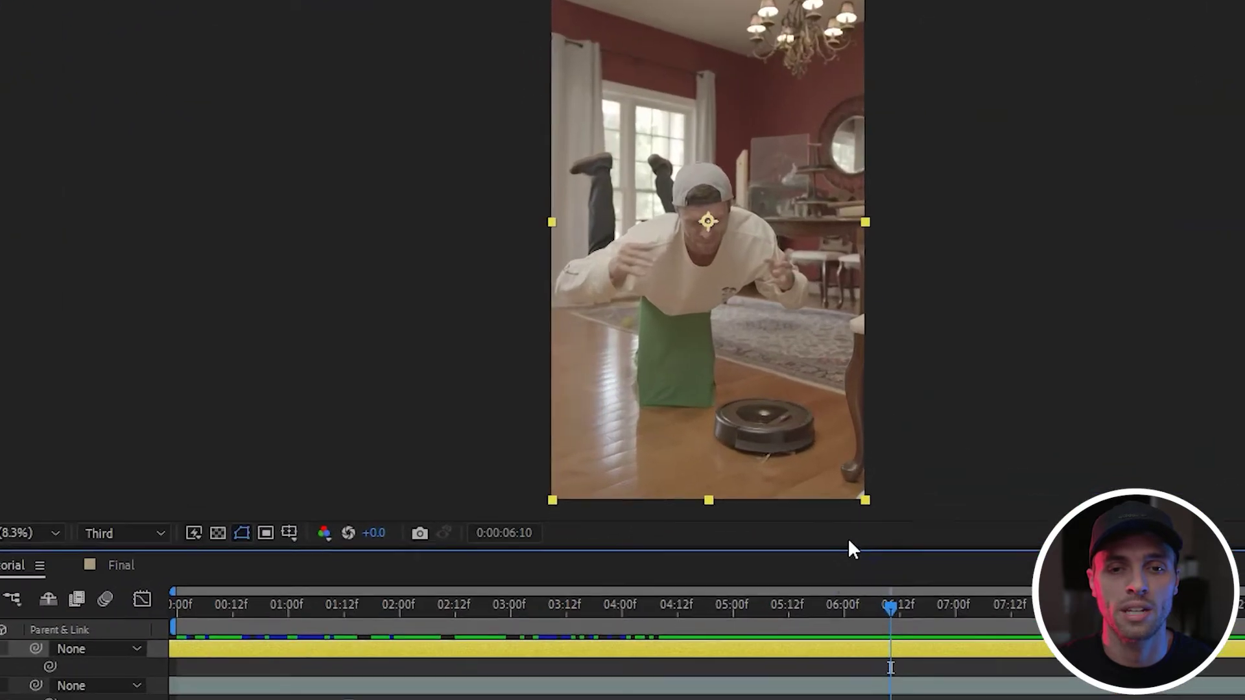
Go frame by frame around 0:00:06:10 to examine the man's motion in the main footage.
{"action": "key", "text": "Page_Up"}
{"action": "key", "text": "Page_Down"}
{"action": "key", "text": "Page_Down"}
{"action": "key", "text": "Page_Down"}
{"action": "key", "text": "Page_Up"}
{"action": "key", "text": "Page_Up"}
{"action": "key", "text": "Page_Up"}
{"action": "key", "text": "Page_Up"}
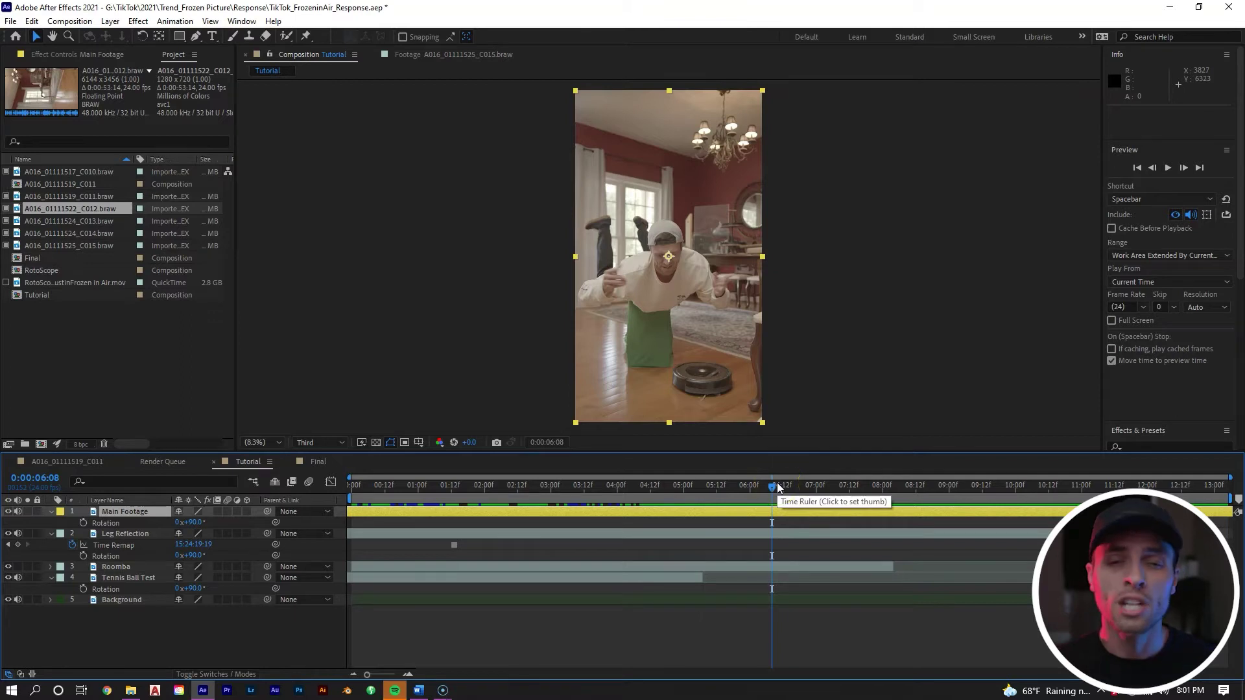
Solo the Background layer near 0:00:00:15, then solo the Roomba layer instead and preview it.
{"action": "left_click_drag", "start_coordinate": [777, 486], "coordinate": [393, 493]}
{"action": "left_click", "coordinate": [28, 600]}
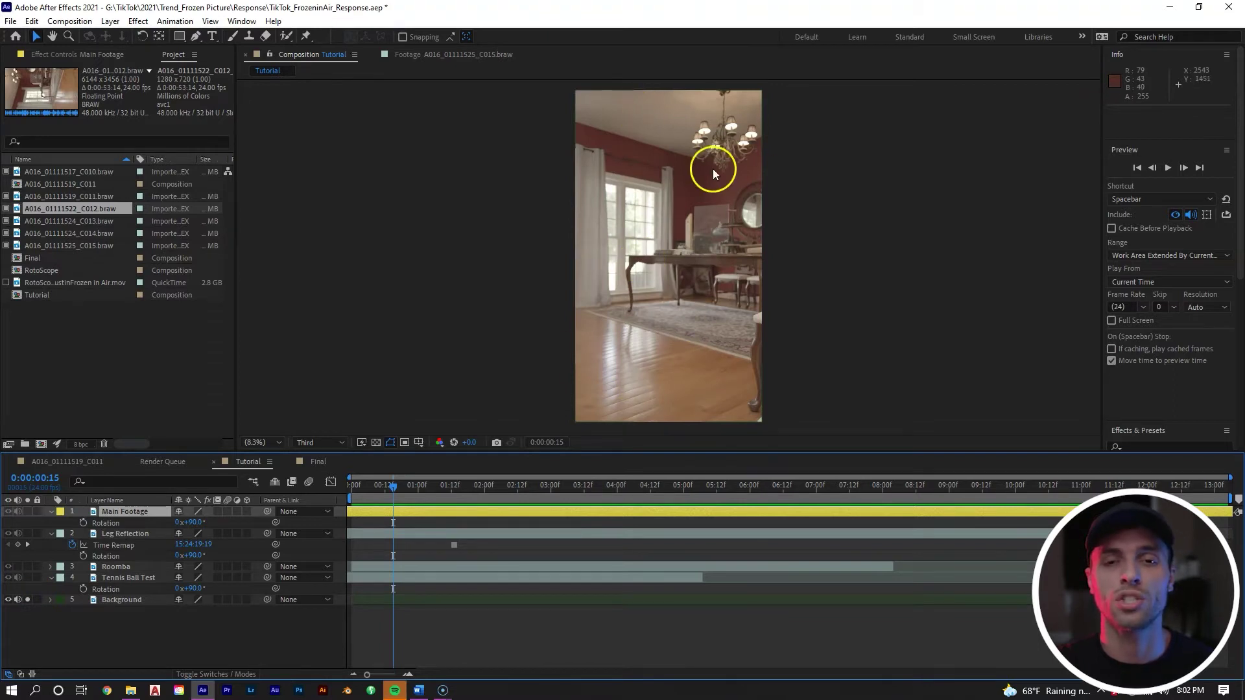
{"action": "left_click", "coordinate": [28, 599]}
{"action": "left_click", "coordinate": [28, 566]}
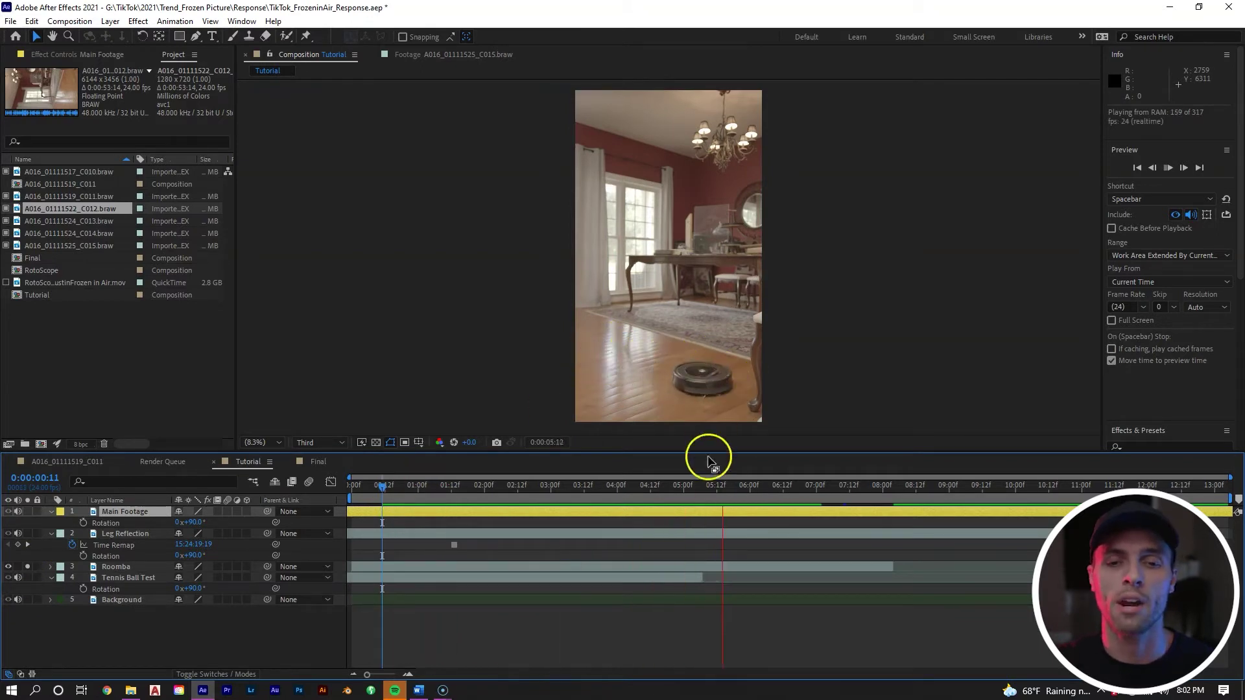
{"action": "left_click", "coordinate": [749, 492]}
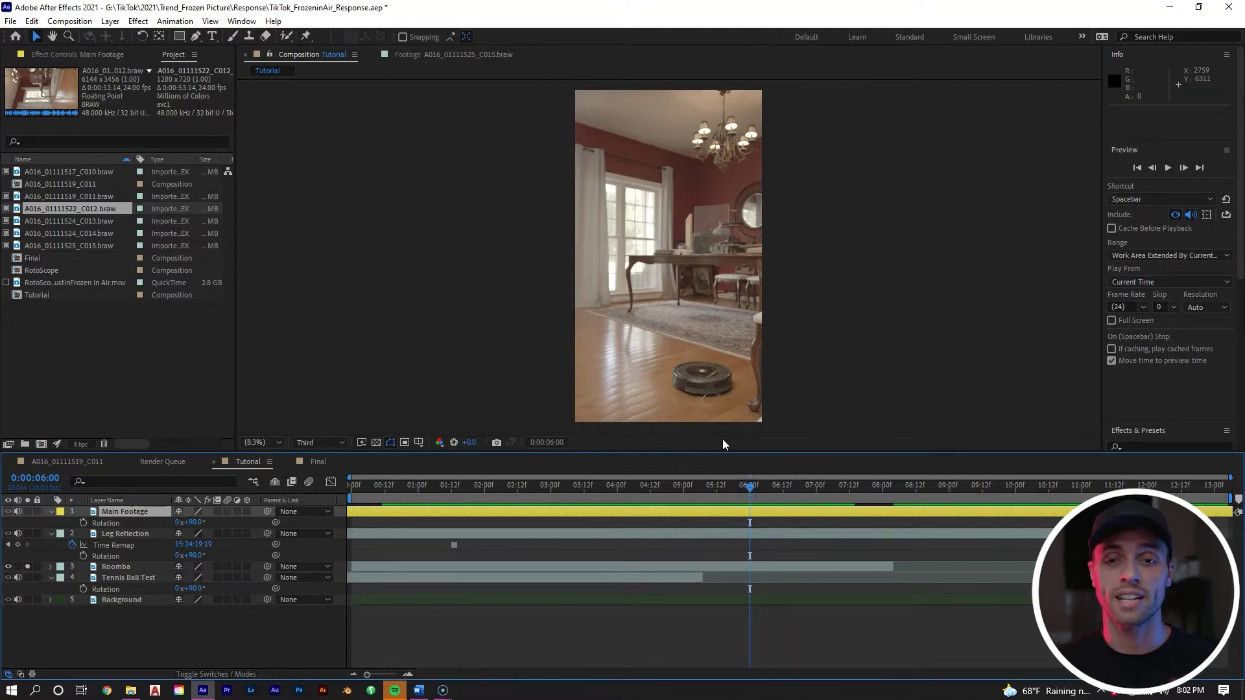
Review the soloed Leg Reflection clip around 0:00:01:21, then preview the soloed Tennis Ball Test clip from the start.
{"action": "left_click_drag", "start_coordinate": [747, 484], "coordinate": [472, 492]}
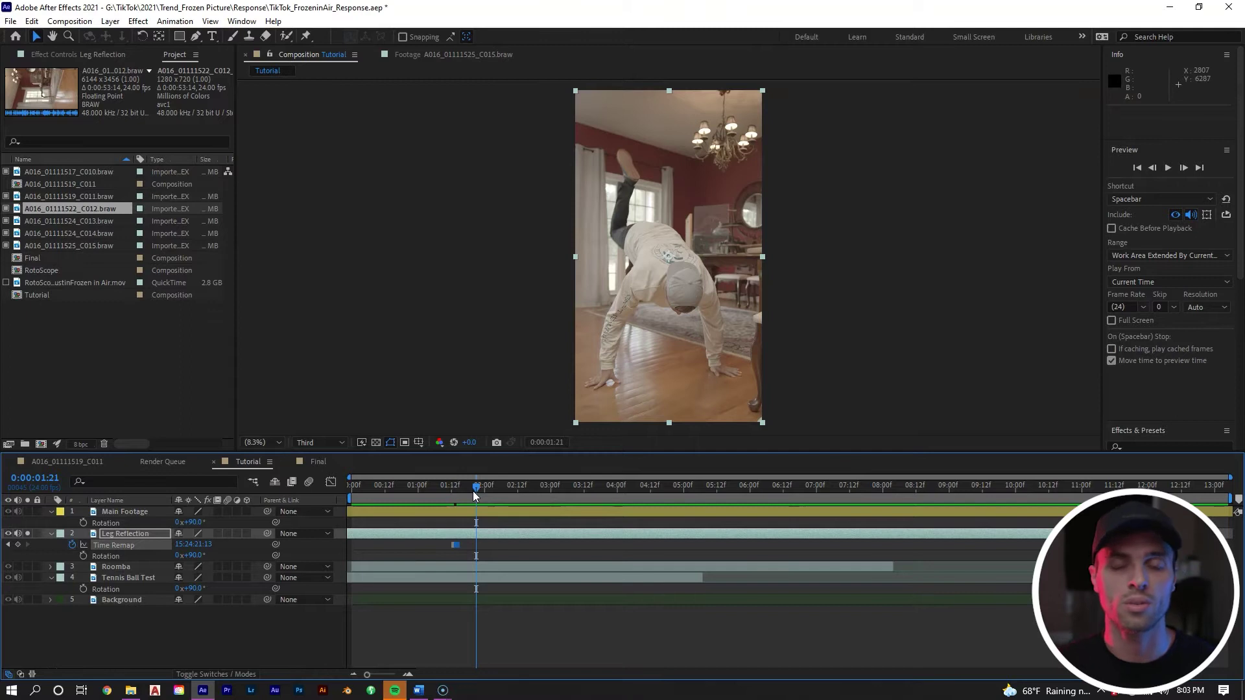
{"action": "left_click_drag", "start_coordinate": [472, 492], "coordinate": [498, 480]}
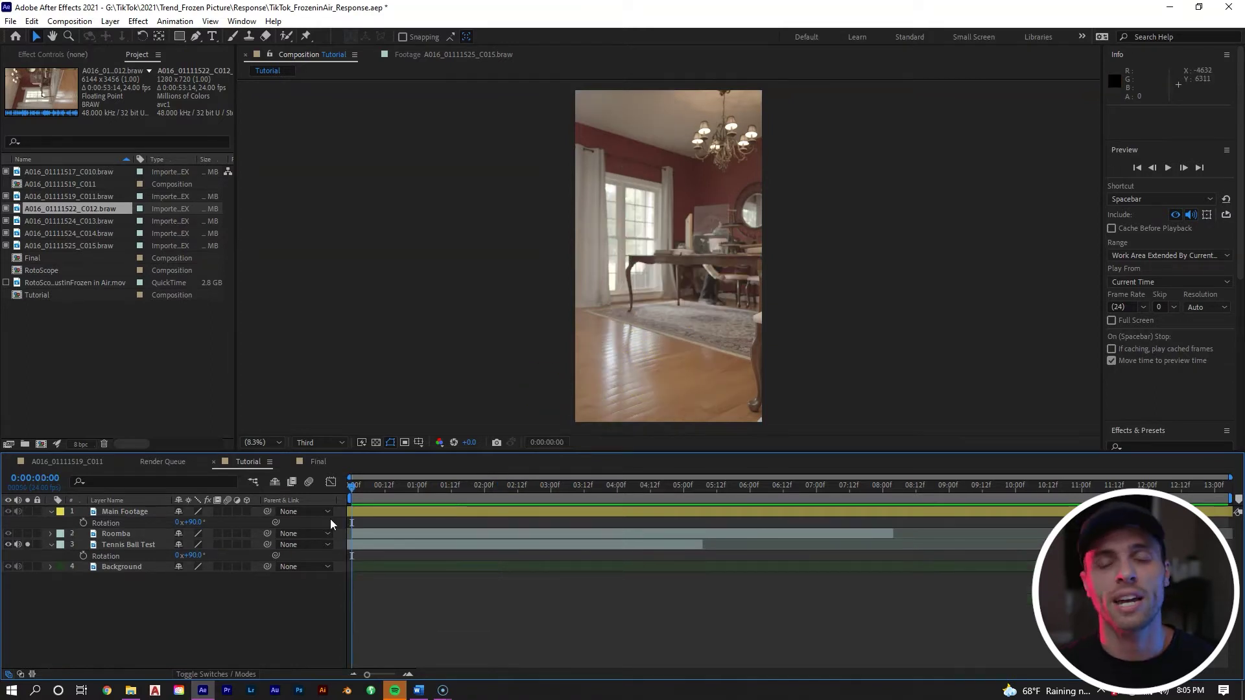
{"action": "key", "text": "space"}
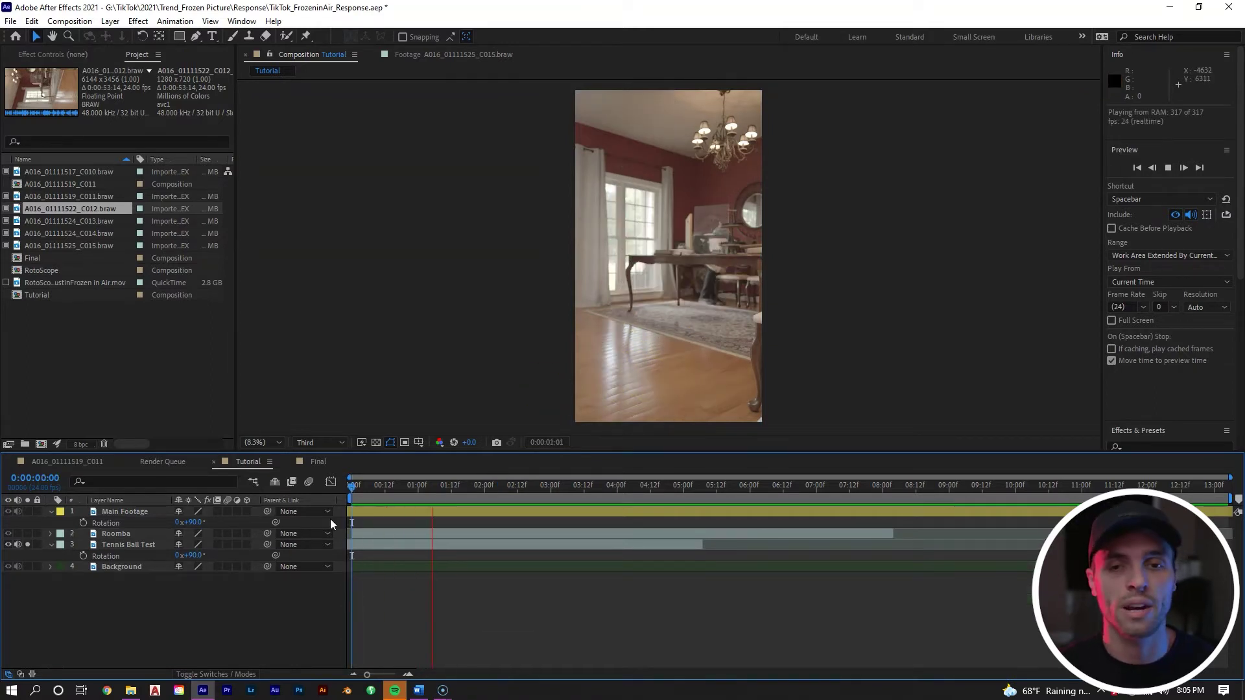
{"action": "key", "text": "space"}
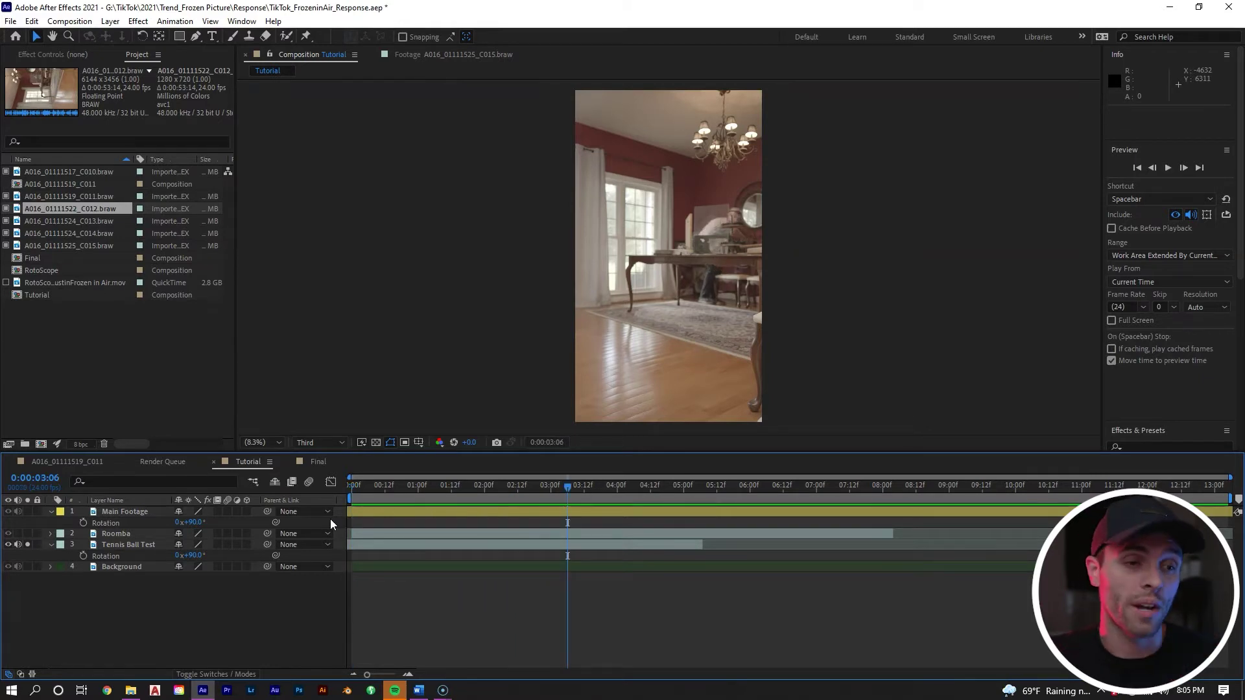
Delete the Tennis Ball Test layer and return to the first frame of the composition.
{"action": "left_click", "coordinate": [446, 542]}
{"action": "key", "text": "Delete"}
{"action": "key", "text": "Home"}
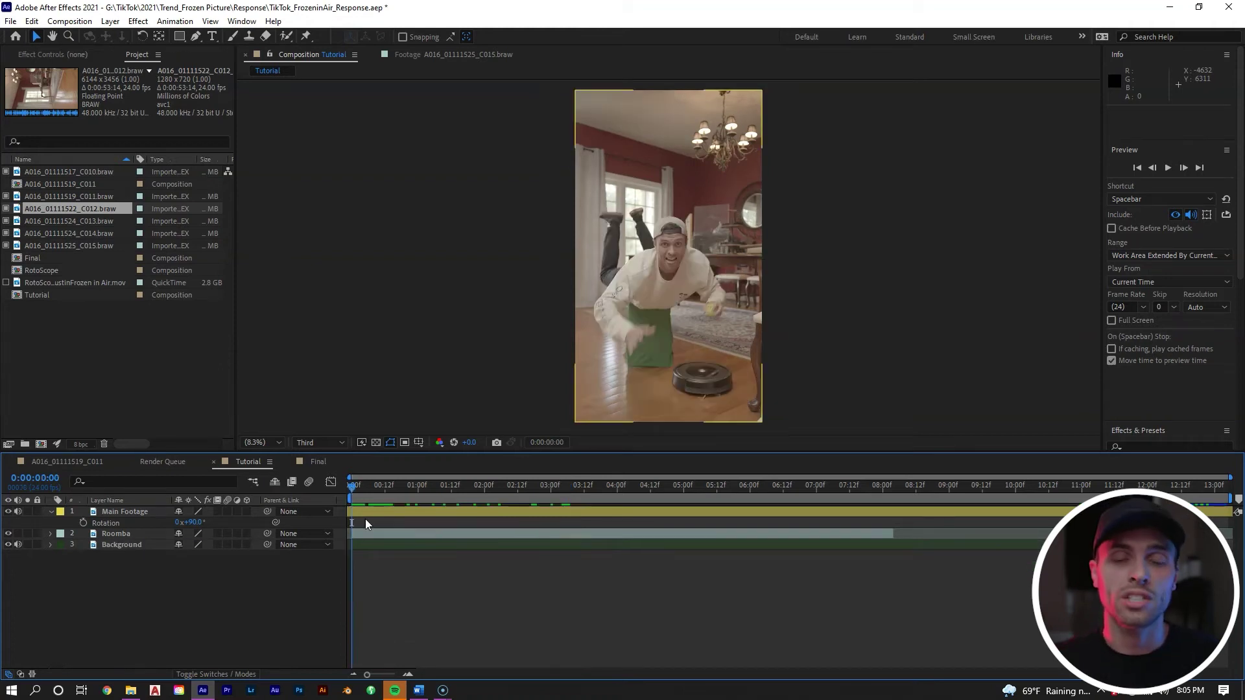
Check the Background and Roomba layers on their own by soloing and unsoloing each one.
{"action": "left_click", "coordinate": [27, 544]}
{"action": "left_click", "coordinate": [27, 545]}
{"action": "left_click", "coordinate": [27, 533]}
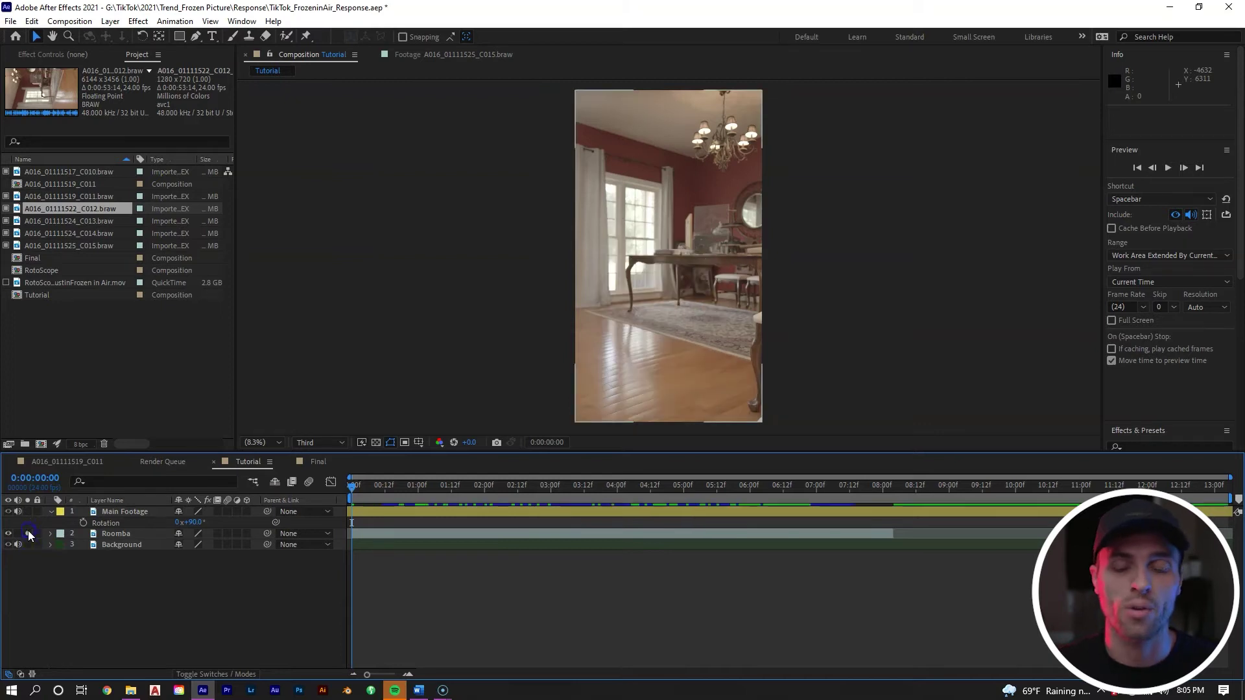
{"action": "left_click", "coordinate": [27, 533]}
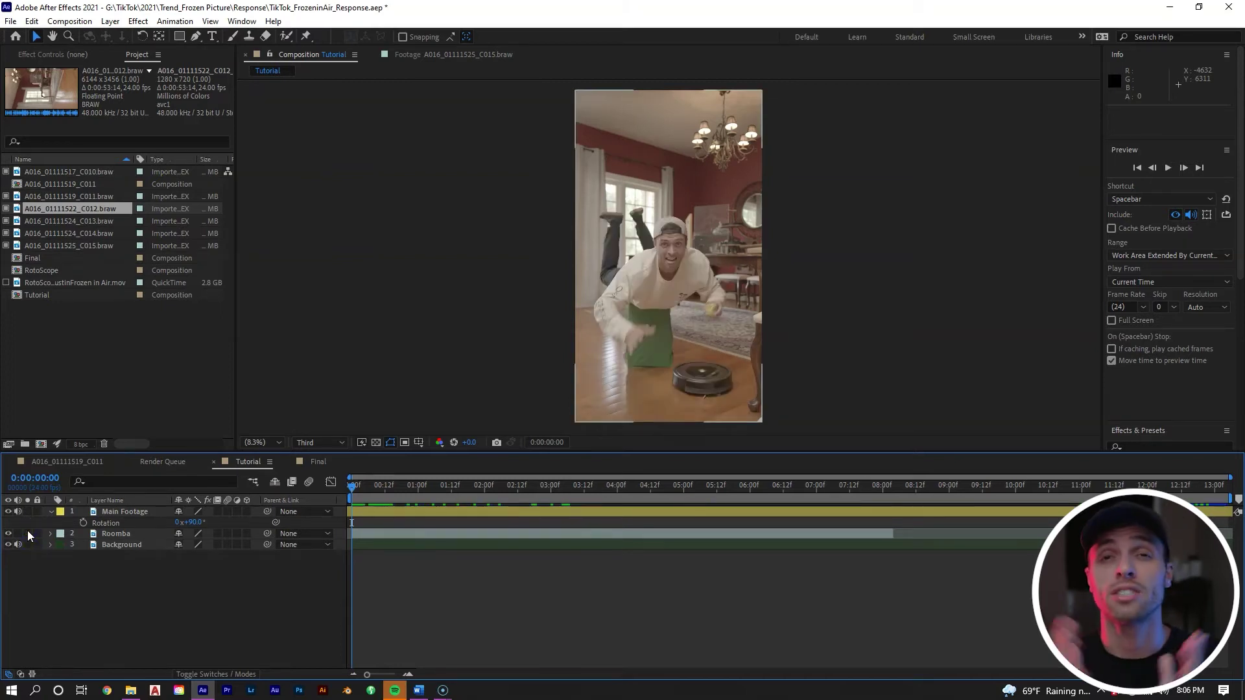
Open the Main Footage layer in its own Layer viewer.
{"action": "left_click", "coordinate": [454, 510]}
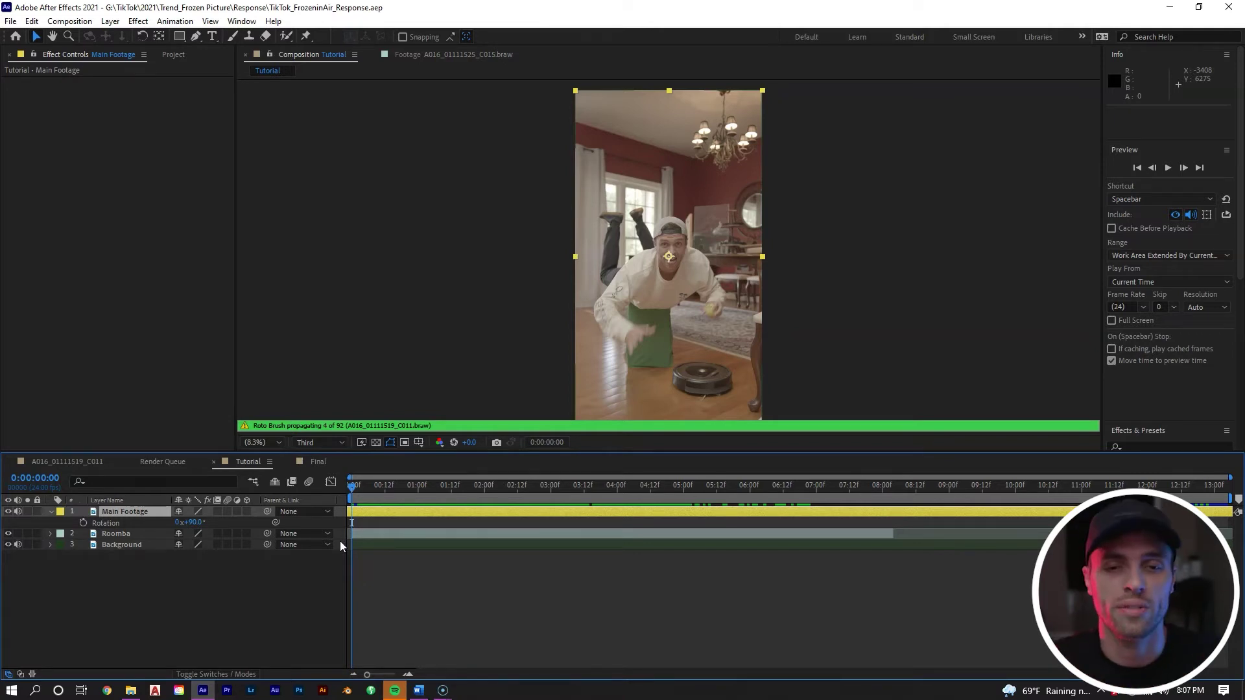
{"action": "double_click", "coordinate": [364, 515]}
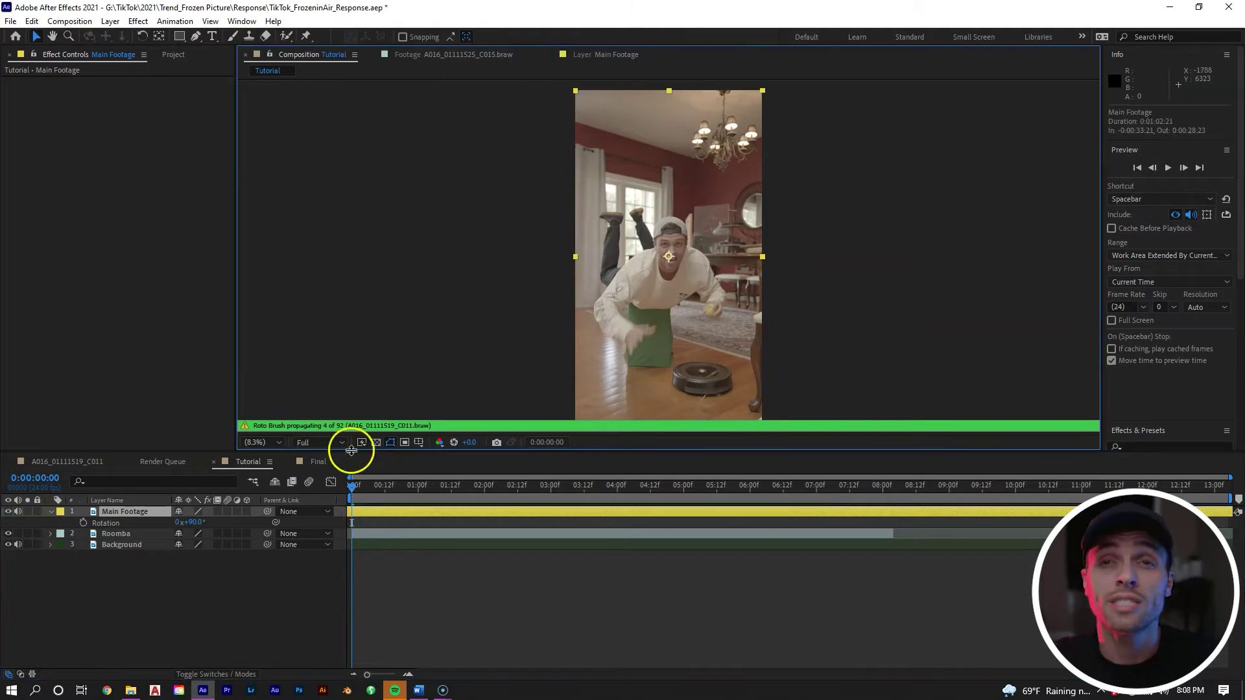
{"action": "double_click", "coordinate": [388, 509]}
{"action": "left_click_drag", "start_coordinate": [514, 255], "coordinate": [482, 252]}
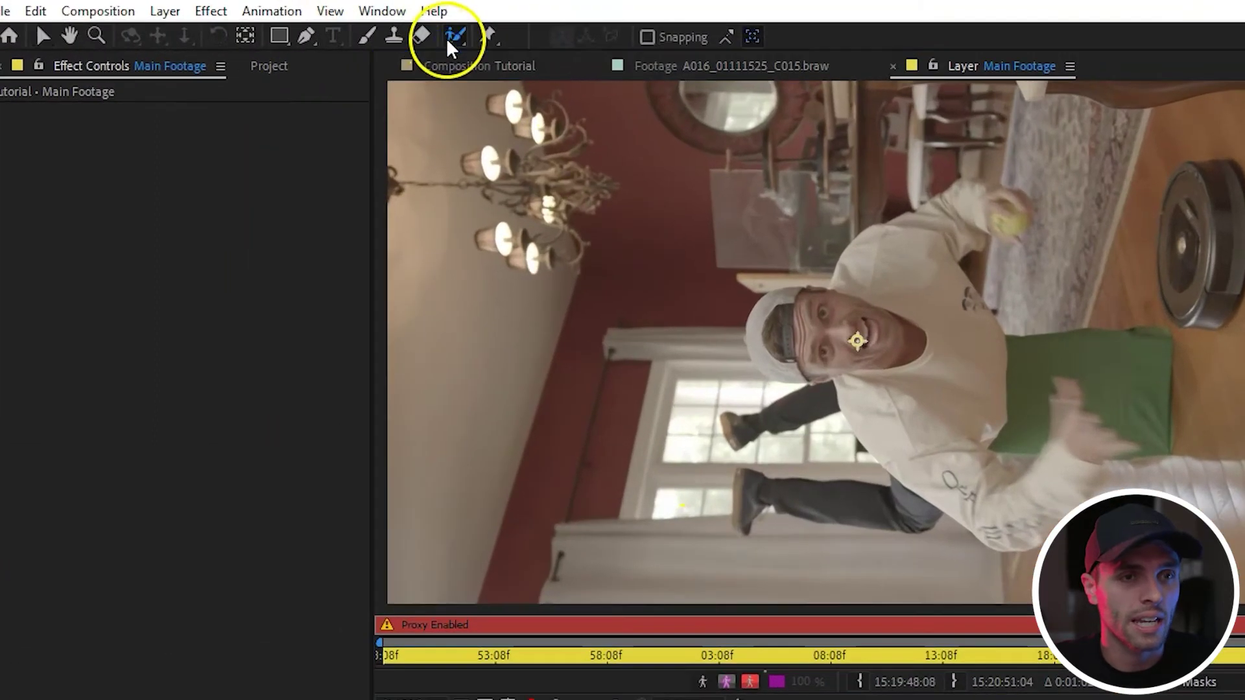
Paint Roto Brush foreground strokes across the man's arms and torso to create the initial matte.
{"action": "left_click", "coordinate": [332, 36]}
{"action": "mouse_move", "coordinate": [957, 239]}
{"action": "left_mouse_down"}
{"action": "mouse_move", "coordinate": [911, 287]}
{"action": "mouse_move", "coordinate": [920, 330]}
{"action": "left_mouse_up"}
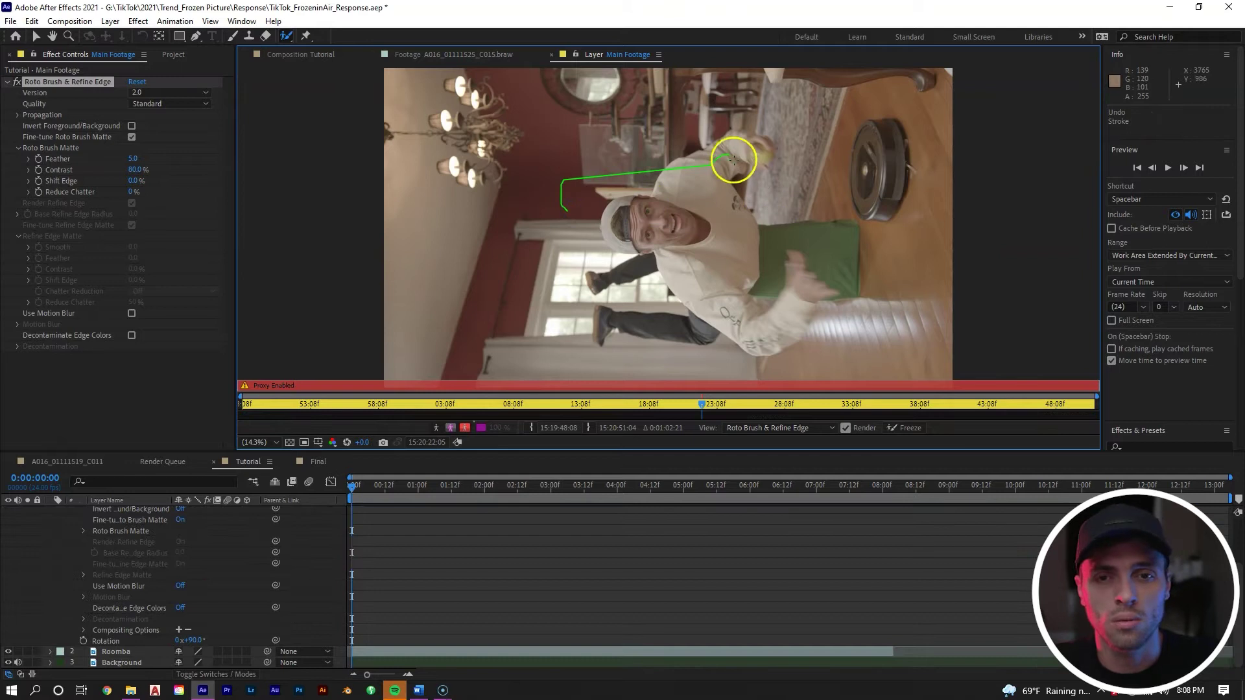
{"action": "mouse_move", "coordinate": [741, 151]}
{"action": "left_mouse_down"}
{"action": "mouse_move", "coordinate": [713, 302]}
{"action": "mouse_move", "coordinate": [743, 327]}
{"action": "left_mouse_up"}
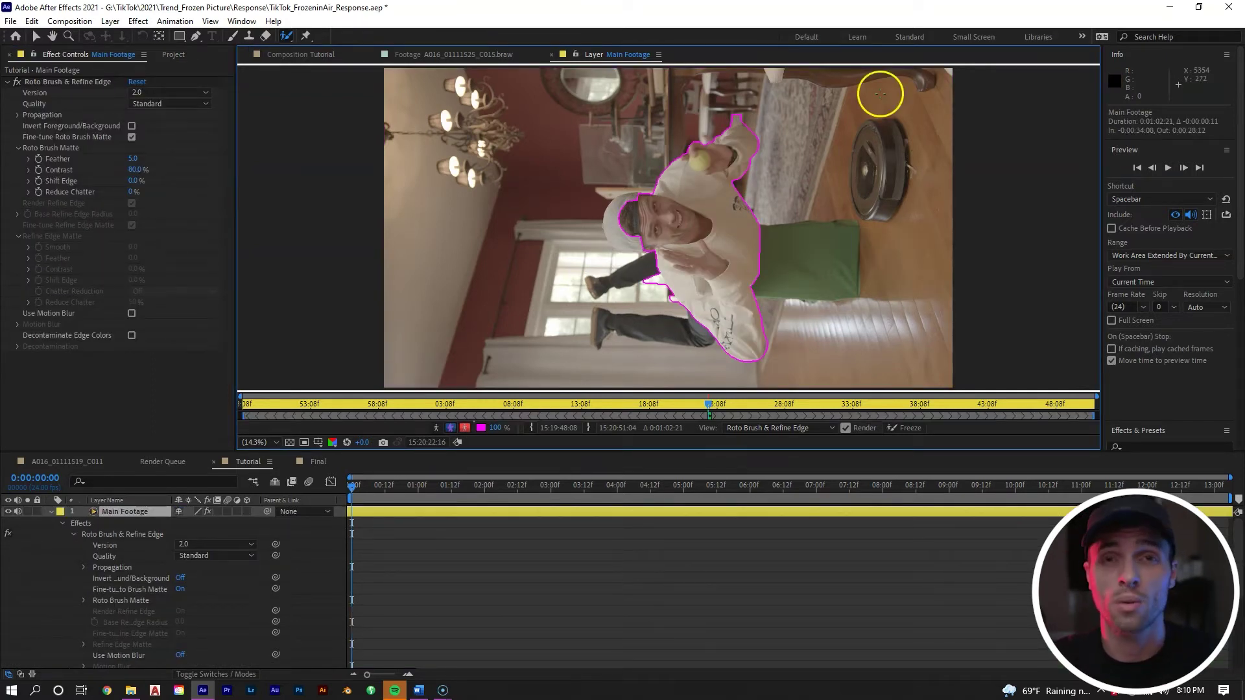
Inspect the roto outline closely around the hand holding the tennis ball and the nearby sleeve.
{"action": "scroll", "coordinate": [769, 127], "scroll_direction": "up", "scroll_amount": 3}
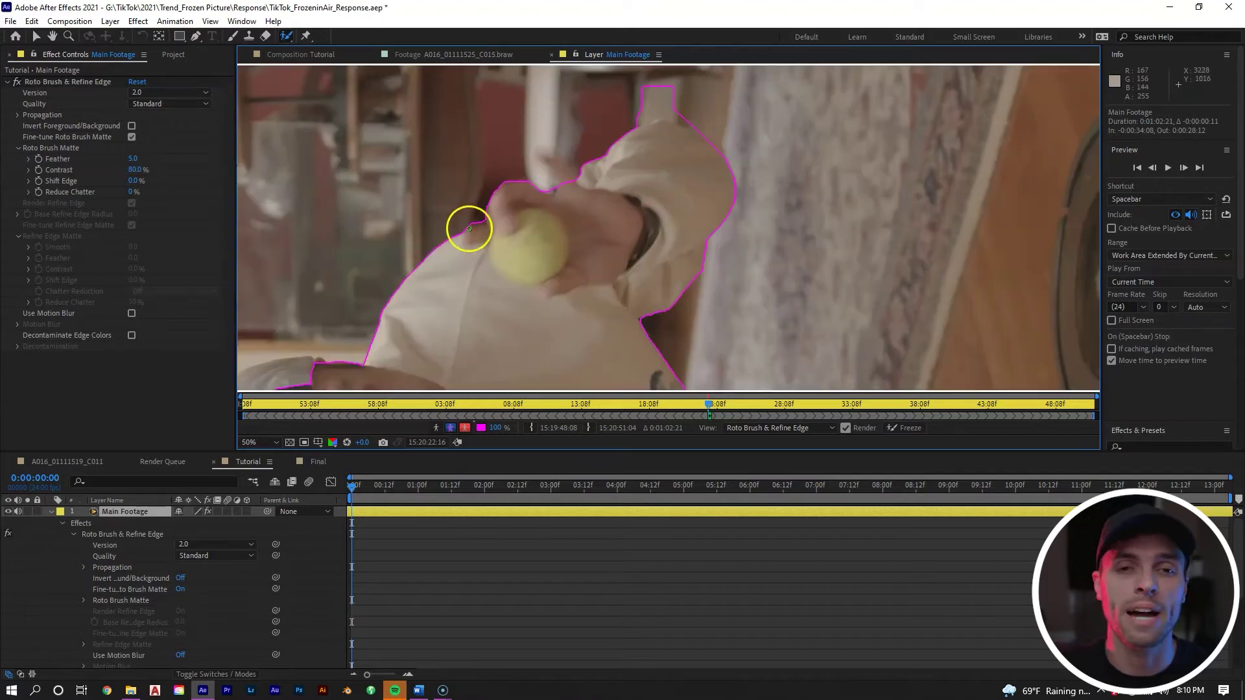
{"action": "left_click_drag", "start_coordinate": [564, 236], "coordinate": [635, 199]}
{"action": "left_click_drag", "start_coordinate": [476, 283], "coordinate": [589, 167]}
{"action": "left_click_drag", "start_coordinate": [459, 291], "coordinate": [528, 137]}
{"action": "scroll", "coordinate": [583, 246], "scroll_direction": "down", "scroll_amount": 4}
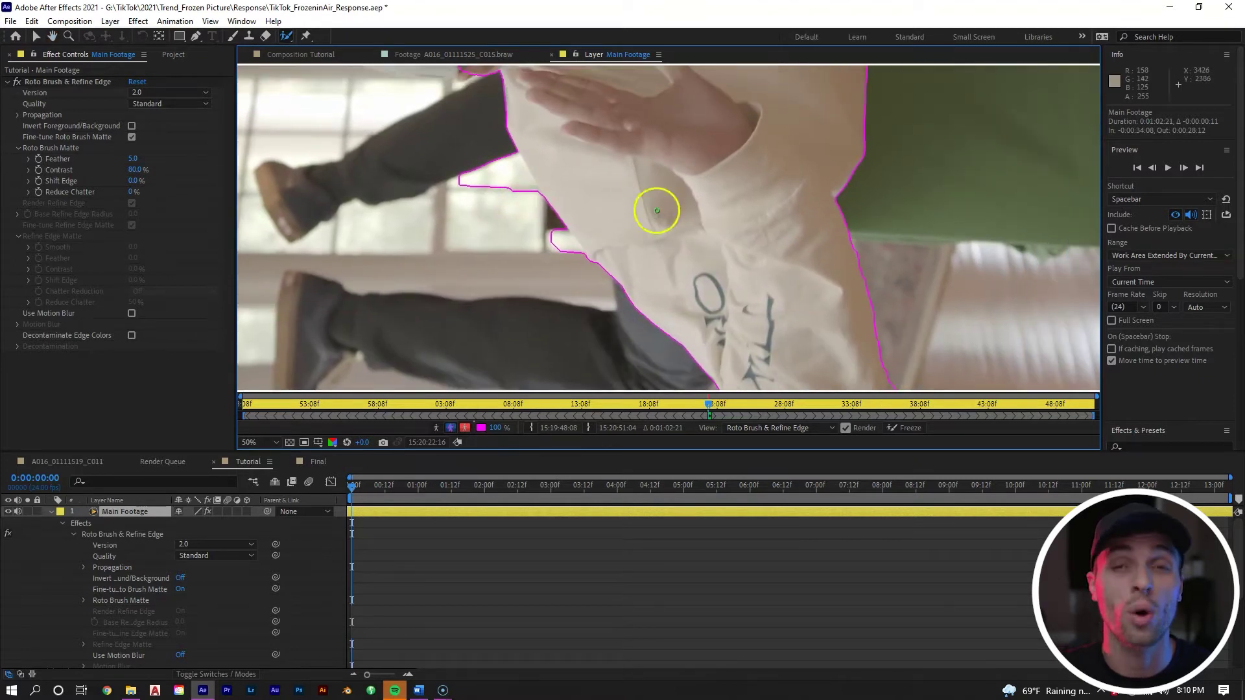
Examine the roto outline along the torso, beside the legs and where the sweatshirt meets the green box.
{"action": "left_click_drag", "start_coordinate": [656, 209], "coordinate": [525, 217]}
{"action": "left_click_drag", "start_coordinate": [656, 182], "coordinate": [569, 204]}
{"action": "left_click_drag", "start_coordinate": [665, 254], "coordinate": [579, 269]}
{"action": "left_click_drag", "start_coordinate": [593, 81], "coordinate": [569, 202]}
{"action": "left_click_drag", "start_coordinate": [544, 339], "coordinate": [569, 197]}
{"action": "left_click_drag", "start_coordinate": [566, 259], "coordinate": [556, 333]}
{"action": "left_click_drag", "start_coordinate": [541, 71], "coordinate": [544, 221]}
{"action": "left_click_drag", "start_coordinate": [577, 360], "coordinate": [576, 219]}
{"action": "scroll", "coordinate": [576, 219], "scroll_direction": "down", "scroll_amount": 3}
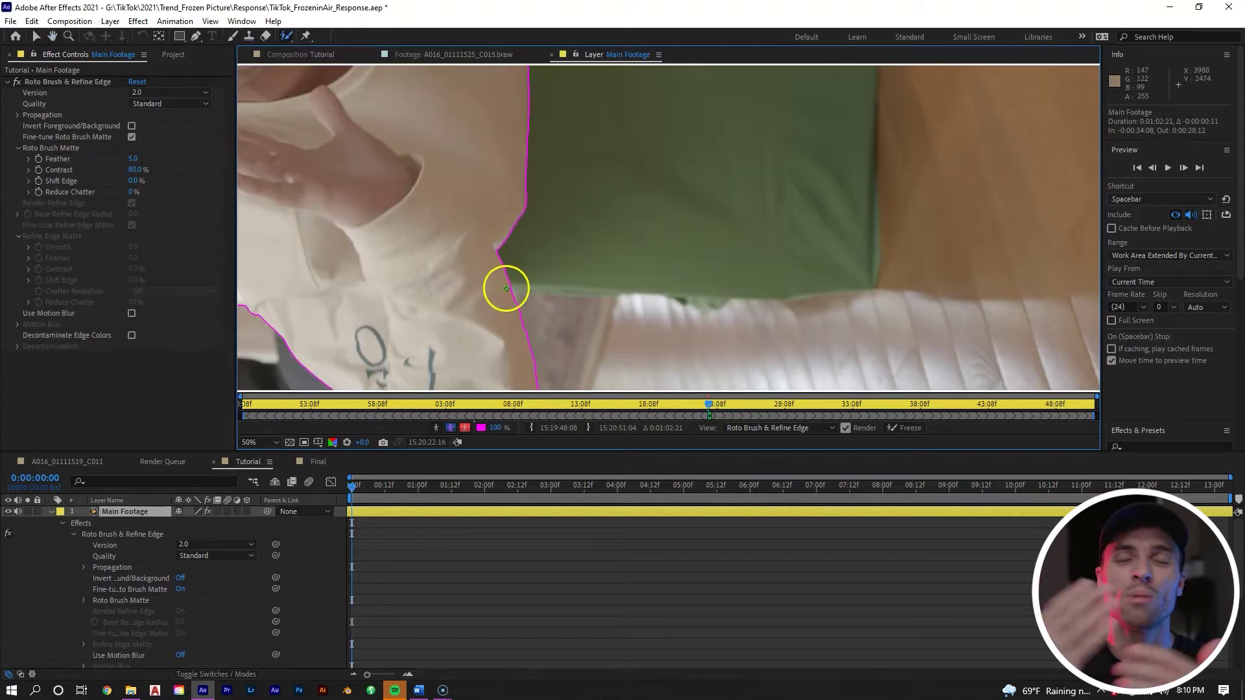
{"action": "scroll", "coordinate": [676, 286], "scroll_direction": "up", "scroll_amount": 3}
{"action": "scroll", "coordinate": [655, 275], "scroll_direction": "down", "scroll_amount": 3}
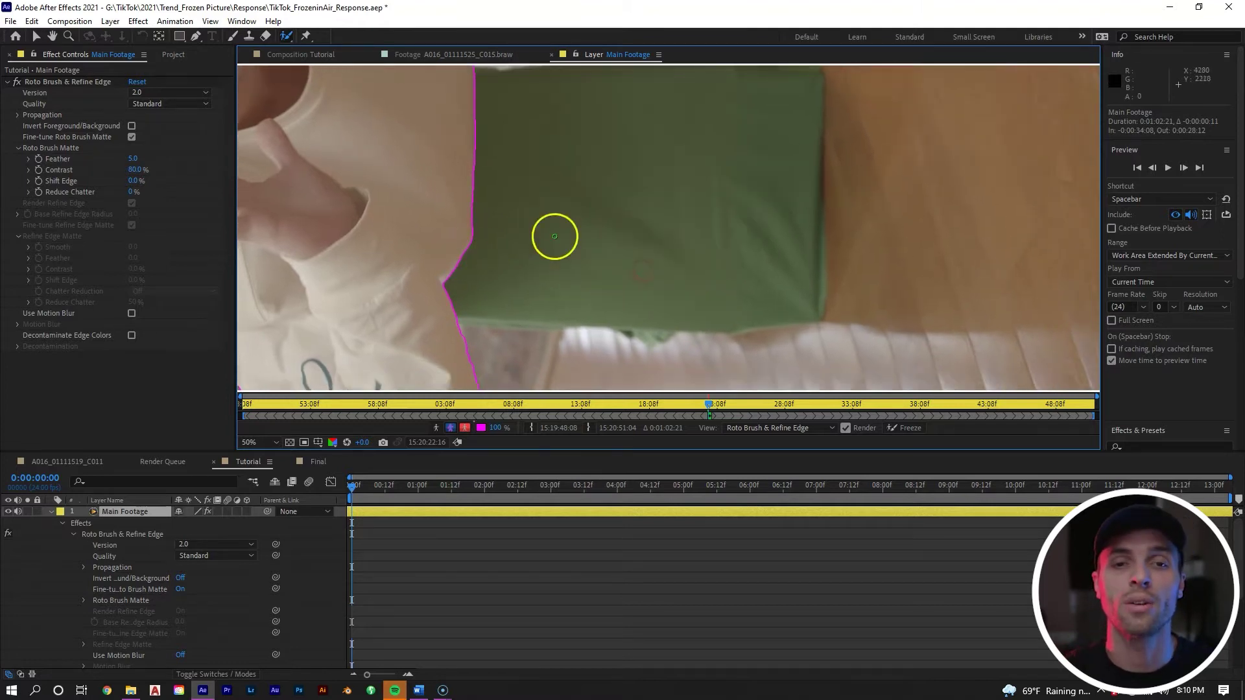
Subtract the excess area beside the sleeve below the green box from the roto matte around frames 4 to 6.
{"action": "scroll", "coordinate": [674, 220], "scroll_direction": "up", "scroll_amount": 3}
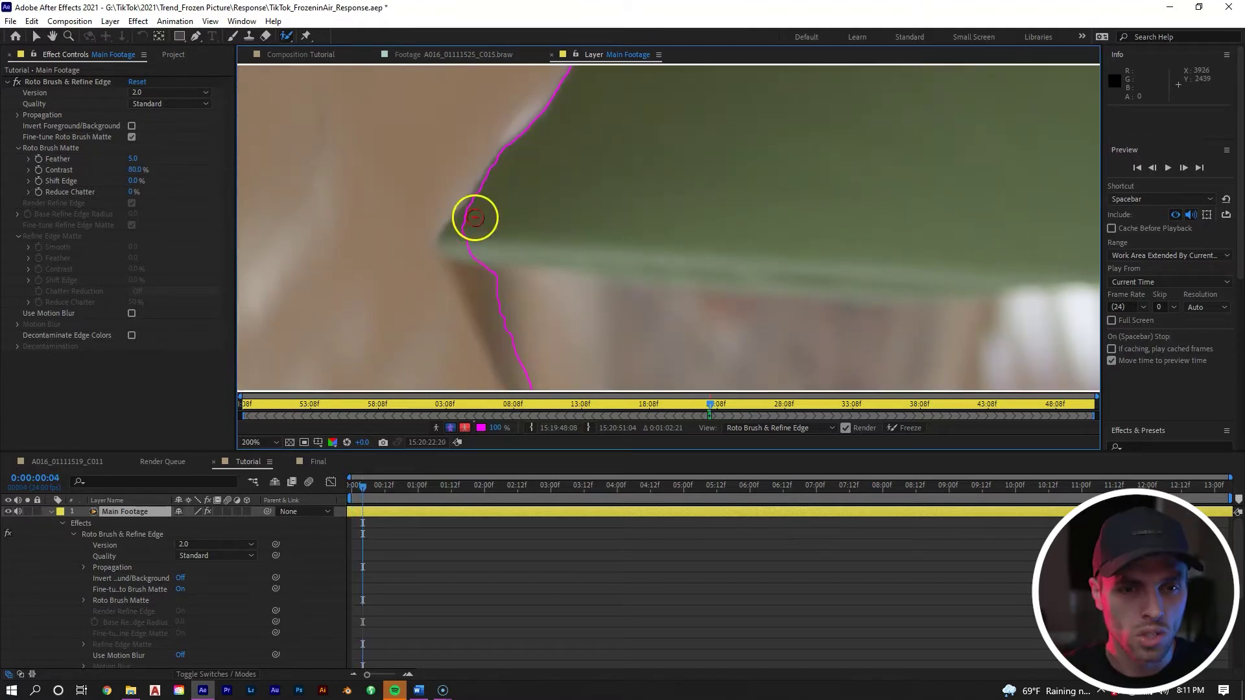
{"action": "left_click_drag", "start_coordinate": [489, 303], "coordinate": [527, 368]}
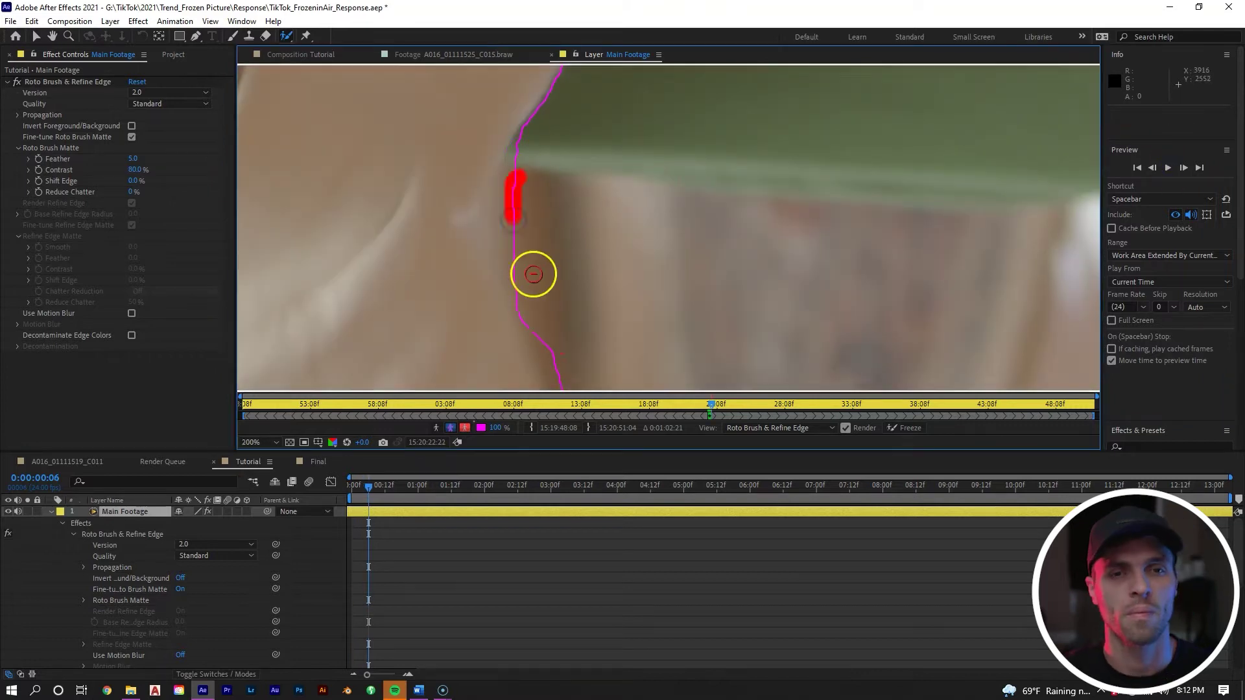
{"action": "left_click_drag", "start_coordinate": [540, 318], "coordinate": [566, 378]}
{"action": "key", "text": "space"}
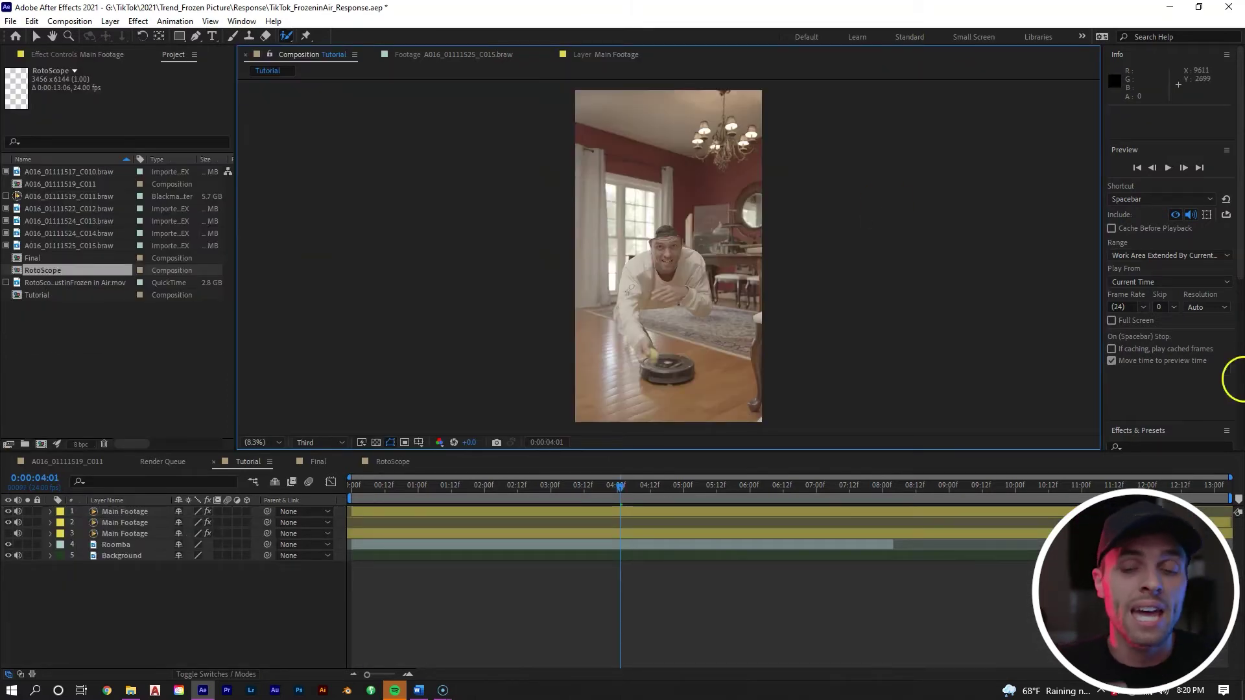
{"action": "left_click", "coordinate": [1117, 512]}
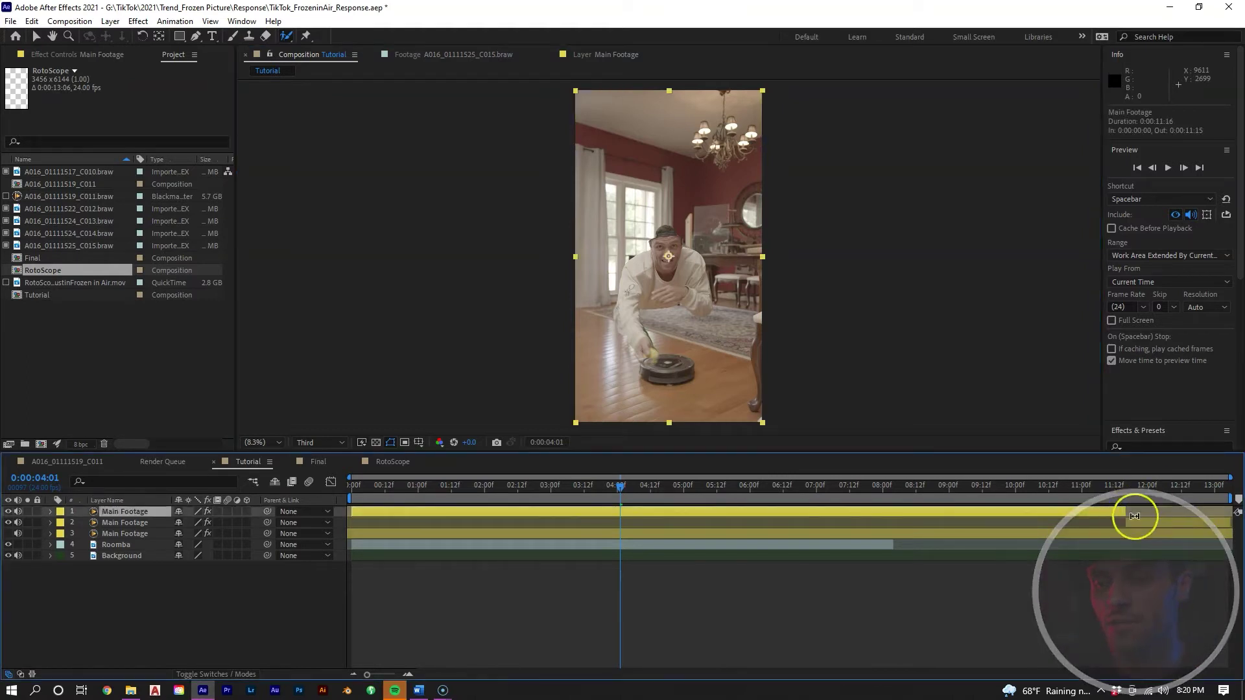
{"action": "left_click", "coordinate": [1134, 522]}
{"action": "left_click", "coordinate": [1125, 512]}
{"action": "left_click", "coordinate": [1130, 520]}
{"action": "left_click", "coordinate": [1119, 513]}
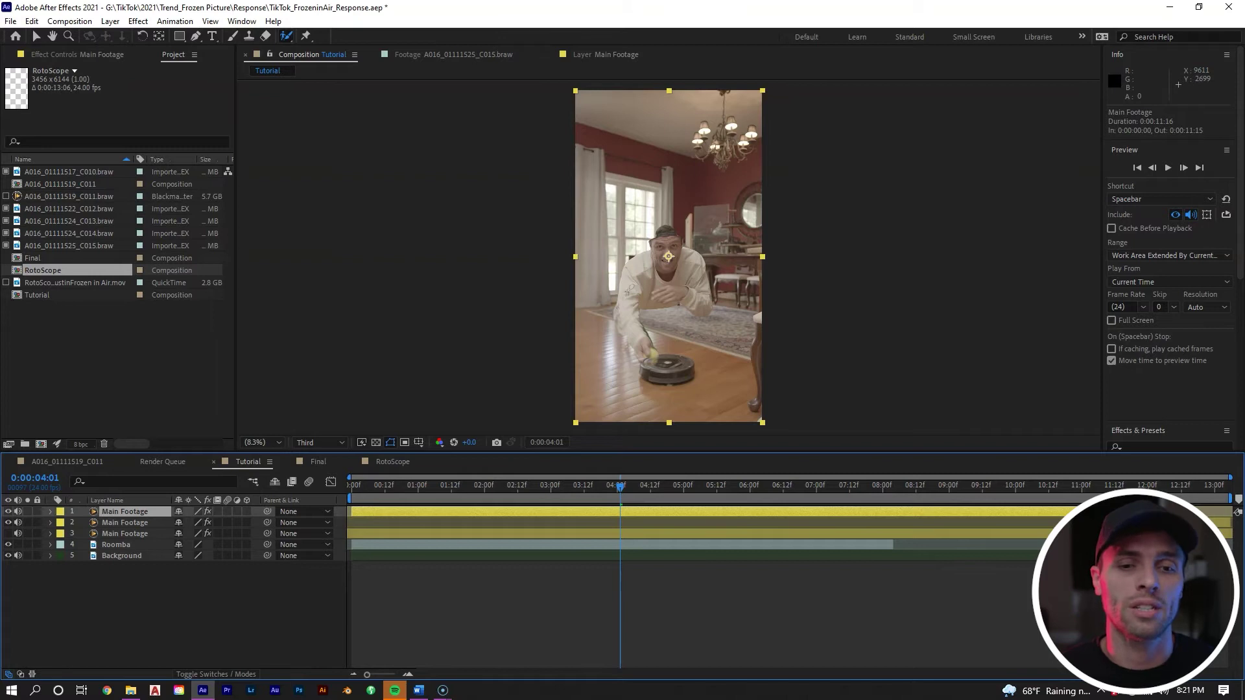
Hide the Roomba and Background layers and add the Tutorial composition to the render queue.
{"action": "left_click", "coordinate": [7, 544]}
{"action": "left_click", "coordinate": [8, 555]}
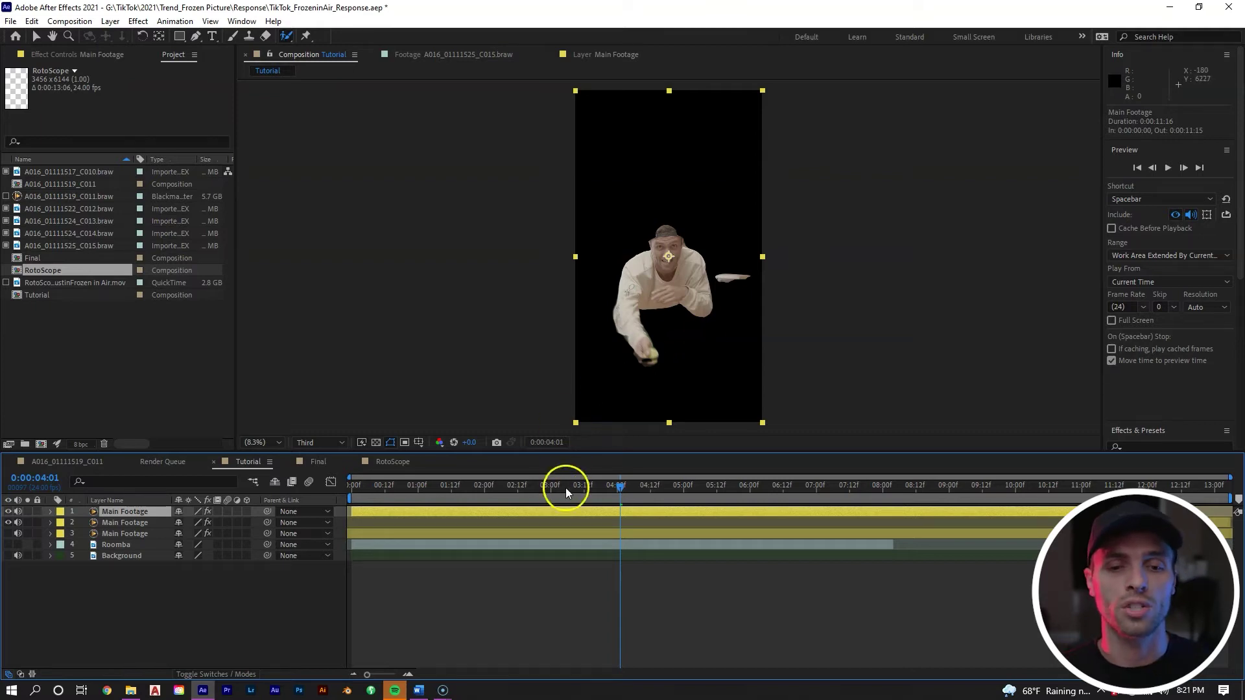
{"action": "left_click", "coordinate": [10, 21]}
{"action": "mouse_move", "coordinate": [91, 230]}
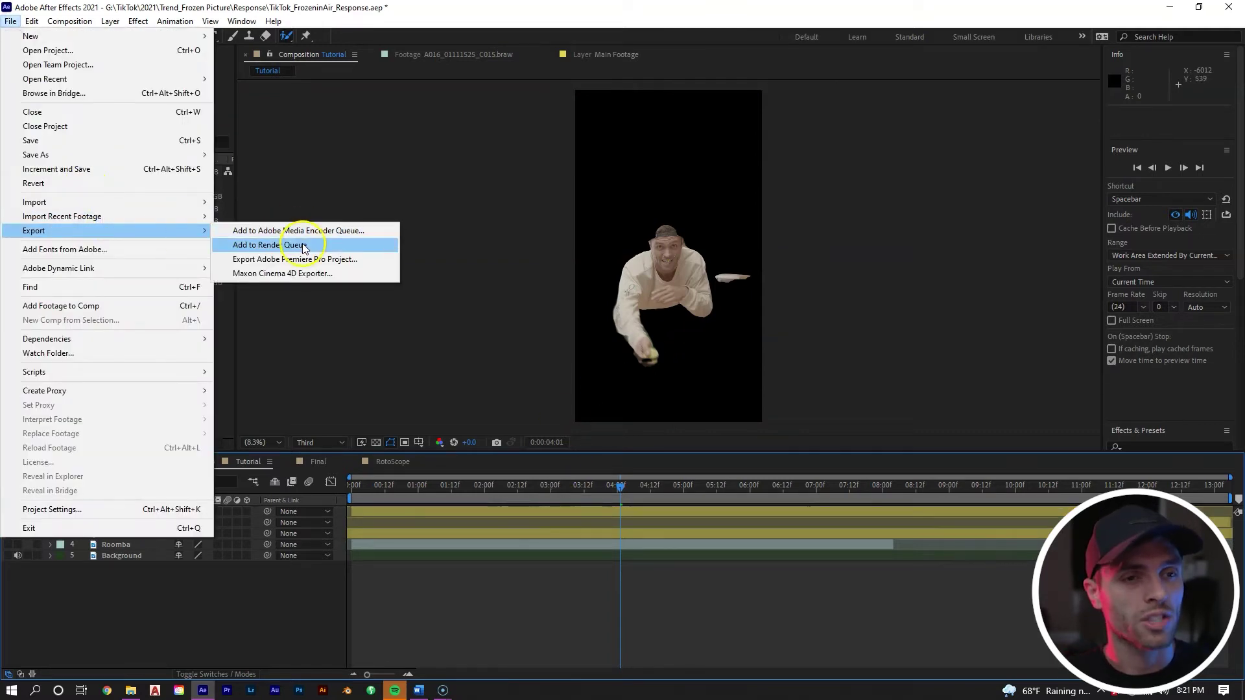
{"action": "left_click", "coordinate": [279, 245]}
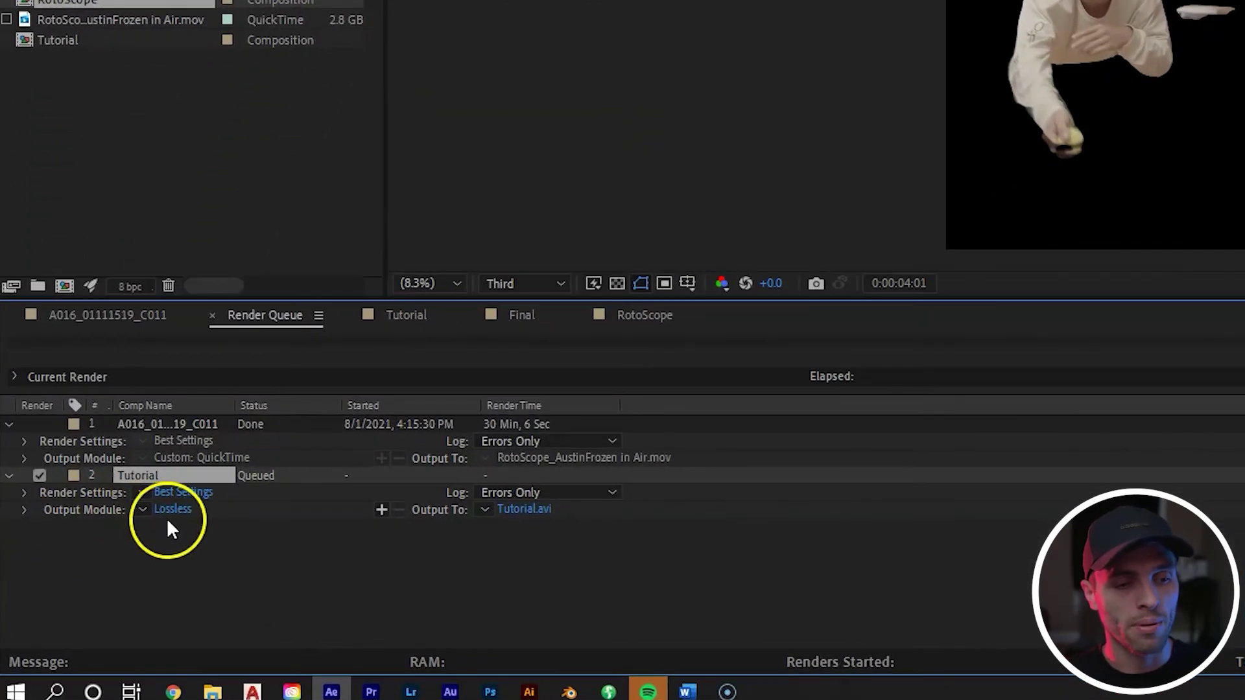
Set the Tutorial render's output module to QuickTime format with RGB + Alpha channels.
{"action": "left_click", "coordinate": [166, 513]}
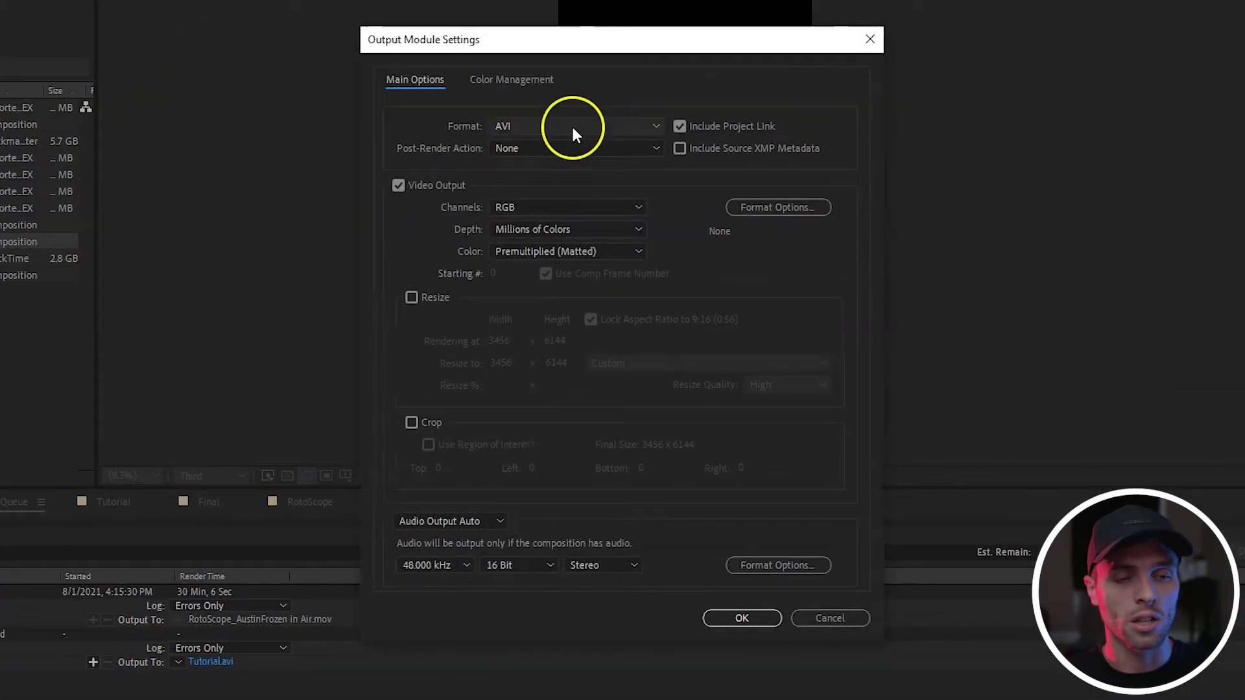
{"action": "left_click", "coordinate": [573, 129]}
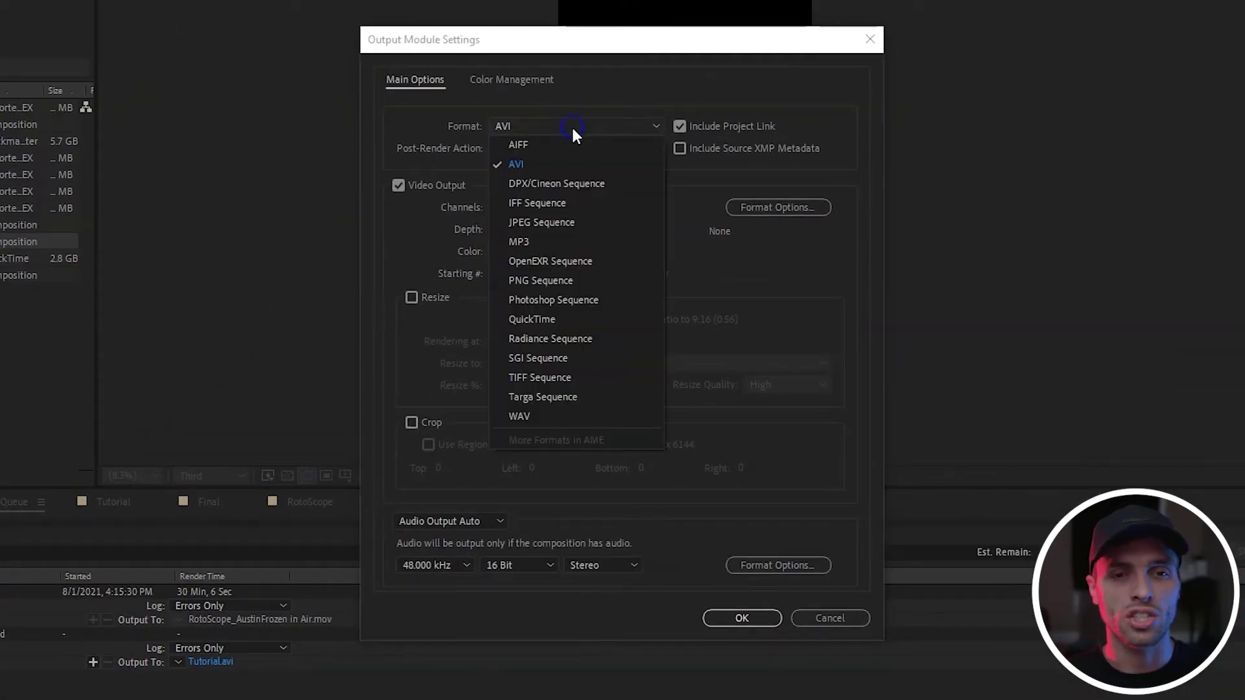
{"action": "left_click", "coordinate": [590, 319]}
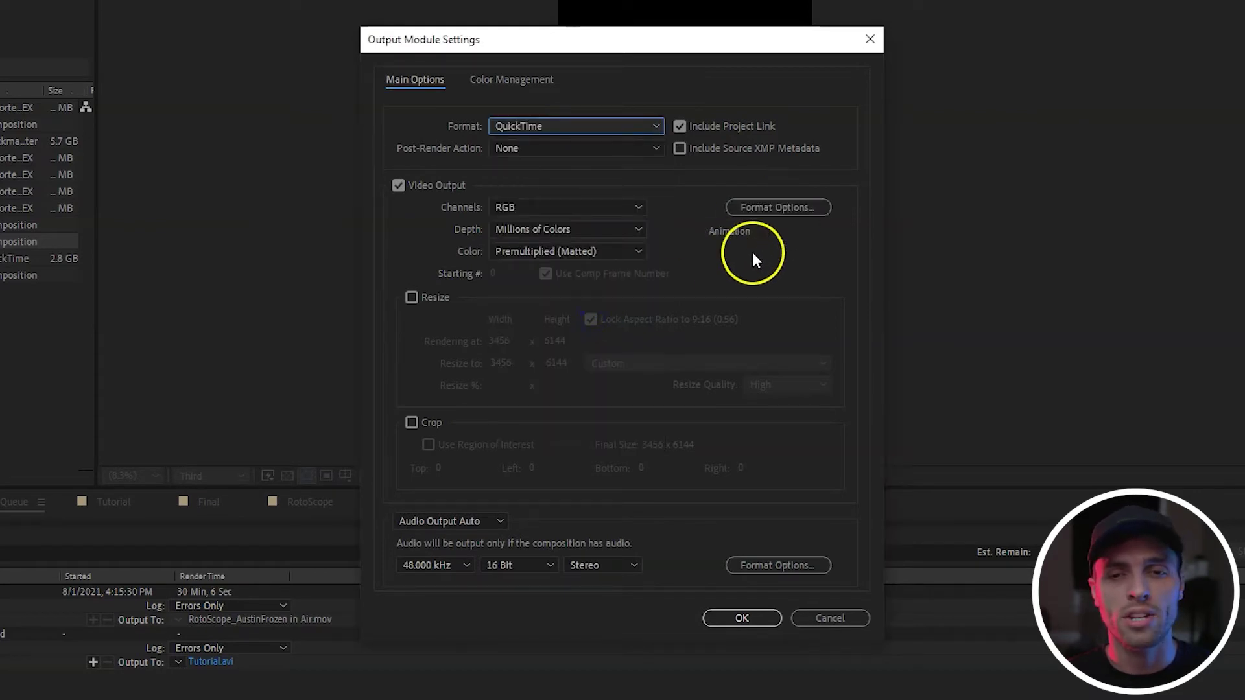
{"action": "left_click", "coordinate": [632, 207]}
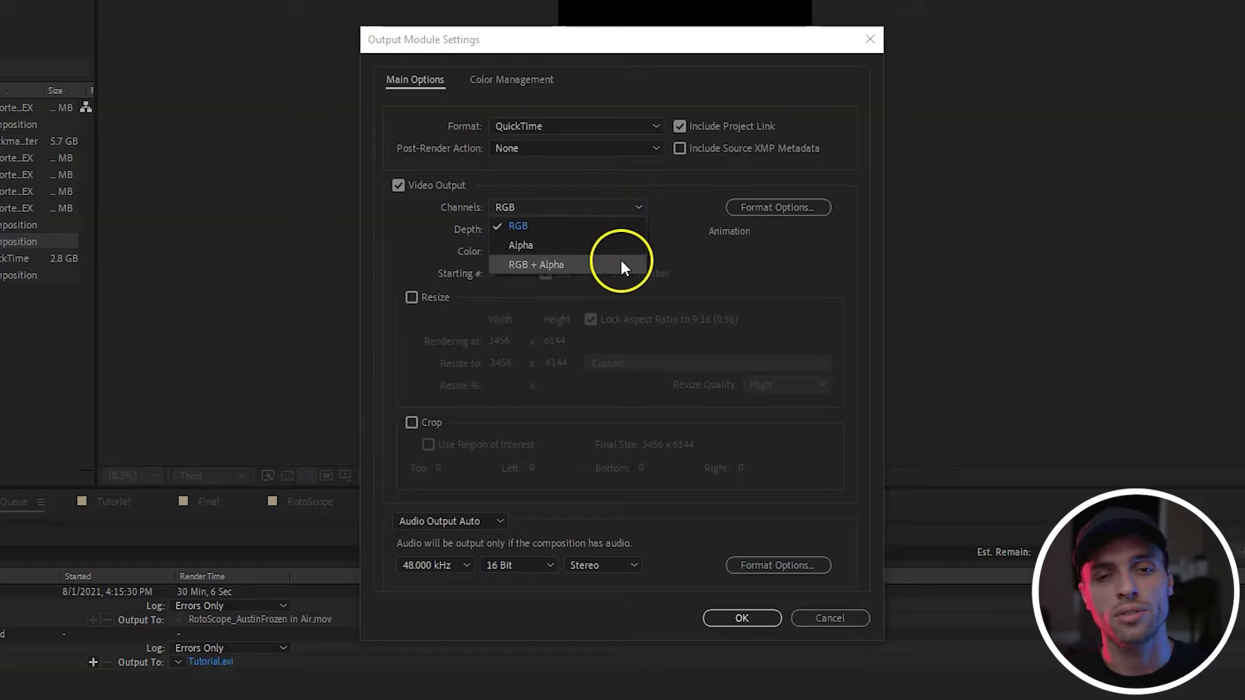
{"action": "left_click", "coordinate": [620, 263]}
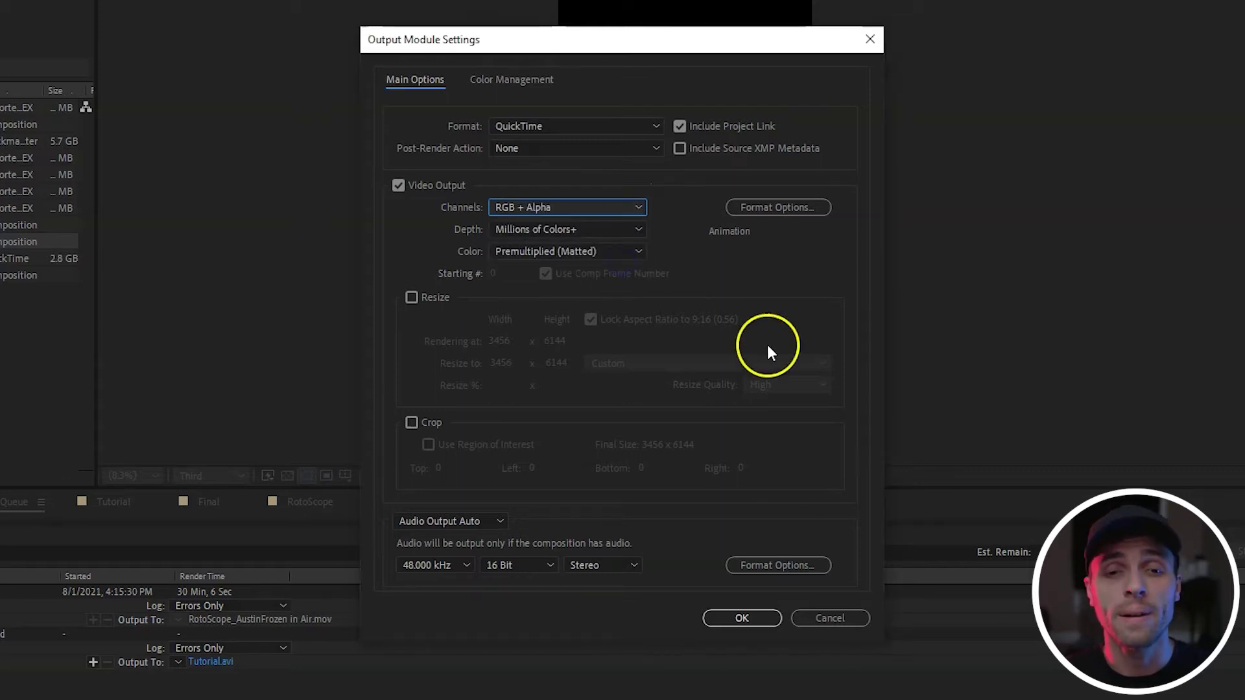
{"action": "left_click", "coordinate": [758, 617]}
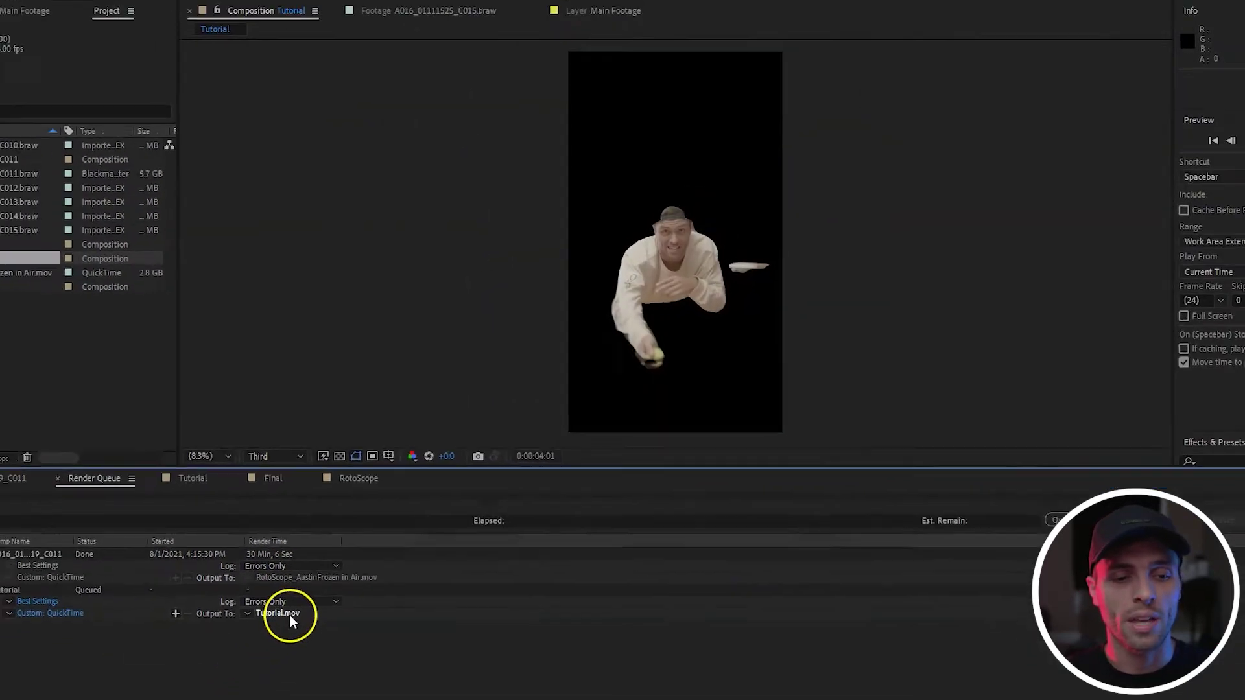
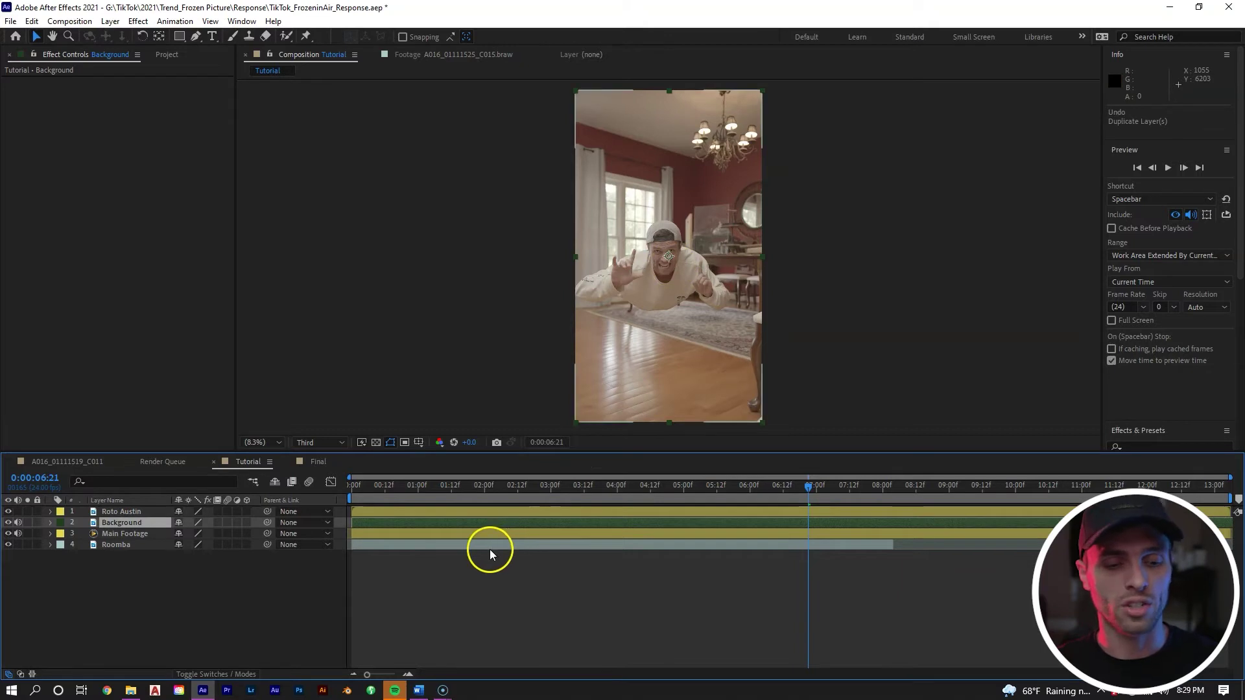
Duplicate the Background layer and place the copy at the bottom of the layer stack.
{"action": "key", "text": "ctrl+d"}
{"action": "left_click_drag", "start_coordinate": [127, 524], "coordinate": [134, 566]}
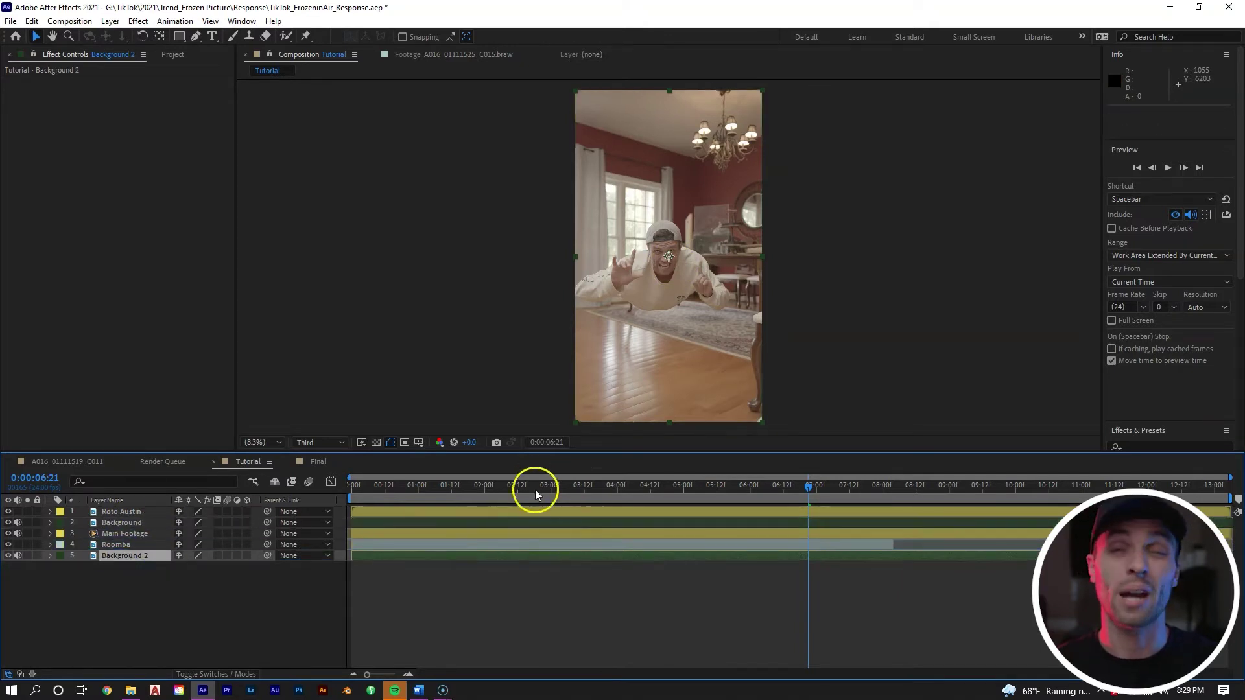
{"action": "left_click", "coordinate": [492, 521]}
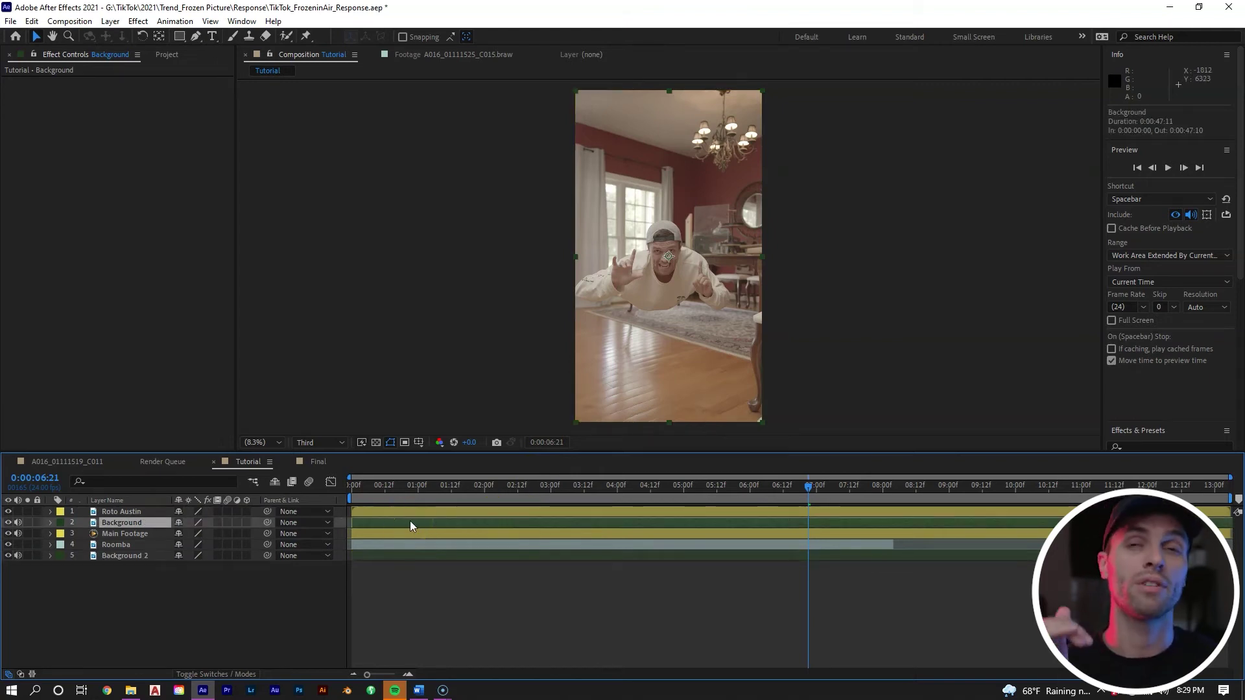
Draw a closed mask on the upper Background layer around the green box, from the man's torso to below the frame edge.
{"action": "left_click", "coordinate": [414, 515]}
{"action": "left_click", "coordinate": [195, 36]}
{"action": "left_click", "coordinate": [696, 242]}
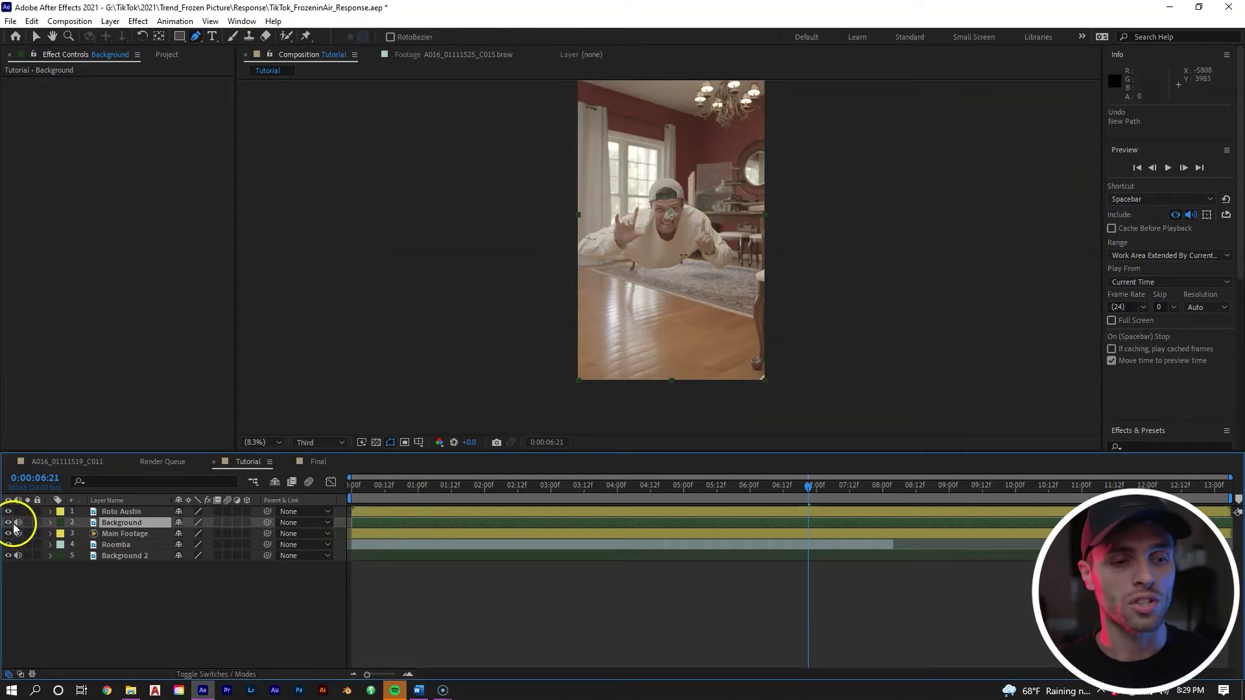
{"action": "left_click", "coordinate": [8, 523]}
{"action": "left_click", "coordinate": [631, 252]}
{"action": "left_click", "coordinate": [619, 295]}
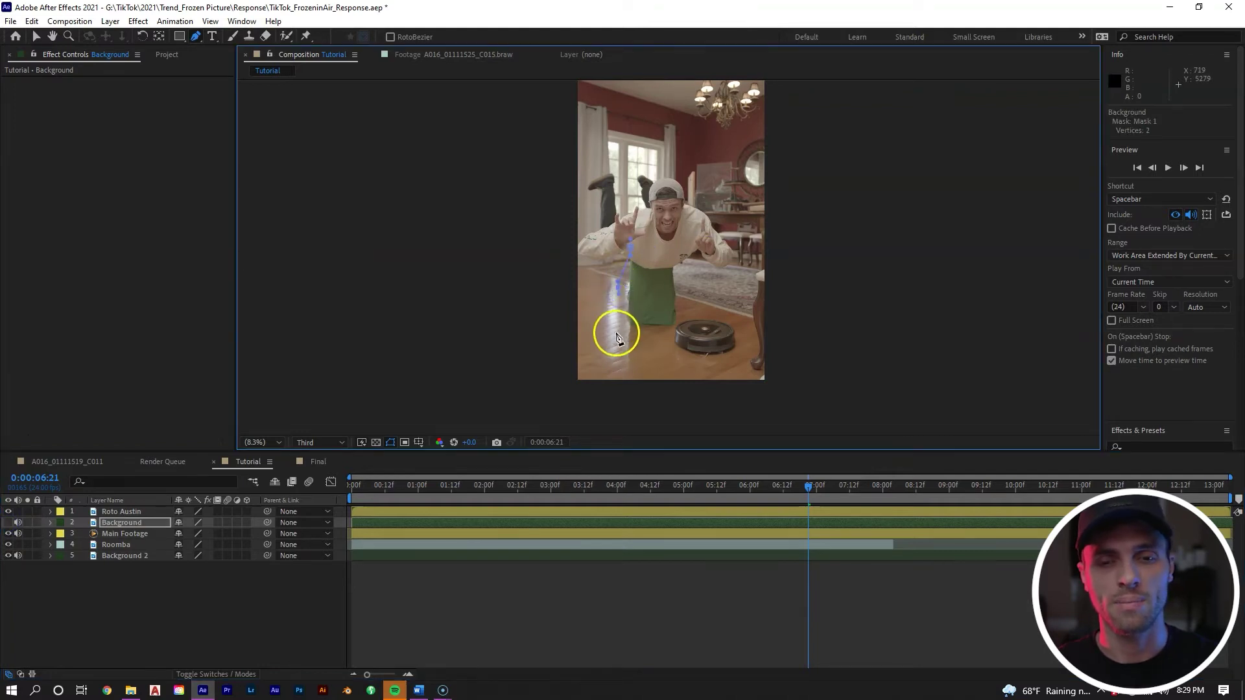
{"action": "left_click", "coordinate": [617, 335]}
{"action": "left_click", "coordinate": [619, 386]}
{"action": "left_click", "coordinate": [687, 387]}
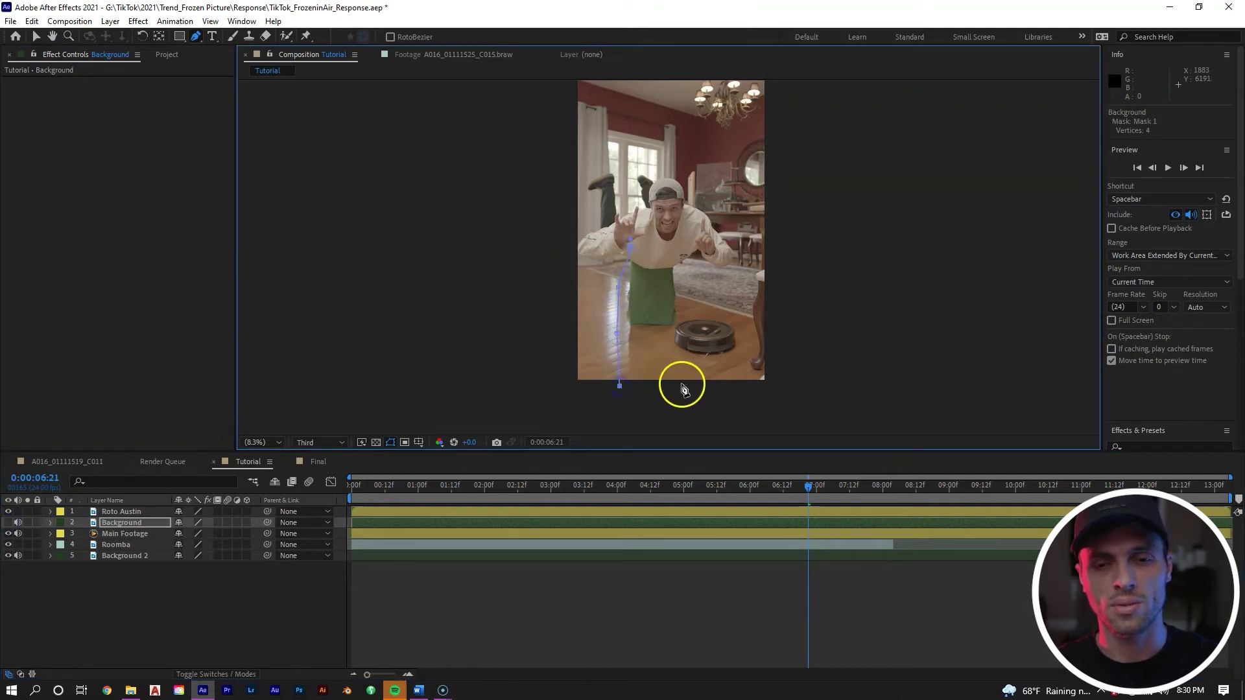
{"action": "left_click", "coordinate": [689, 277]}
{"action": "left_click", "coordinate": [671, 232]}
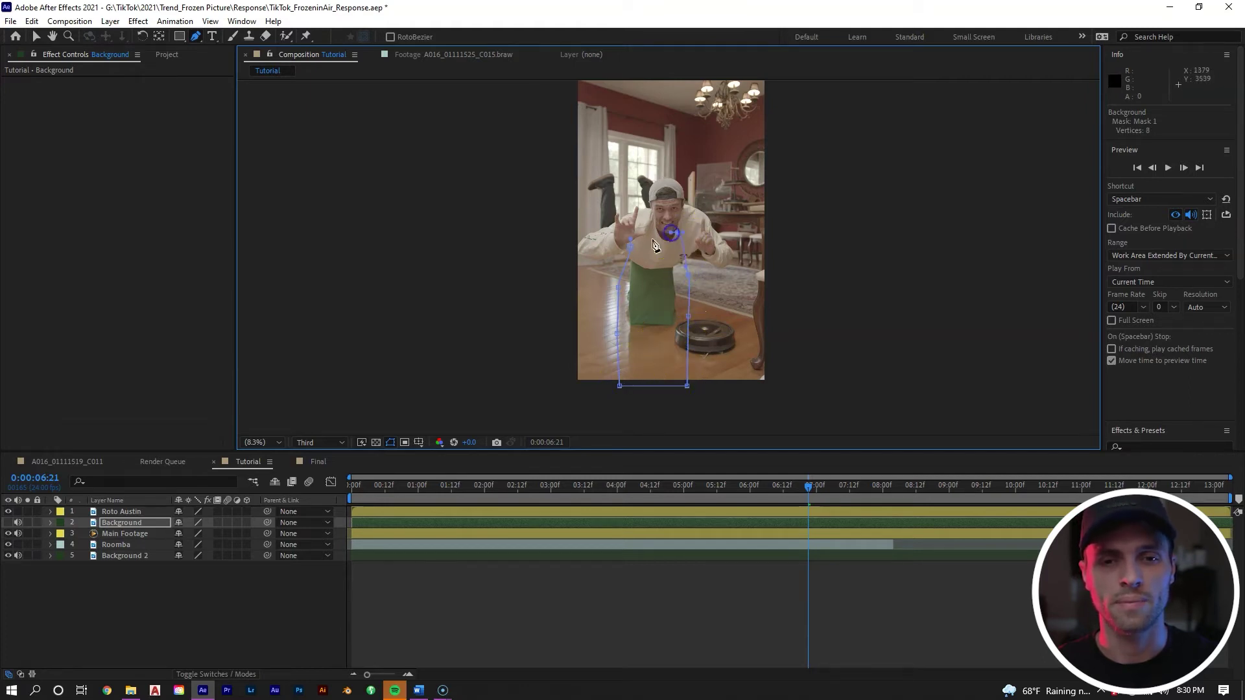
{"action": "left_click", "coordinate": [619, 258]}
{"action": "left_click", "coordinate": [7, 521]}
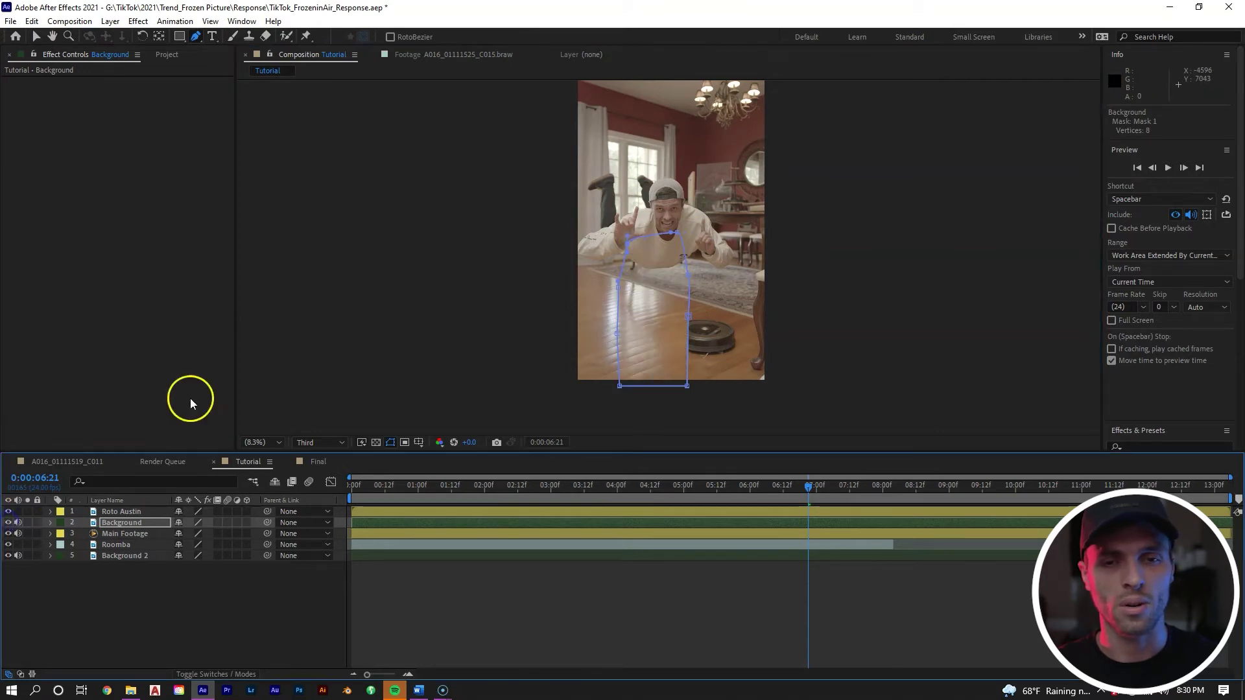
Set the Mask Feather of the upper Background layer's mask to 150 pixels.
{"action": "key", "text": "v"}
{"action": "key", "text": "f"}
{"action": "left_click", "coordinate": [202, 548]}
{"action": "type", "text": "150"}
{"action": "key", "text": "Return"}
Reshape the Background mask by shifting its vertex beside the Roomba inward and outward past the frame edge.
{"action": "scroll", "coordinate": [690, 341], "scroll_direction": "up", "scroll_amount": 2}
{"action": "left_click_drag", "start_coordinate": [685, 211], "coordinate": [867, 305]}
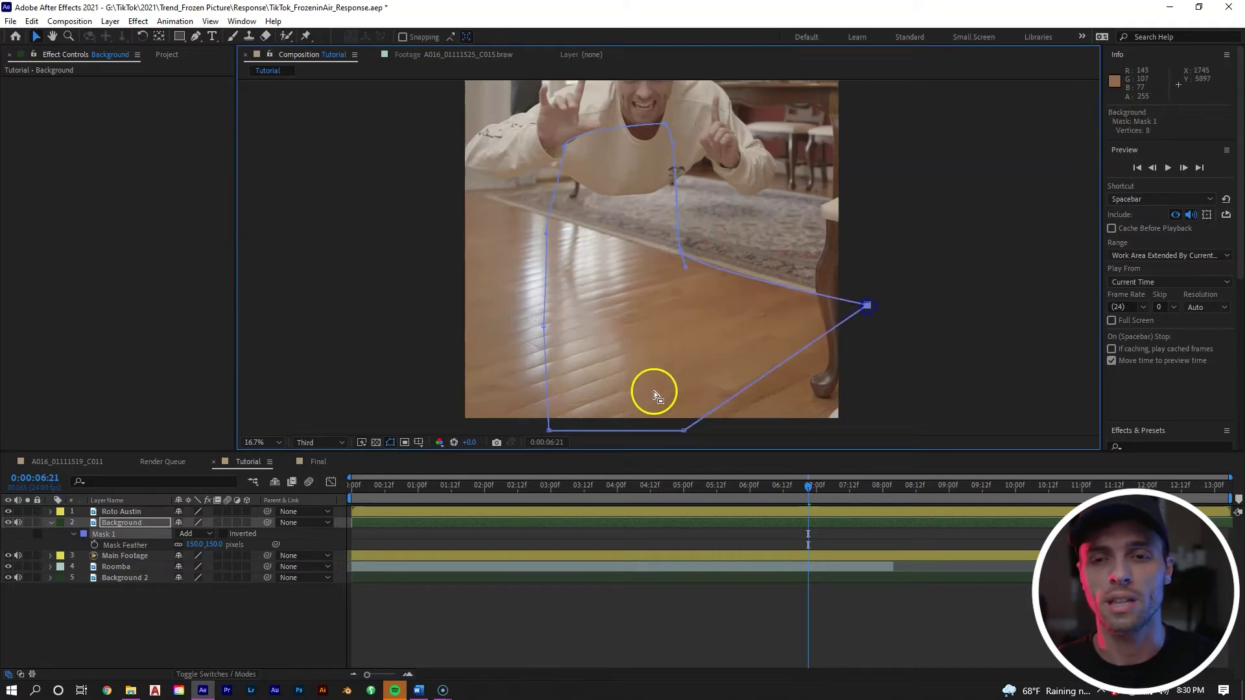
{"action": "left_click", "coordinate": [743, 438]}
{"action": "left_click_drag", "start_coordinate": [867, 303], "coordinate": [857, 305]}
{"action": "left_click_drag", "start_coordinate": [645, 328], "coordinate": [647, 329]}
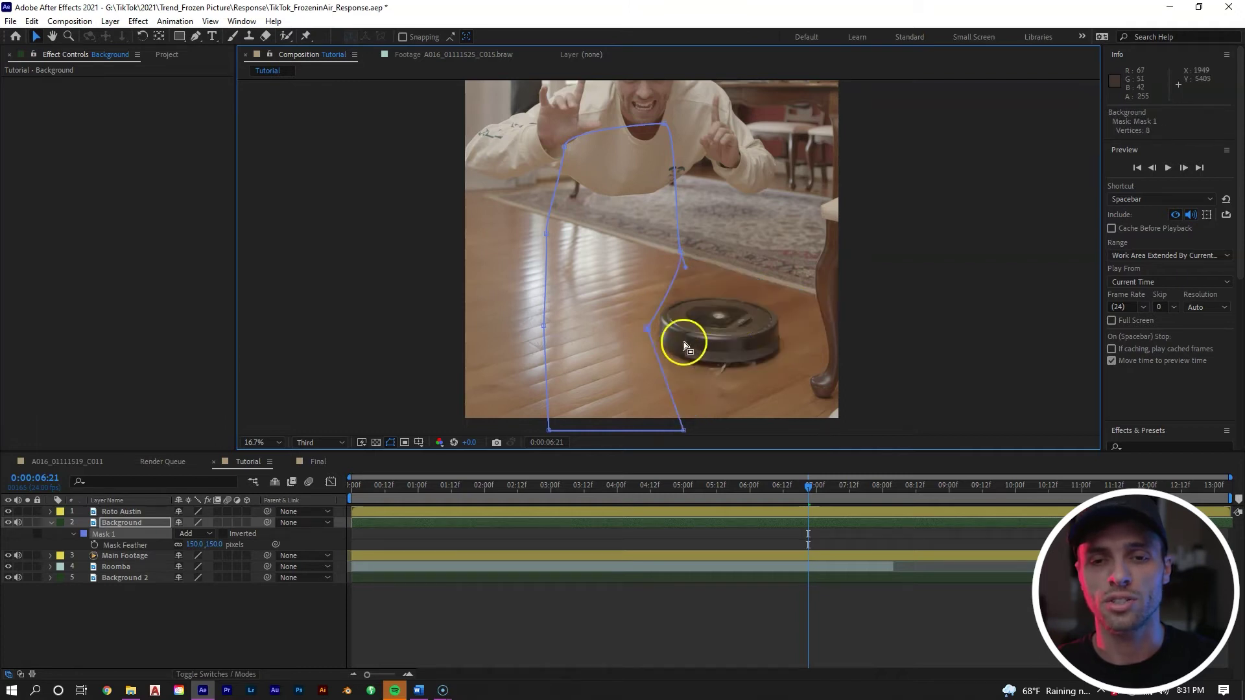
{"action": "left_click_drag", "start_coordinate": [651, 328], "coordinate": [894, 314]}
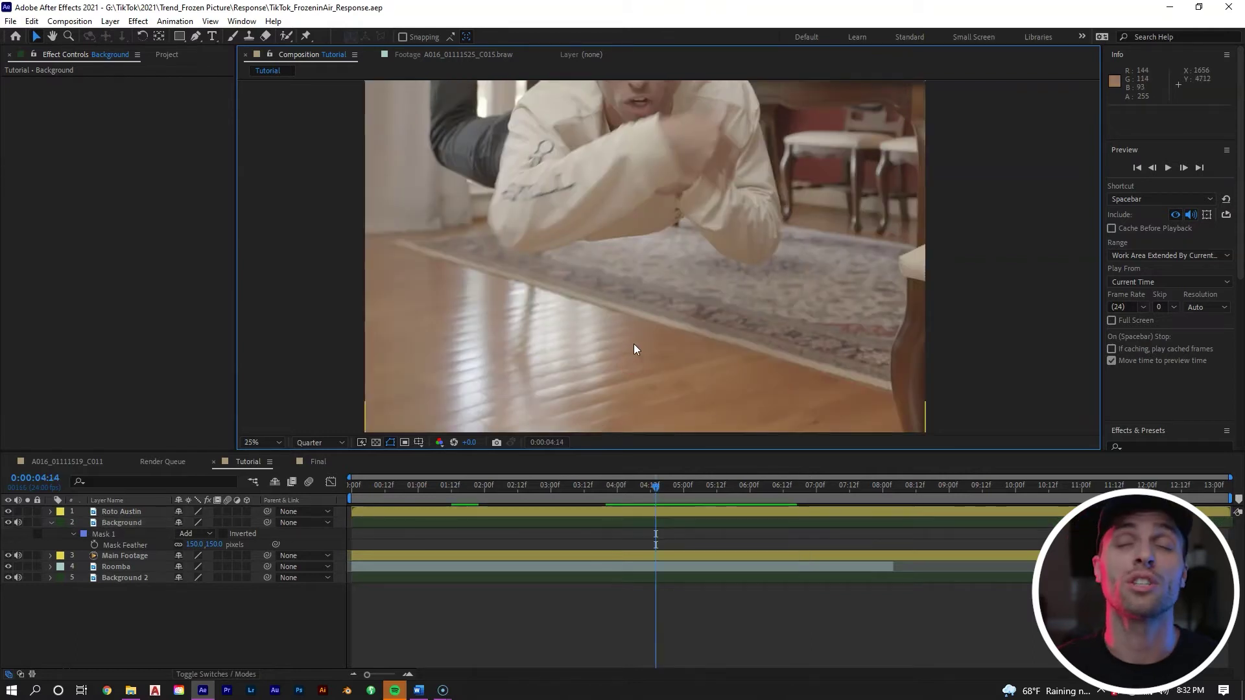
Go to 0:00:05:02 and closely examine the gaps between the man's fingers for leftover green.
{"action": "left_click", "coordinate": [647, 370]}
{"action": "left_click_drag", "start_coordinate": [656, 488], "coordinate": [691, 485]}
{"action": "left_click_drag", "start_coordinate": [601, 295], "coordinate": [678, 302]}
{"action": "scroll", "coordinate": [674, 298], "scroll_direction": "up", "scroll_amount": 3}
{"action": "left_click_drag", "start_coordinate": [628, 256], "coordinate": [661, 270]}
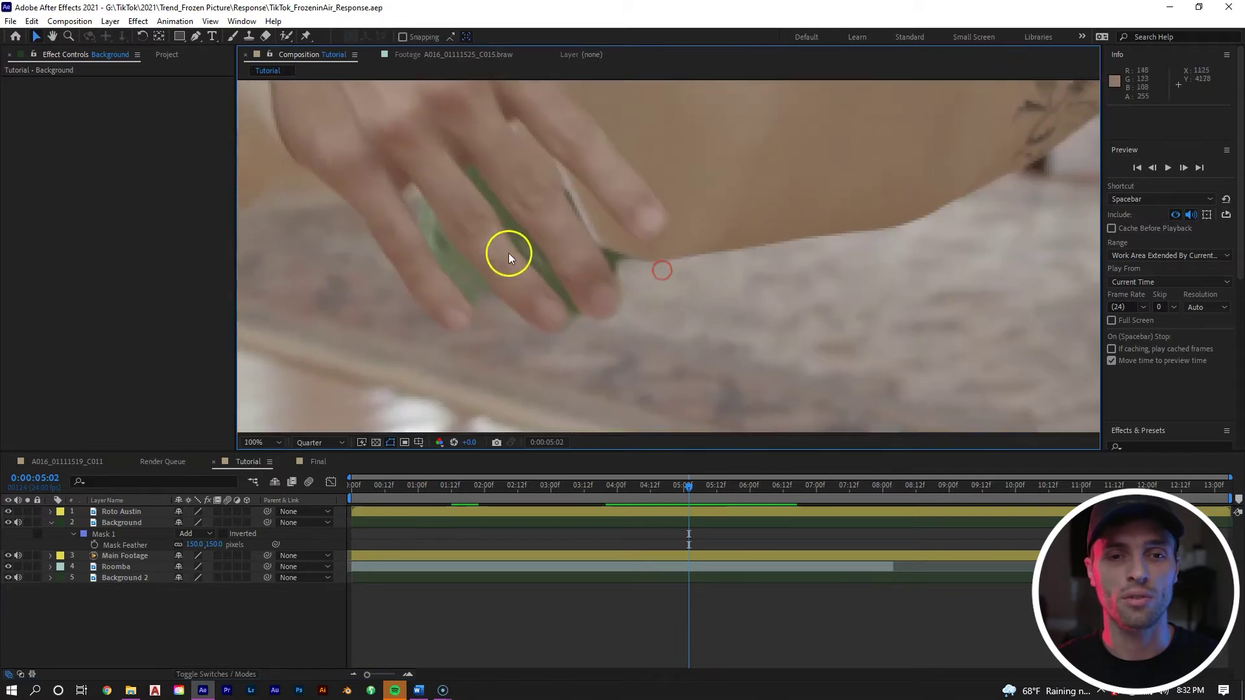
{"action": "left_click_drag", "start_coordinate": [548, 238], "coordinate": [658, 316]}
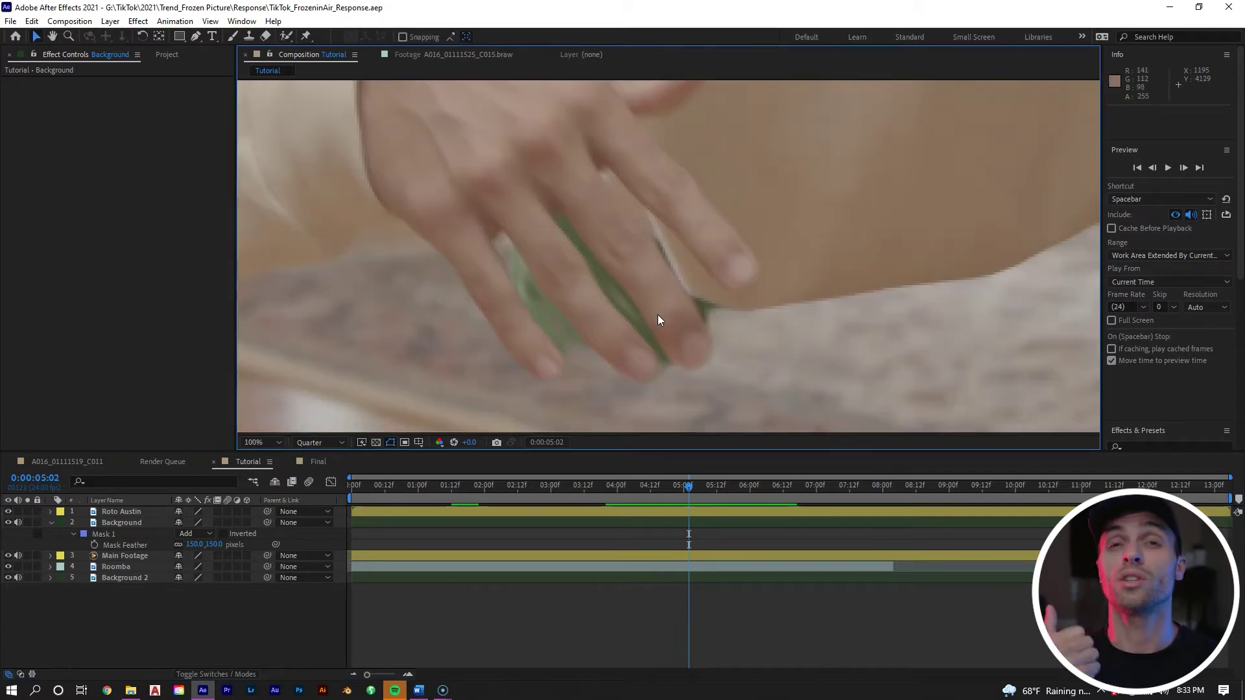
Apply the Selective Color effect to the roto layer and target its Greens.
{"action": "right_click", "coordinate": [674, 520]}
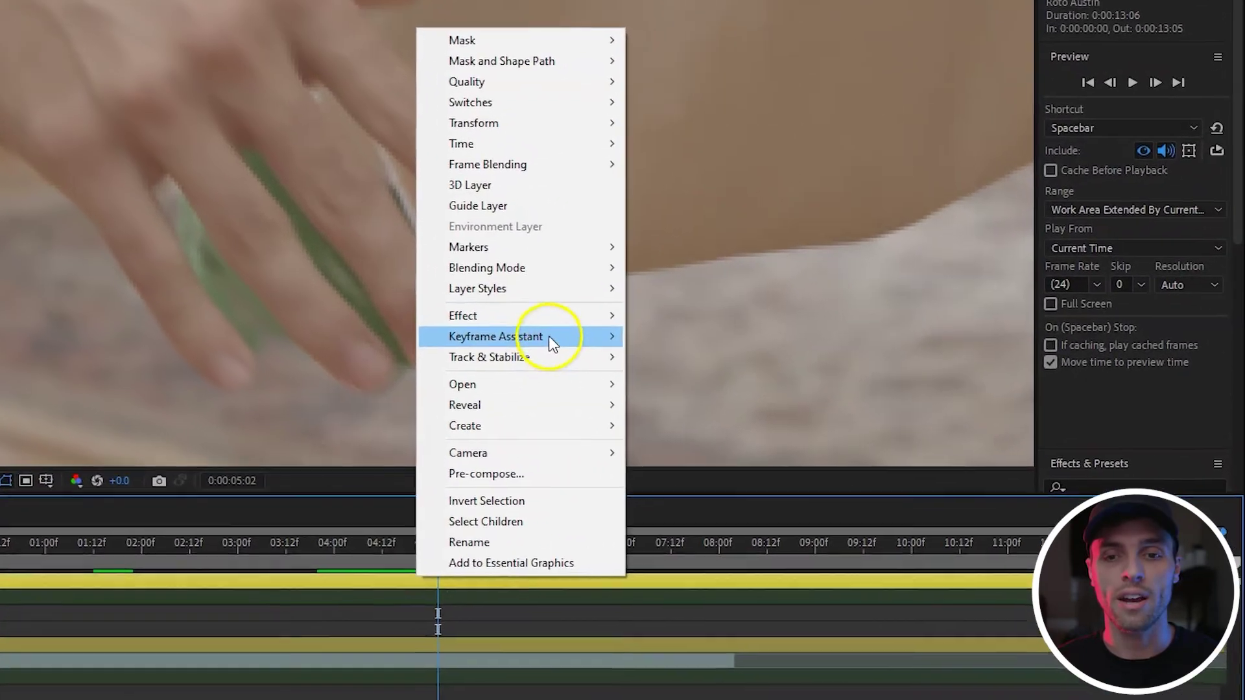
{"action": "mouse_move", "coordinate": [548, 318]}
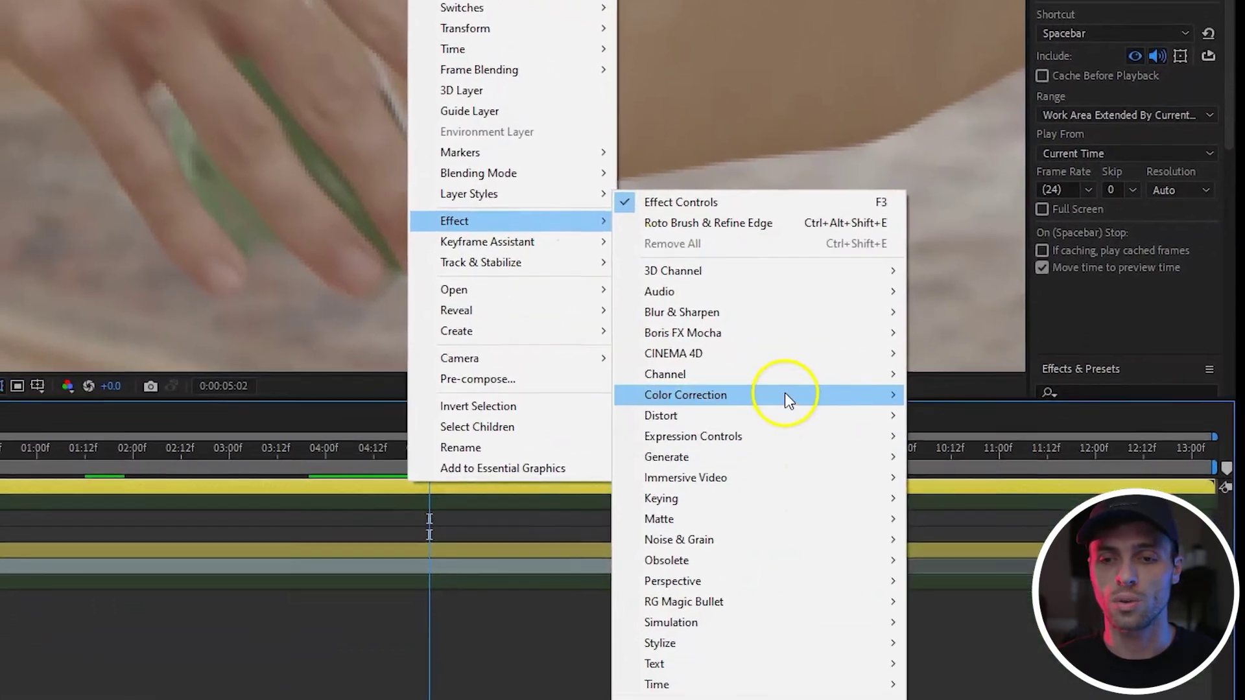
{"action": "mouse_move", "coordinate": [787, 402]}
{"action": "left_click", "coordinate": [1014, 643]}
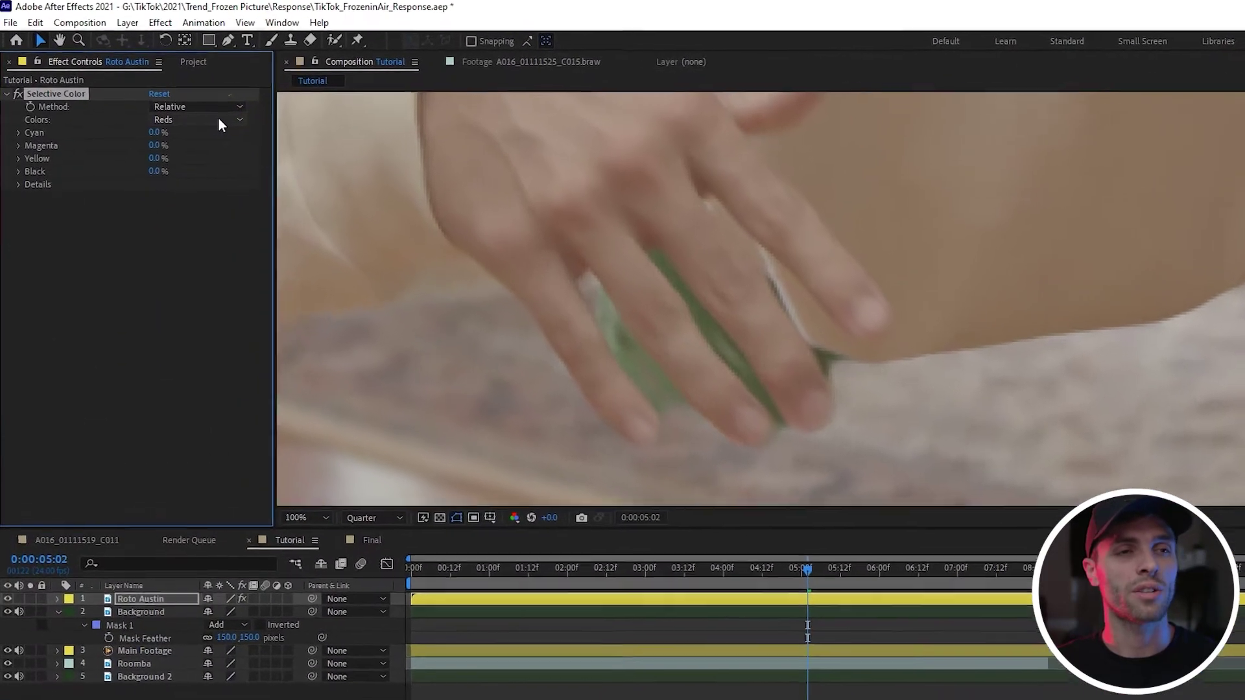
{"action": "left_click", "coordinate": [219, 121]}
{"action": "left_click", "coordinate": [227, 188]}
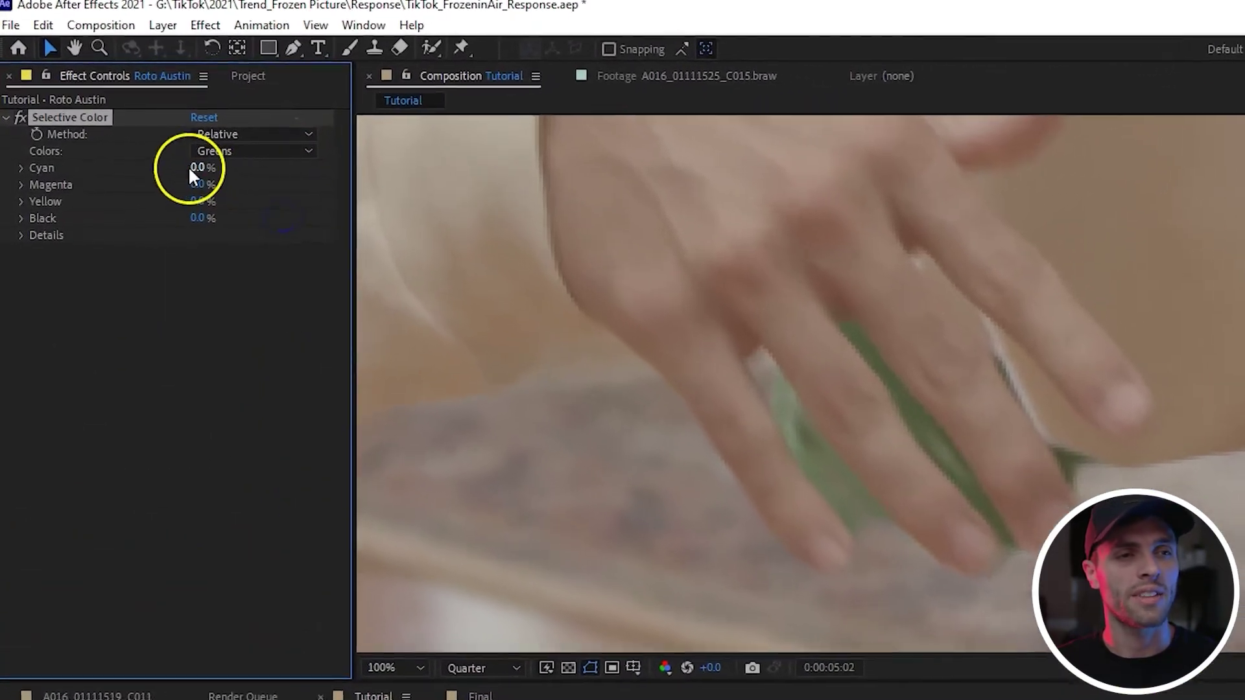
Set the Greens in Selective Color to Cyan 100%, Magenta -100% and Yellow 100%.
{"action": "left_click_drag", "start_coordinate": [197, 167], "coordinate": [1037, 162]}
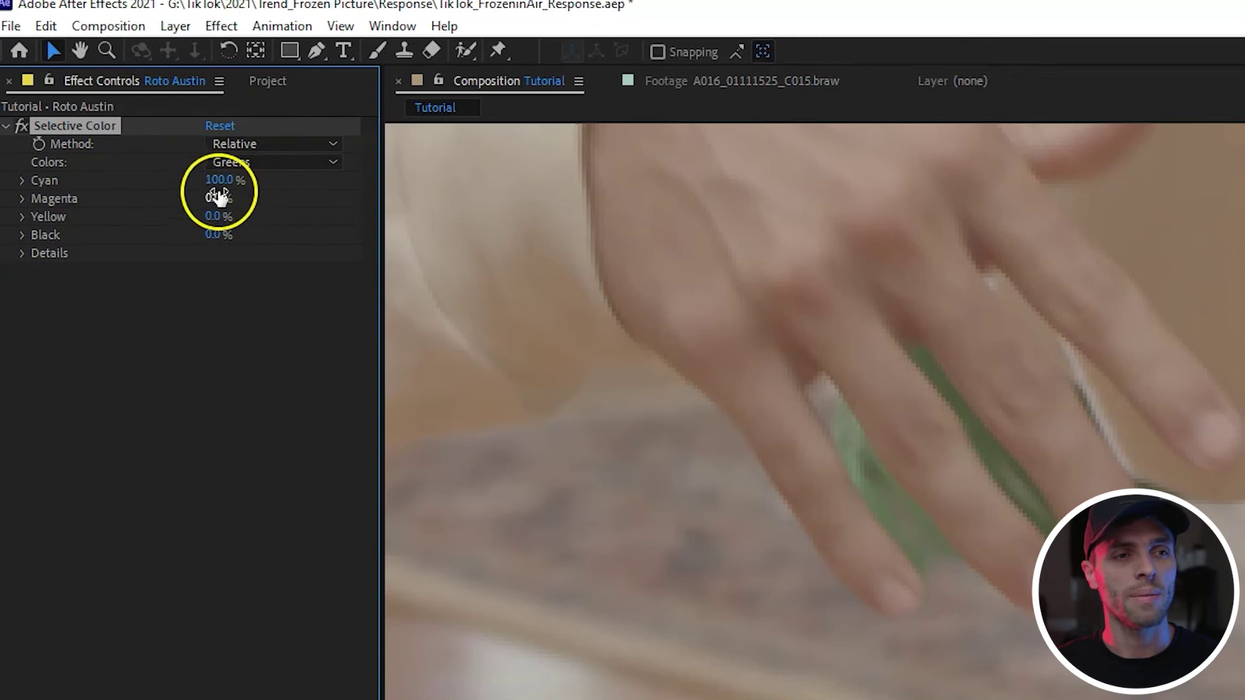
{"action": "left_click_drag", "start_coordinate": [216, 199], "coordinate": [13, 199]}
{"action": "left_click_drag", "start_coordinate": [216, 219], "coordinate": [770, 167]}
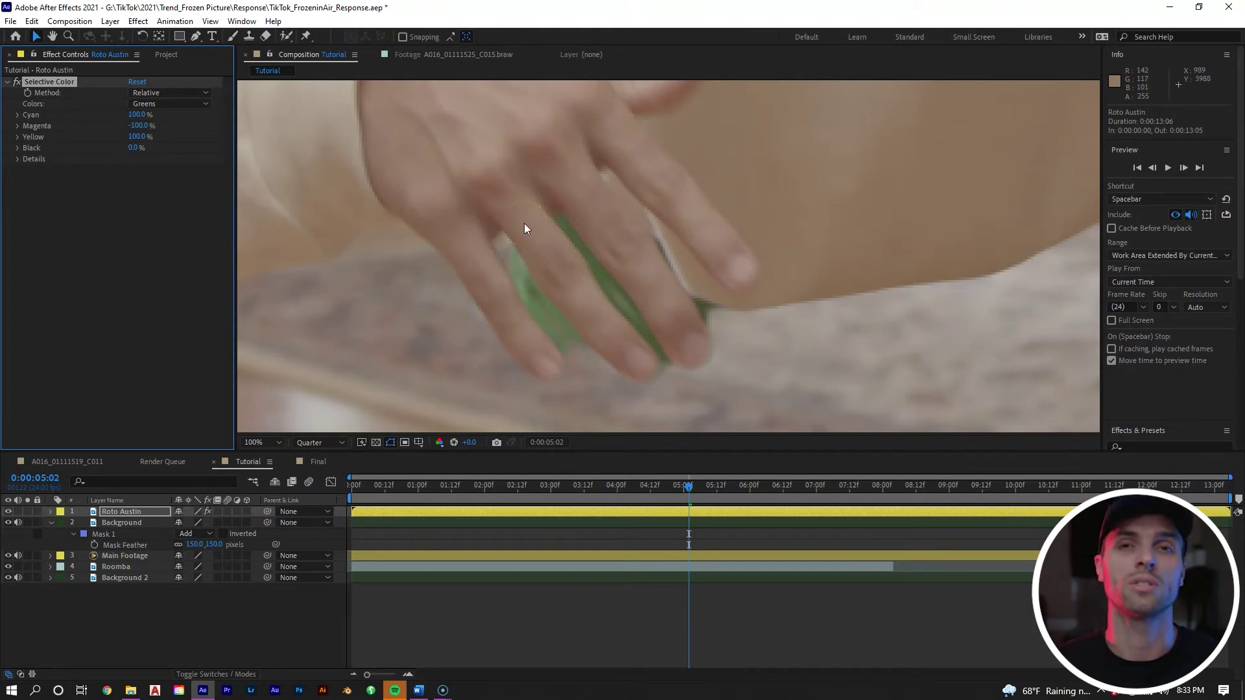
Apply the Keylight (1.2) effect to the roto layer and sample the green between the man's fingers as Screen Colour.
{"action": "right_click", "coordinate": [699, 509]}
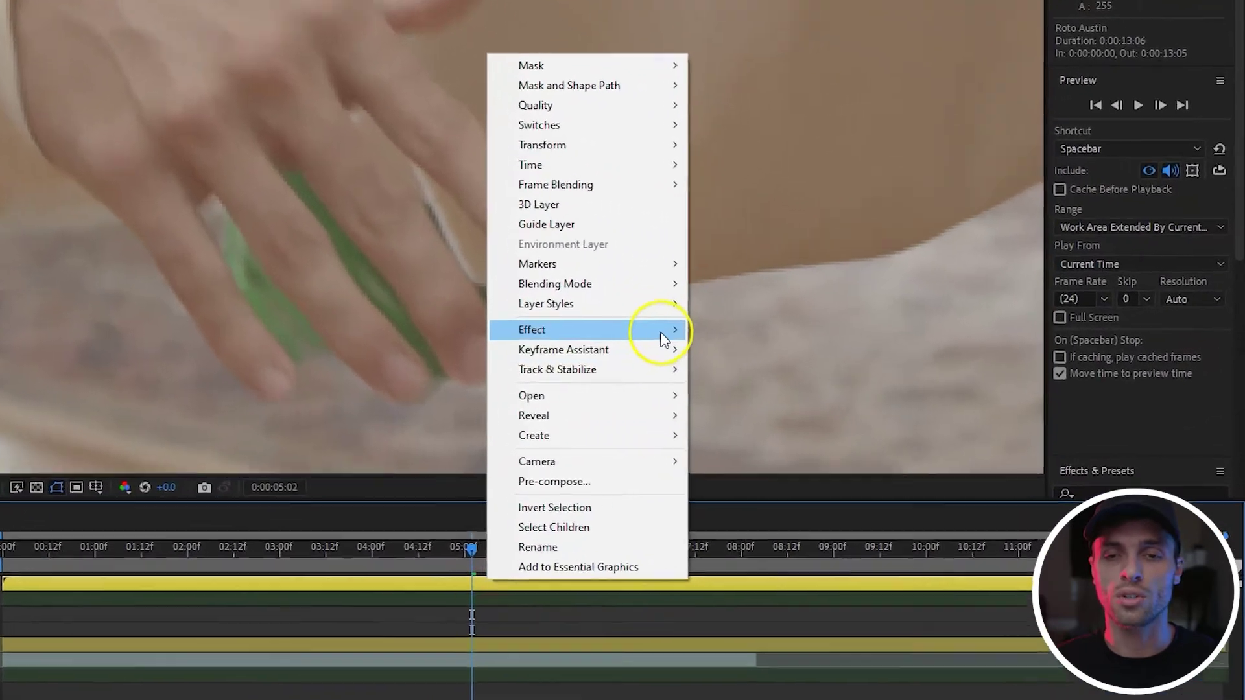
{"action": "mouse_move", "coordinate": [825, 330]}
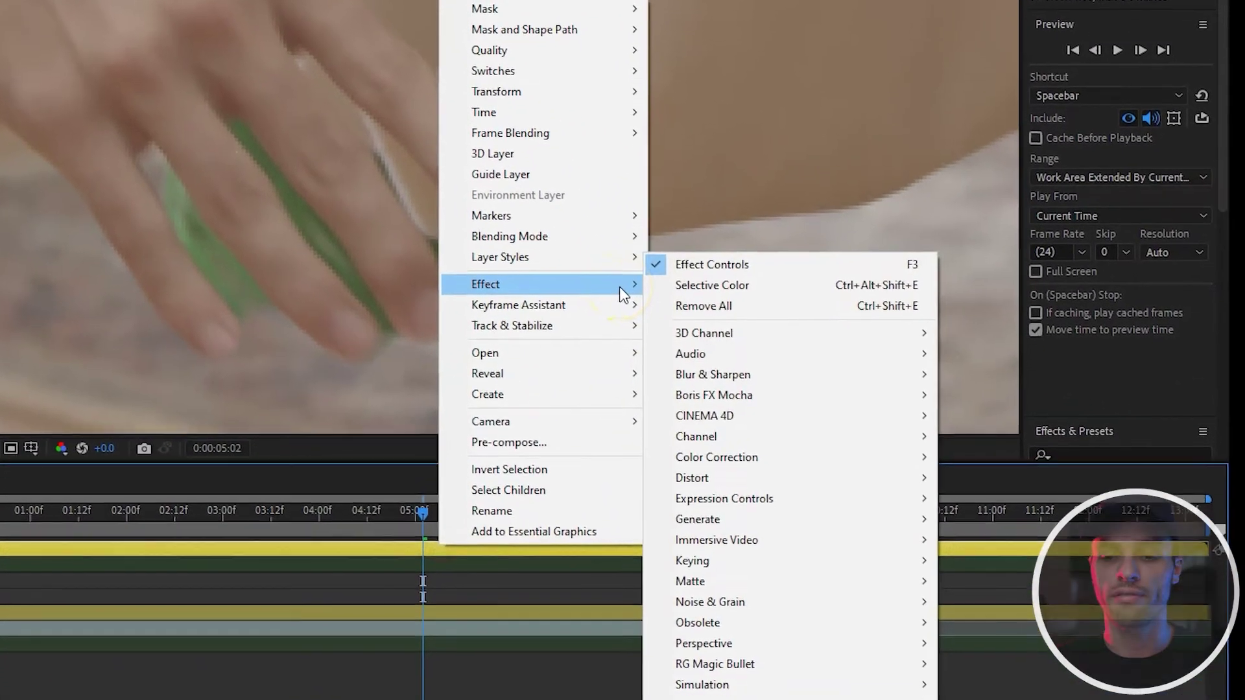
{"action": "mouse_move", "coordinate": [765, 562]}
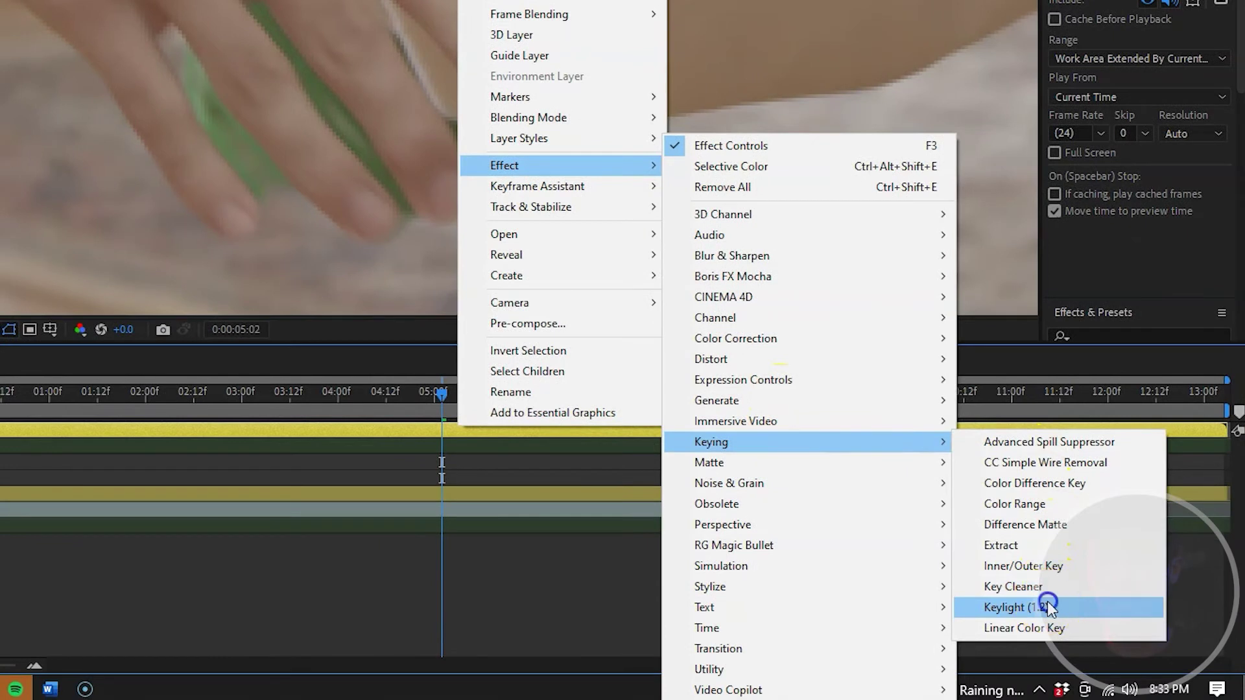
{"action": "left_click", "coordinate": [1009, 641]}
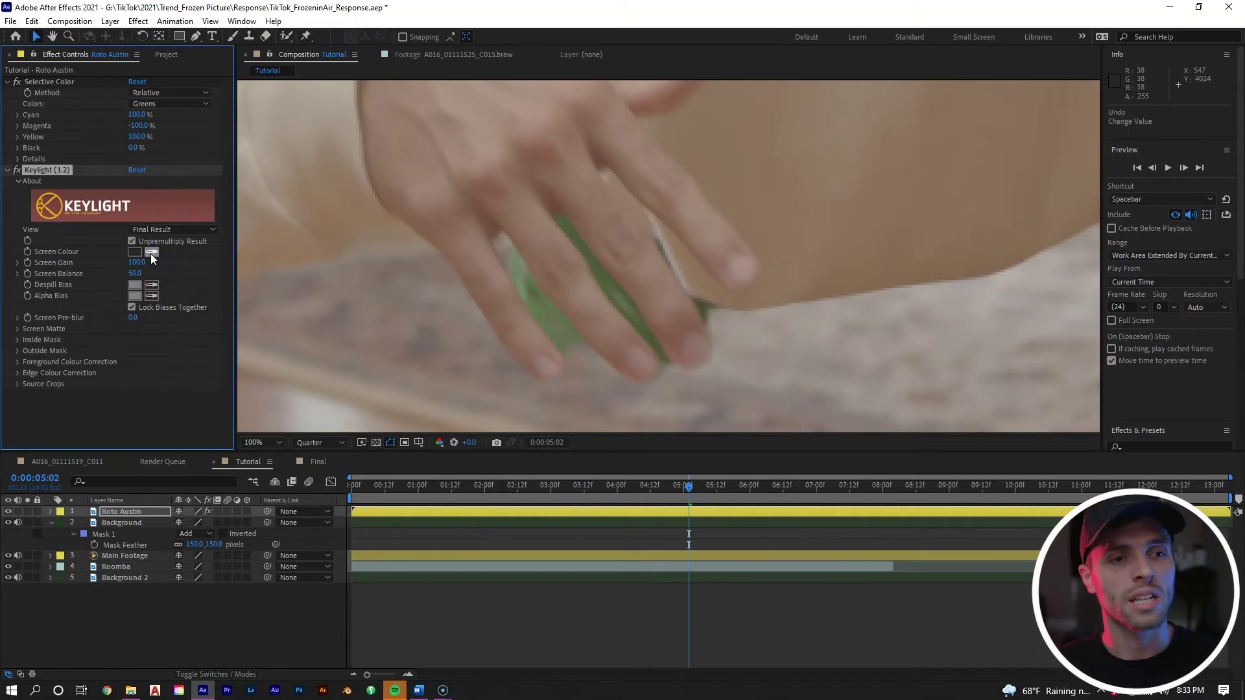
{"action": "left_click", "coordinate": [151, 253]}
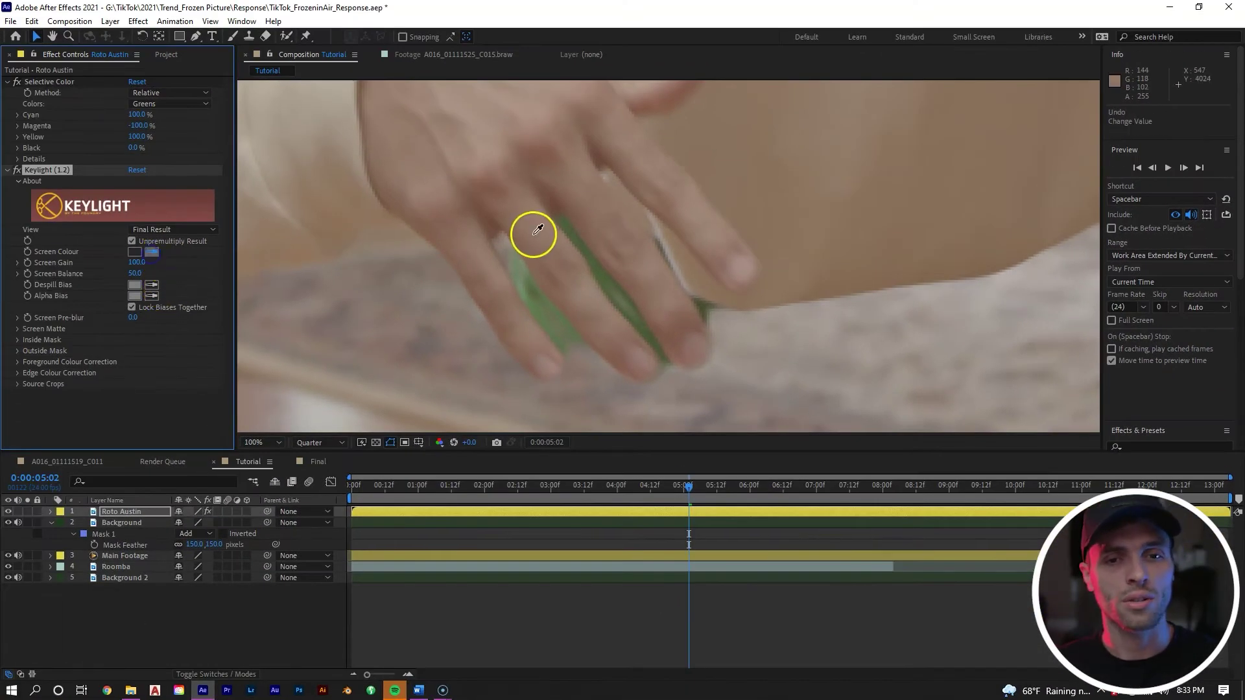
{"action": "left_click", "coordinate": [534, 305]}
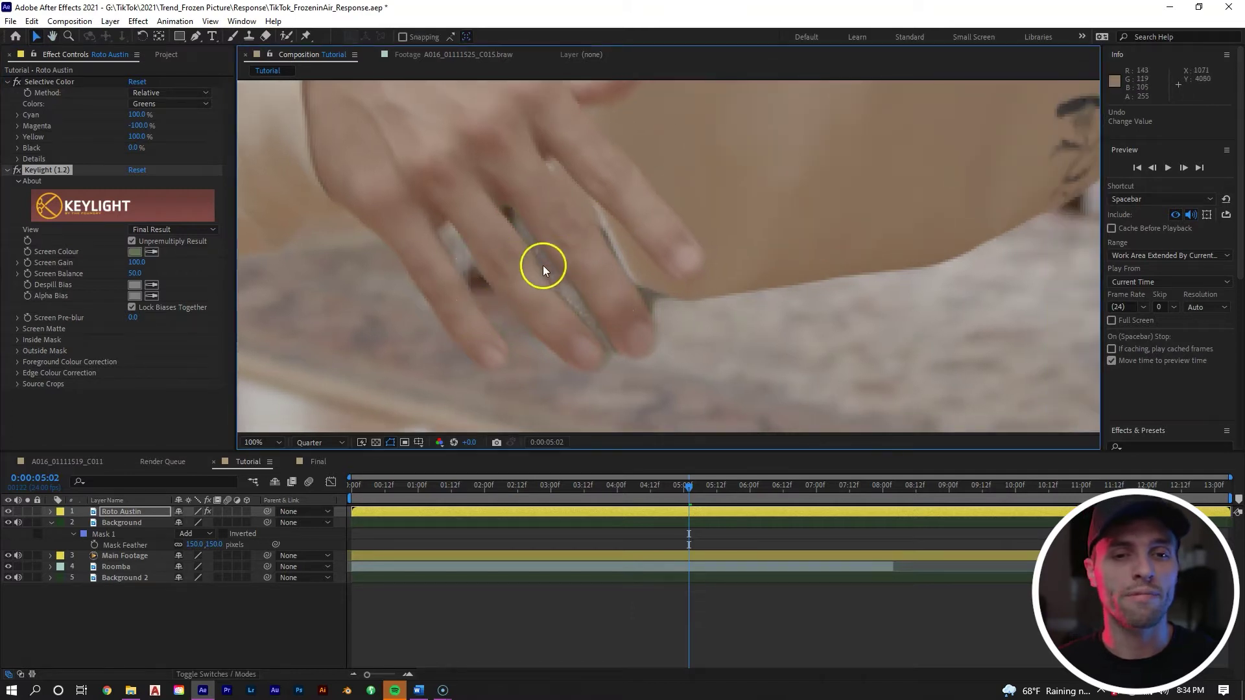
Set Keylight's Screen Matte to the Hard Colour replace method, Clip Black 47 and Screen Softness 2.
{"action": "left_click", "coordinate": [17, 329]}
{"action": "left_click", "coordinate": [139, 352]}
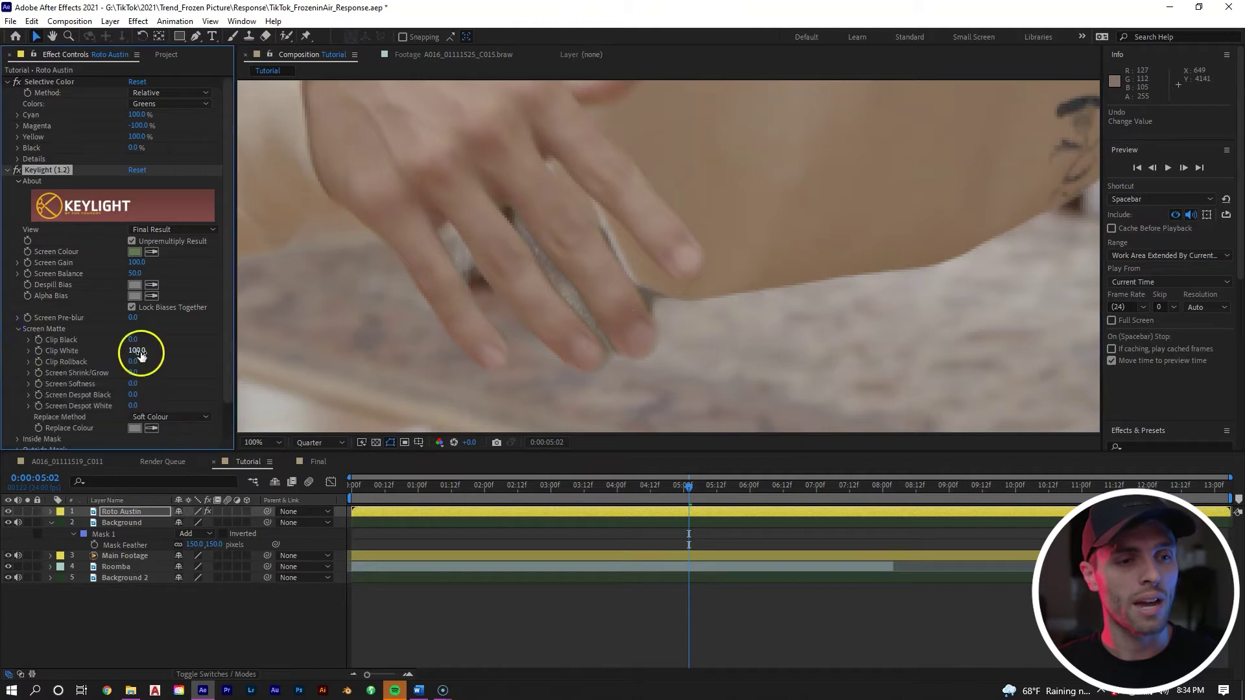
{"action": "left_click", "coordinate": [192, 419]}
{"action": "left_click", "coordinate": [191, 460]}
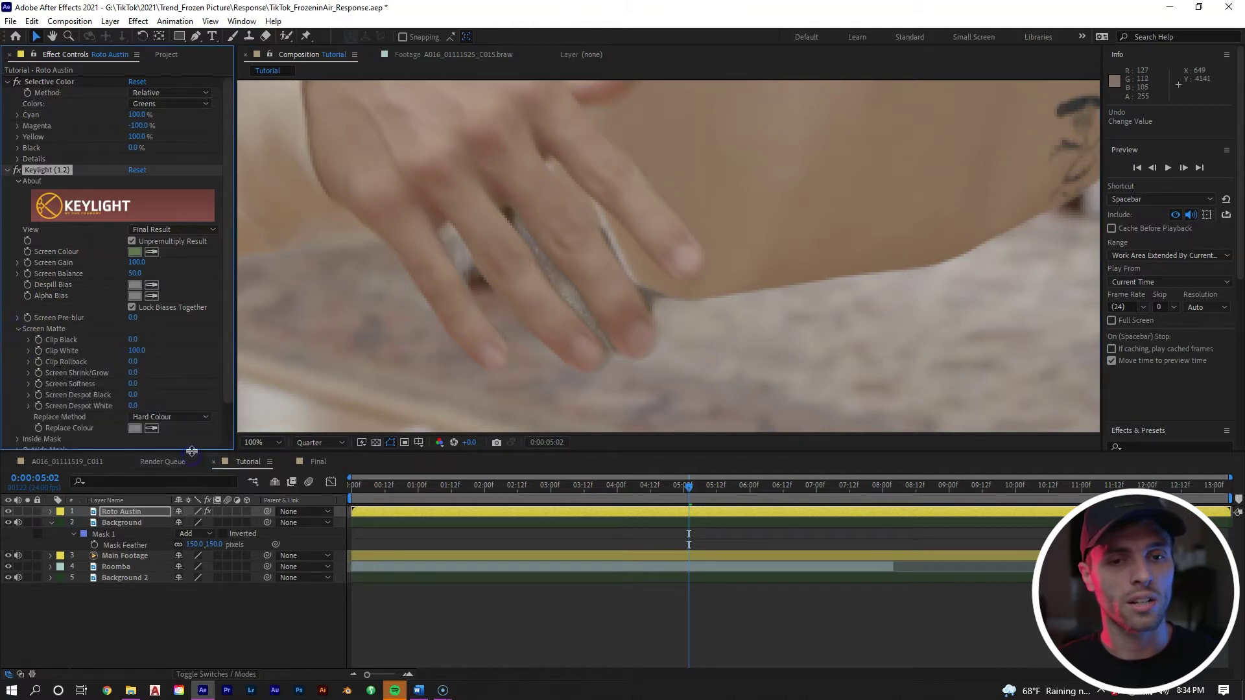
{"action": "left_click_drag", "start_coordinate": [132, 336], "coordinate": [140, 338]}
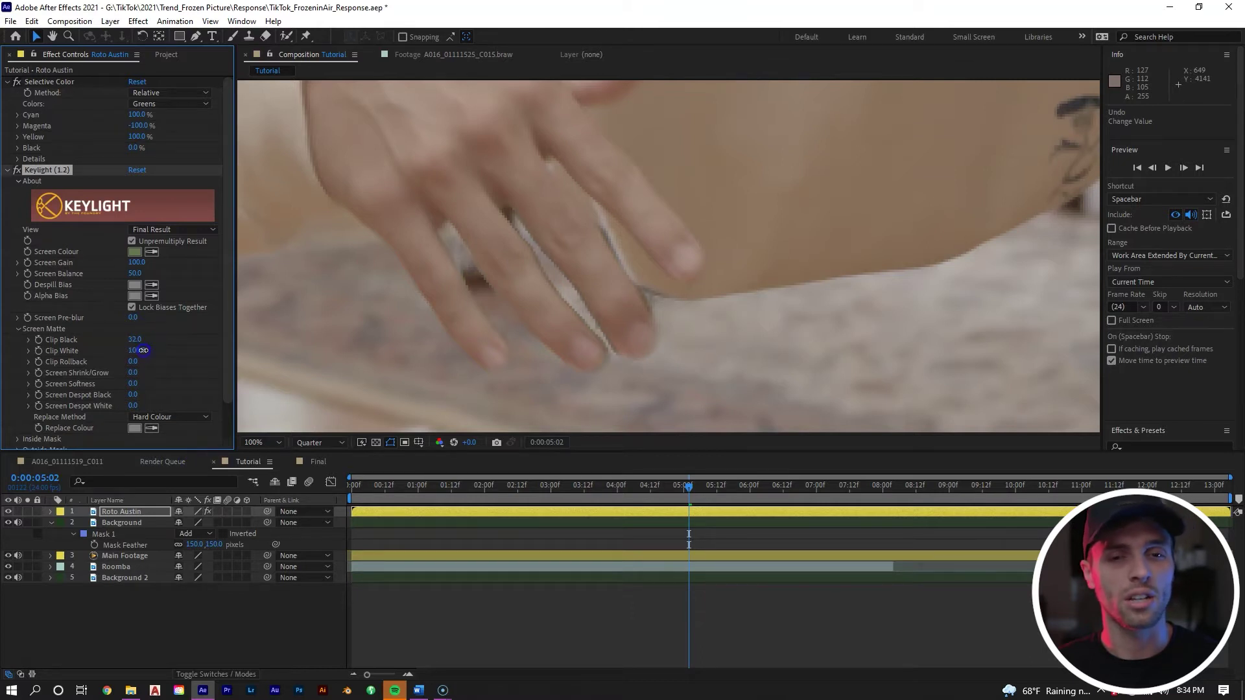
{"action": "left_click_drag", "start_coordinate": [136, 351], "coordinate": [184, 378]}
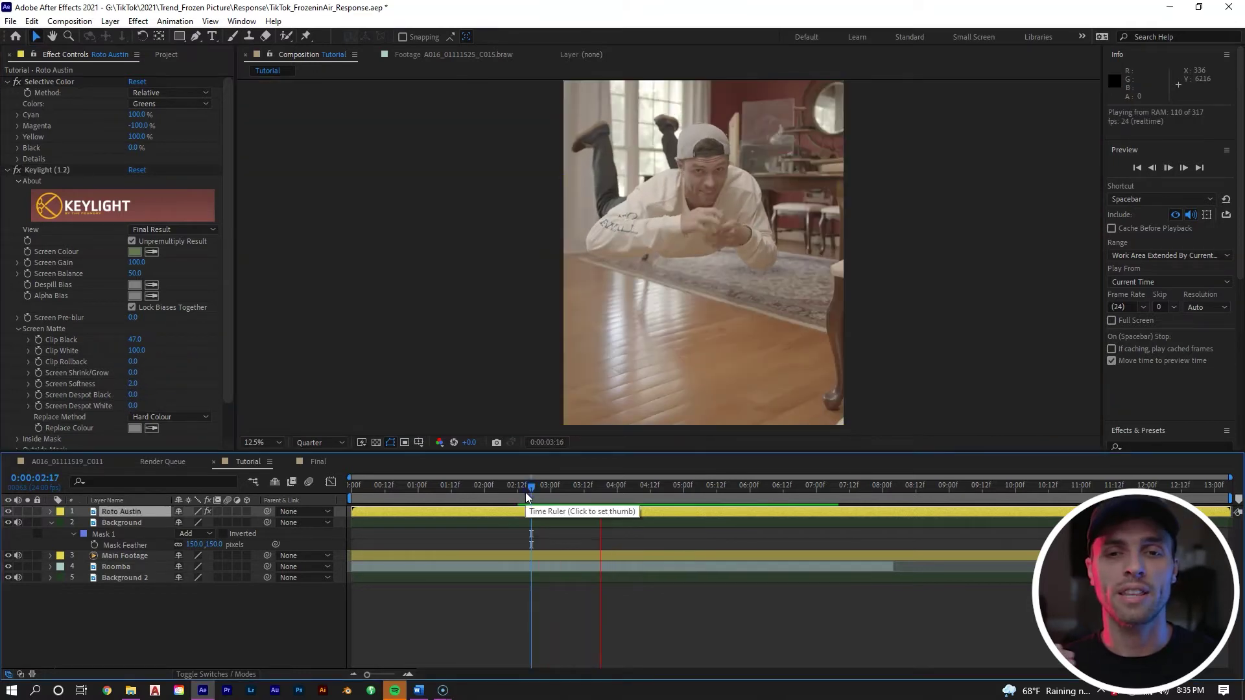
Preview the composition from 0:00:02:15 with Keylight disabled to compare the tennis ball throw with and without the key.
{"action": "left_click", "coordinate": [525, 492]}
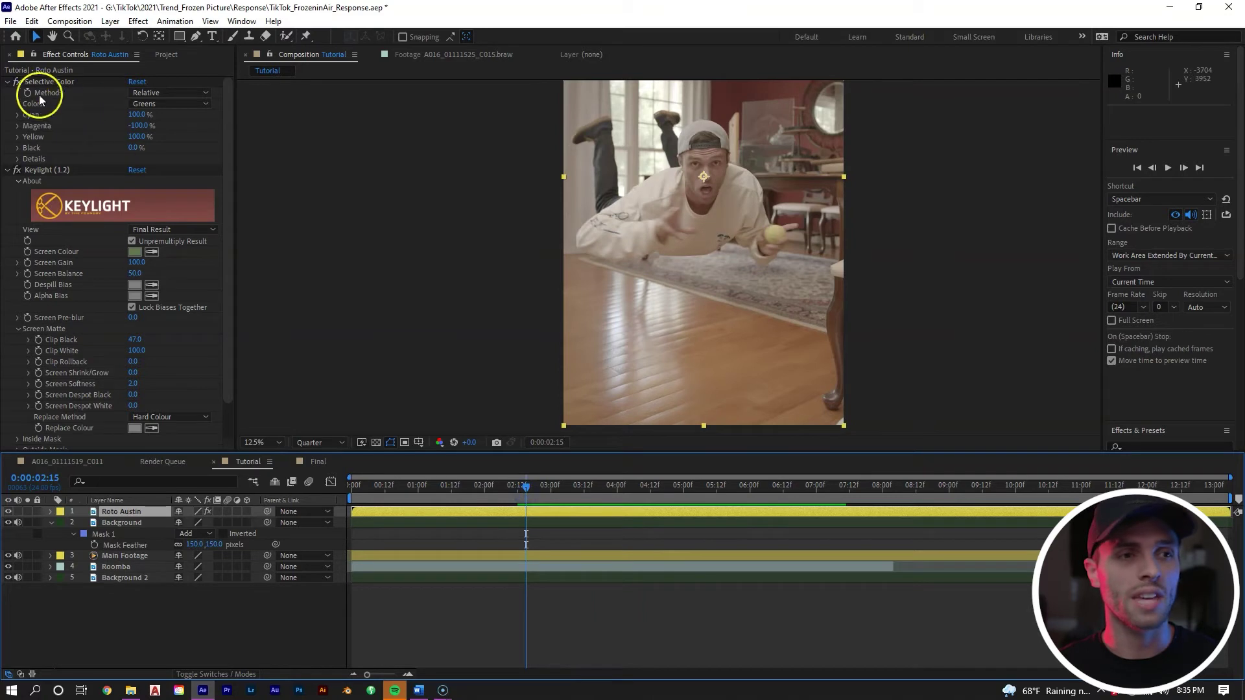
{"action": "left_click", "coordinate": [16, 170]}
{"action": "key", "text": "space"}
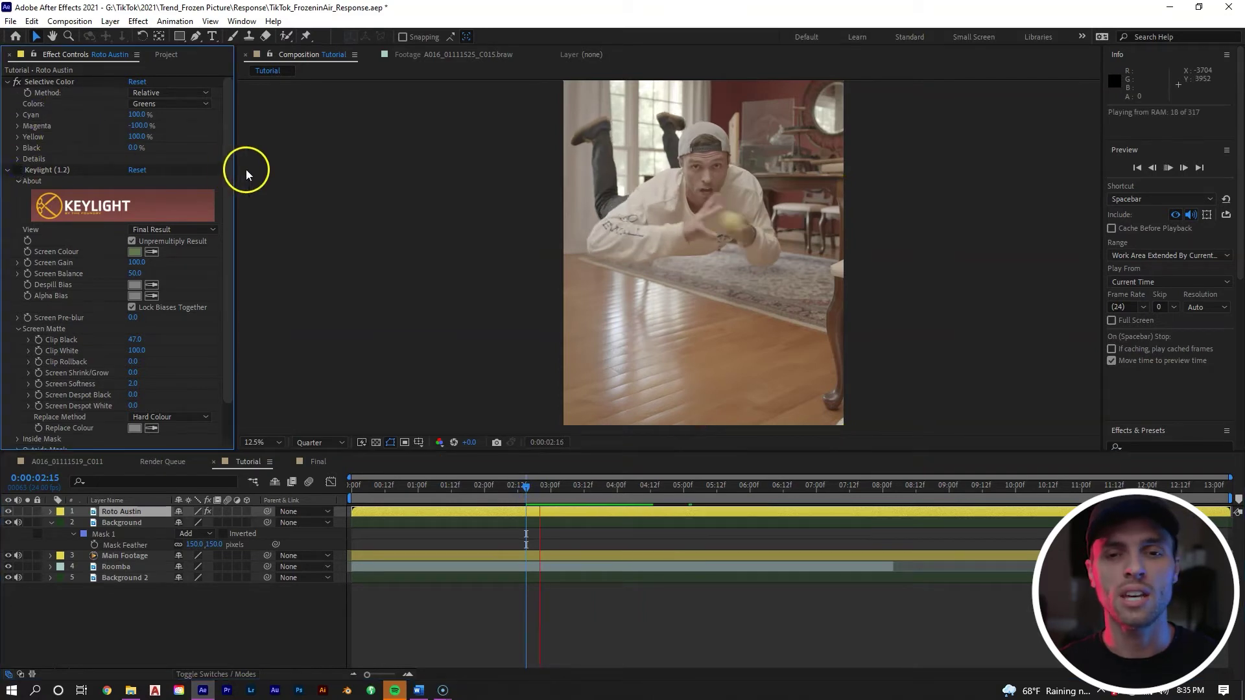
{"action": "key", "text": "space"}
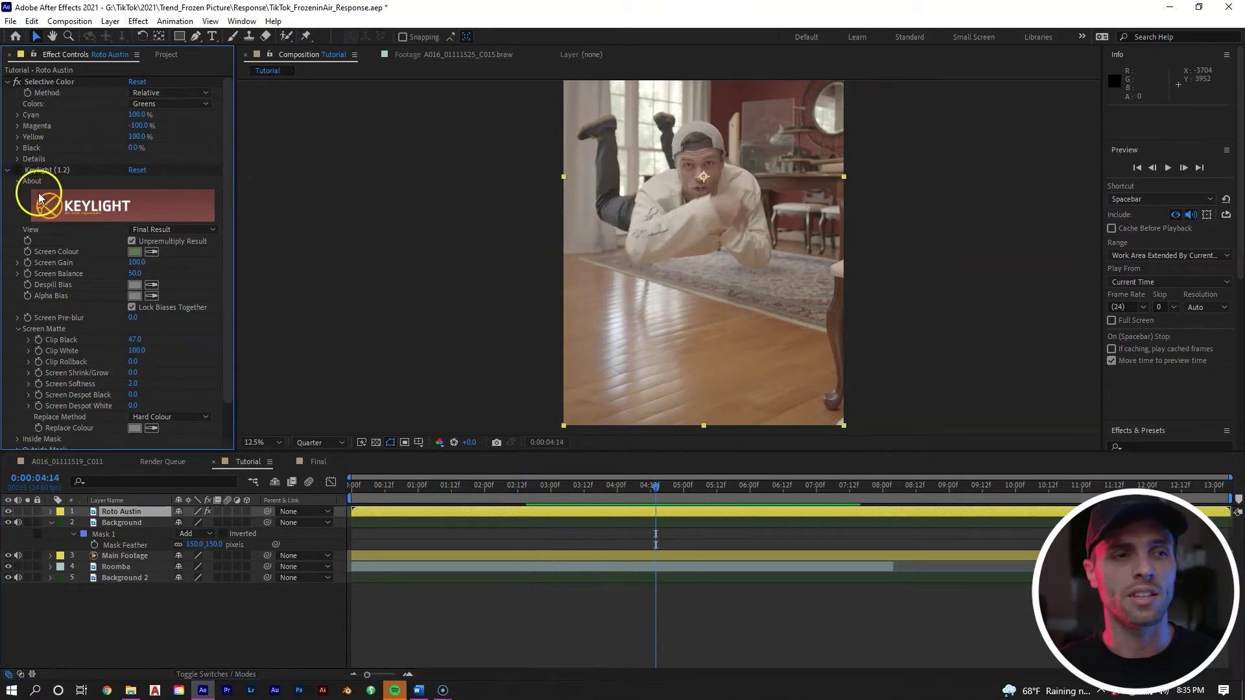
Duplicate the Main Footage layer, name the copy Tennis Ball Mask and move it to the top of the layer stack.
{"action": "mouse_move", "coordinate": [601, 487]}
{"action": "left_mouse_down"}
{"action": "mouse_move", "coordinate": [548, 490]}
{"action": "mouse_move", "coordinate": [622, 491]}
{"action": "left_mouse_up"}
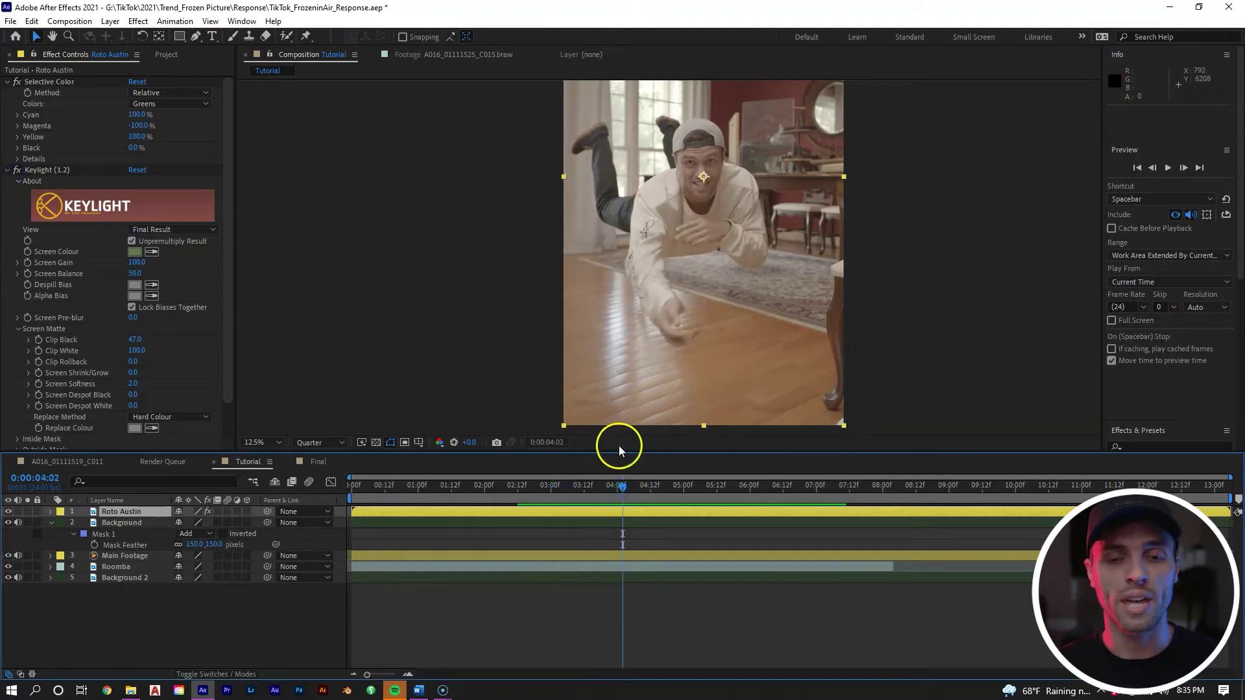
{"action": "left_click", "coordinate": [639, 510]}
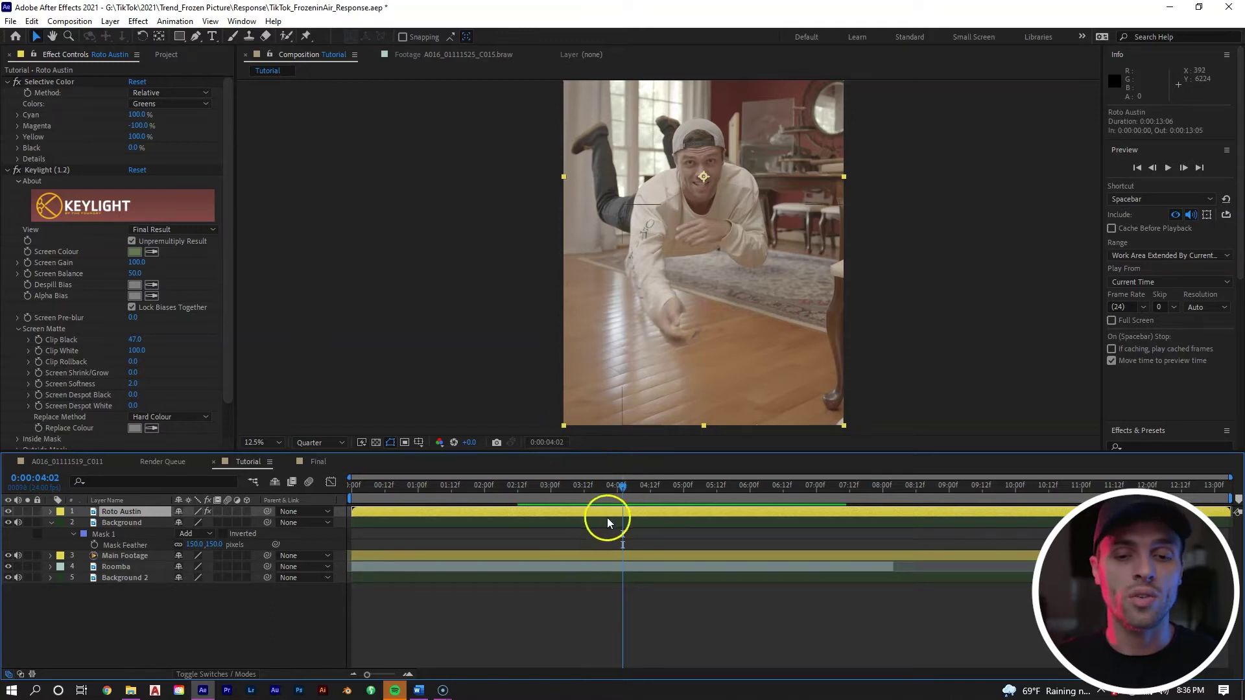
{"action": "left_click", "coordinate": [602, 555]}
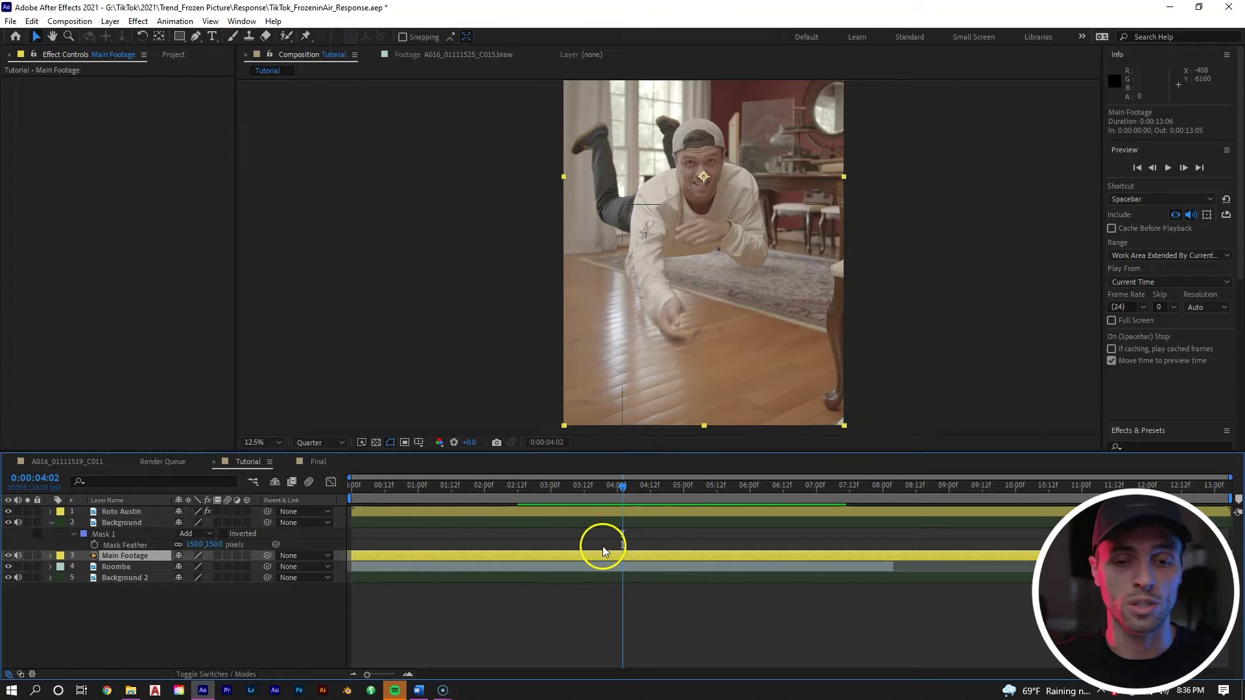
{"action": "key", "text": "ctrl+d"}
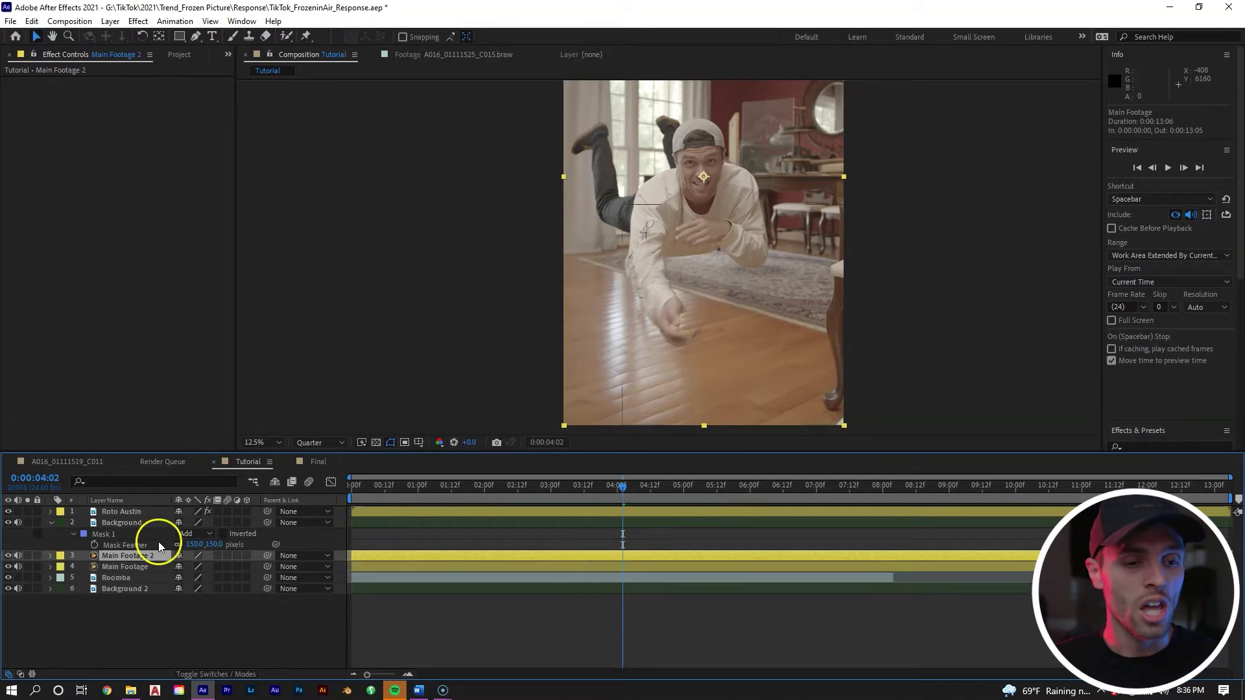
{"action": "type", "text": "Tennis"}
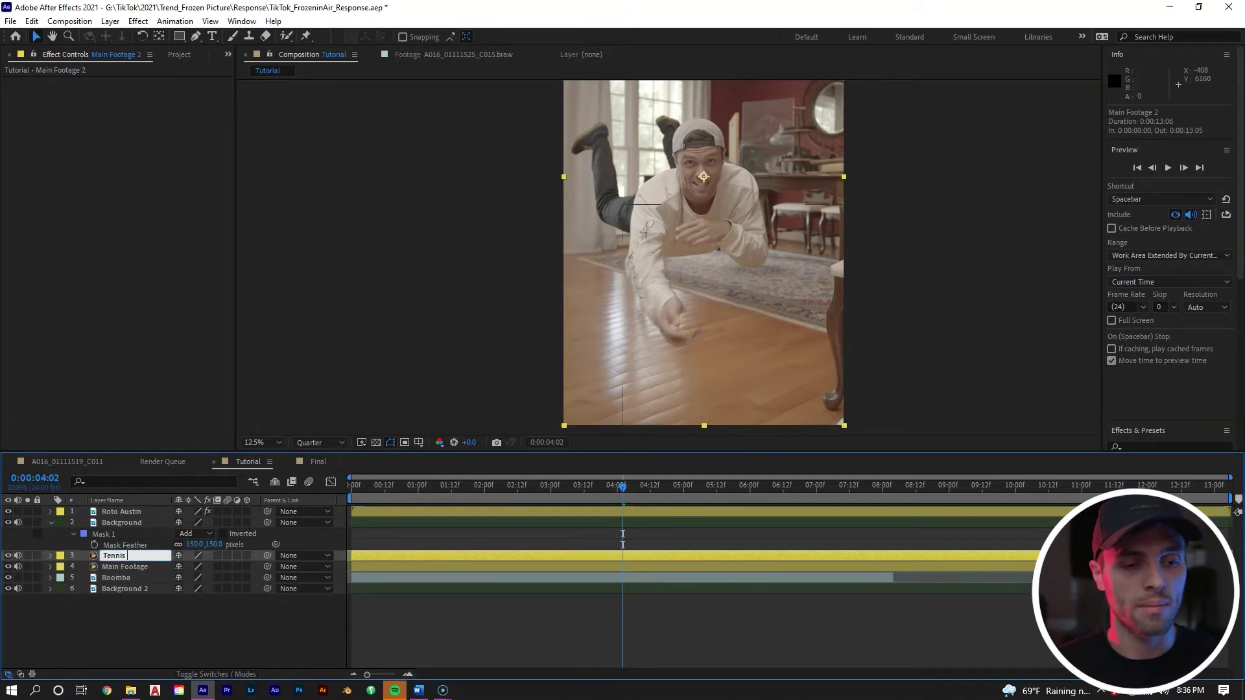
{"action": "type", "text": " Ball Mask"}
{"action": "key", "text": "Return"}
{"action": "left_click_drag", "start_coordinate": [139, 555], "coordinate": [152, 507]}
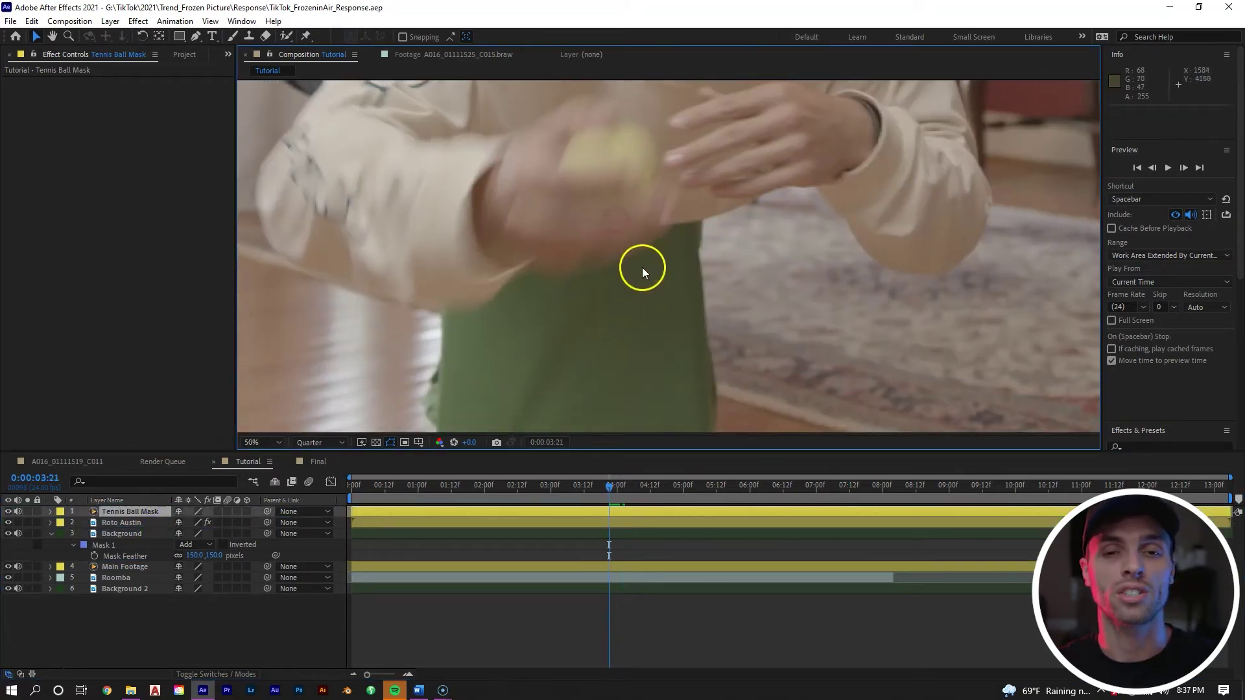
Draw a mask around the tennis ball on the Tennis Ball Mask layer at 0:00:03:21 and enable keyframing of its Mask Path.
{"action": "key", "text": "Page_Down"}
{"action": "left_click_drag", "start_coordinate": [606, 298], "coordinate": [608, 253]}
{"action": "left_click_drag", "start_coordinate": [566, 213], "coordinate": [568, 275]}
{"action": "key", "text": "Page_Up"}
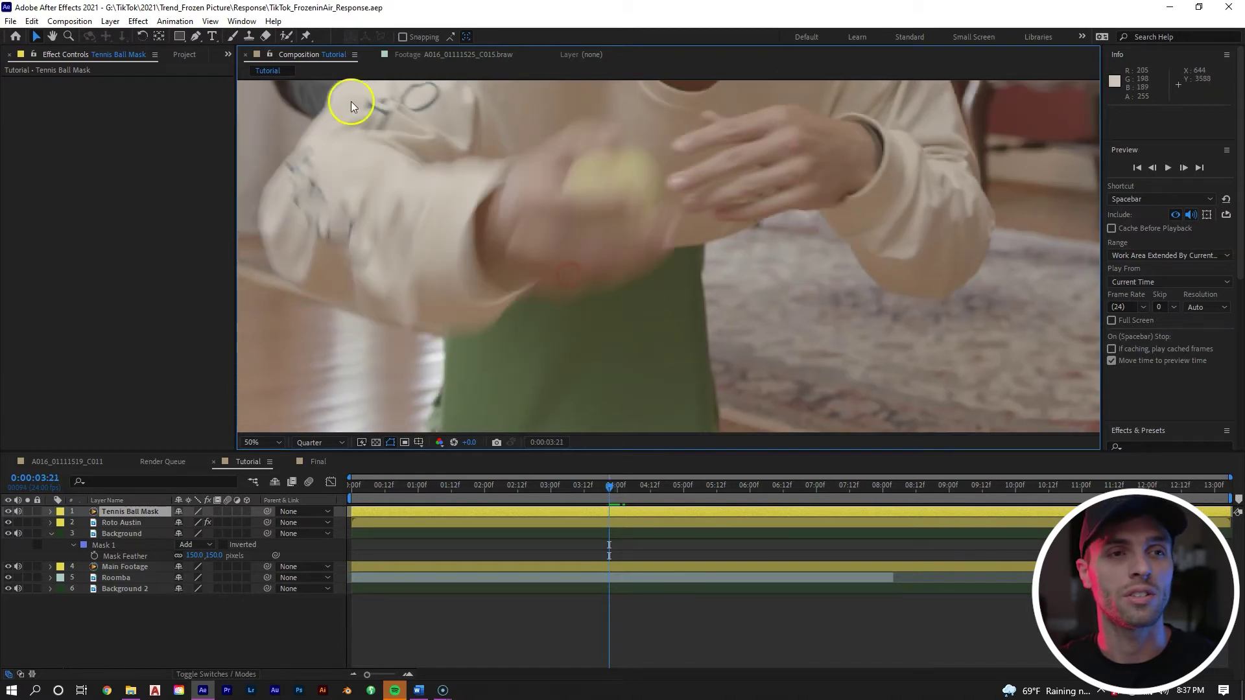
{"action": "left_click", "coordinate": [196, 35]}
{"action": "left_click_drag", "start_coordinate": [581, 156], "coordinate": [552, 189]}
{"action": "left_click", "coordinate": [569, 238]}
{"action": "left_click", "coordinate": [629, 252]}
{"action": "left_click", "coordinate": [655, 193]}
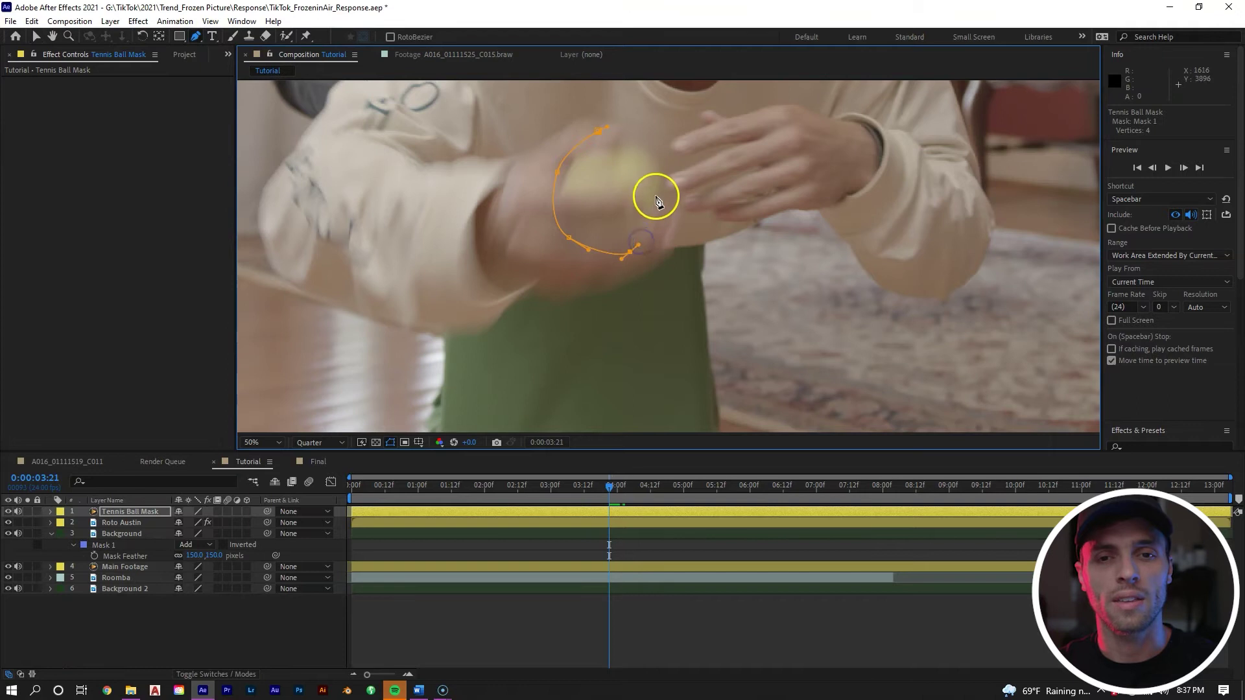
{"action": "left_click", "coordinate": [597, 134]}
{"action": "key", "text": "m"}
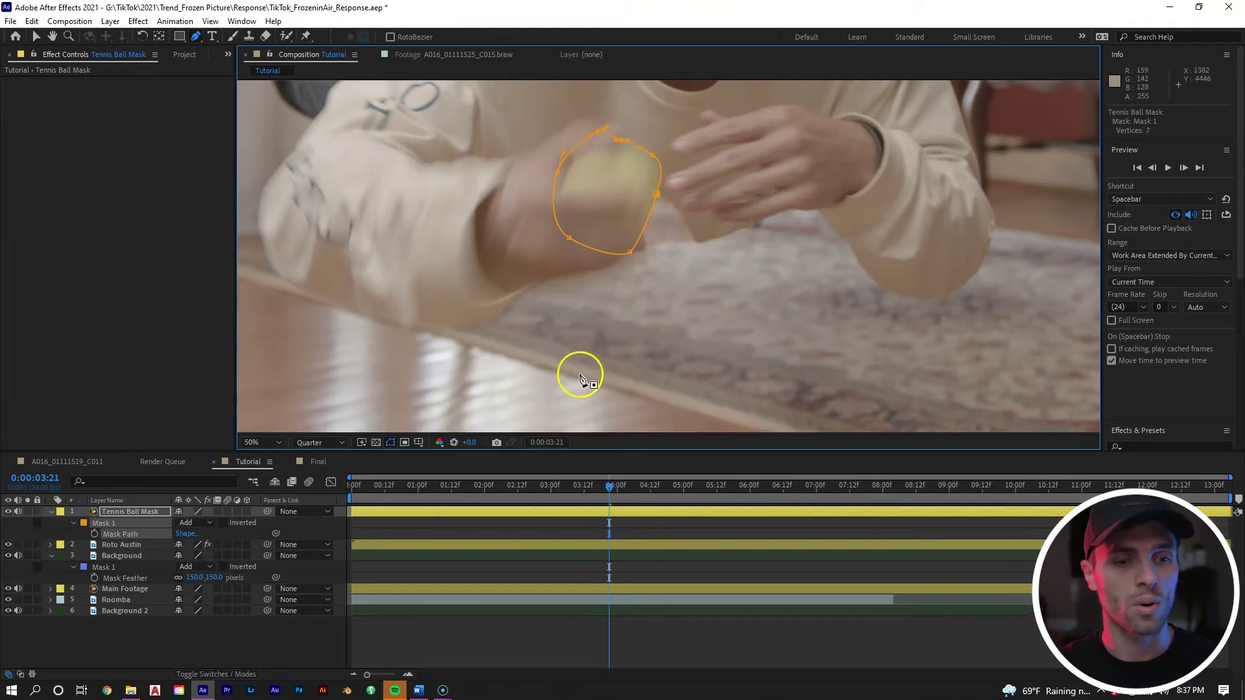
{"action": "left_click", "coordinate": [95, 533]}
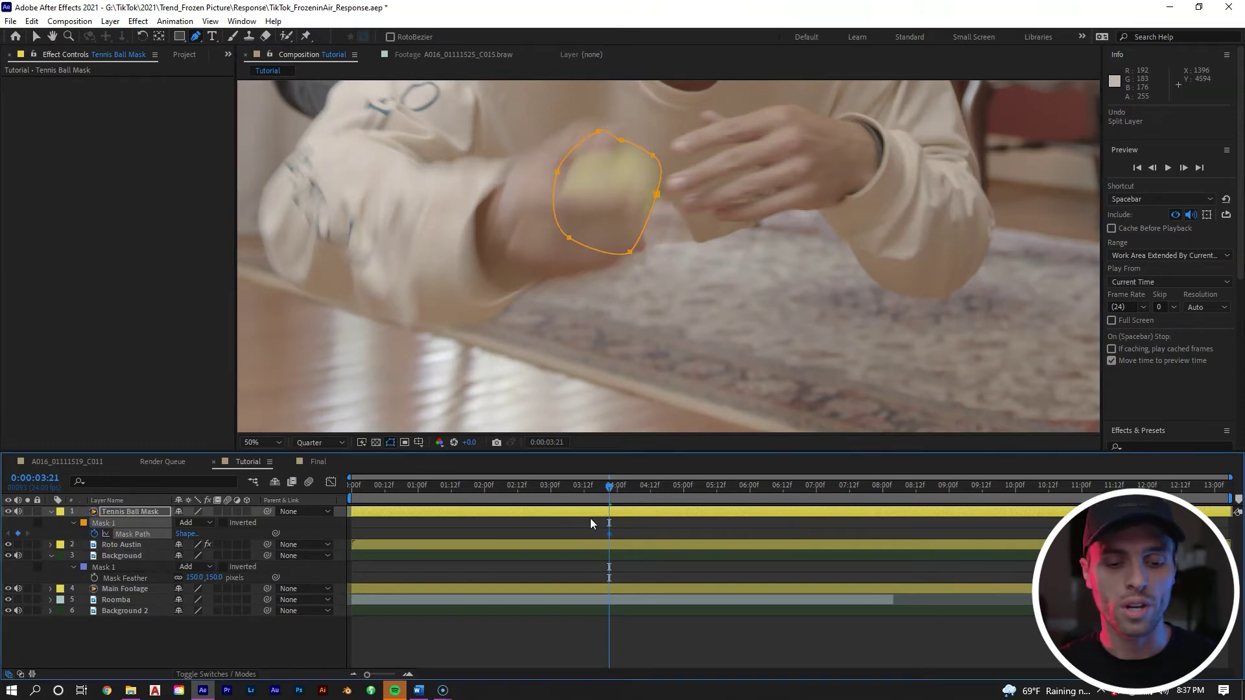
Split the Tennis Ball Mask layer at 0:00:03:21 and delete the part before that frame.
{"action": "key", "text": "ctrl+shift+d"}
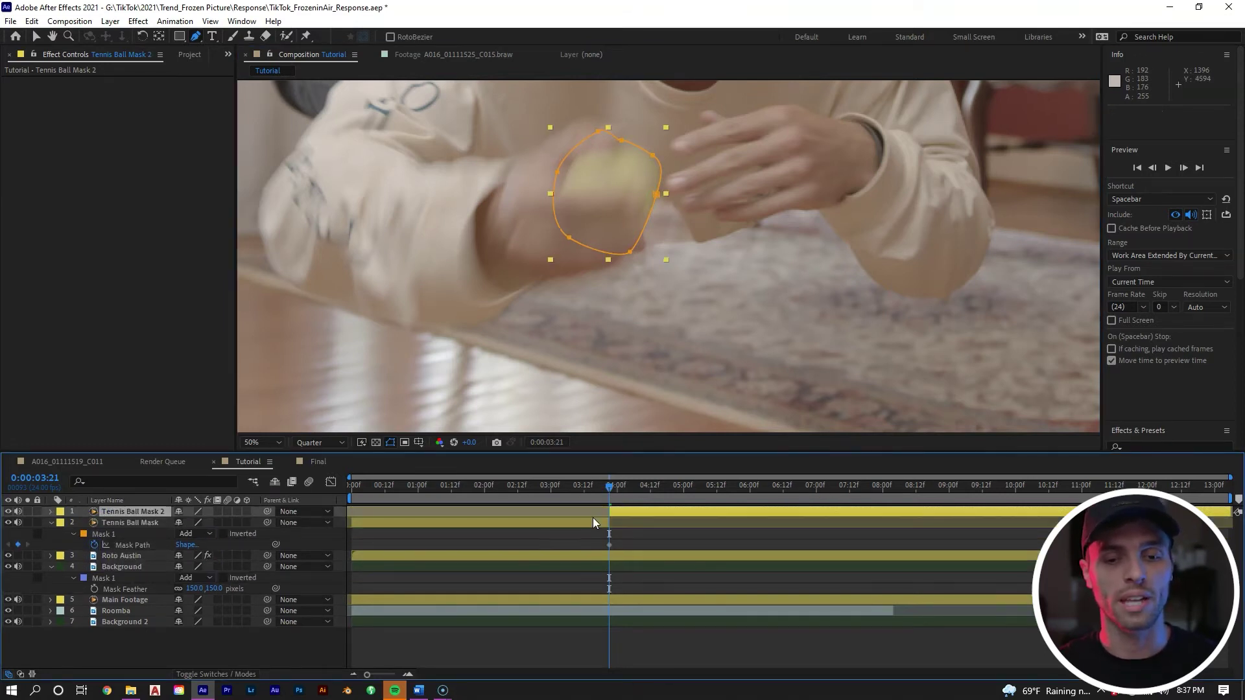
{"action": "left_click", "coordinate": [555, 524]}
{"action": "key", "text": "Delete"}
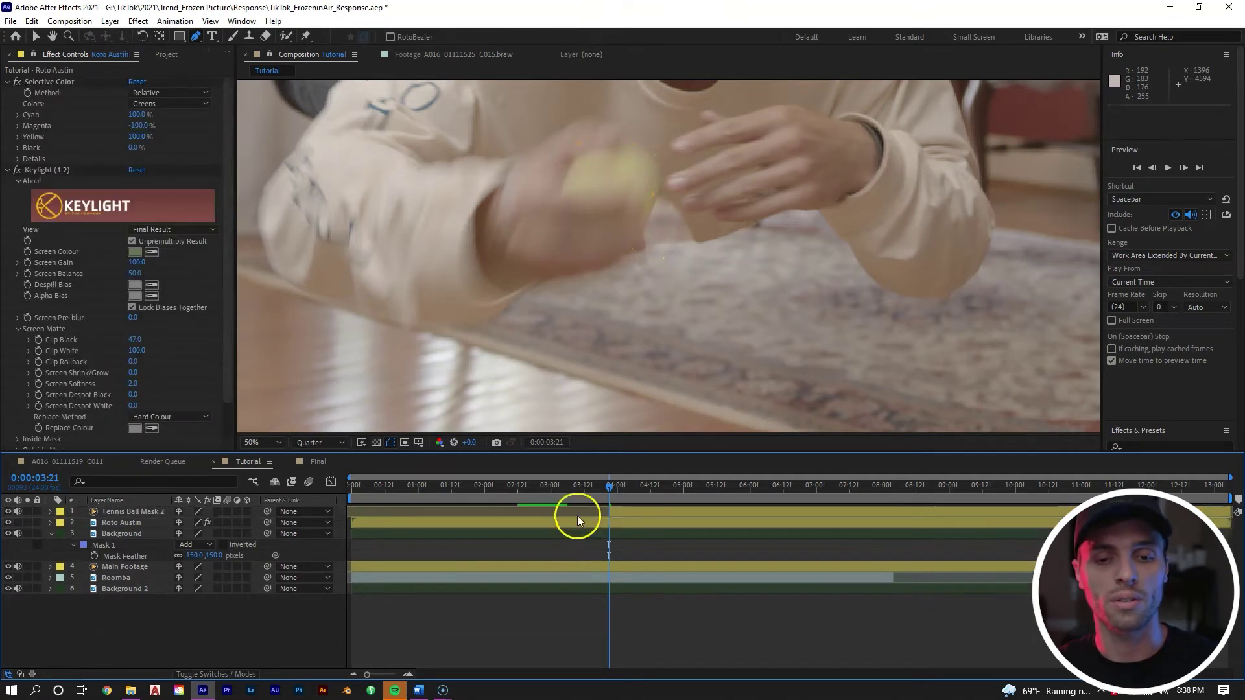
Animate the mask on Tennis Ball Mask 2 frame by frame from 0:00:03:21 so it follows the thrown ball.
{"action": "left_click", "coordinate": [650, 513]}
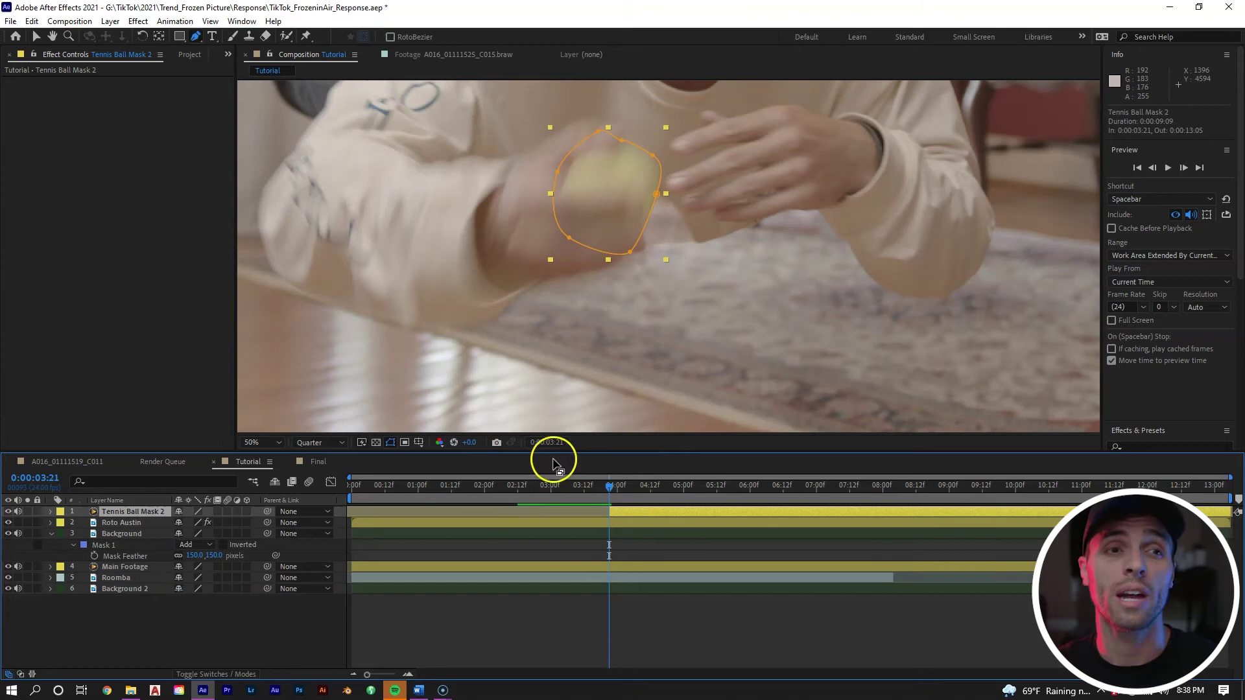
{"action": "left_click", "coordinate": [35, 36]}
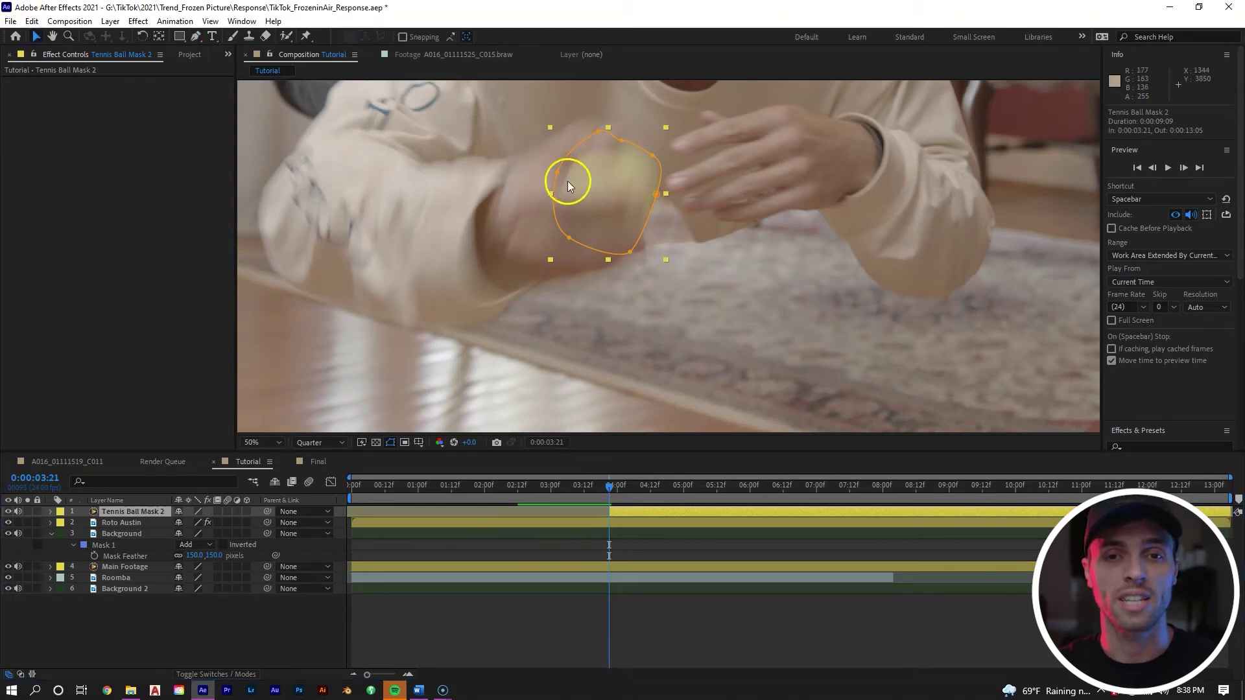
{"action": "key", "text": "Page_Down"}
{"action": "mouse_move", "coordinate": [655, 192]}
{"action": "left_mouse_down"}
{"action": "mouse_move", "coordinate": [652, 250]}
{"action": "mouse_move", "coordinate": [653, 197]}
{"action": "mouse_move", "coordinate": [658, 209]}
{"action": "mouse_move", "coordinate": [645, 192]}
{"action": "left_mouse_up"}
{"action": "key", "text": "Page_Down"}
{"action": "key", "text": "Page_Down"}
{"action": "key", "text": "Page_Down"}
{"action": "left_click_drag", "start_coordinate": [668, 262], "coordinate": [686, 328]}
{"action": "left_click_drag", "start_coordinate": [600, 362], "coordinate": [590, 351]}
{"action": "key", "text": "Page_Down"}
{"action": "left_click_drag", "start_coordinate": [686, 328], "coordinate": [724, 142]}
{"action": "key", "text": "Page_Down"}
{"action": "key", "text": "Page_Down"}
{"action": "key", "text": "Page_Down"}
{"action": "key", "text": "Page_Down"}
{"action": "key", "text": "Page_Down"}
Trim the Tennis Ball Mask 2 layer to end at 0:00:04:06 and feather its mask by 85 pixels.
{"action": "left_click_drag", "start_coordinate": [667, 510], "coordinate": [641, 512]}
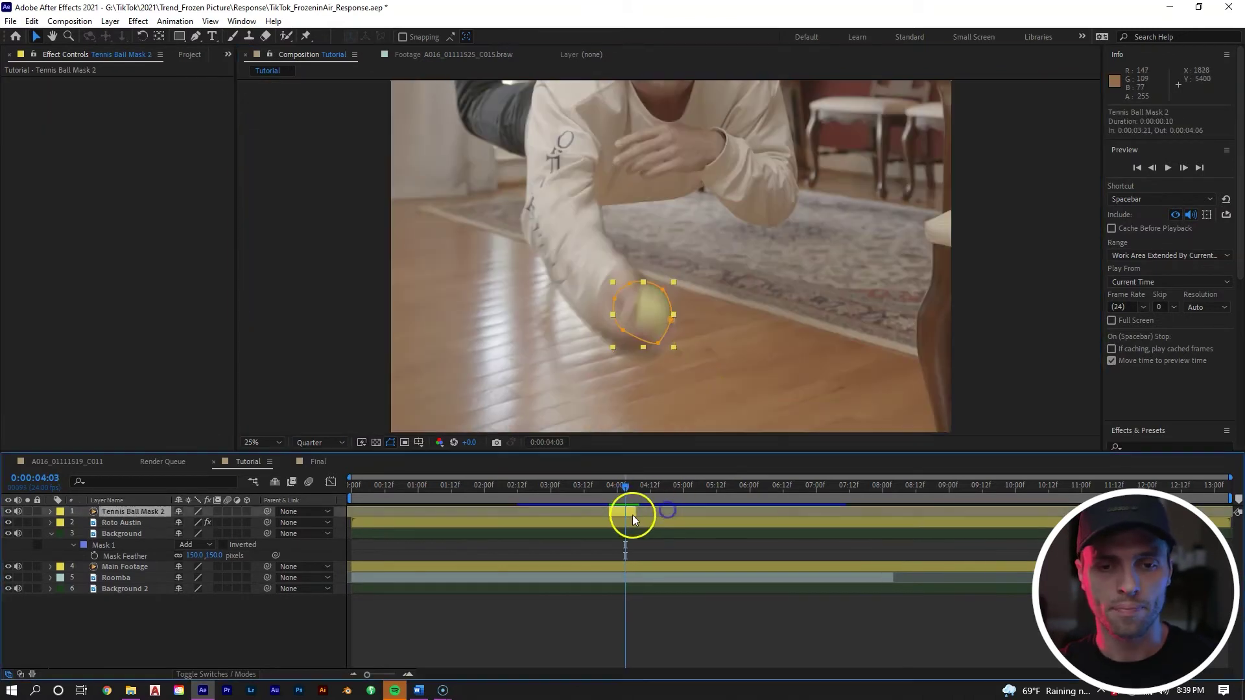
{"action": "left_click_drag", "start_coordinate": [704, 302], "coordinate": [707, 283]}
{"action": "key", "text": "f"}
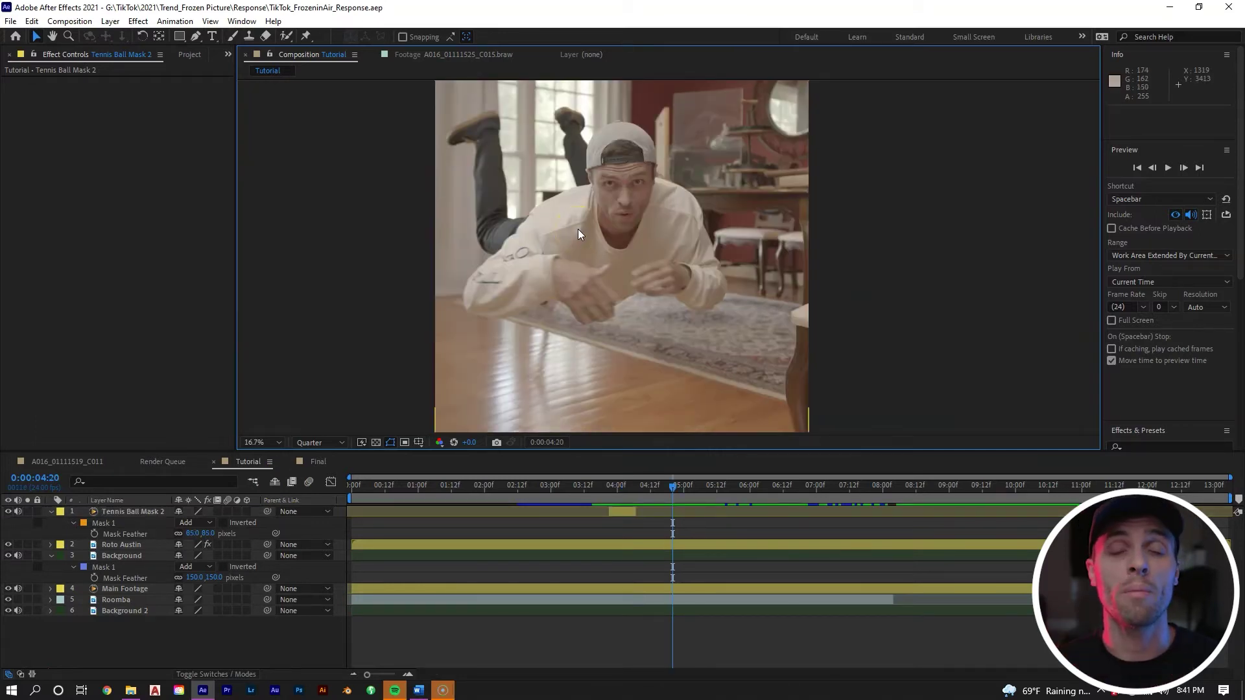
Erase the green between the fingers of the hand on the Roto Austin layer at 0:00:04:20 with single-frame eraser strokes.
{"action": "scroll", "coordinate": [687, 257], "scroll_direction": "up", "scroll_amount": 3}
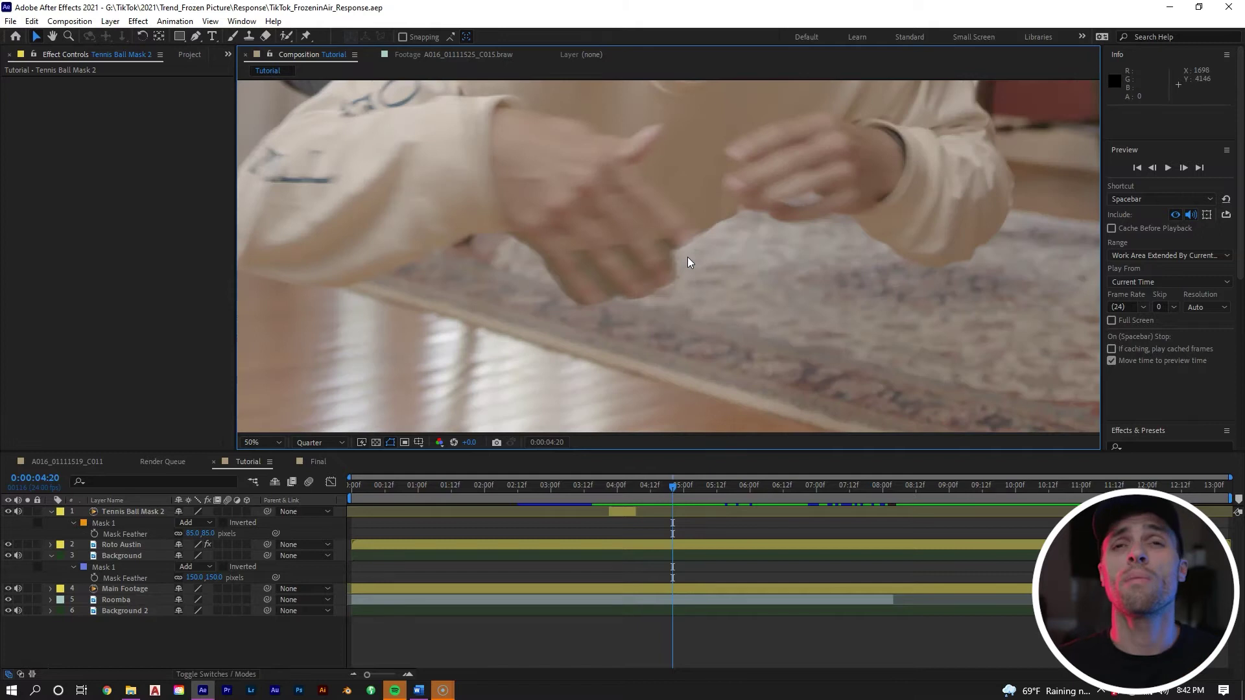
{"action": "left_click", "coordinate": [581, 277]}
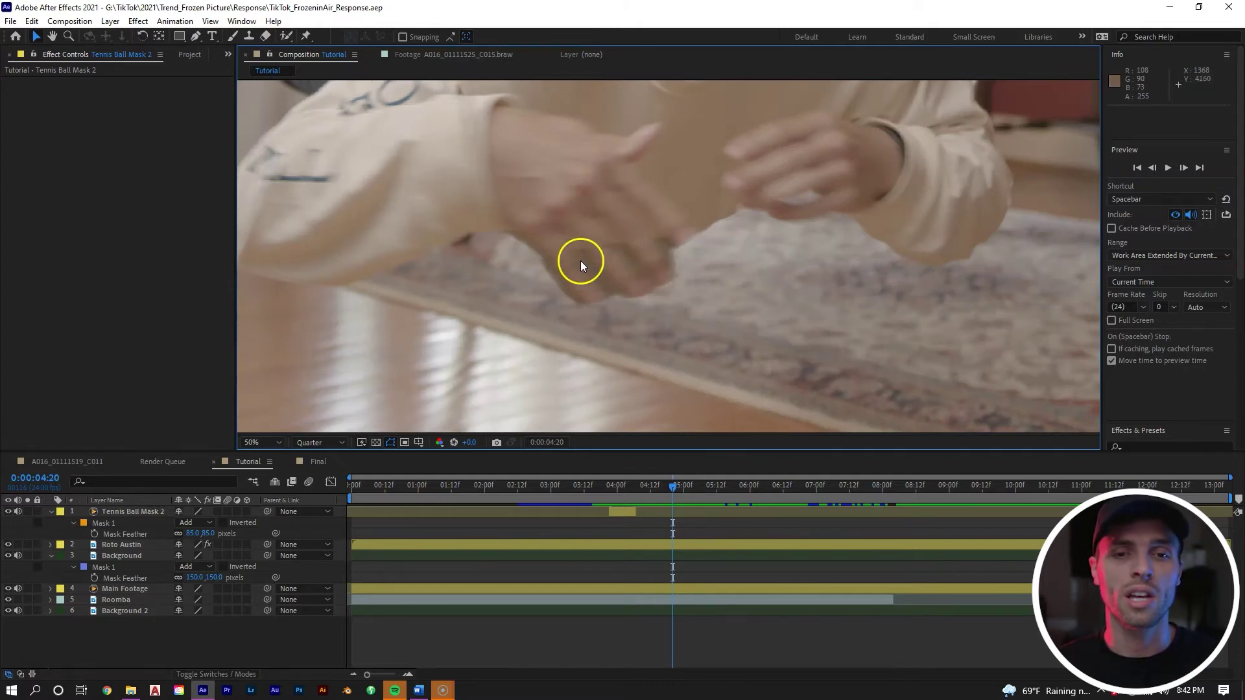
{"action": "left_click_drag", "start_coordinate": [665, 257], "coordinate": [650, 284]}
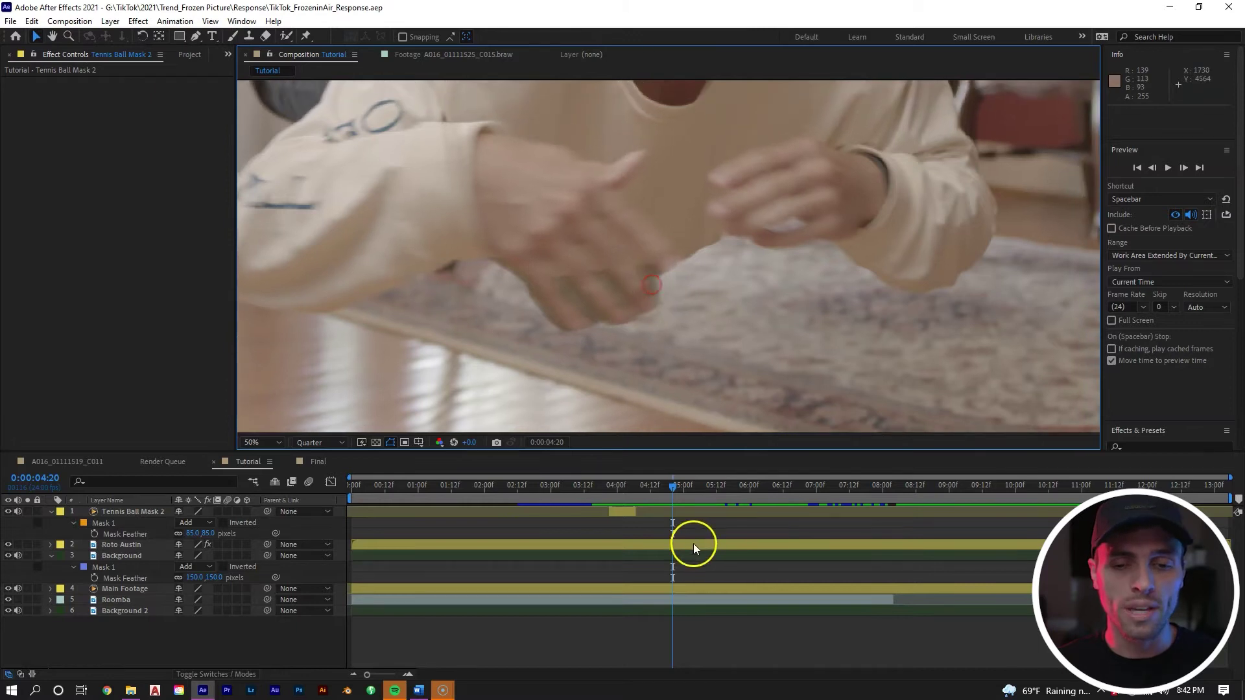
{"action": "left_click", "coordinate": [694, 543]}
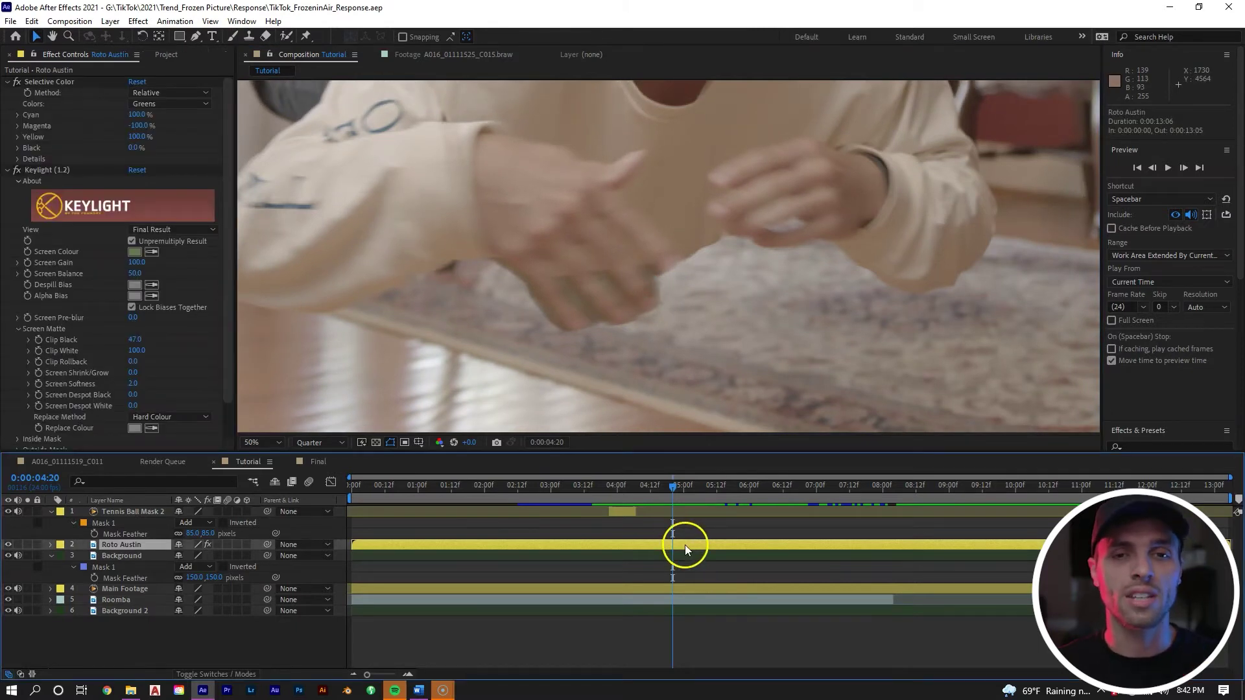
{"action": "double_click", "coordinate": [685, 545]}
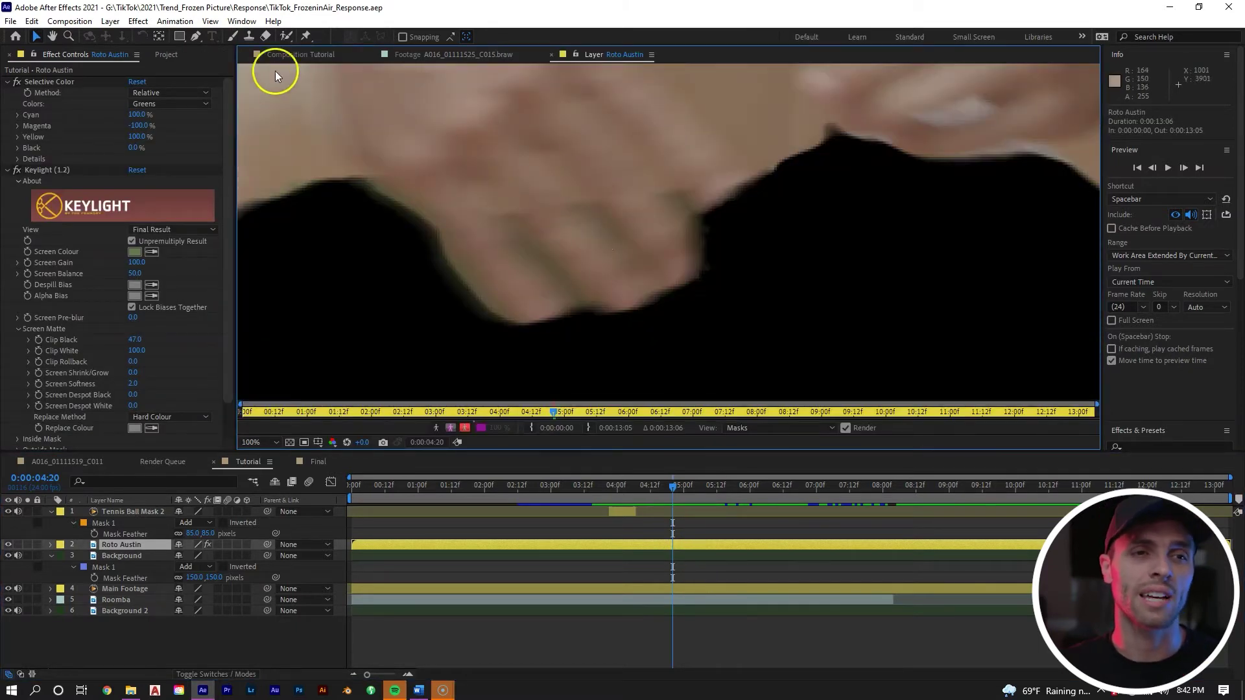
{"action": "left_click", "coordinate": [265, 37]}
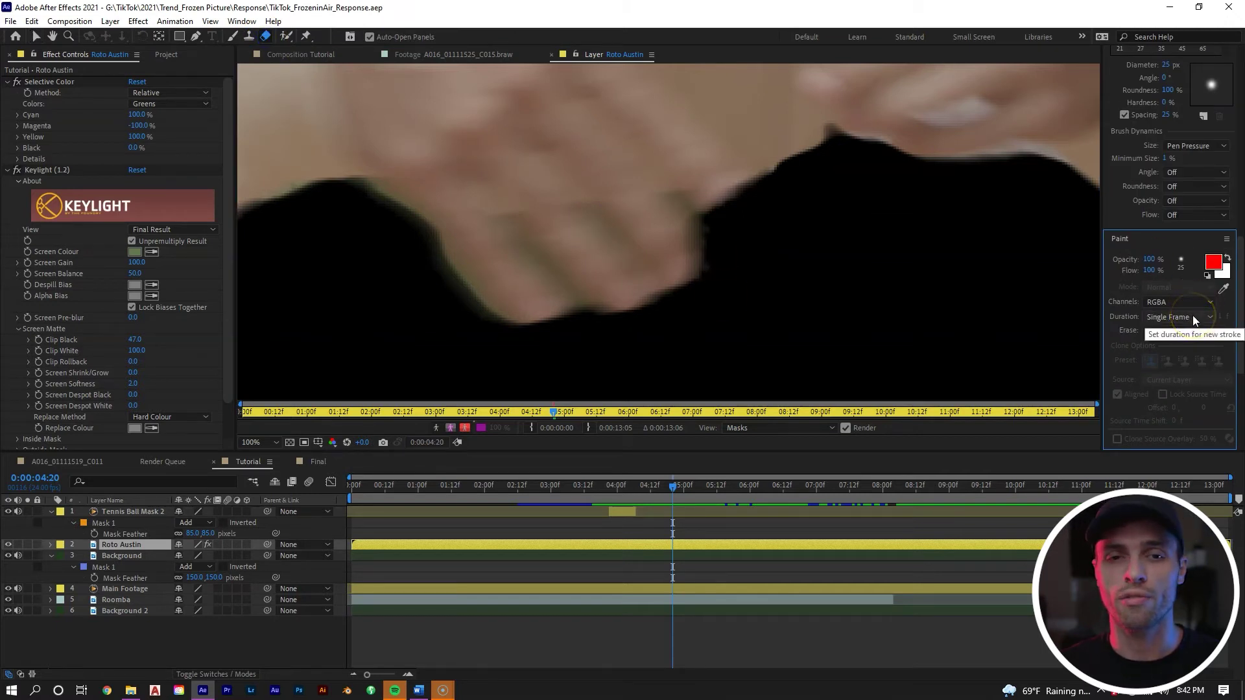
{"action": "left_click", "coordinate": [562, 256]}
{"action": "left_click_drag", "start_coordinate": [517, 235], "coordinate": [567, 293]}
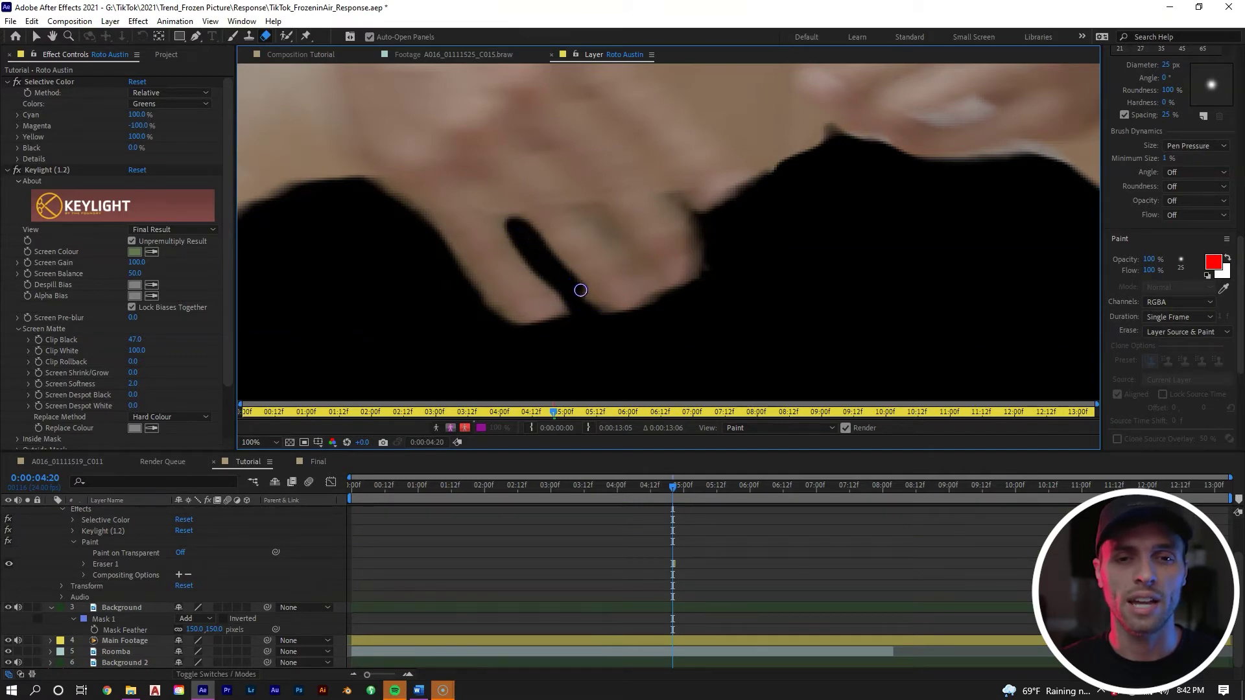
{"action": "left_click_drag", "start_coordinate": [581, 290], "coordinate": [591, 303]}
{"action": "left_click", "coordinate": [595, 228]}
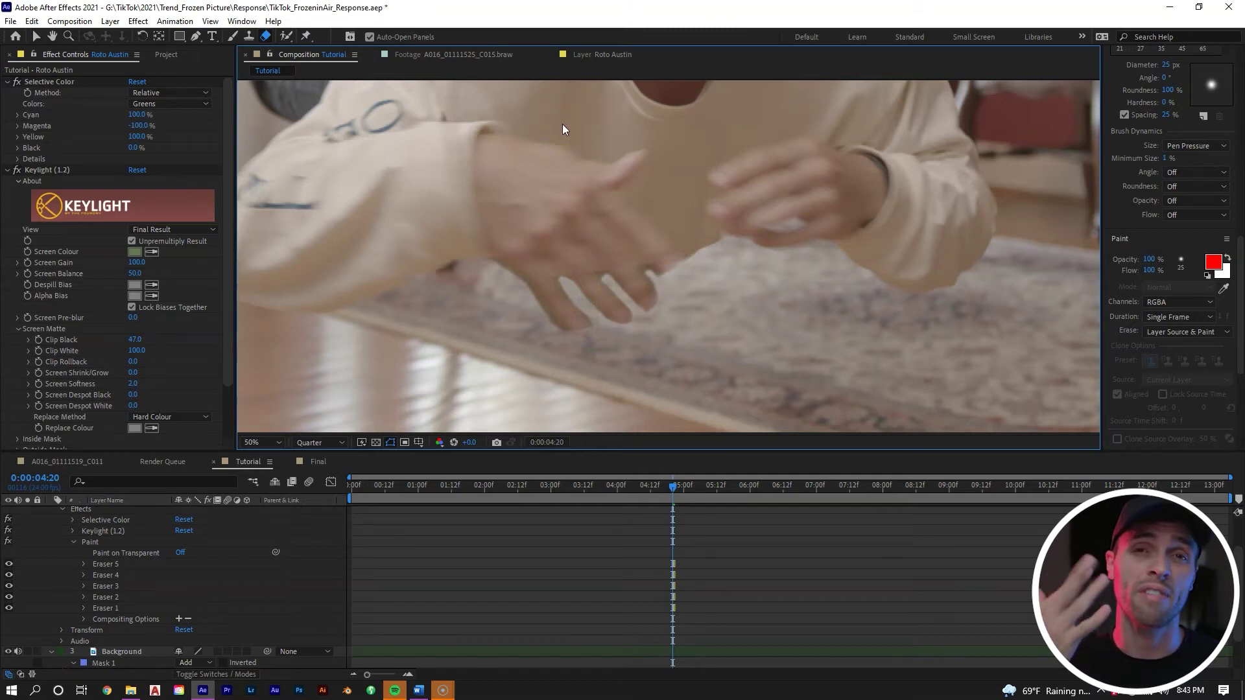
Refine the fingertip edges on the Roto Austin layer at 0:00:04:20 with soft eraser strokes at 0% hardness.
{"action": "left_click", "coordinate": [617, 58]}
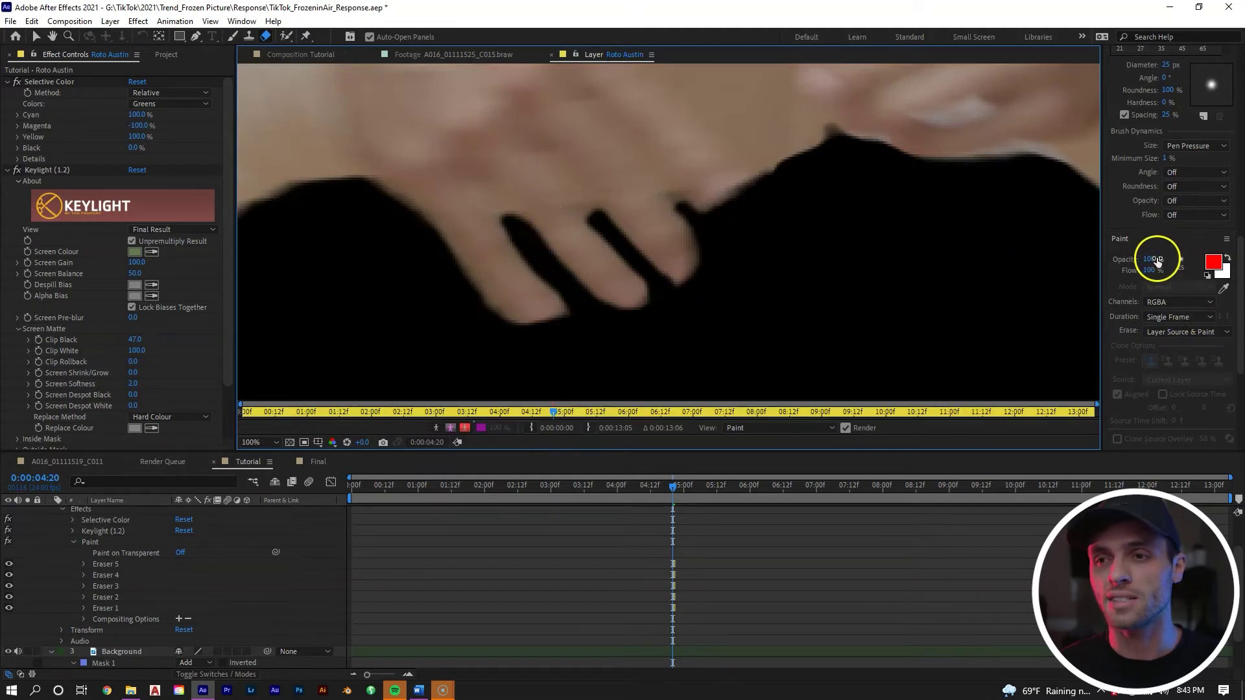
{"action": "left_click_drag", "start_coordinate": [1165, 102], "coordinate": [1187, 108]}
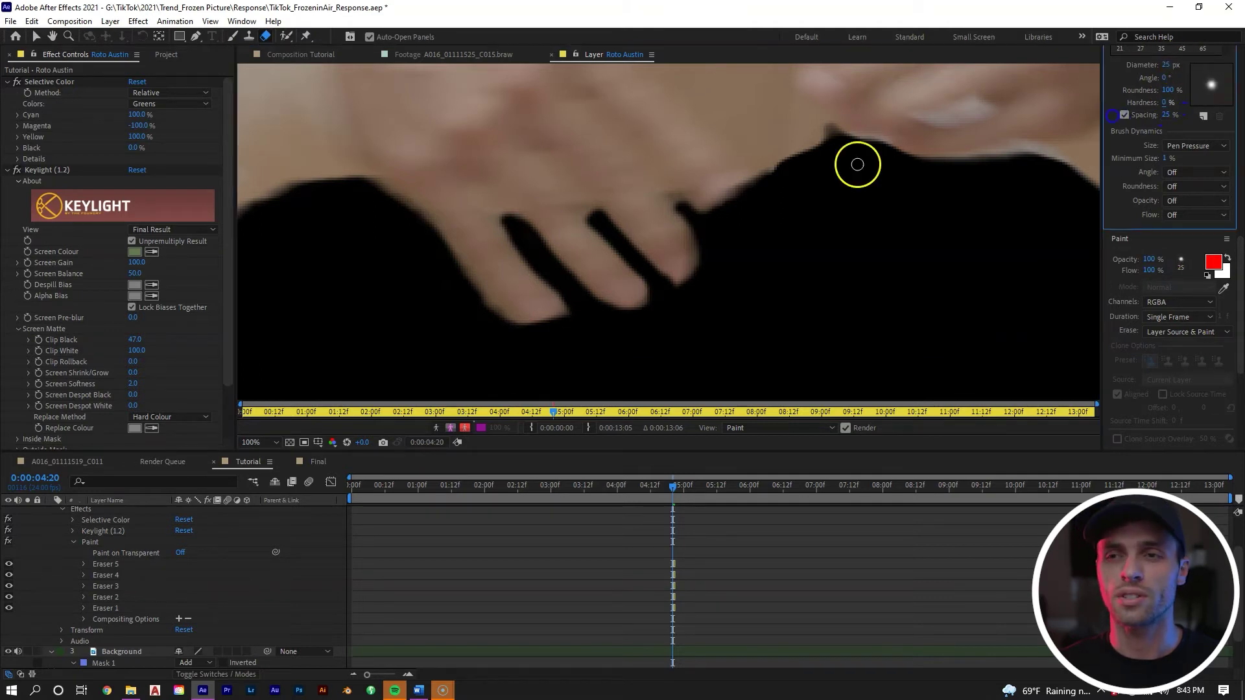
{"action": "left_click_drag", "start_coordinate": [561, 293], "coordinate": [565, 312]}
{"action": "left_click_drag", "start_coordinate": [566, 308], "coordinate": [555, 322]}
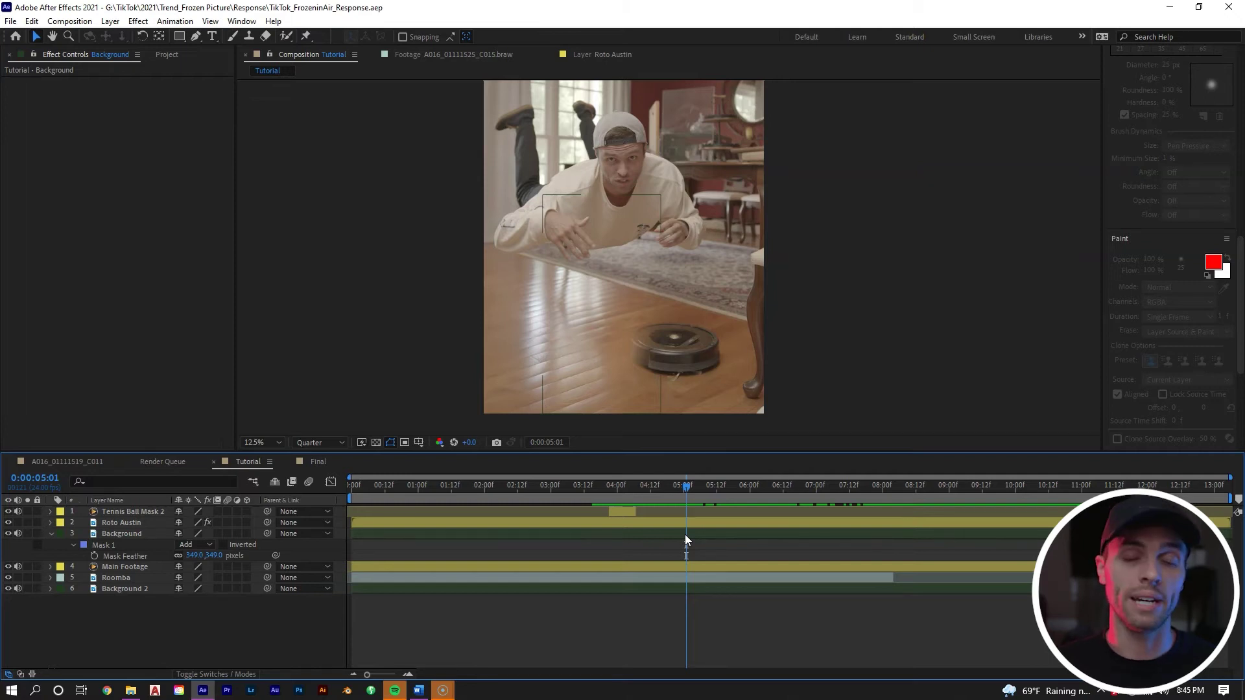
Solo the Roomba layer and trim it to end at 0:00:04:22.
{"action": "left_click", "coordinate": [27, 577]}
{"action": "left_click_drag", "start_coordinate": [622, 483], "coordinate": [680, 488]}
{"action": "key", "text": "ctrl+shift+d"}
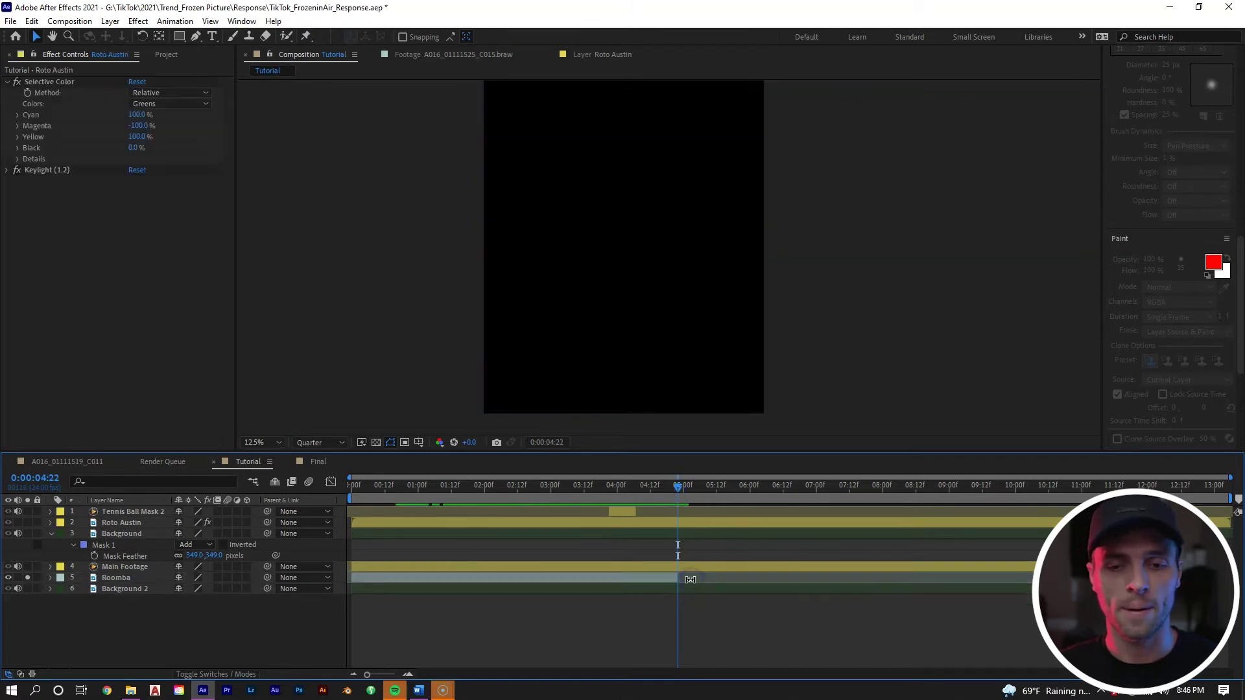
Apply the Mocha AE effect to the Roomba layer and launch Mocha.
{"action": "left_click", "coordinate": [658, 573]}
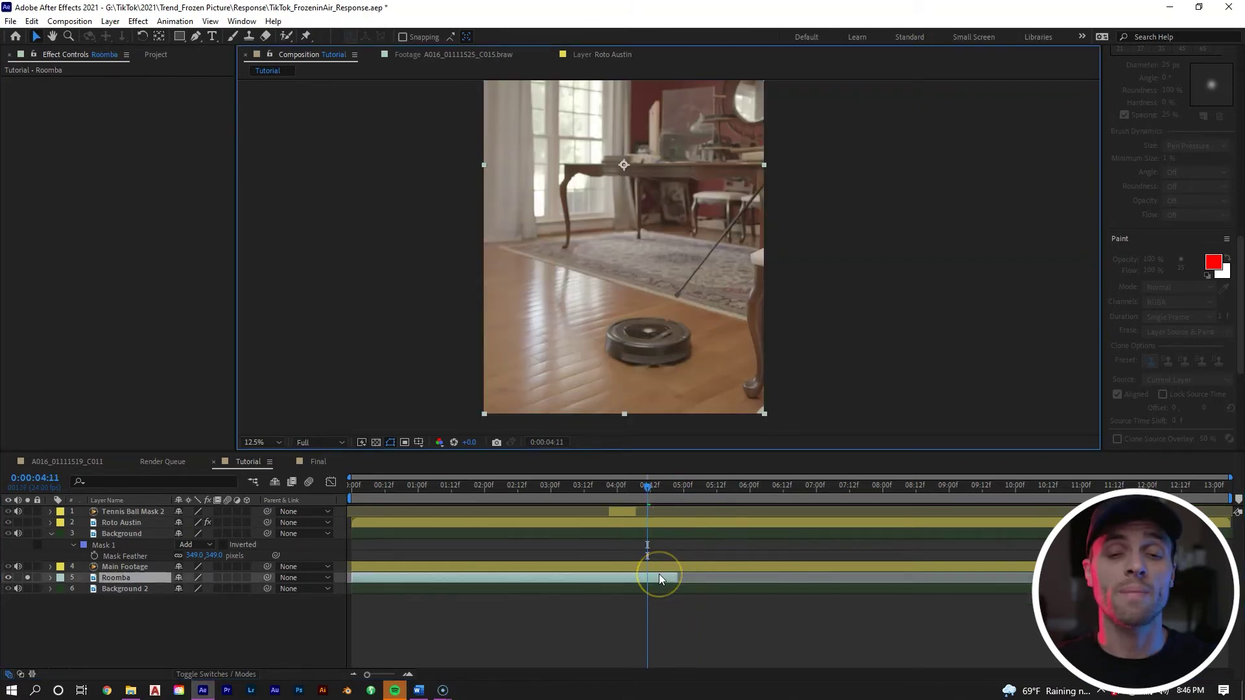
{"action": "right_click", "coordinate": [658, 574]}
{"action": "mouse_move", "coordinate": [727, 403]}
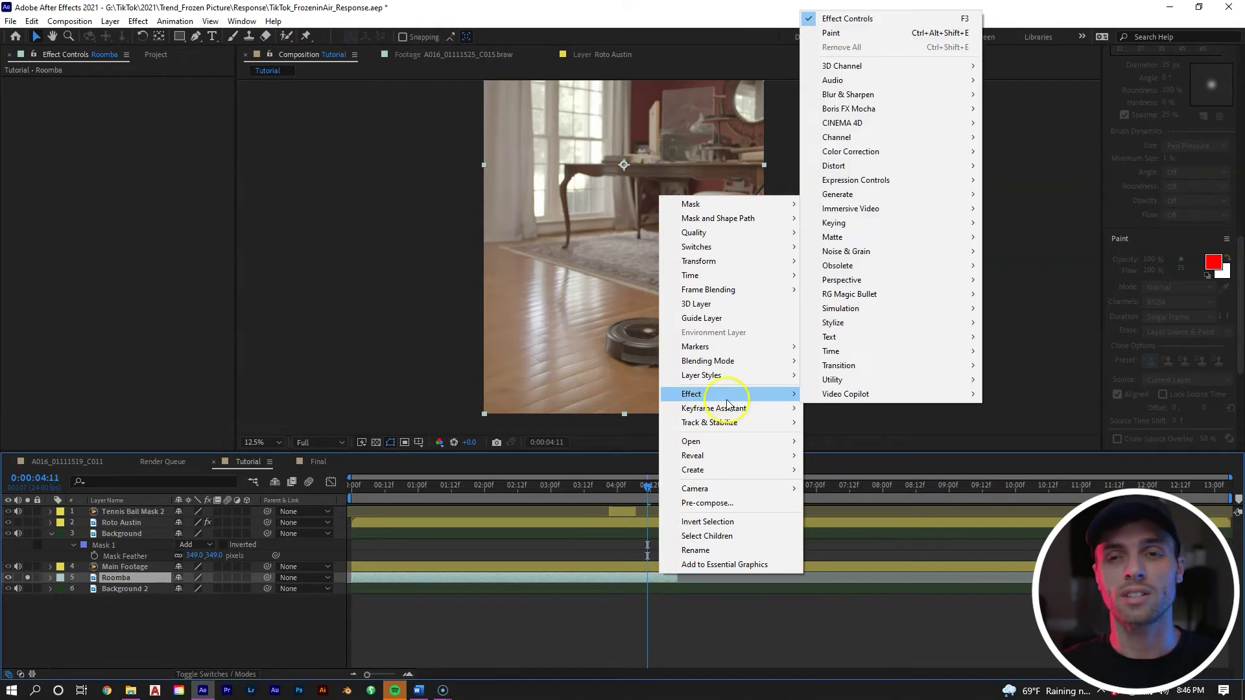
{"action": "left_click", "coordinate": [748, 394]}
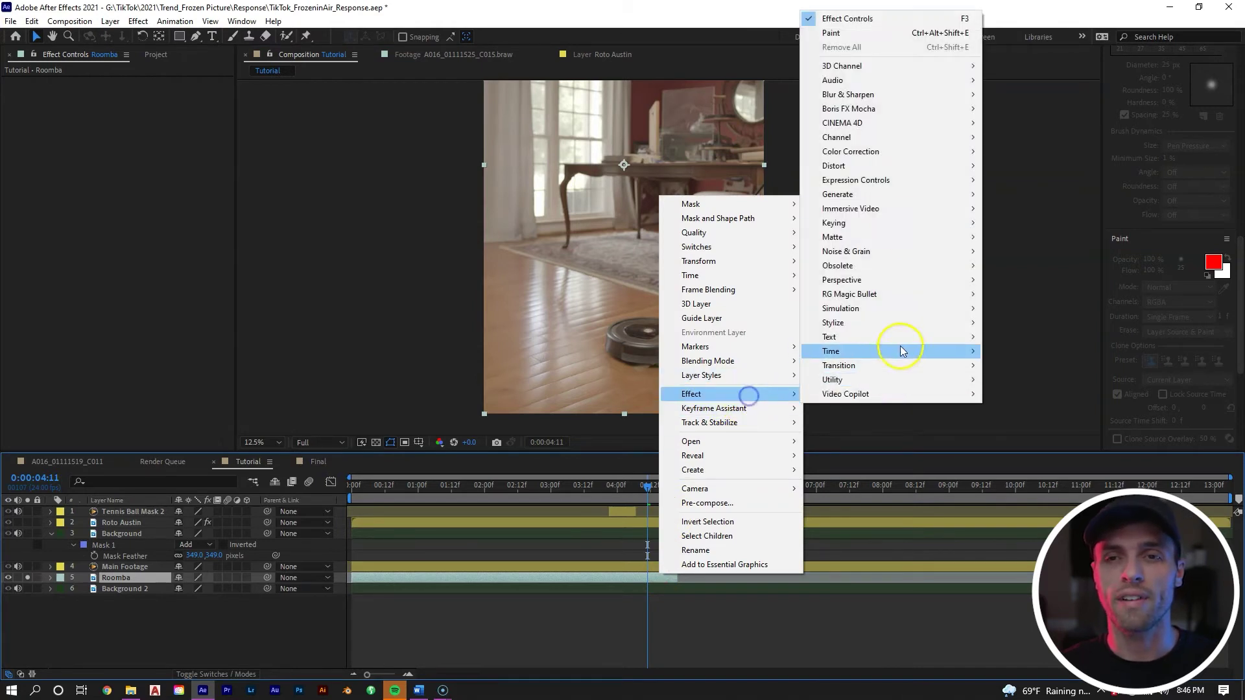
{"action": "mouse_move", "coordinate": [899, 108]}
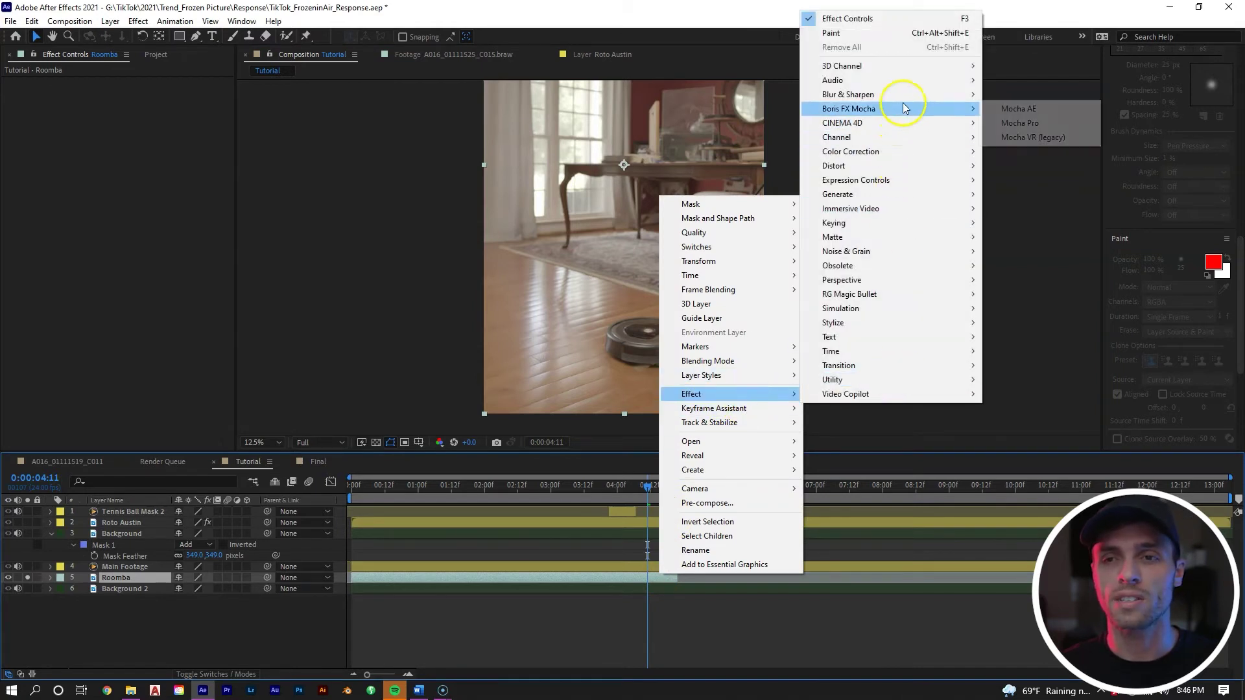
{"action": "left_click", "coordinate": [1032, 114]}
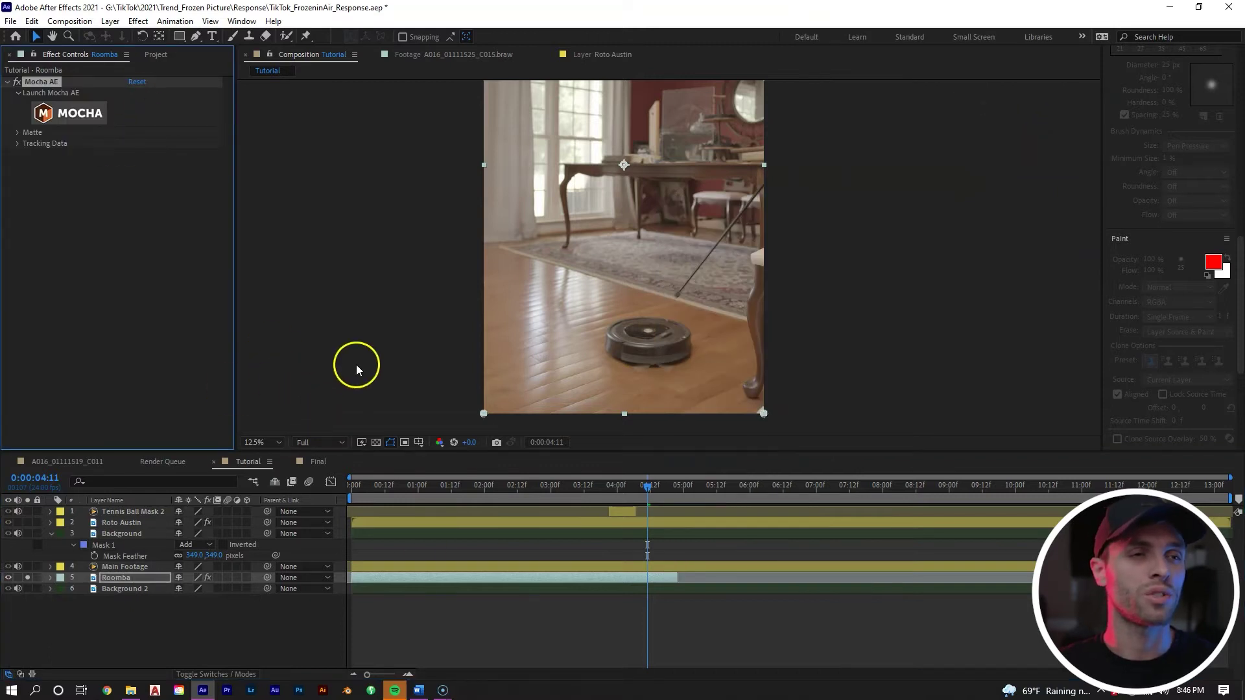
{"action": "left_click", "coordinate": [90, 118]}
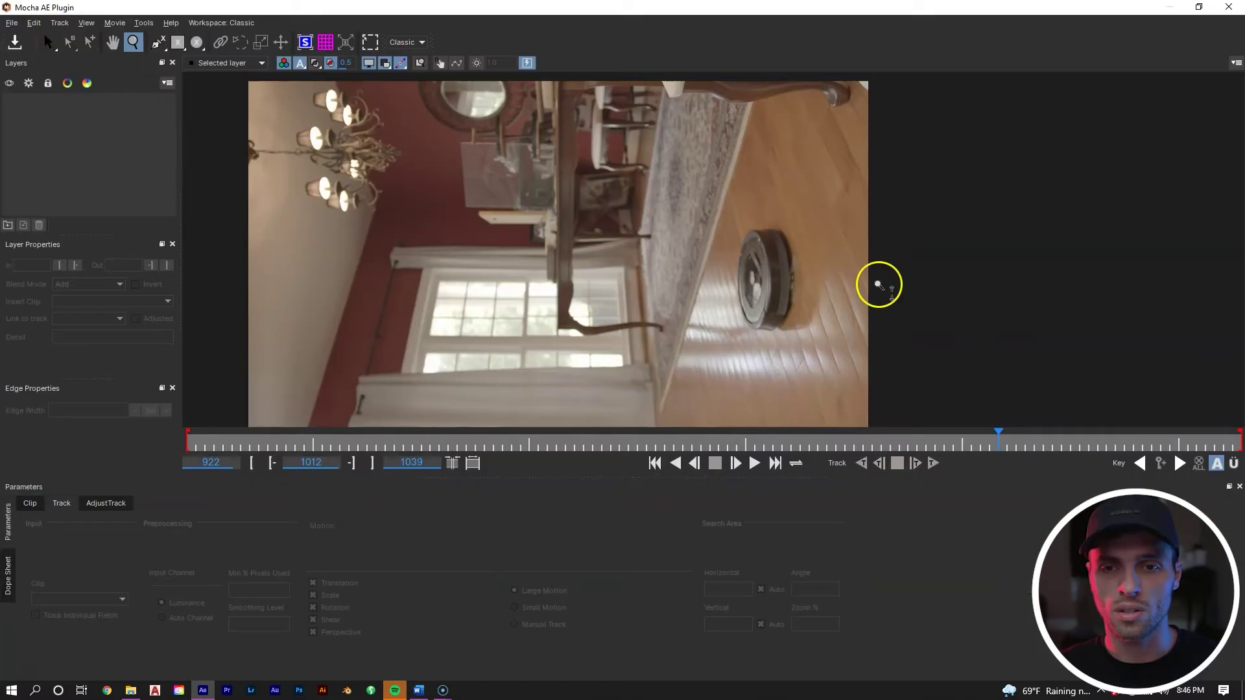
Draw a closed spline tightly around the Roomba at frame 1012 in Mocha.
{"action": "left_click", "coordinate": [873, 281]}
{"action": "left_click", "coordinate": [737, 225]}
{"action": "left_click_drag", "start_coordinate": [737, 224], "coordinate": [698, 260]}
{"action": "key", "text": "x"}
{"action": "left_click", "coordinate": [157, 42]}
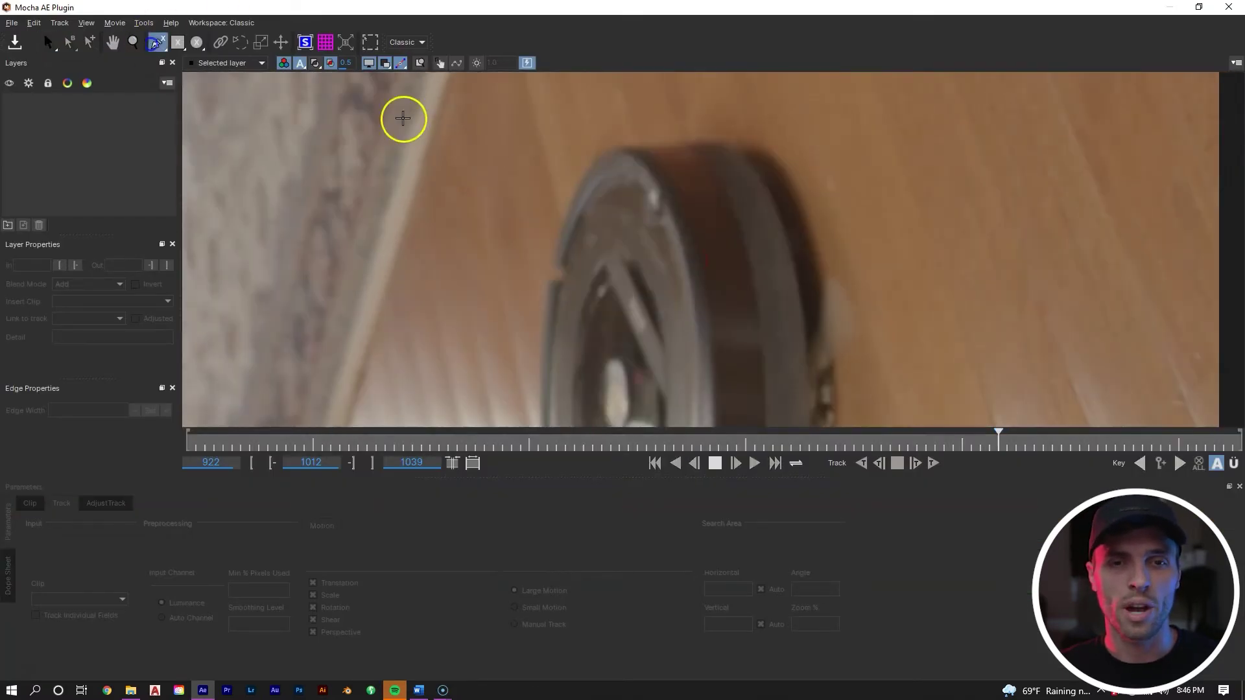
{"action": "left_click", "coordinate": [607, 153]}
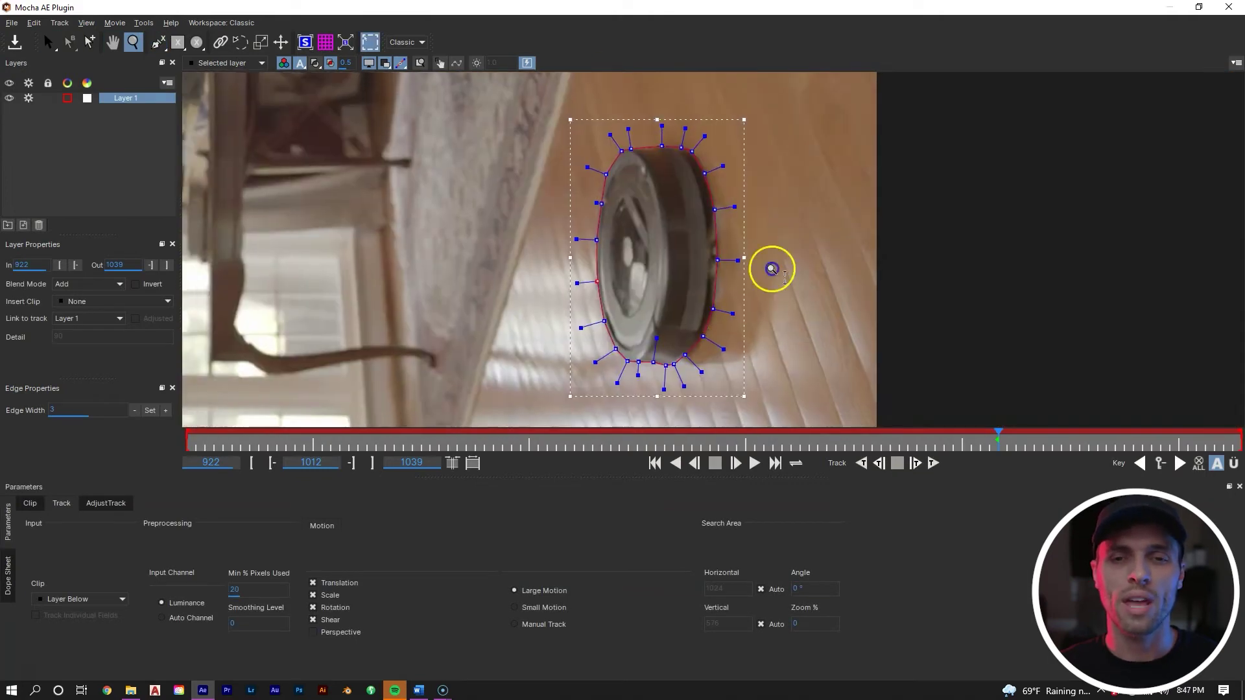
Track the Roomba shape through the clip from frame 1012, then close Mocha to return to After Effects.
{"action": "left_click_drag", "start_coordinate": [770, 266], "coordinate": [766, 317]}
{"action": "key", "text": "x"}
{"action": "left_click_drag", "start_coordinate": [685, 258], "coordinate": [744, 264]}
{"action": "key", "text": "x"}
{"action": "left_click_drag", "start_coordinate": [753, 365], "coordinate": [788, 378]}
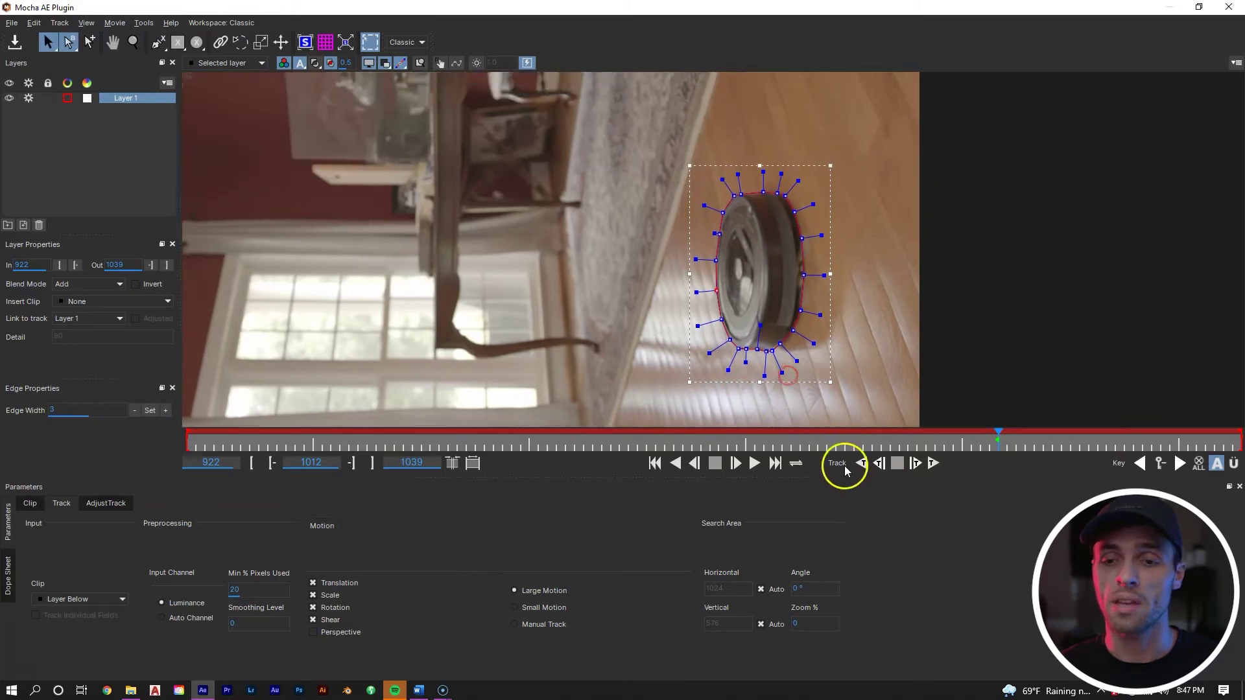
{"action": "left_click", "coordinate": [879, 462]}
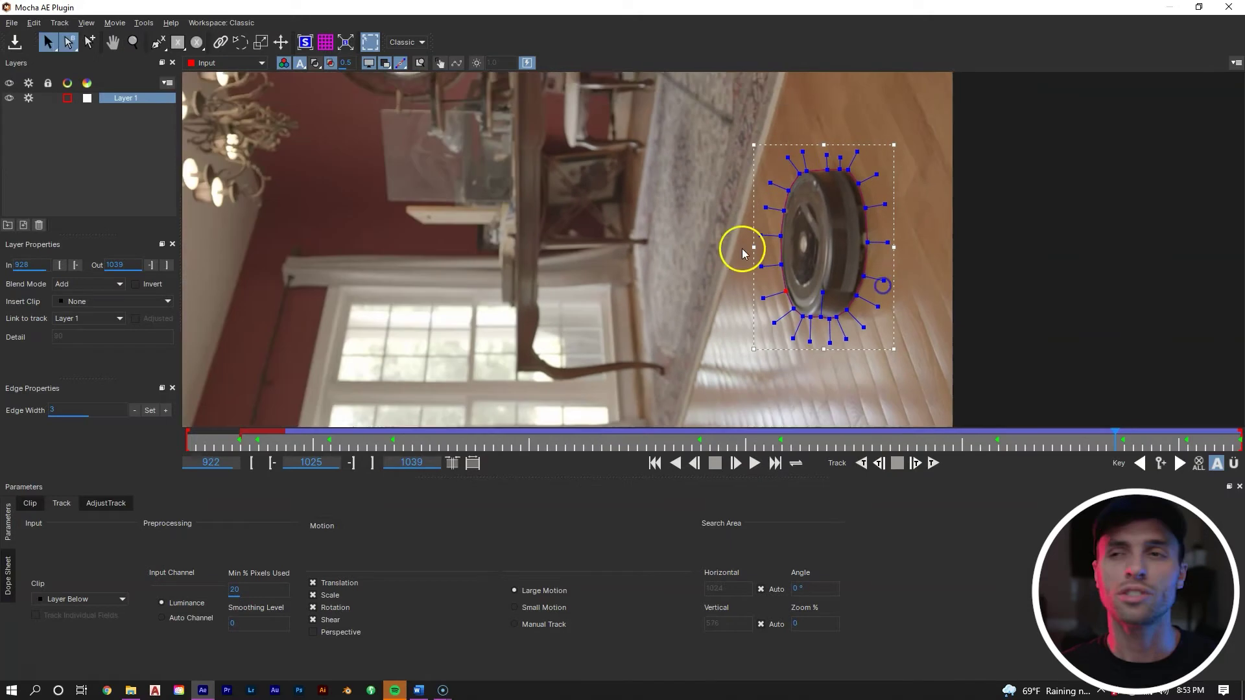
{"action": "left_click_drag", "start_coordinate": [744, 253], "coordinate": [772, 217]}
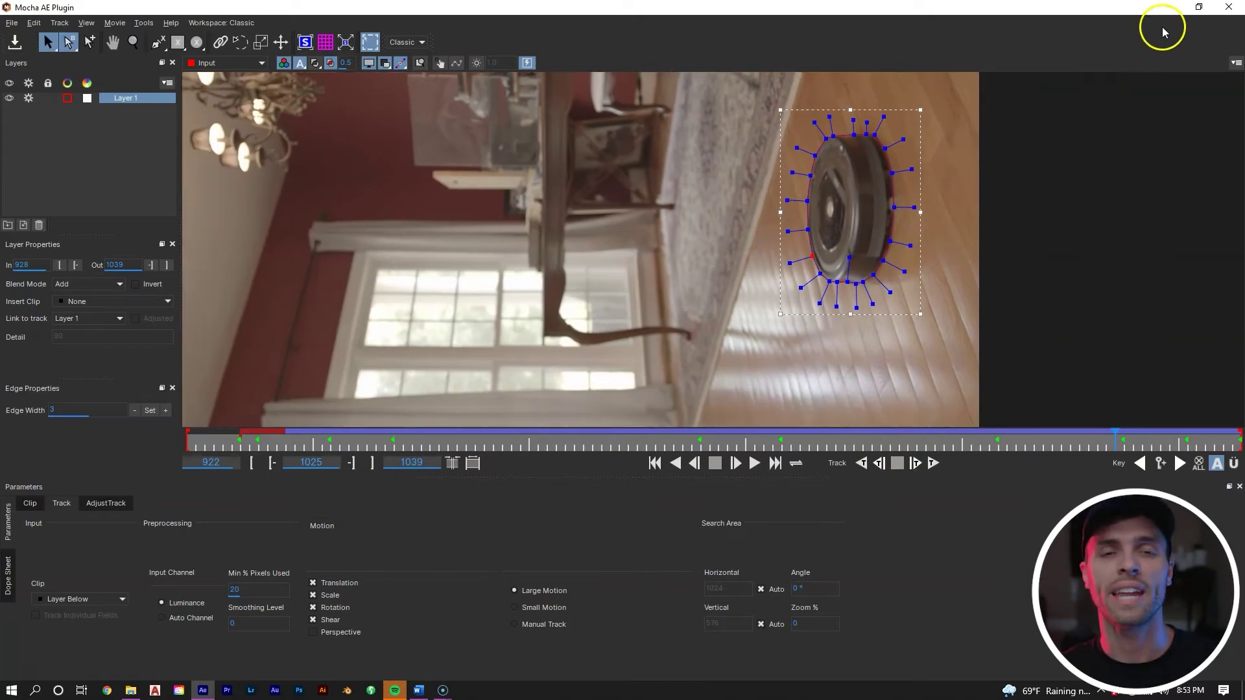
{"action": "left_click", "coordinate": [1228, 6]}
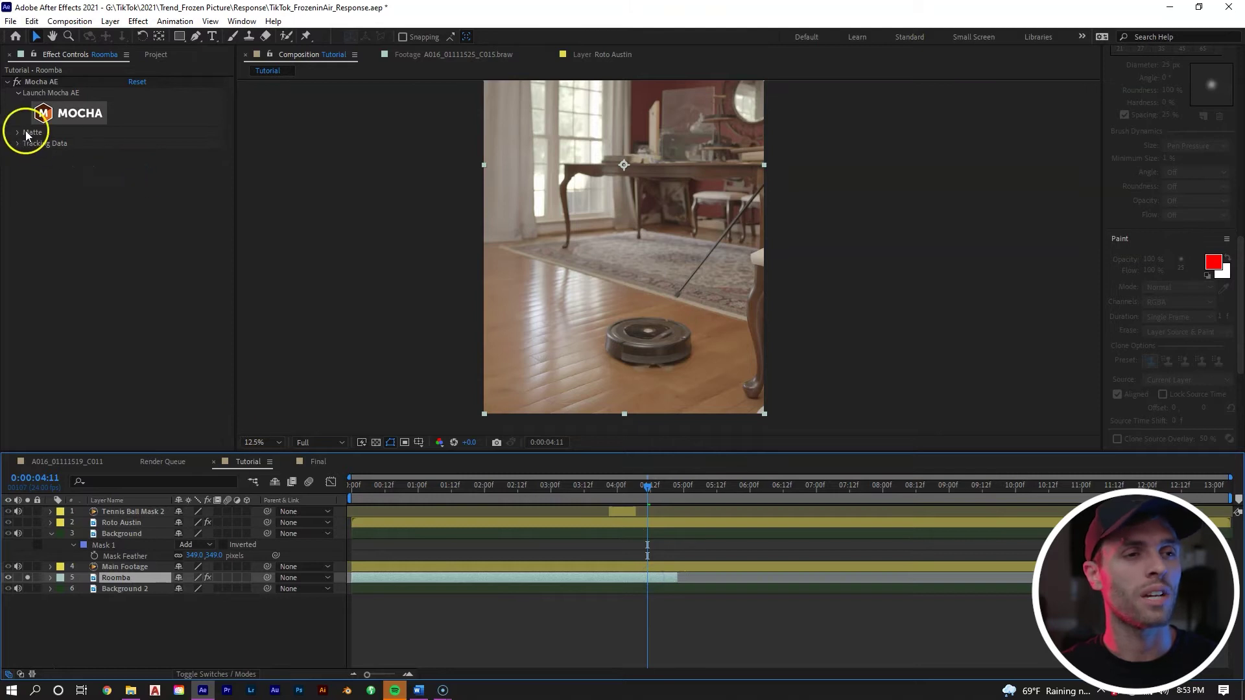
Create After Effects masks on the Roomba layer from the tracked Mocha matte.
{"action": "left_click", "coordinate": [35, 114]}
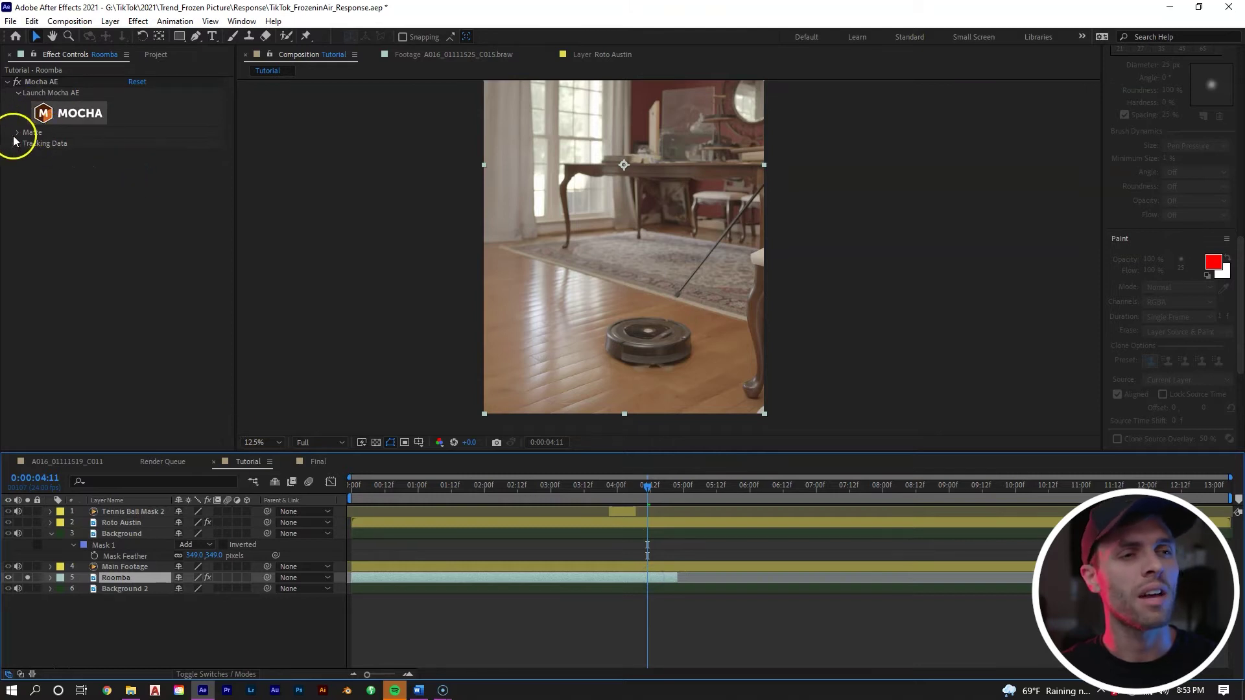
{"action": "left_click", "coordinate": [17, 132]}
{"action": "left_click", "coordinate": [16, 133]}
{"action": "left_click", "coordinate": [15, 133]}
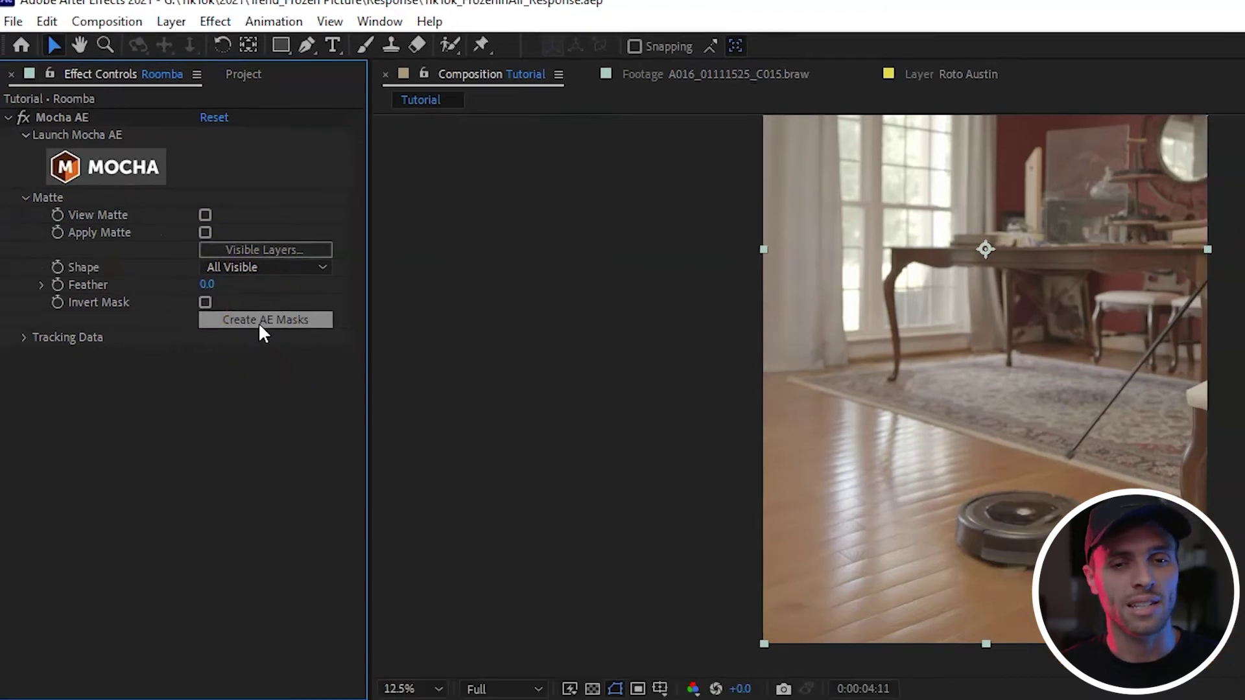
{"action": "left_click", "coordinate": [270, 335]}
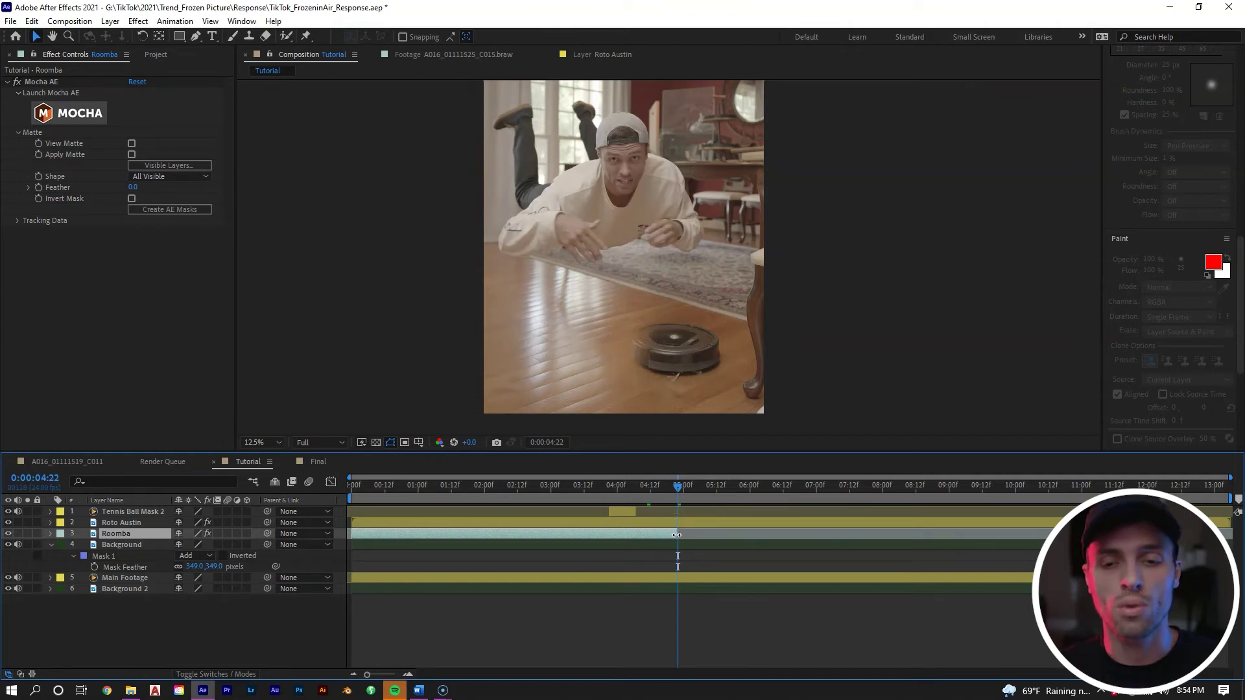
Slide the Roomba layer in time so it ends at 0:00:09:17, and go to 0:00:07:04.
{"action": "left_click_drag", "start_coordinate": [790, 484], "coordinate": [995, 490]}
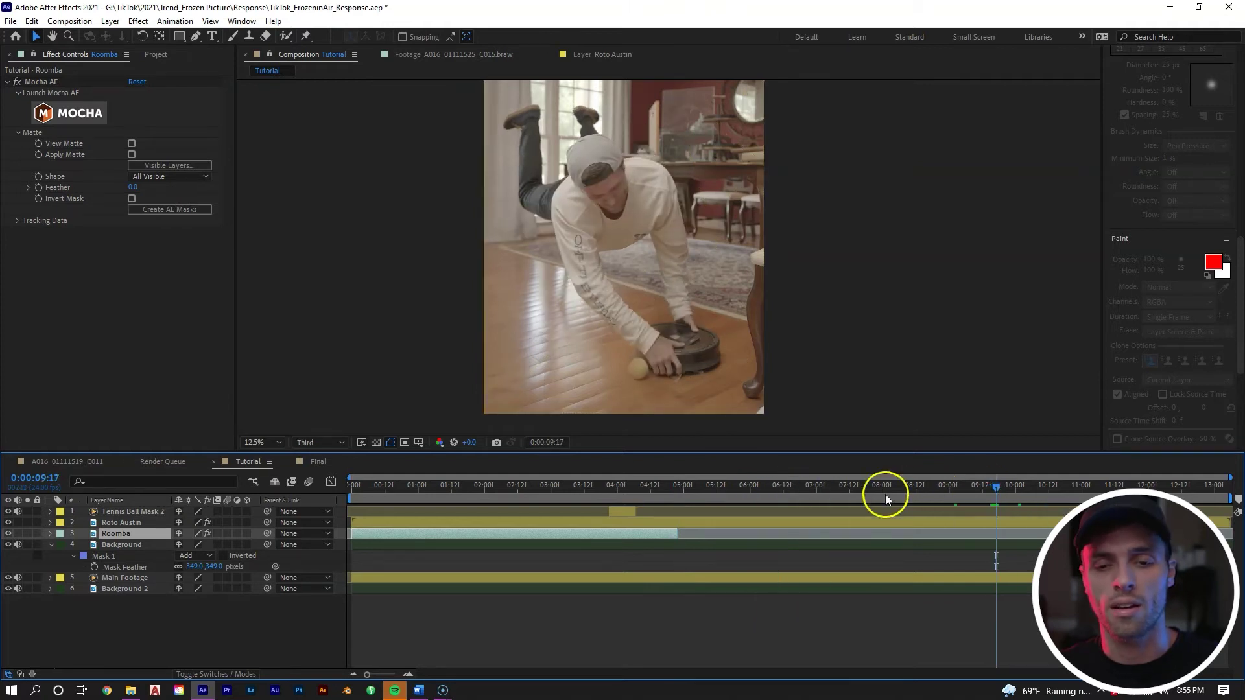
{"action": "left_click_drag", "start_coordinate": [677, 533], "coordinate": [972, 533]}
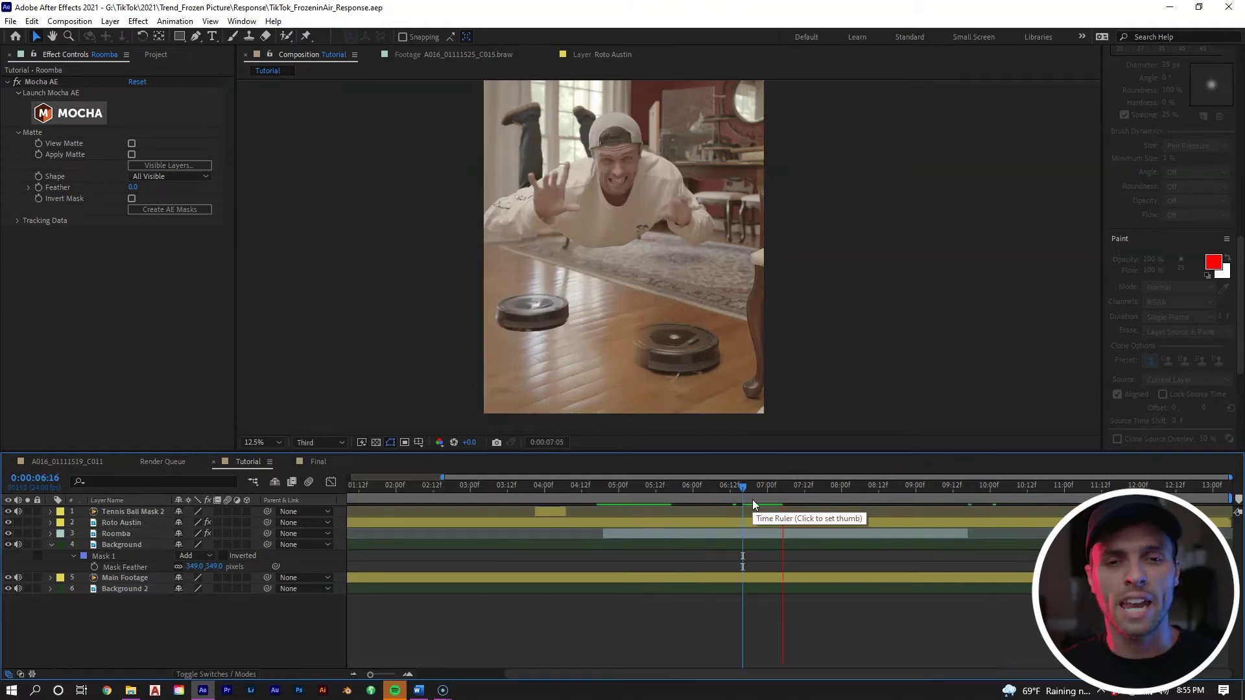
{"action": "left_click", "coordinate": [779, 500]}
Feather the tracked Layer 1 mask on the Roomba layer by 25 pixels.
{"action": "left_click", "coordinate": [508, 354]}
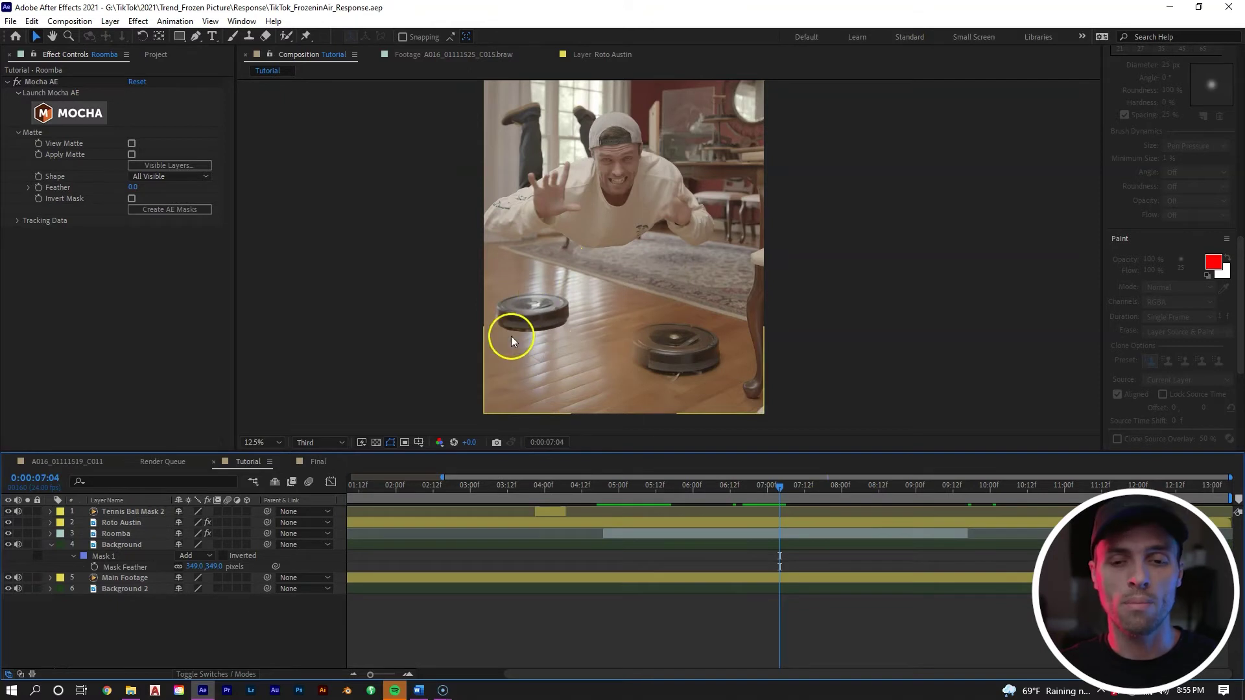
{"action": "left_click", "coordinate": [679, 533]}
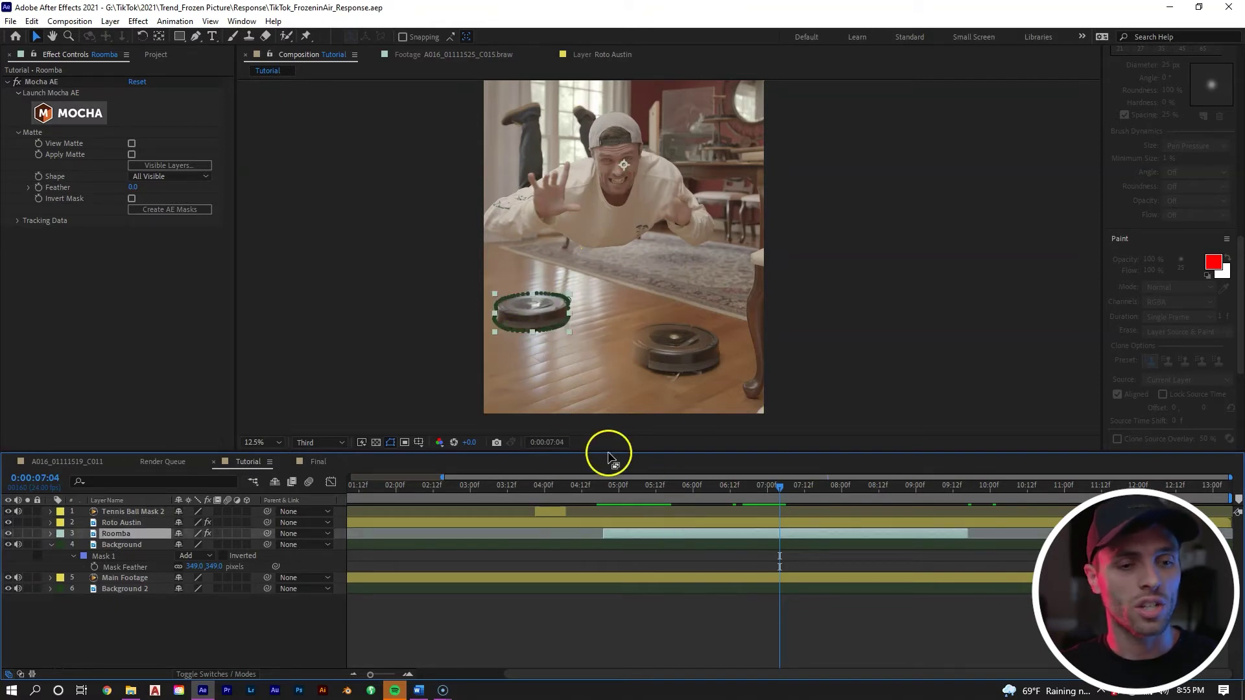
{"action": "key", "text": "f"}
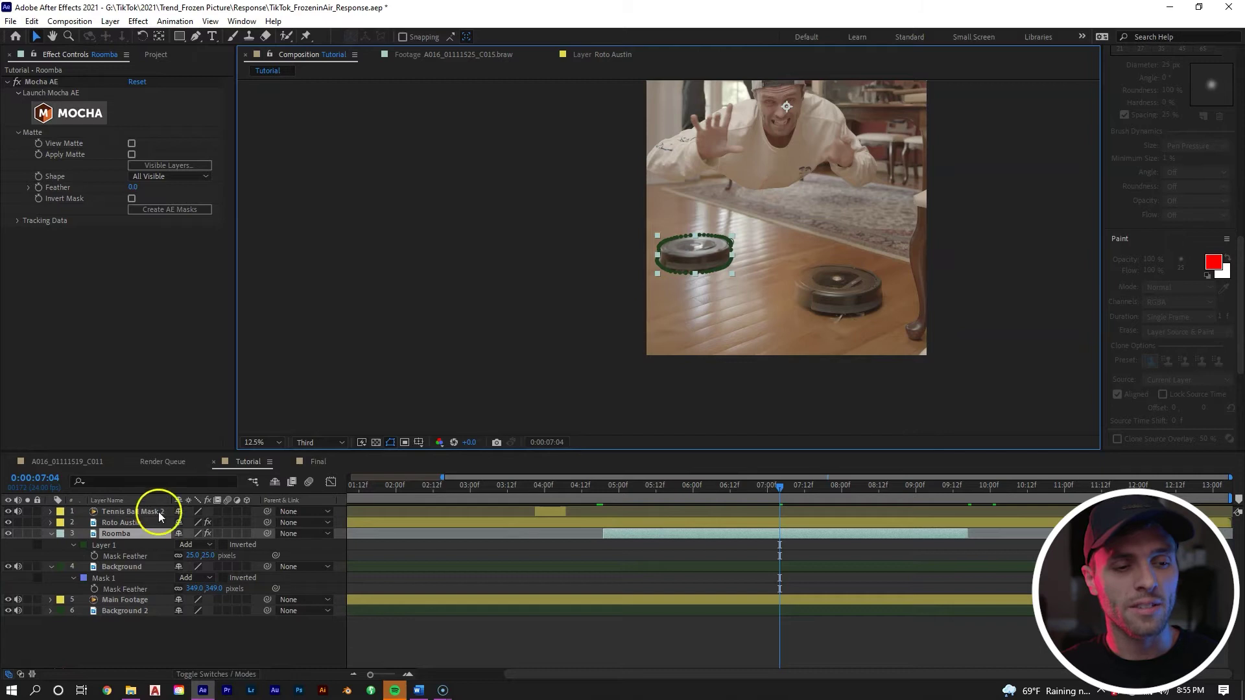
Lock the tracked Layer 1 mask and draw an elliptical mask over the floor shadow beneath the Roomba.
{"action": "left_click", "coordinate": [37, 545]}
{"action": "left_click_drag", "start_coordinate": [698, 244], "coordinate": [603, 220]}
{"action": "scroll", "coordinate": [674, 262], "scroll_direction": "up", "scroll_amount": 1}
{"action": "left_click", "coordinate": [181, 37]}
{"action": "left_click", "coordinate": [234, 64]}
{"action": "left_click_drag", "start_coordinate": [495, 248], "coordinate": [704, 320]}
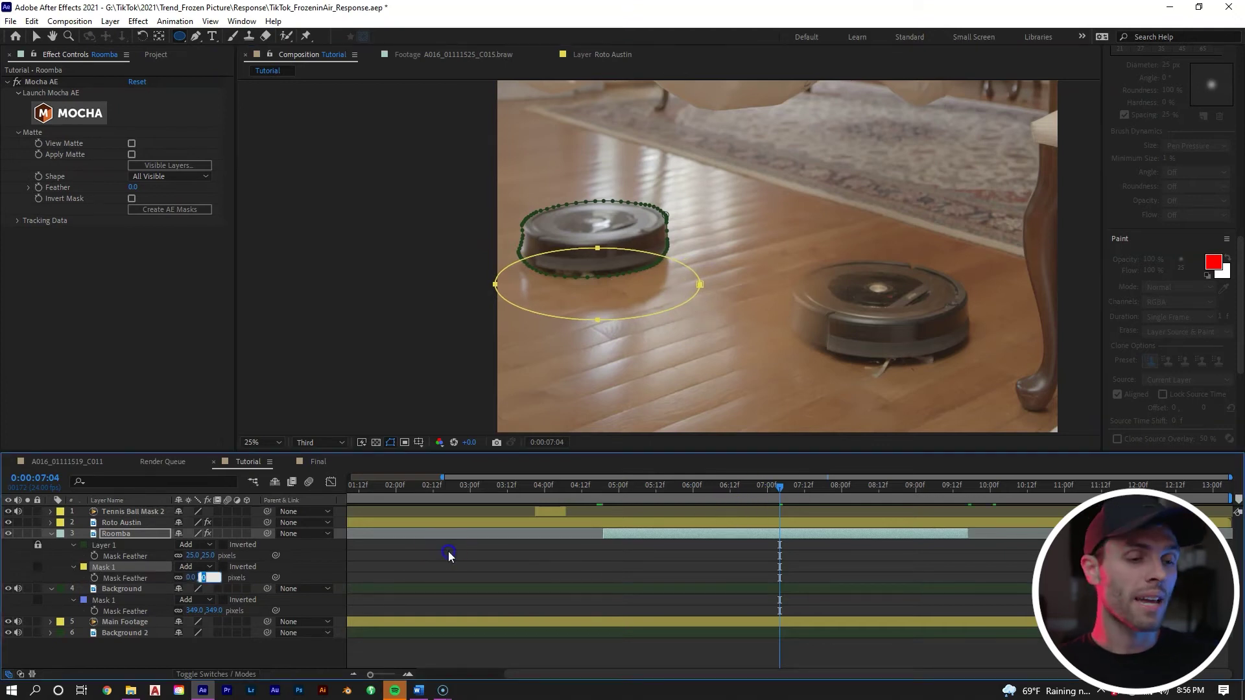
Feather the elliptical mask beneath the Roomba and reveal the Mask Path properties of the layers.
{"action": "left_click", "coordinate": [448, 551]}
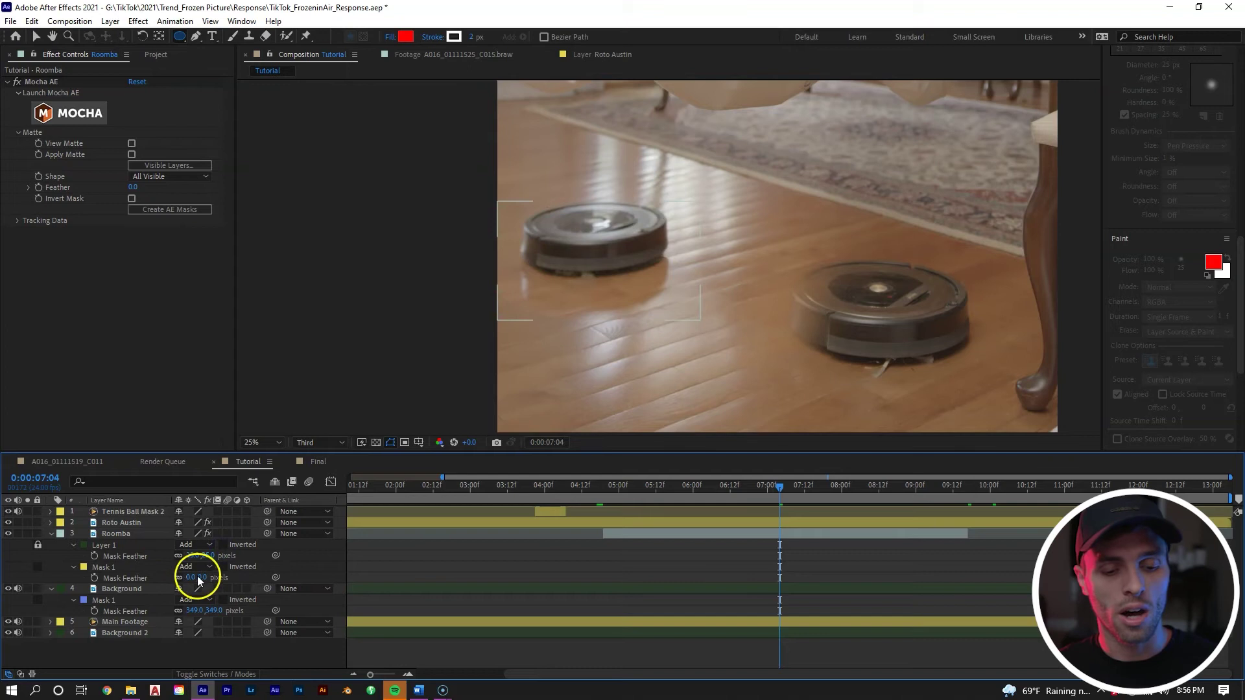
{"action": "left_click", "coordinate": [191, 576]}
{"action": "type", "text": "1"}
{"action": "left_click", "coordinate": [661, 522]}
{"action": "key", "text": "m"}
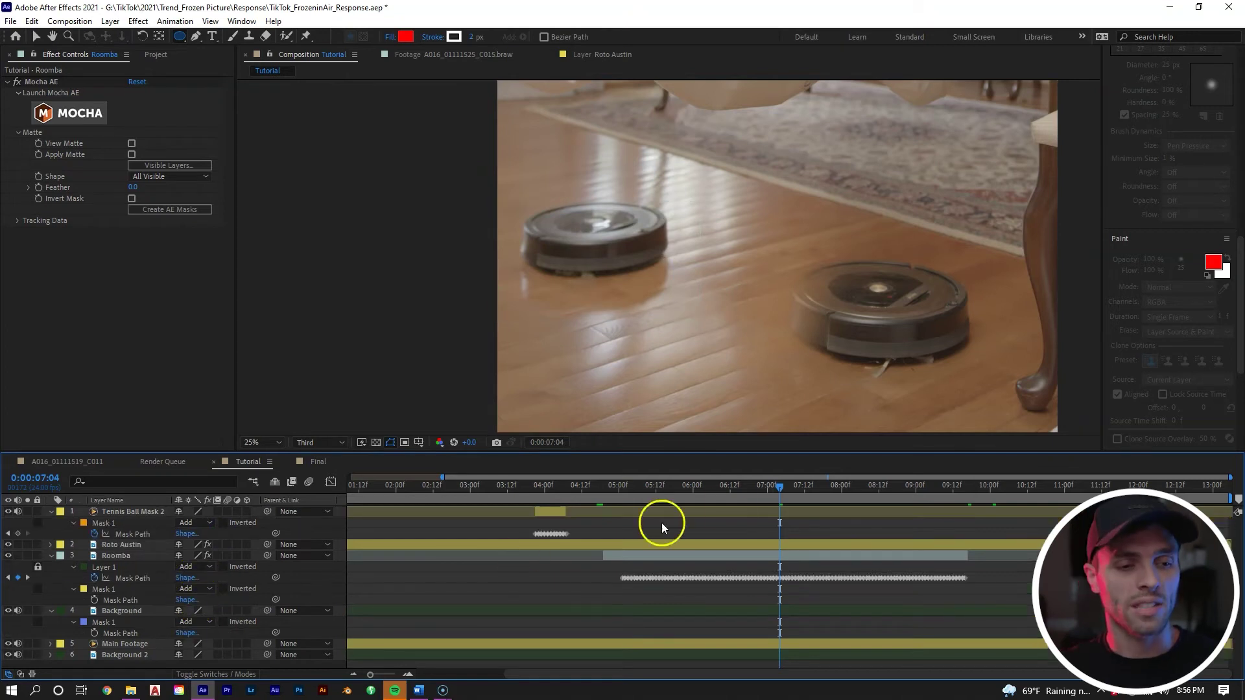
Keyframe the elliptical Mask 1 path along the Roomba layer so the ellipse follows the floor shadow beneath the moving Roomba.
{"action": "left_click", "coordinate": [94, 600]}
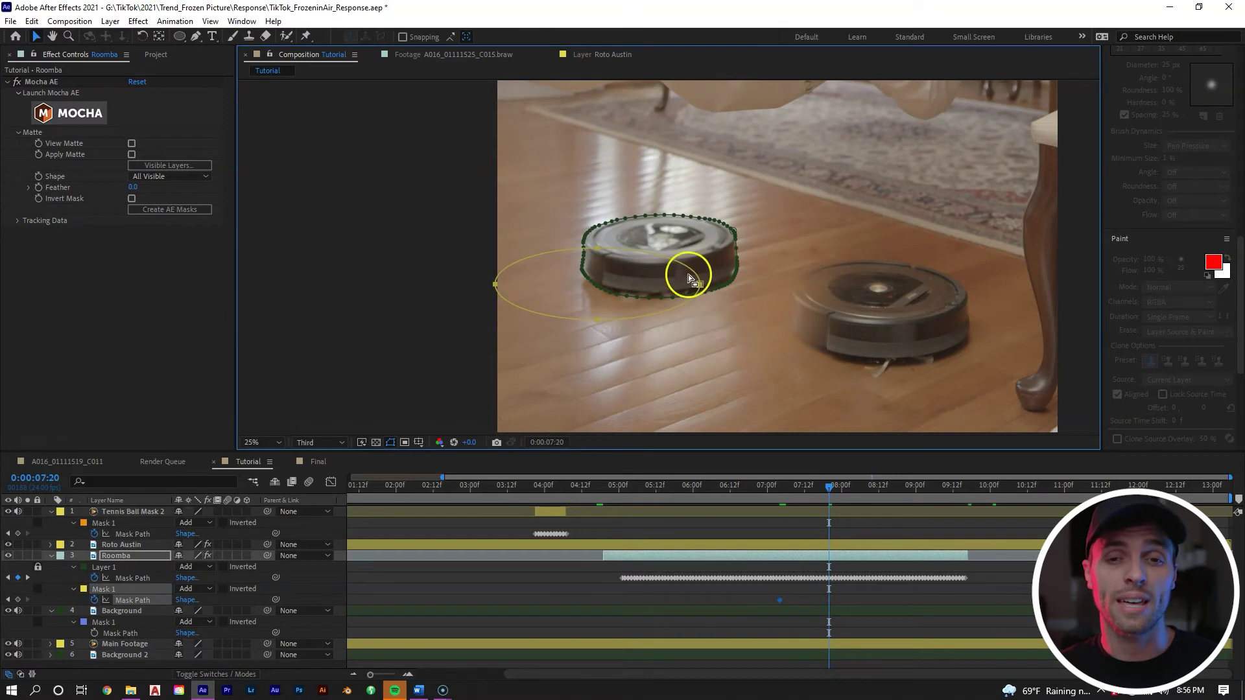
{"action": "left_click", "coordinate": [698, 285]}
{"action": "left_click_drag", "start_coordinate": [698, 285], "coordinate": [859, 330]}
{"action": "left_click", "coordinate": [894, 486]}
{"action": "left_click", "coordinate": [956, 486]}
{"action": "left_click_drag", "start_coordinate": [757, 378], "coordinate": [877, 356]}
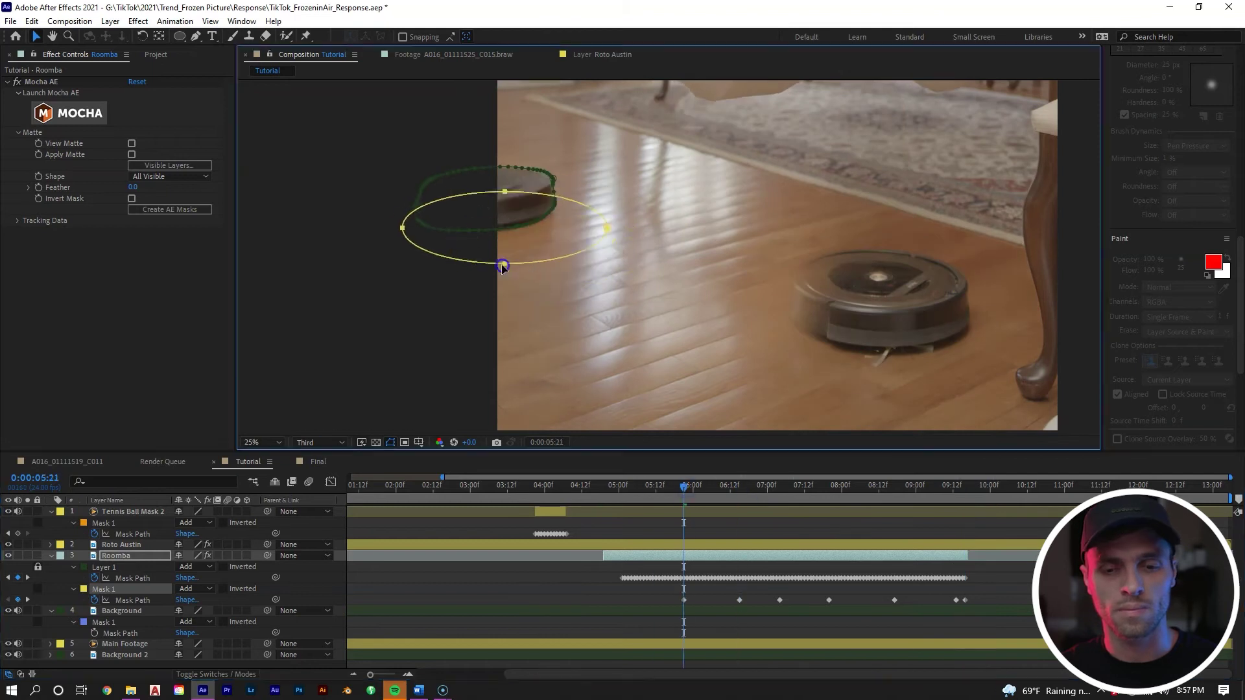
{"action": "left_click_drag", "start_coordinate": [686, 490], "coordinate": [651, 496]}
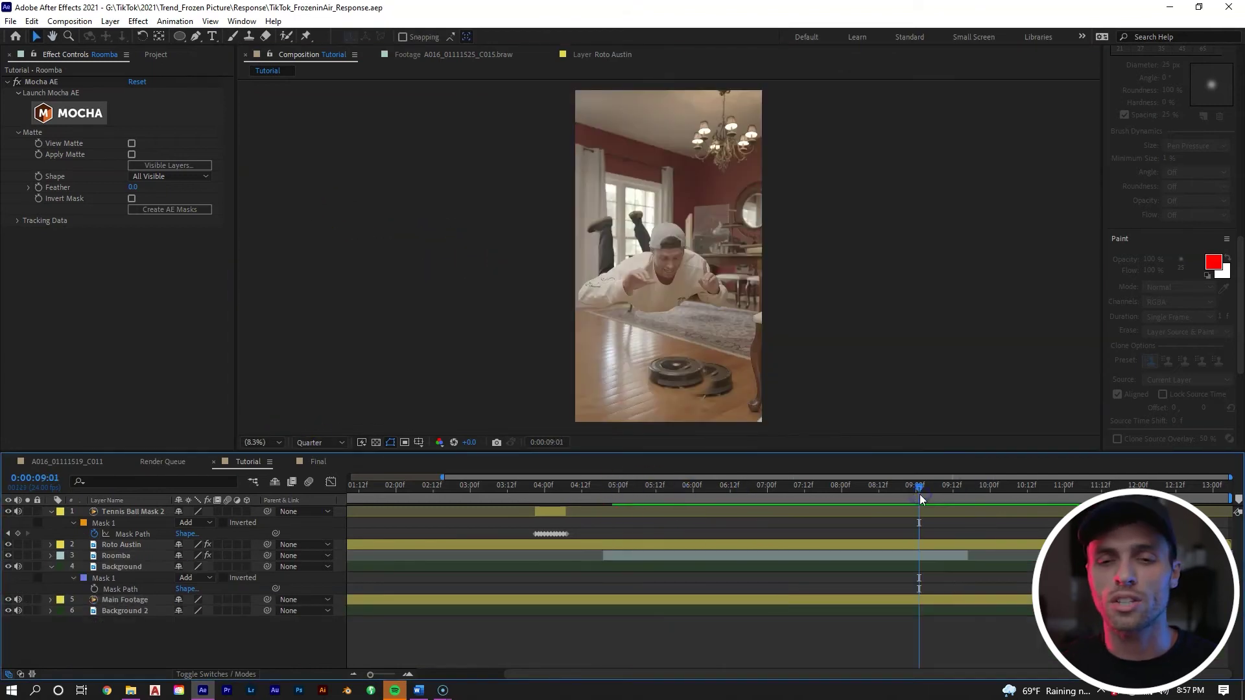
Find the frame just before the hands reach the Roomba, 0:00:09:10, and duplicate the Roomba layer there.
{"action": "left_click_drag", "start_coordinate": [919, 494], "coordinate": [943, 494]}
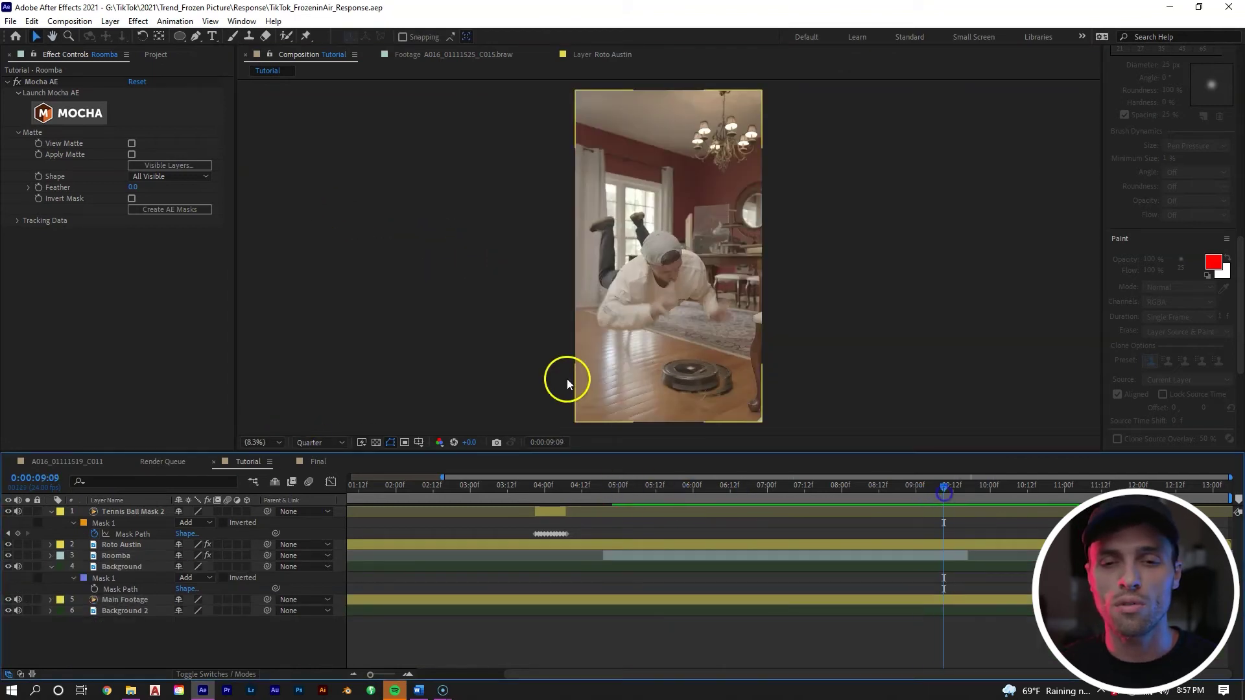
{"action": "scroll", "coordinate": [709, 339], "scroll_direction": "up", "scroll_amount": 4}
{"action": "scroll", "coordinate": [747, 267], "scroll_direction": "down", "scroll_amount": 5}
{"action": "left_click_drag", "start_coordinate": [947, 485], "coordinate": [955, 484]}
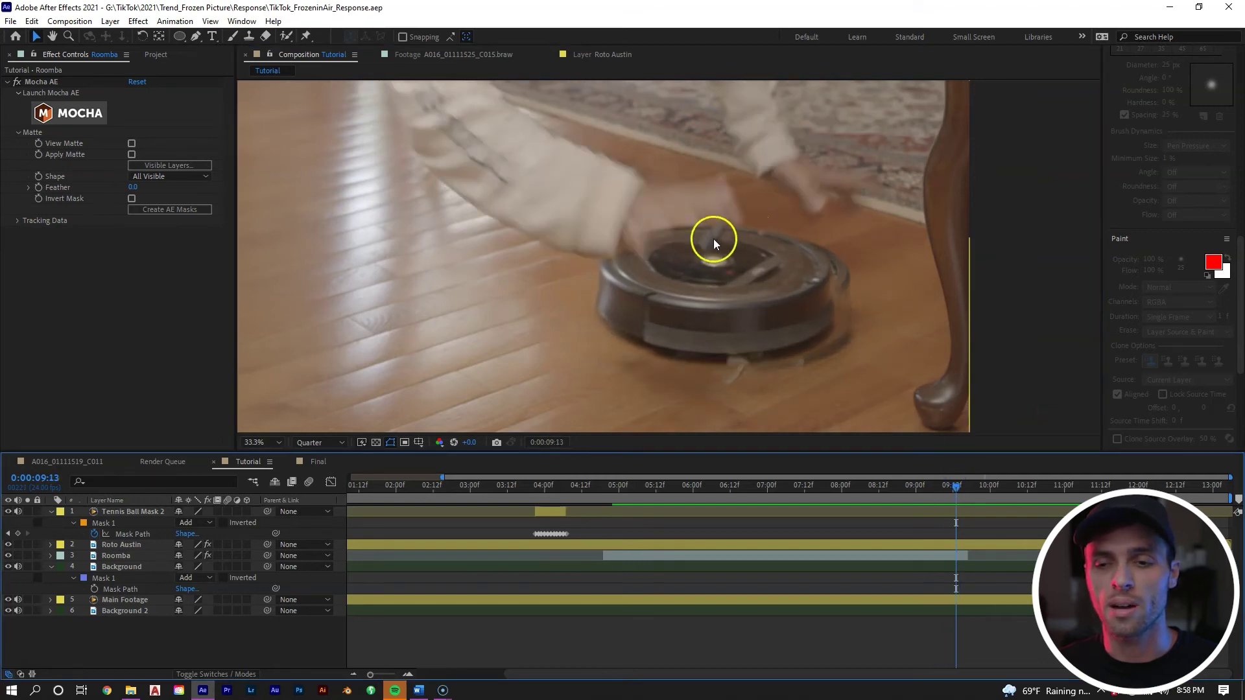
{"action": "left_click_drag", "start_coordinate": [963, 487], "coordinate": [956, 492]}
{"action": "key", "text": "Page_Up"}
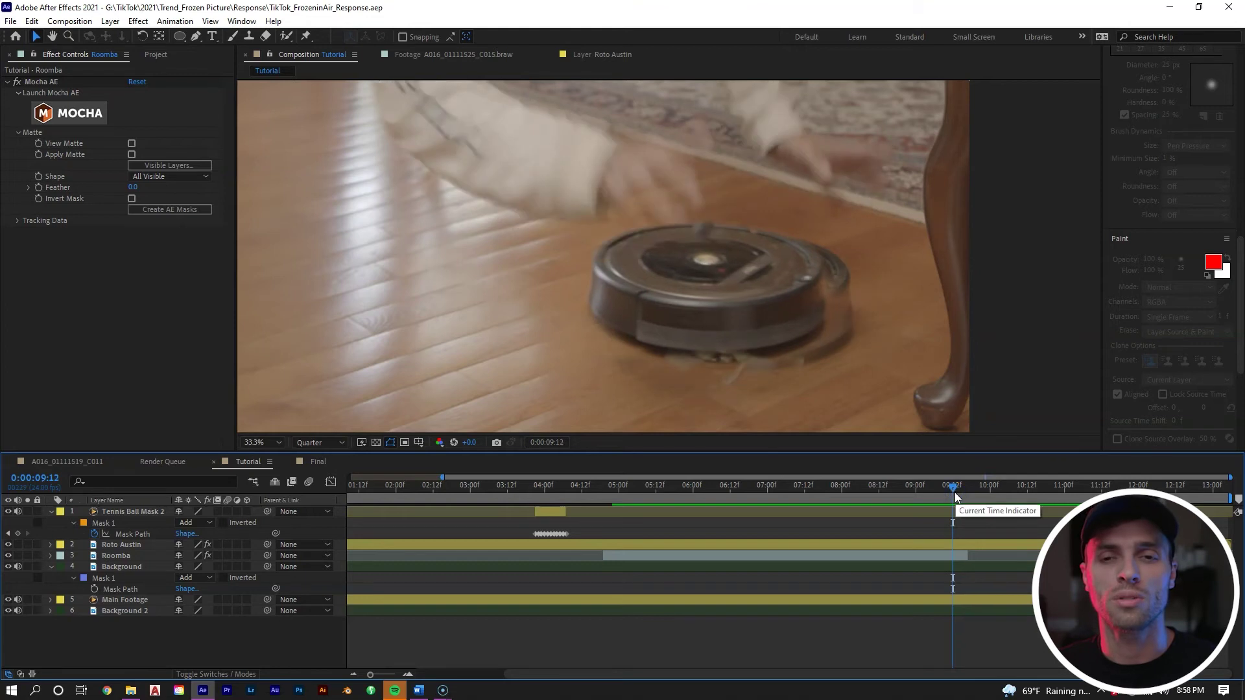
{"action": "key", "text": "Page_Up"}
{"action": "key", "text": "Page_Up"}
{"action": "left_click", "coordinate": [931, 556]}
{"action": "key", "text": "ctrl+d"}
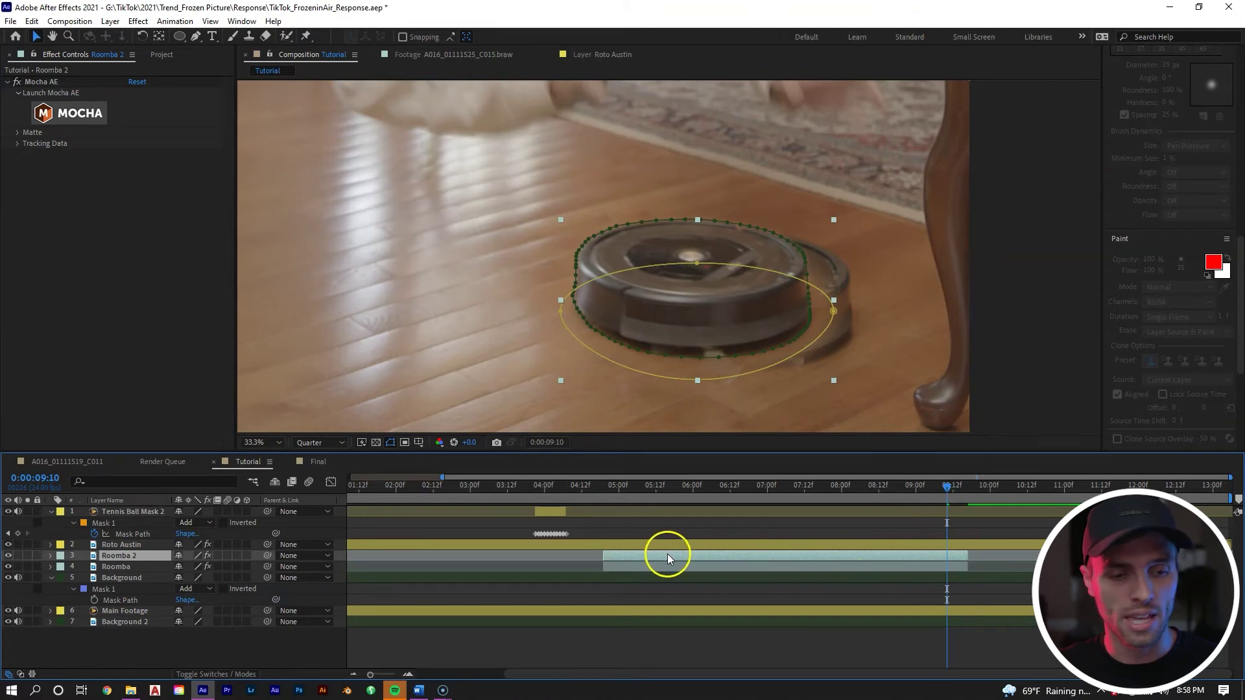
Delete both masks, Mask 1 and the tracked Layer 1, from the duplicate Roomba 2 layer.
{"action": "key", "text": "m"}
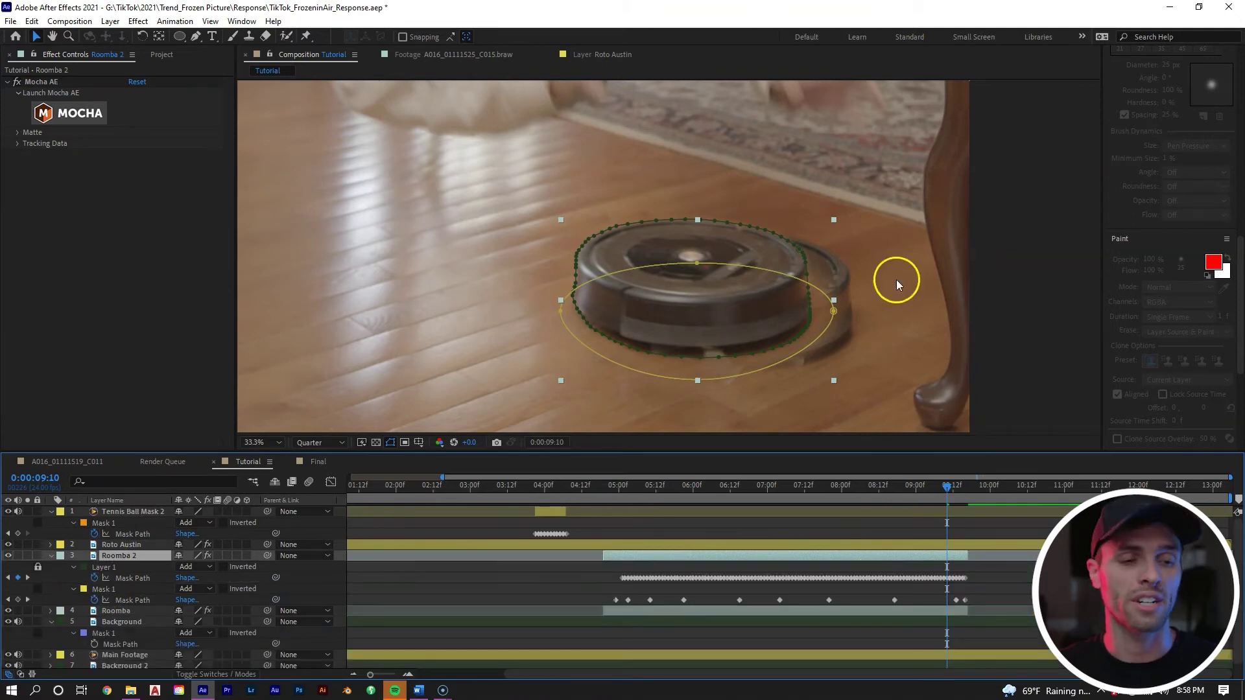
{"action": "left_click", "coordinate": [130, 591]}
{"action": "key", "text": "Delete"}
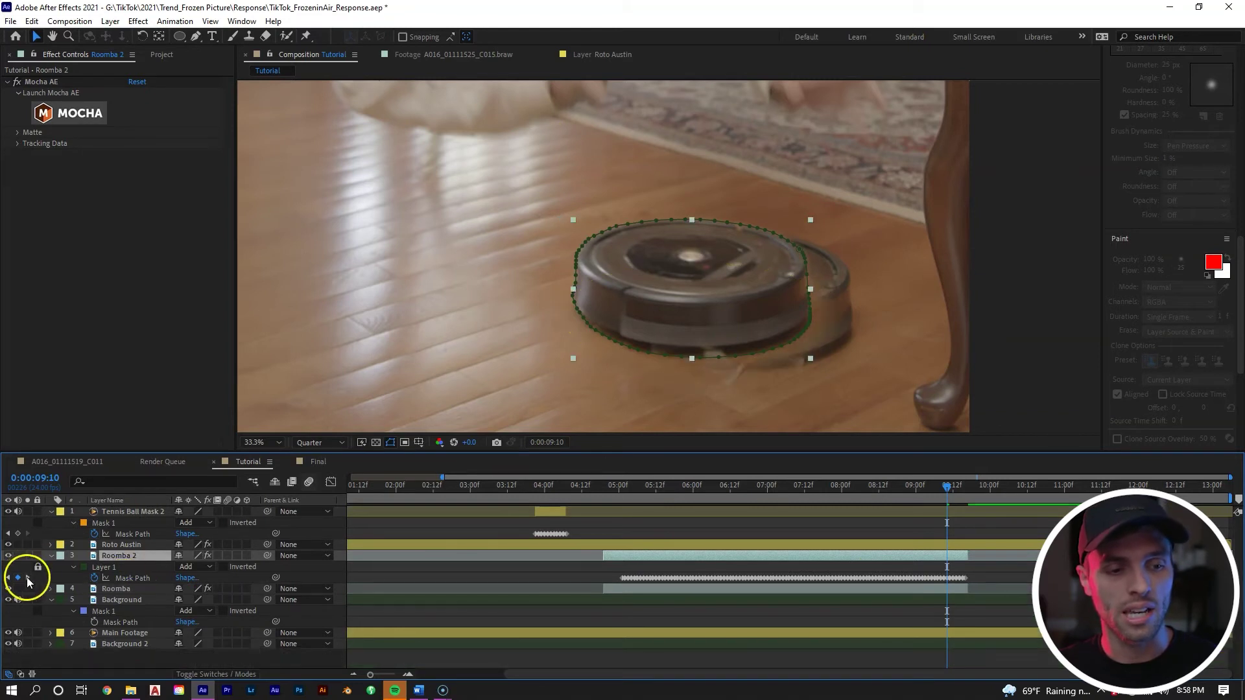
{"action": "key", "text": "Delete"}
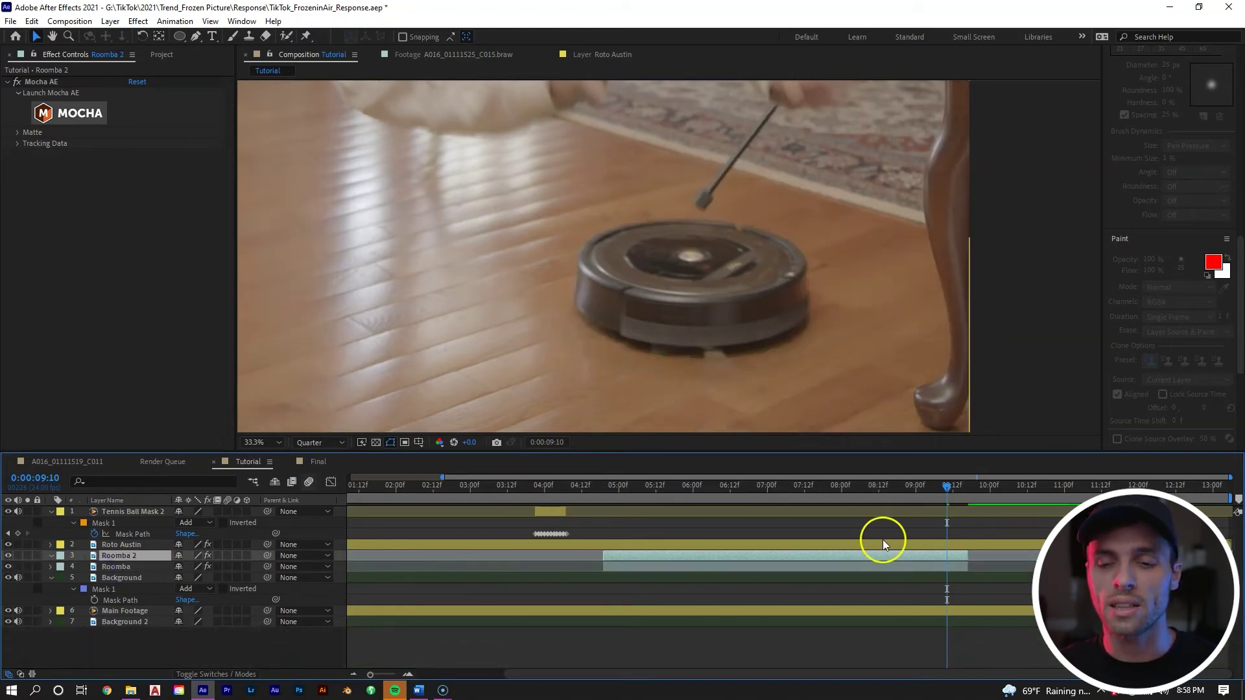
Freeze the frame of the Roomba 2 layer at 0:00:09:10.
{"action": "right_click", "coordinate": [893, 558]}
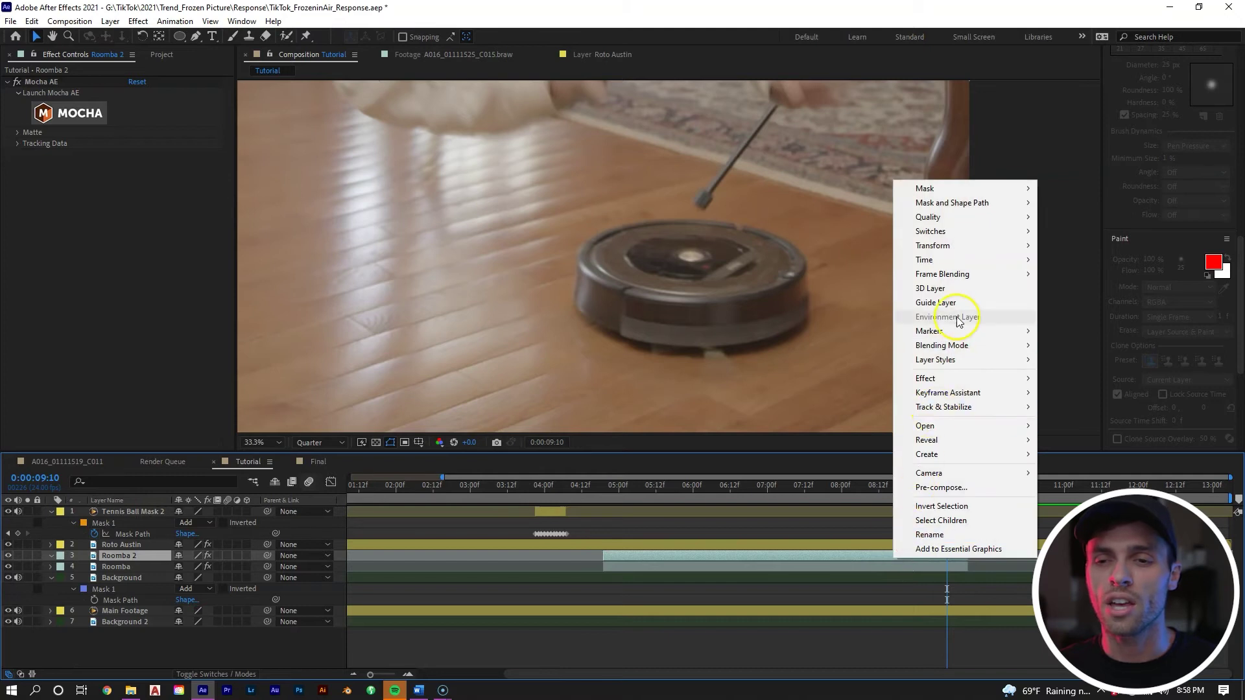
{"action": "left_click", "coordinate": [972, 259]}
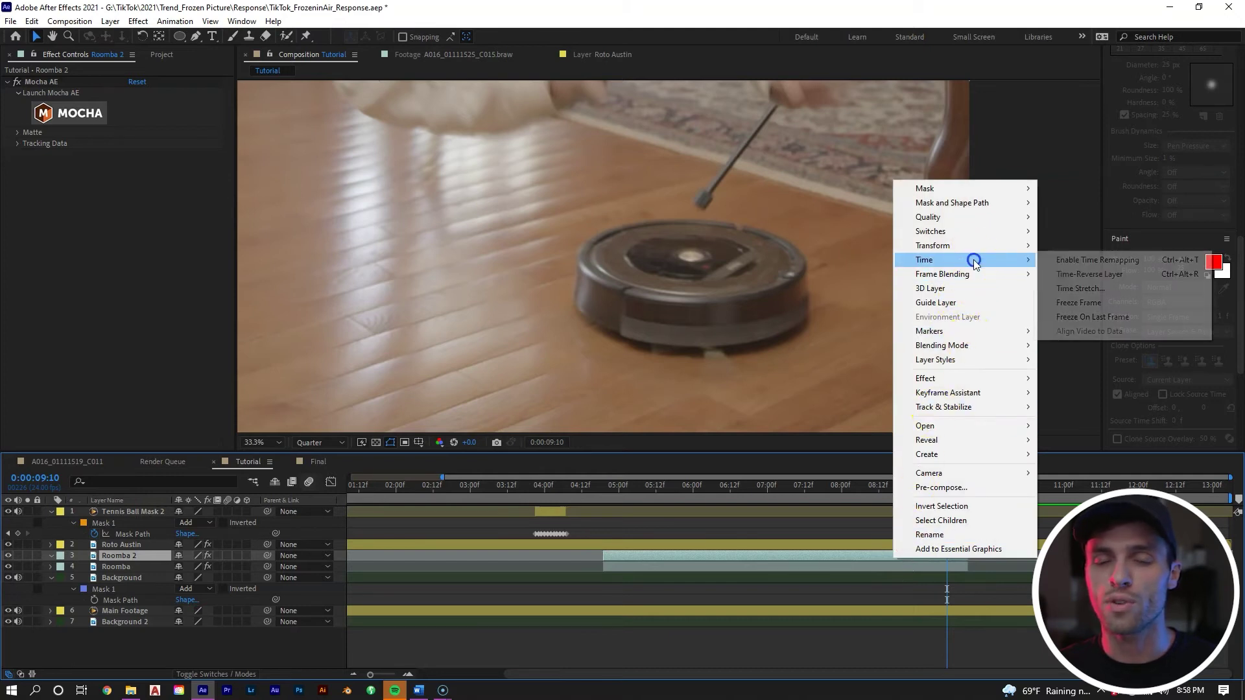
{"action": "left_click", "coordinate": [1078, 301]}
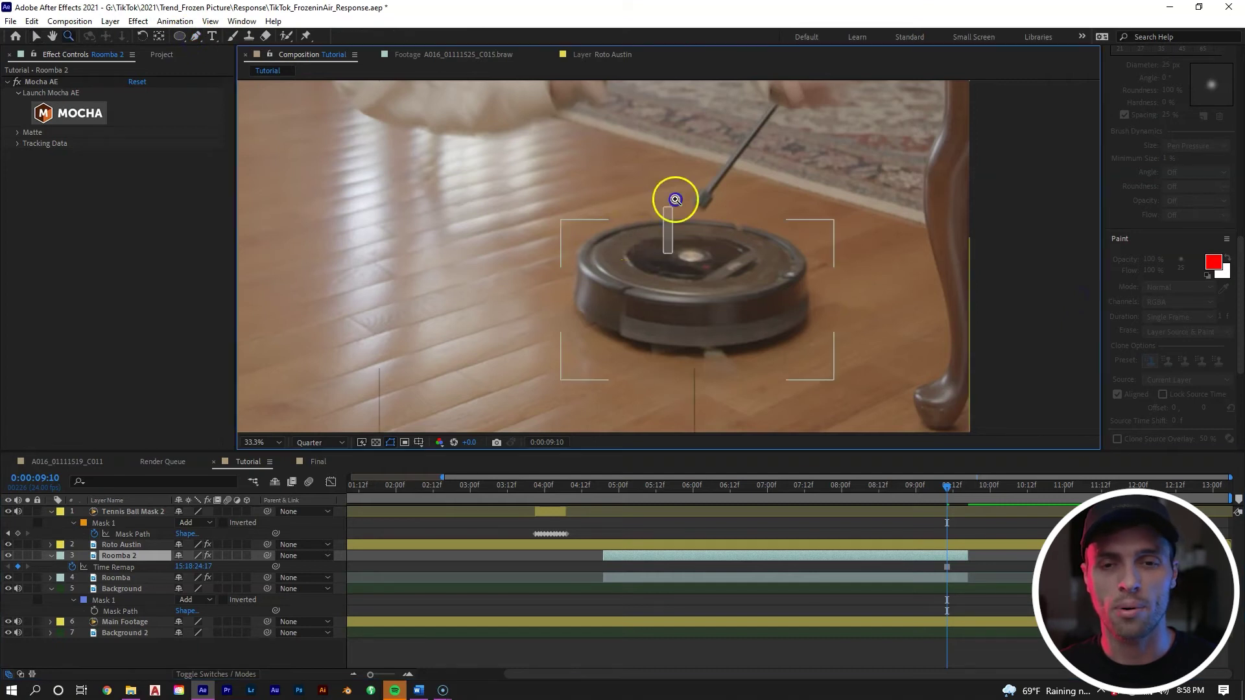
Draw a closed Pen mask around the Roomba's top surface on the Roomba 2 layer and feather it by 15 pixels.
{"action": "scroll", "coordinate": [675, 208], "scroll_direction": "up", "scroll_amount": 3}
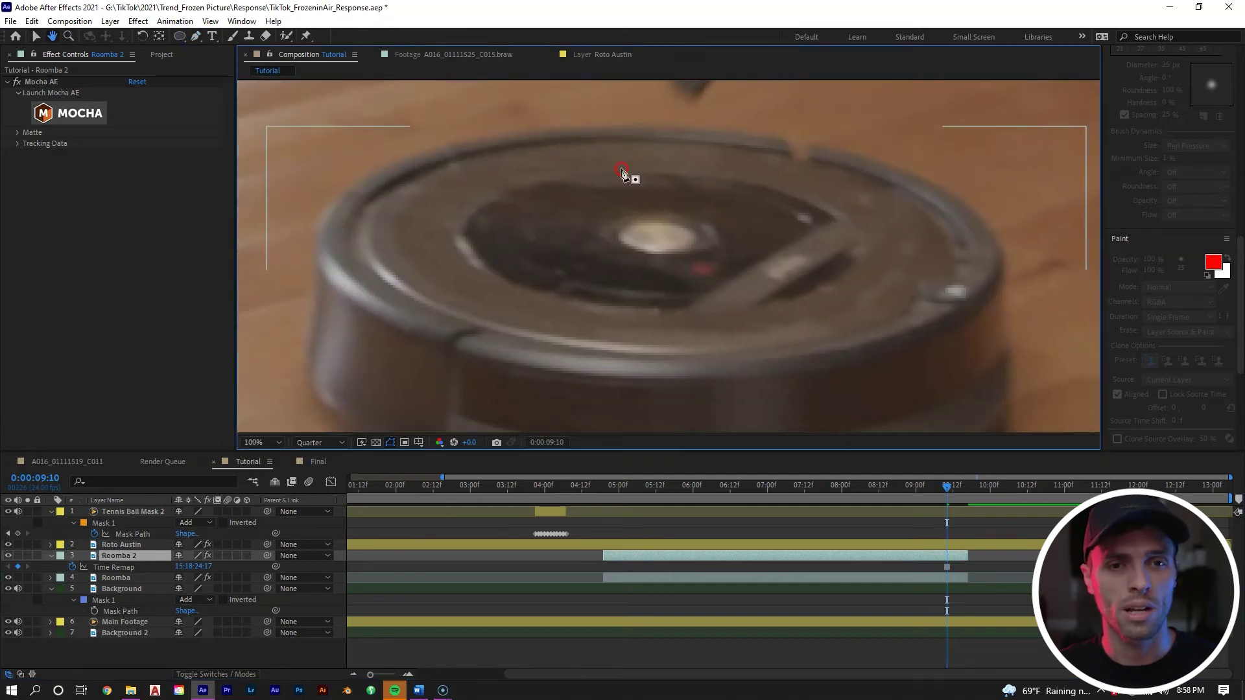
{"action": "left_click_drag", "start_coordinate": [504, 134], "coordinate": [520, 134]}
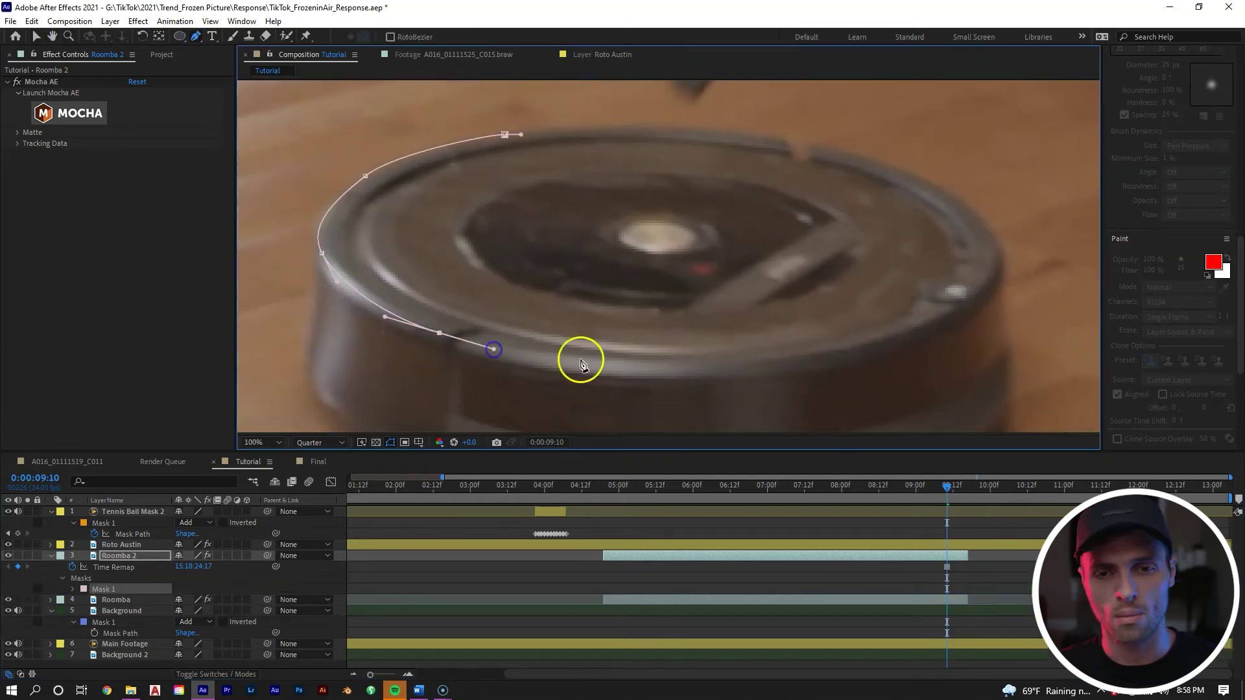
{"action": "left_click", "coordinate": [641, 127]}
{"action": "left_click", "coordinate": [703, 133]}
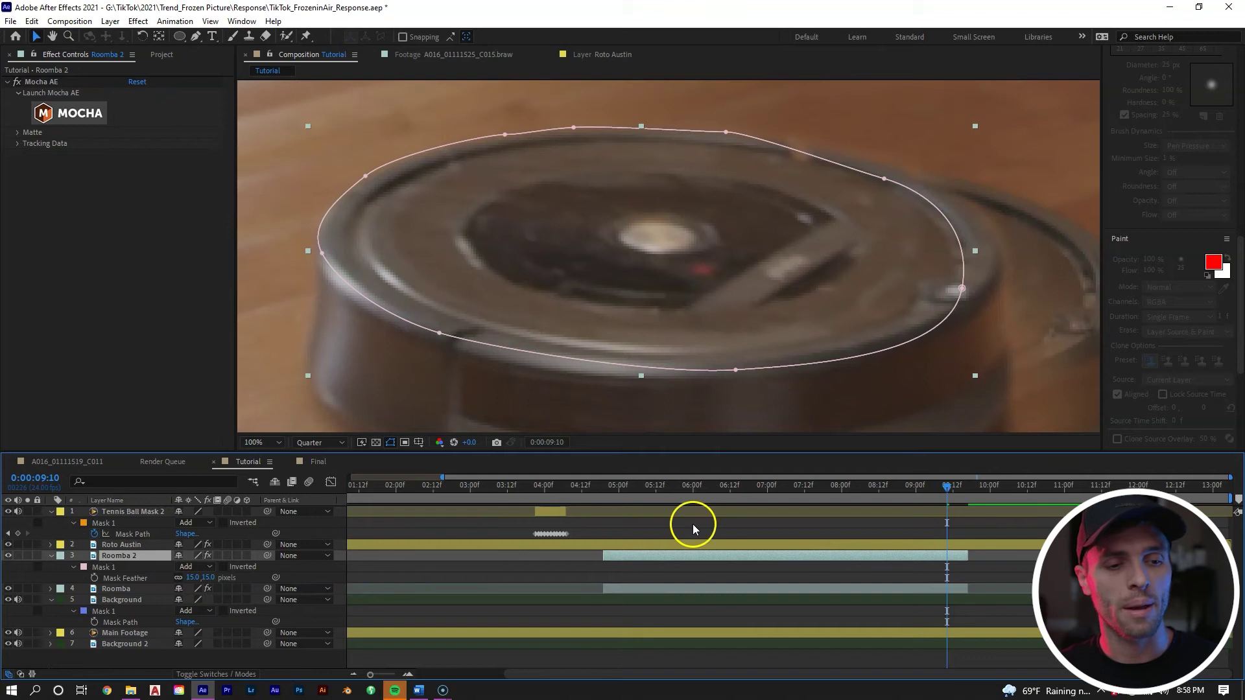
Set a Position keyframe on the Roomba 2 layer at 0:00:09:10.
{"action": "key", "text": "p"}
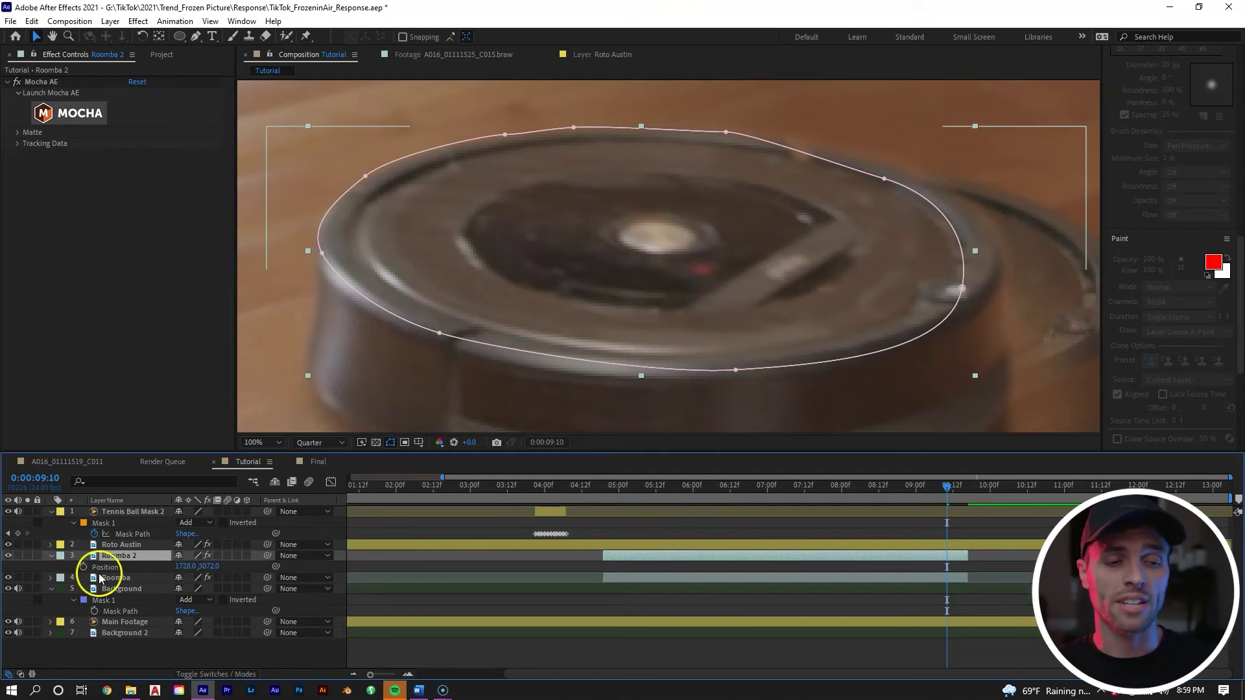
{"action": "left_click", "coordinate": [99, 572]}
{"action": "left_click", "coordinate": [80, 565]}
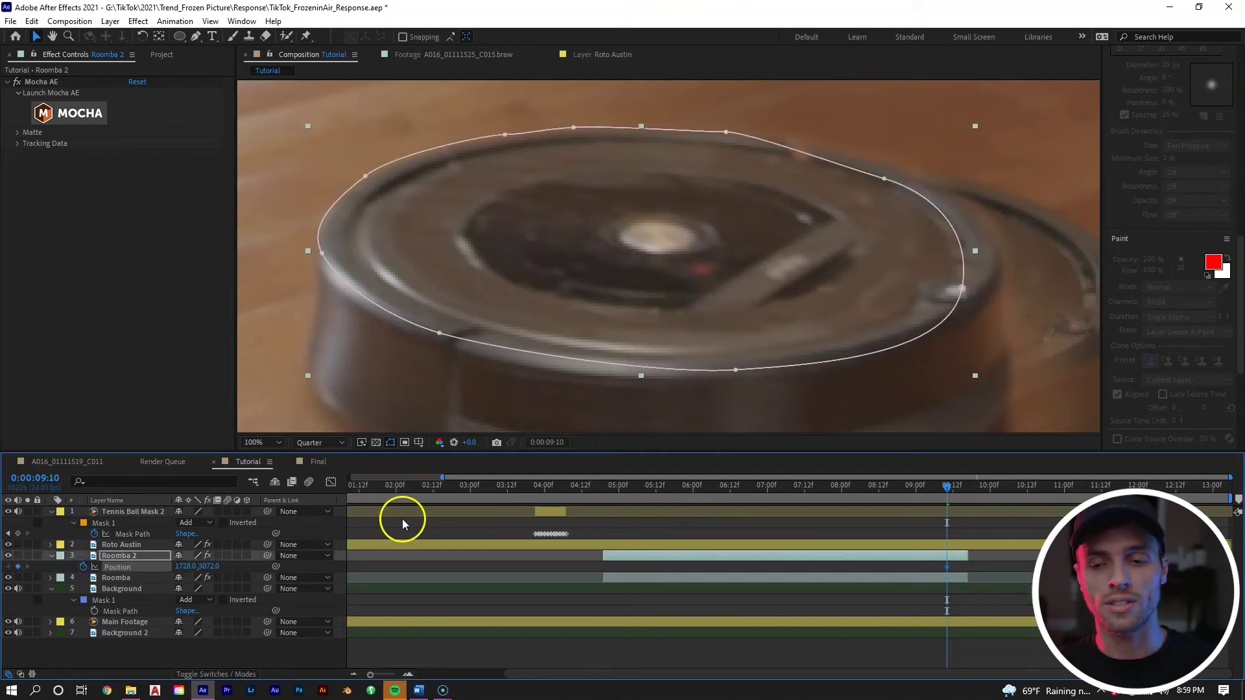
Split the Roomba 2 layer at 0:00:09:10 and delete the part before the split.
{"action": "key", "text": "ctrl+shift+d"}
{"action": "left_click", "coordinate": [923, 571]}
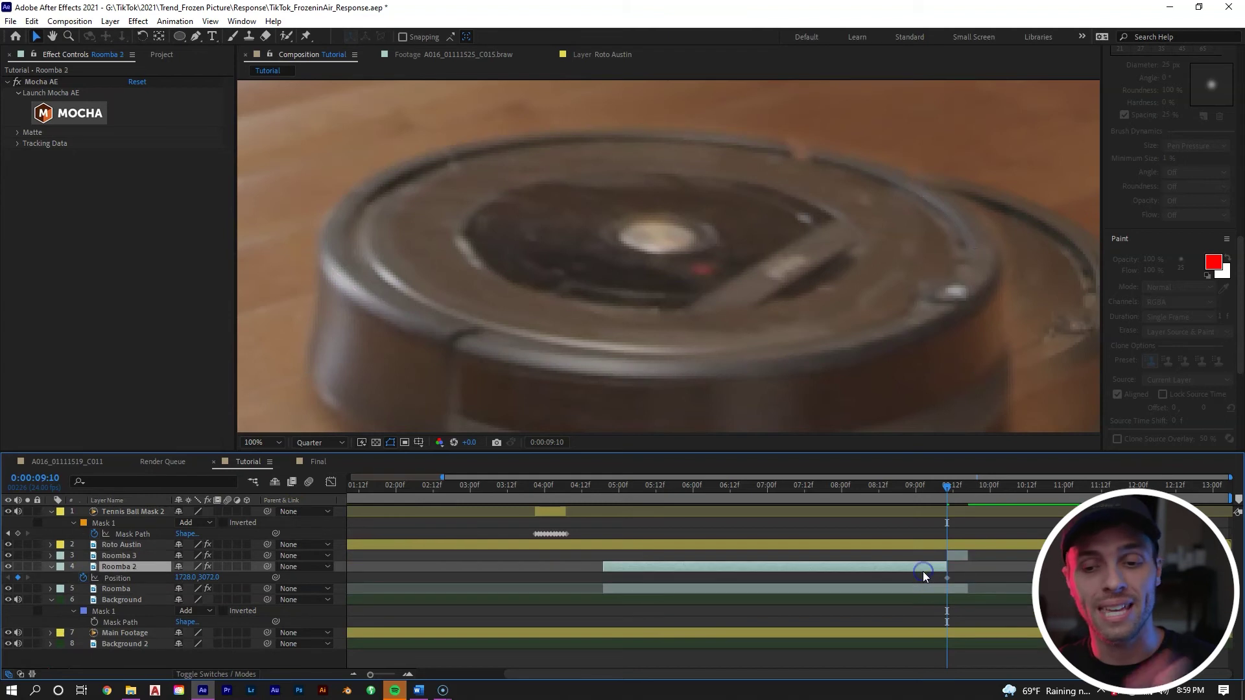
{"action": "key", "text": "Delete"}
Move the frozen Roomba top on the Roomba 3 layer after 0:00:09:10 so it lines up with the moving Roomba.
{"action": "left_click", "coordinate": [955, 555]}
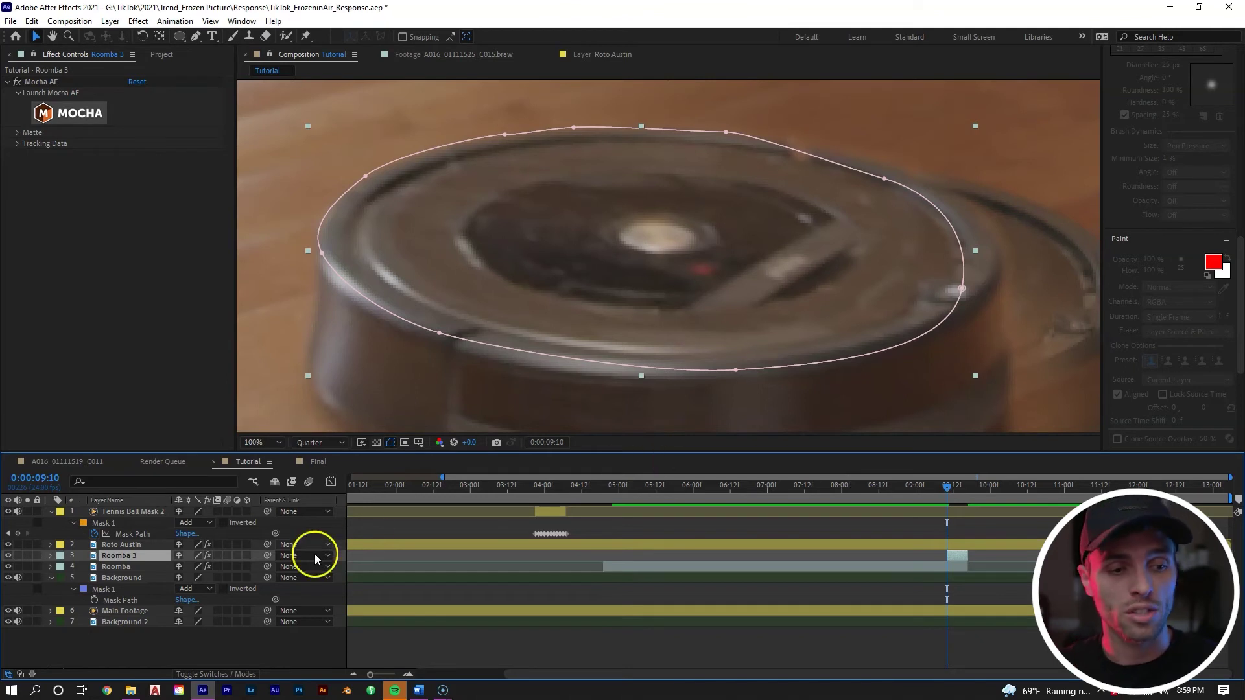
{"action": "key", "text": "Page_Down"}
{"action": "left_click_drag", "start_coordinate": [693, 266], "coordinate": [721, 264]}
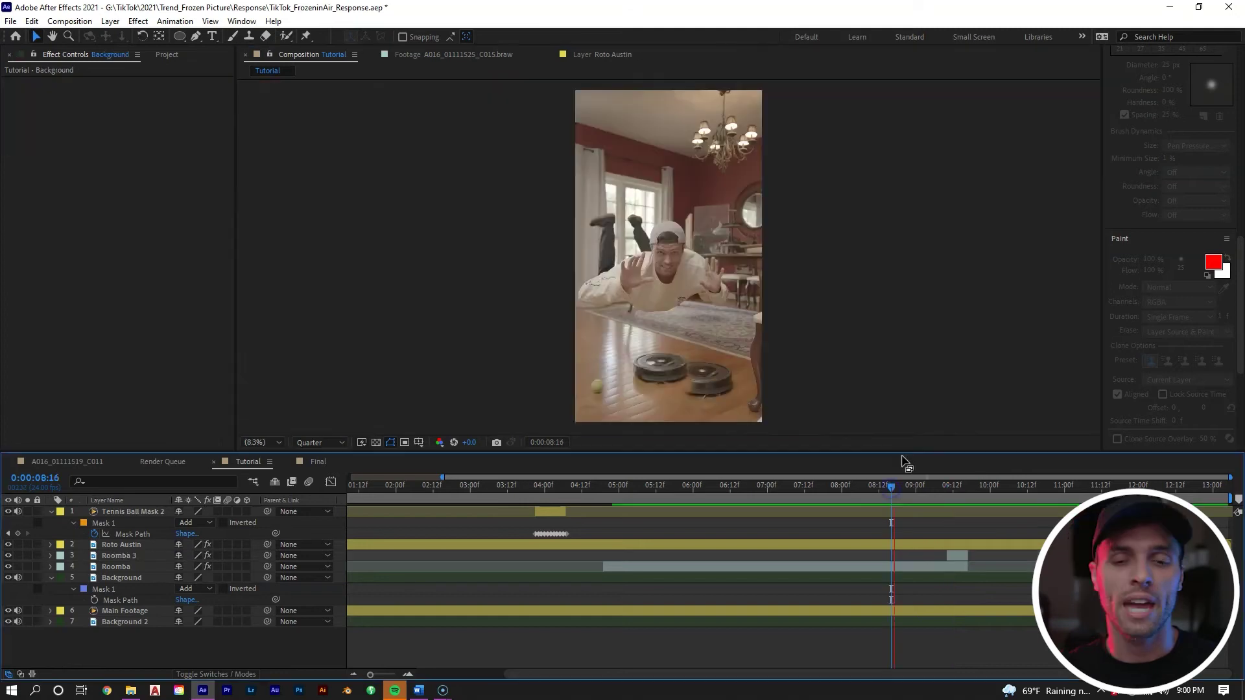
Preview the Roomba pickup from 0:00:08:16 and save the project.
{"action": "key", "text": "space"}
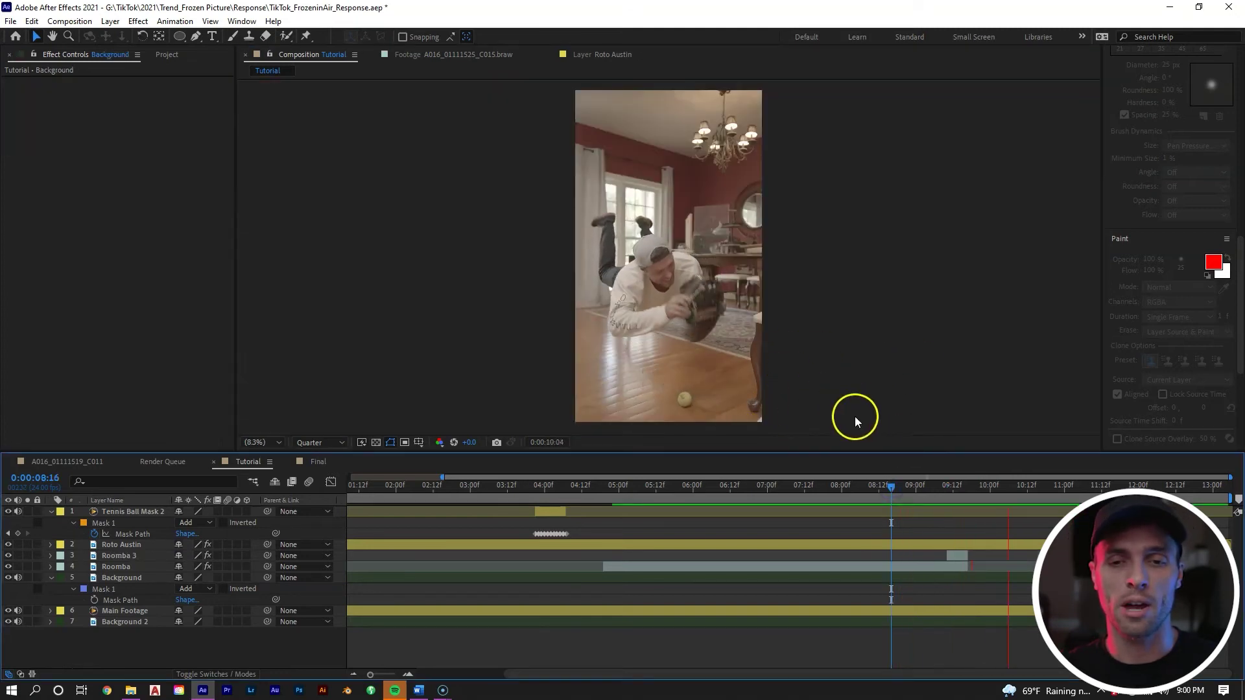
{"action": "key", "text": "space"}
{"action": "key", "text": "ctrl+s"}
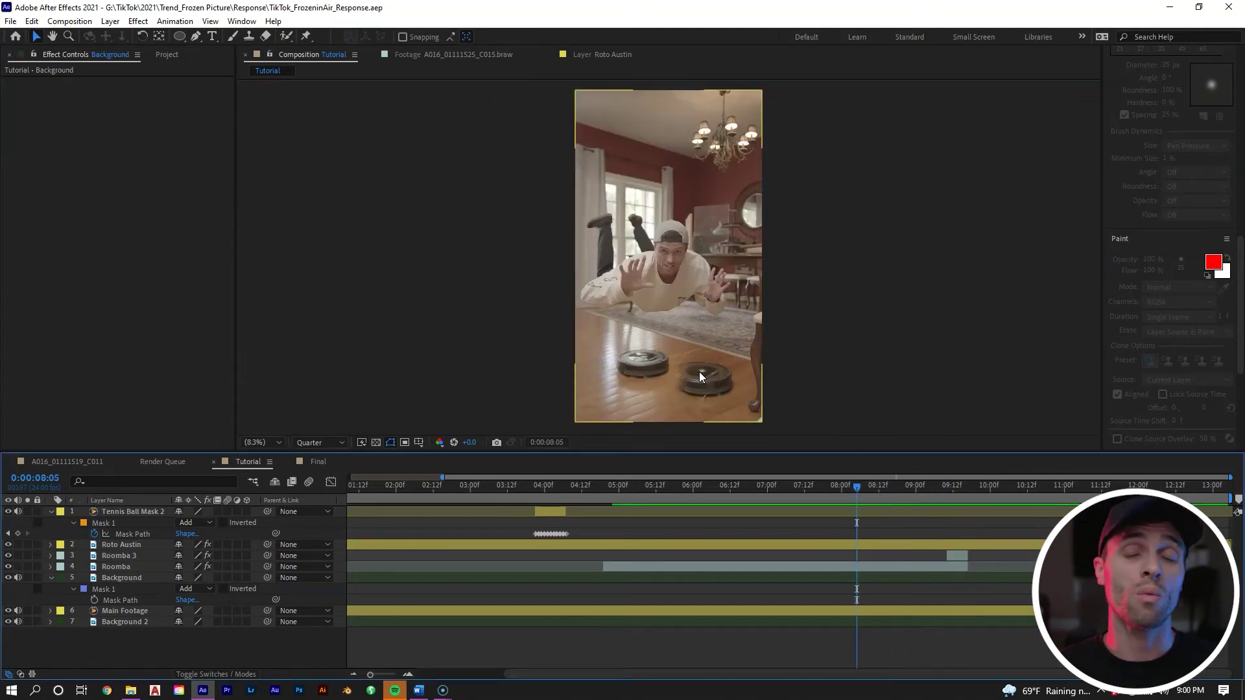
Duplicate the Main Footage layer, name the copy Roomba Removal, and place it directly below the Roomba layer.
{"action": "left_click", "coordinate": [875, 610]}
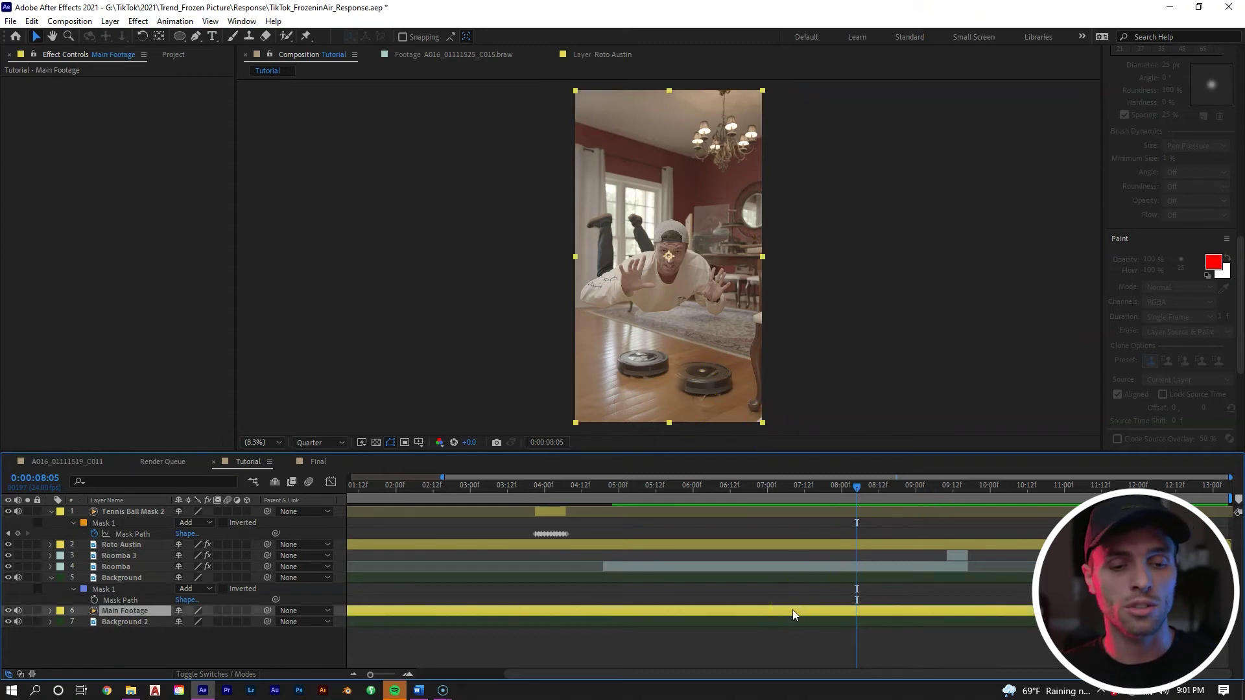
{"action": "key", "text": "ctrl+d"}
{"action": "right_click", "coordinate": [127, 613]}
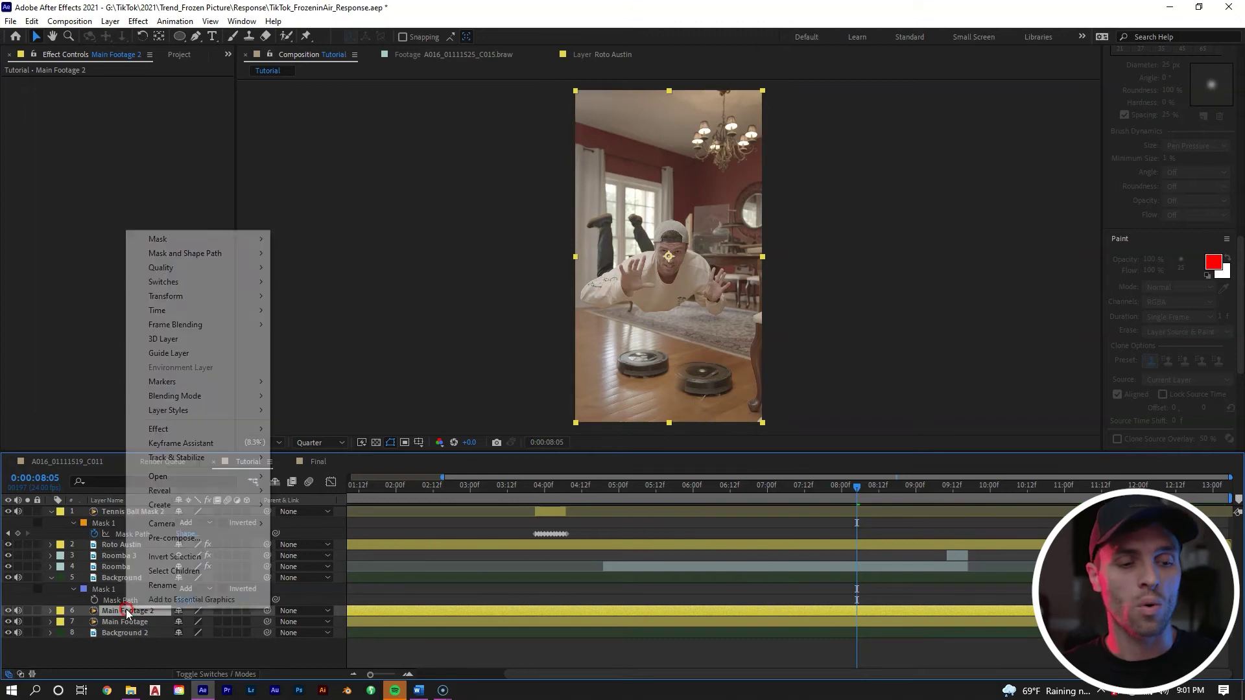
{"action": "left_click", "coordinate": [157, 586]}
{"action": "type", "text": "Roomba Removal"}
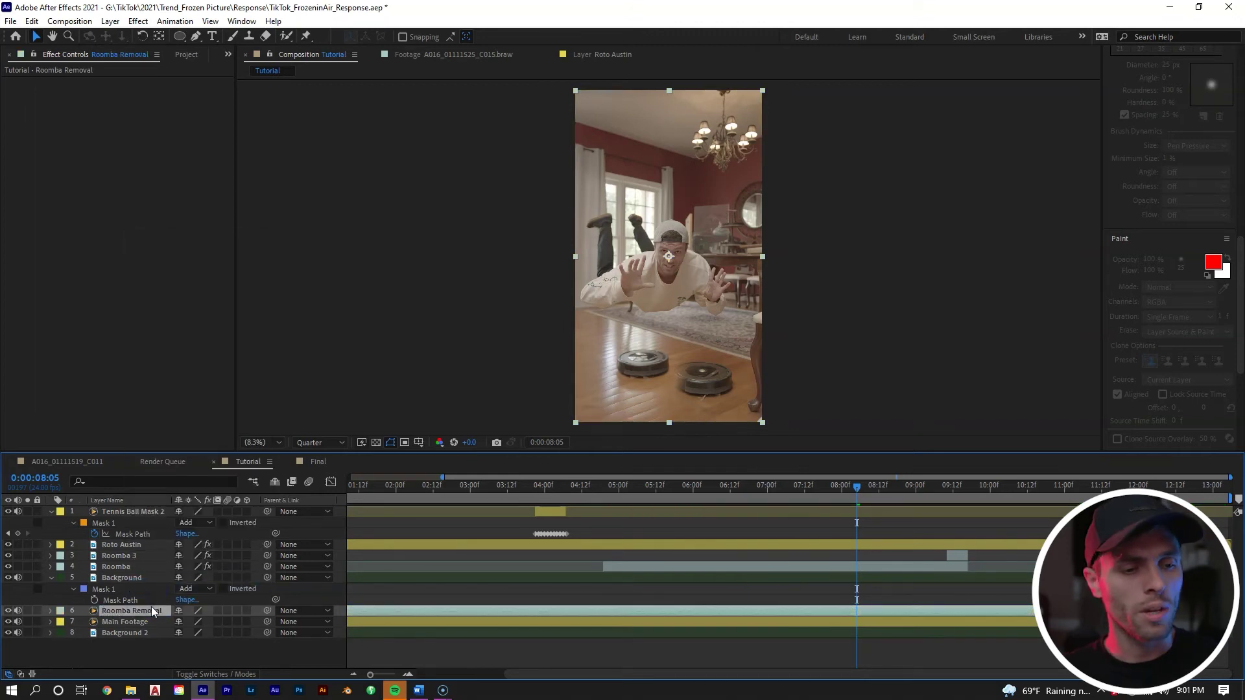
{"action": "left_click_drag", "start_coordinate": [150, 610], "coordinate": [152, 573]}
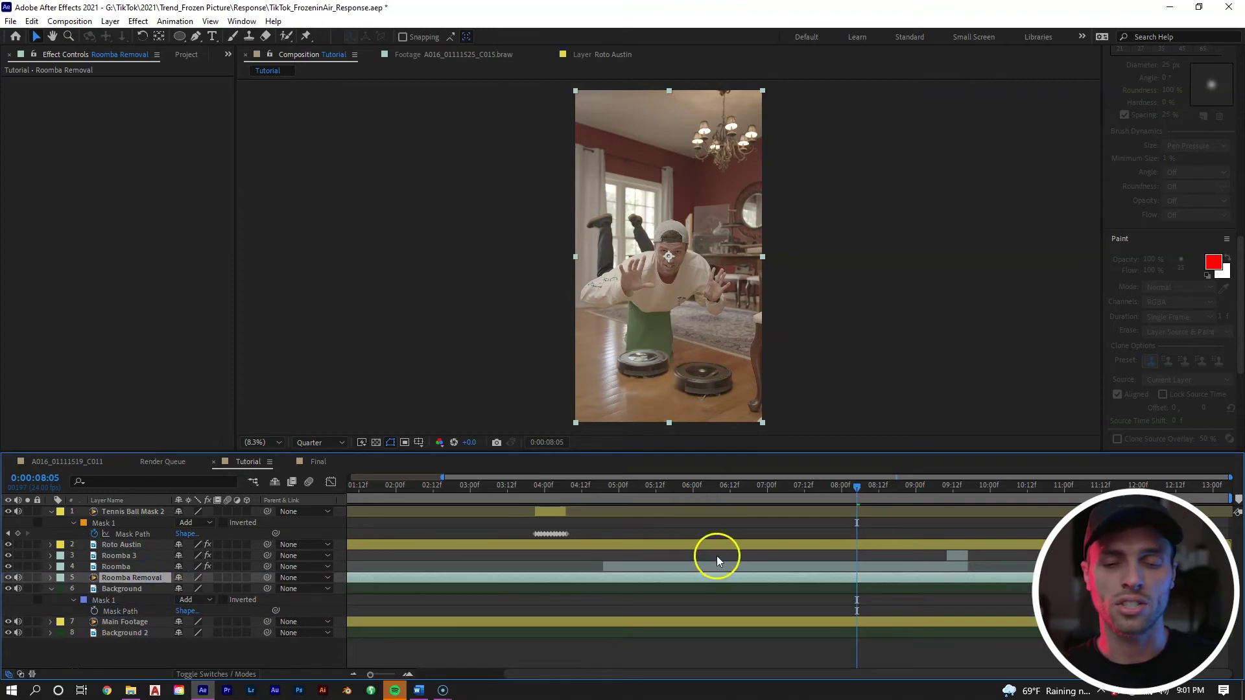
Freeze the Roomba Removal layer at 0:00:10:21, where the man has lifted the Roomba off the floor.
{"action": "left_click", "coordinate": [887, 485]}
{"action": "left_click_drag", "start_coordinate": [887, 485], "coordinate": [986, 487]}
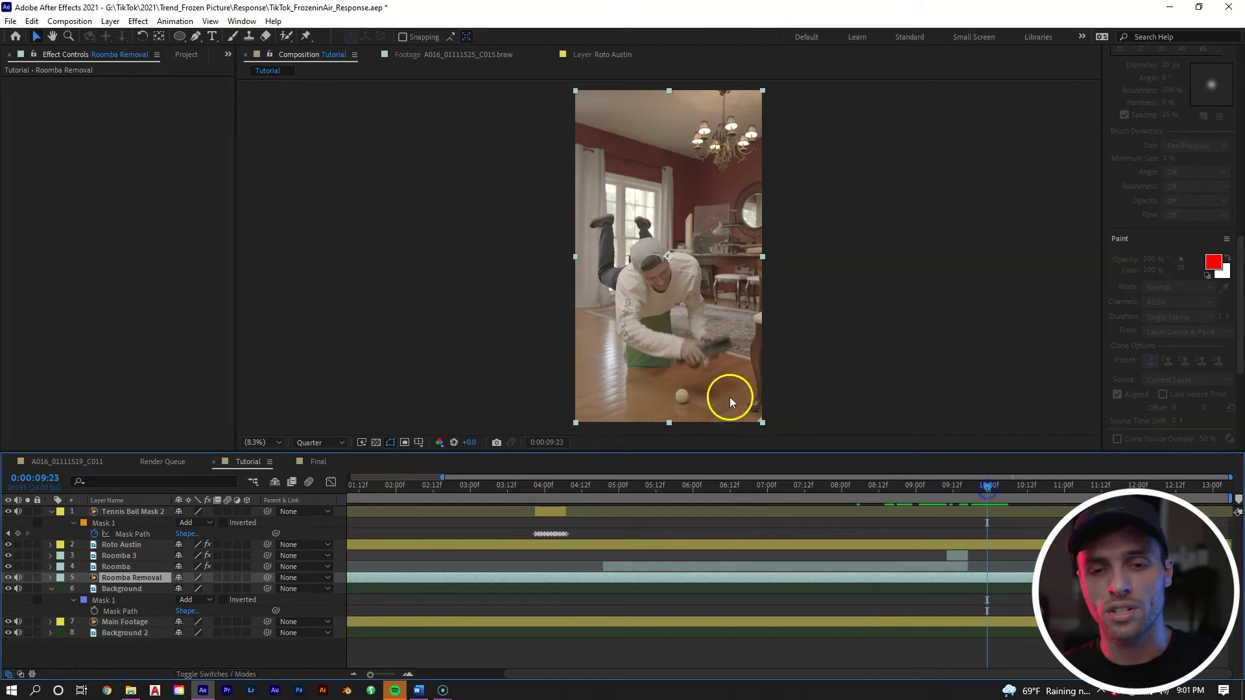
{"action": "left_click", "coordinate": [998, 485]}
{"action": "left_click", "coordinate": [1013, 489]}
{"action": "left_click_drag", "start_coordinate": [1015, 491], "coordinate": [1055, 484]}
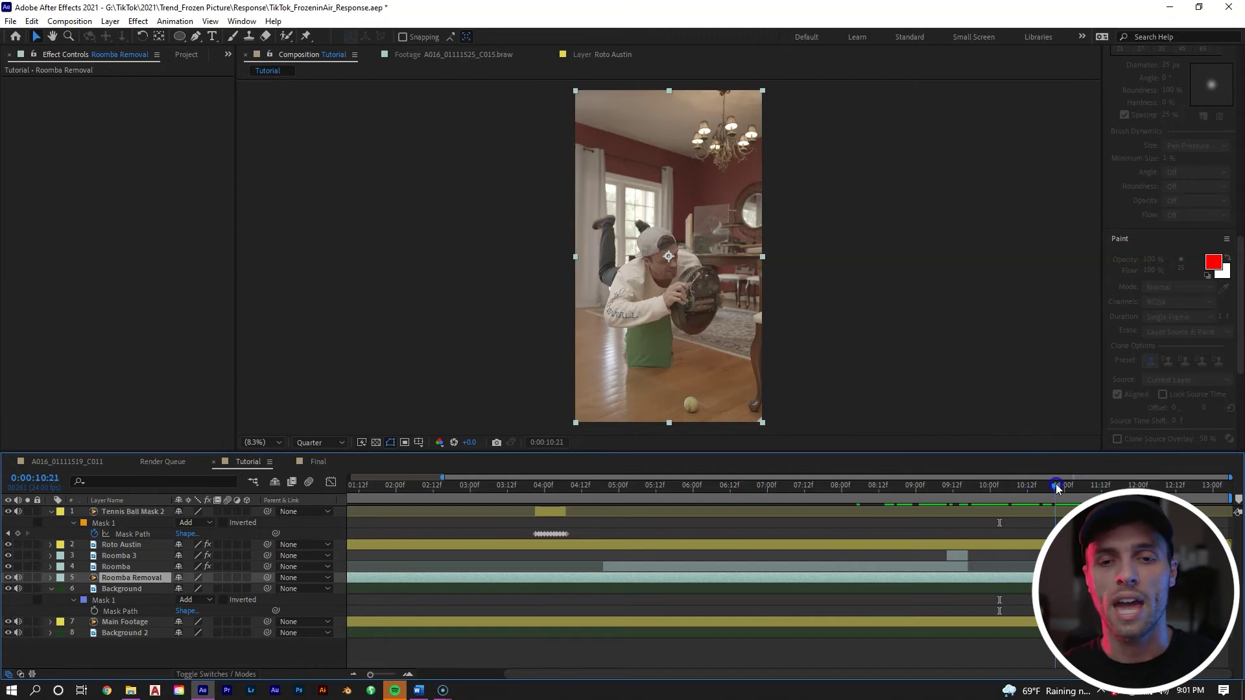
{"action": "right_click", "coordinate": [1038, 577]}
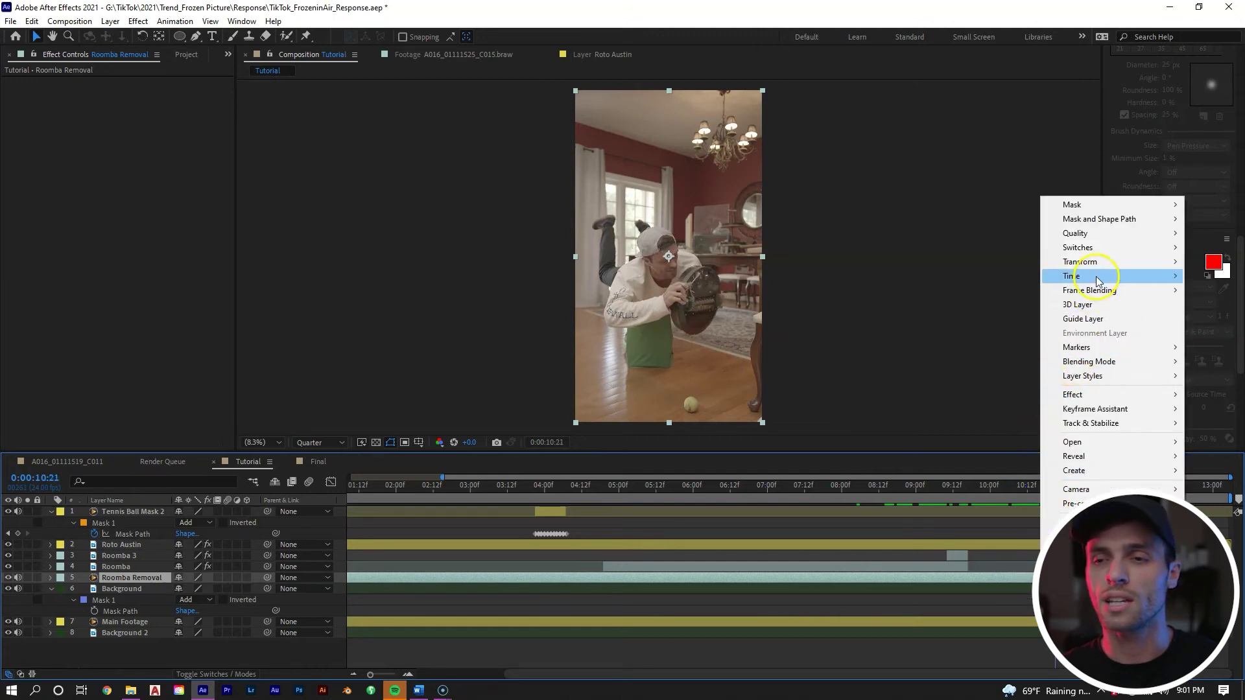
{"action": "mouse_move", "coordinate": [1069, 276]}
{"action": "left_click", "coordinate": [921, 319]}
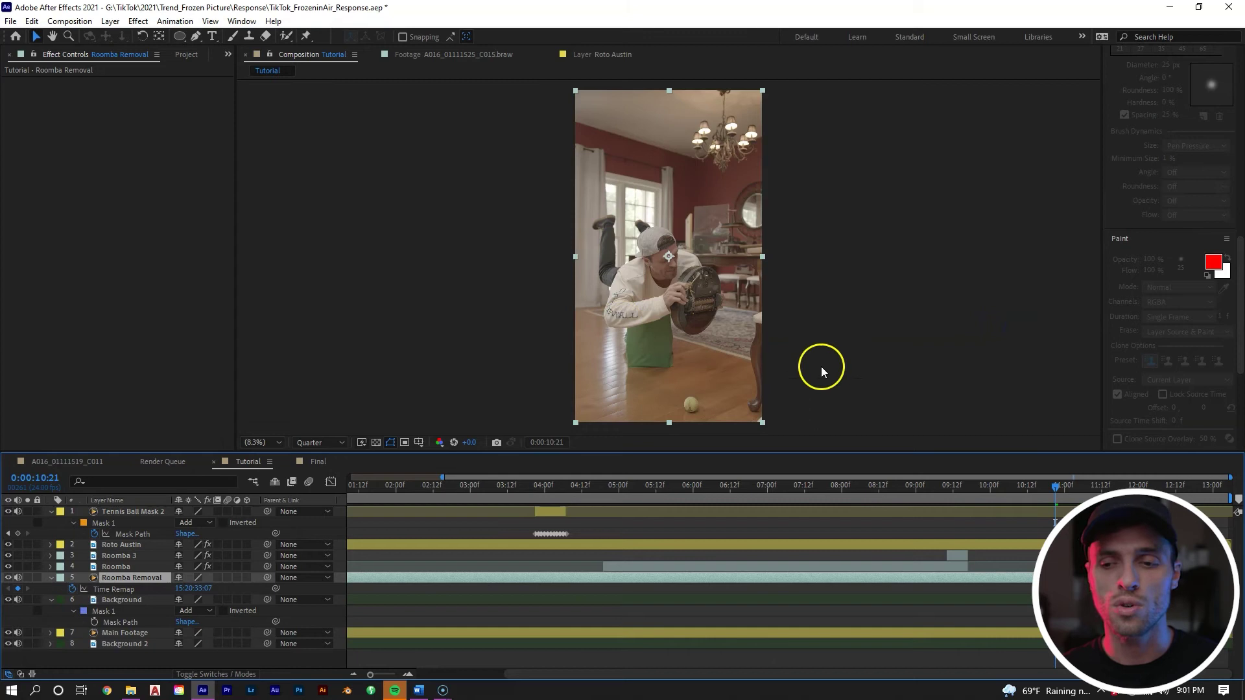
Draw a closed mask on the Roomba Removal layer around the duplicate Roomba near the table leg at 0:00:07:12.
{"action": "mouse_move", "coordinate": [960, 507]}
{"action": "left_mouse_down"}
{"action": "mouse_move", "coordinate": [958, 492]}
{"action": "mouse_move", "coordinate": [942, 496]}
{"action": "left_mouse_up"}
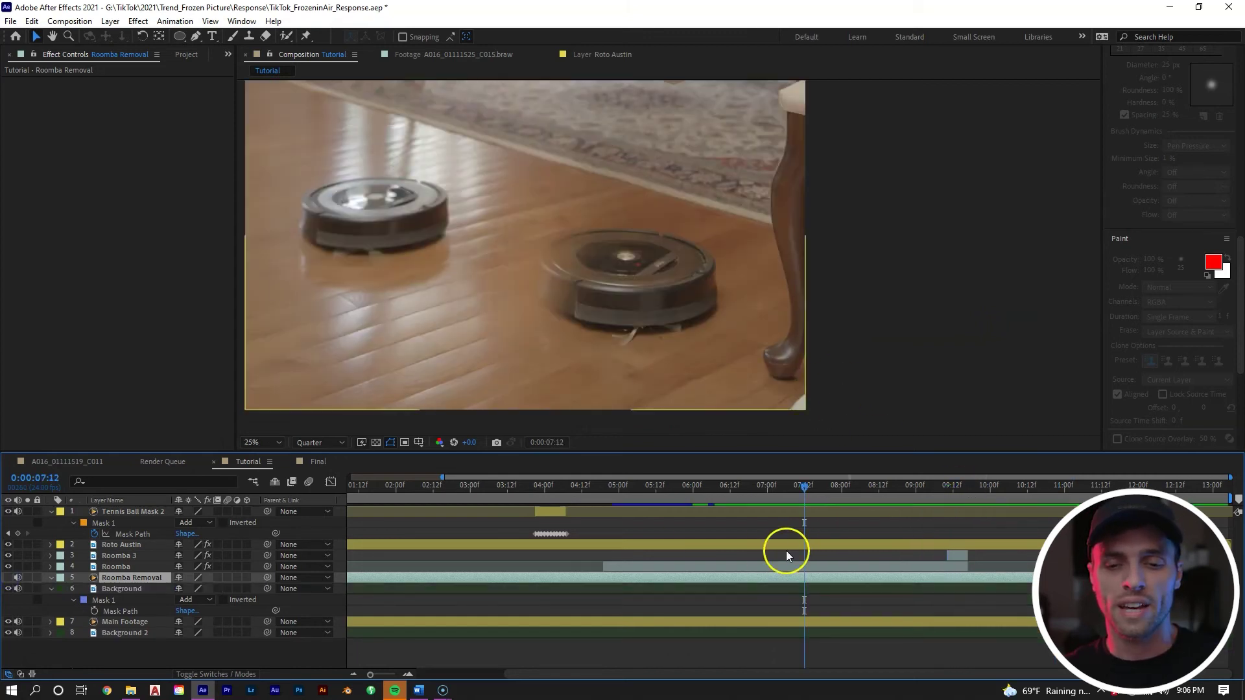
{"action": "left_click", "coordinate": [772, 577]}
{"action": "left_click", "coordinate": [195, 35]}
{"action": "left_click_drag", "start_coordinate": [603, 238], "coordinate": [565, 231]}
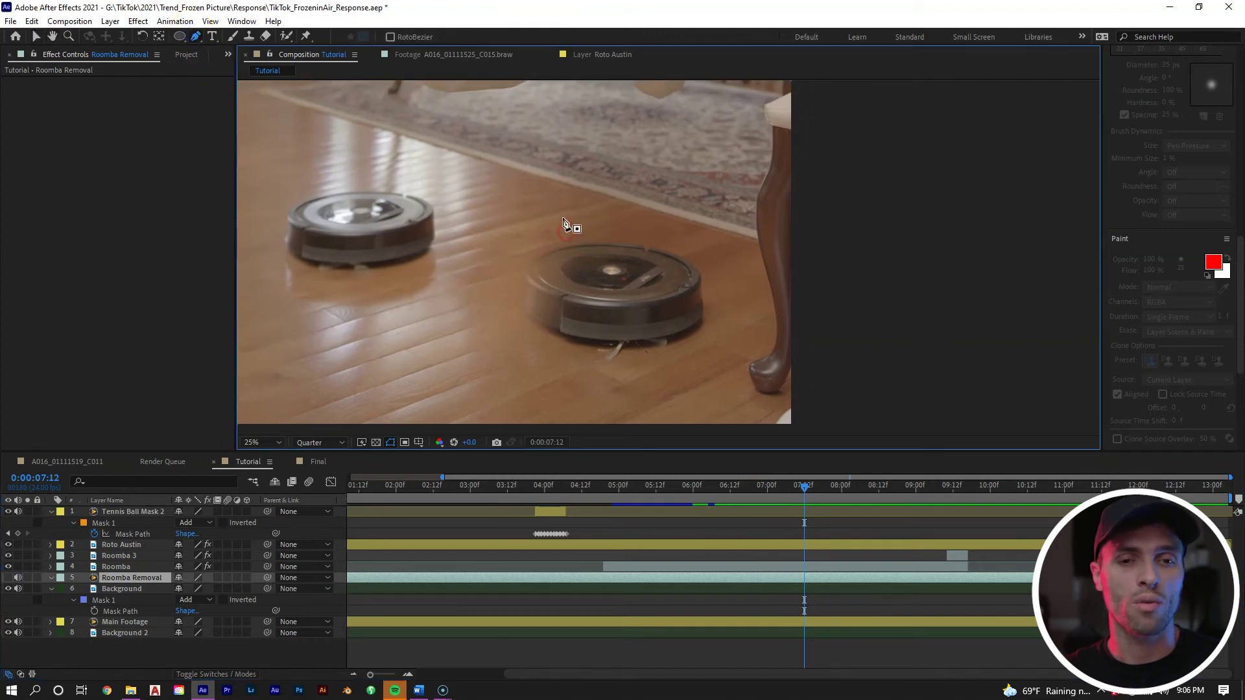
{"action": "left_click", "coordinate": [551, 216]}
{"action": "left_click", "coordinate": [517, 254]}
{"action": "left_click", "coordinate": [514, 284]}
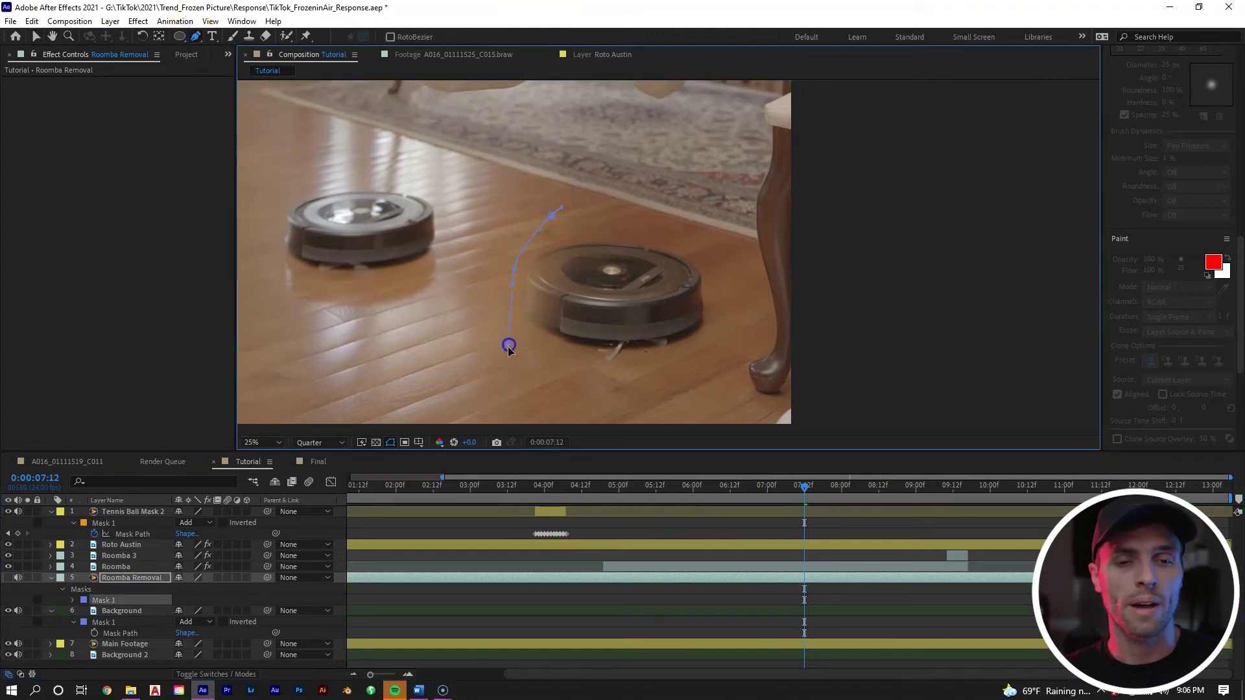
{"action": "left_click_drag", "start_coordinate": [508, 345], "coordinate": [529, 274]}
{"action": "left_click", "coordinate": [531, 377]}
{"action": "left_click_drag", "start_coordinate": [723, 379], "coordinate": [773, 367]}
{"action": "left_click_drag", "start_coordinate": [752, 289], "coordinate": [734, 341]}
{"action": "left_click_drag", "start_coordinate": [757, 293], "coordinate": [690, 253]}
{"action": "left_click_drag", "start_coordinate": [626, 203], "coordinate": [614, 200]}
Set the Roomba Removal layer's mask feather to 125 pixels.
{"action": "left_click", "coordinate": [678, 578]}
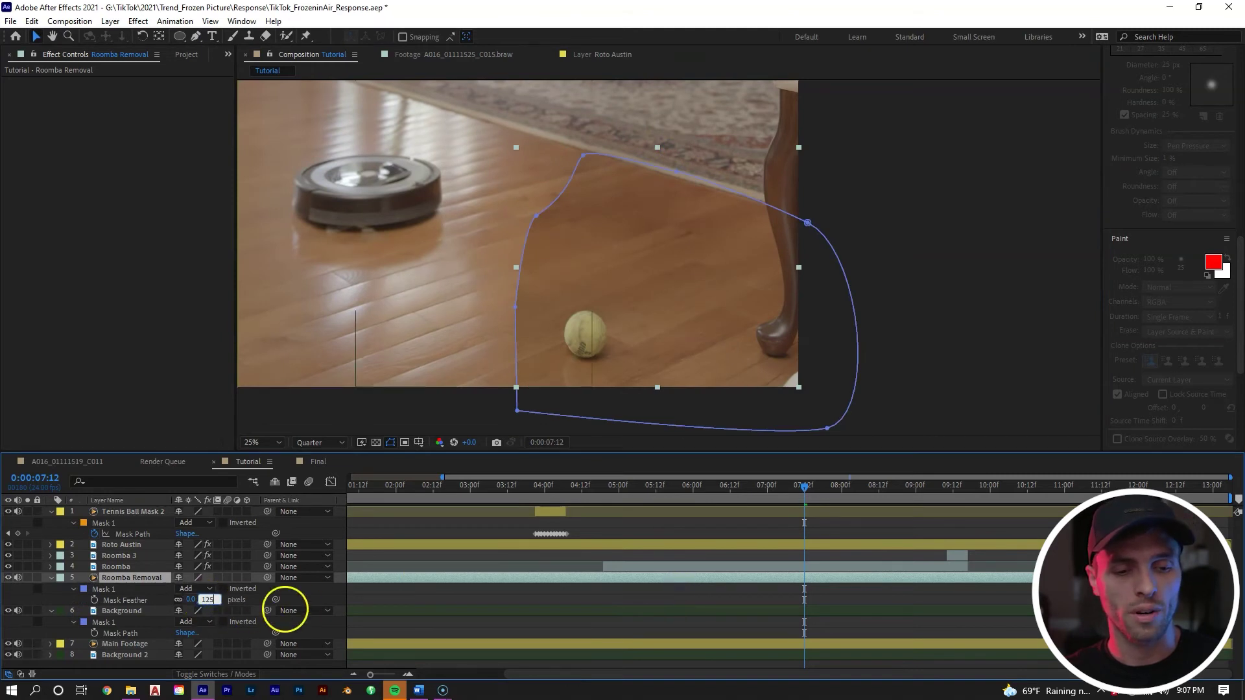
{"action": "left_click", "coordinate": [480, 599]}
{"action": "scroll", "coordinate": [646, 314], "scroll_direction": "down", "scroll_amount": 2}
Duplicate the Roomba Removal layer and set the copy's time remap to 15:20:30:09, a frame without the tennis ball.
{"action": "left_click", "coordinate": [679, 584]}
{"action": "left_click", "coordinate": [679, 578]}
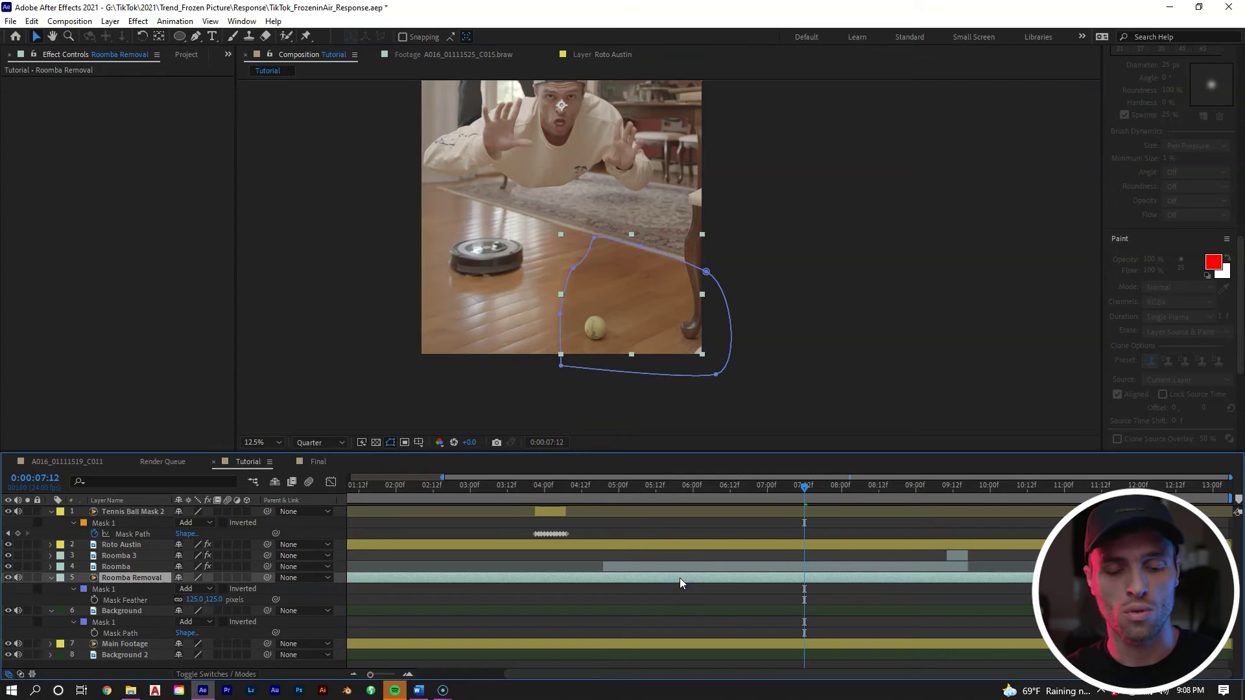
{"action": "key", "text": "ctrl+d"}
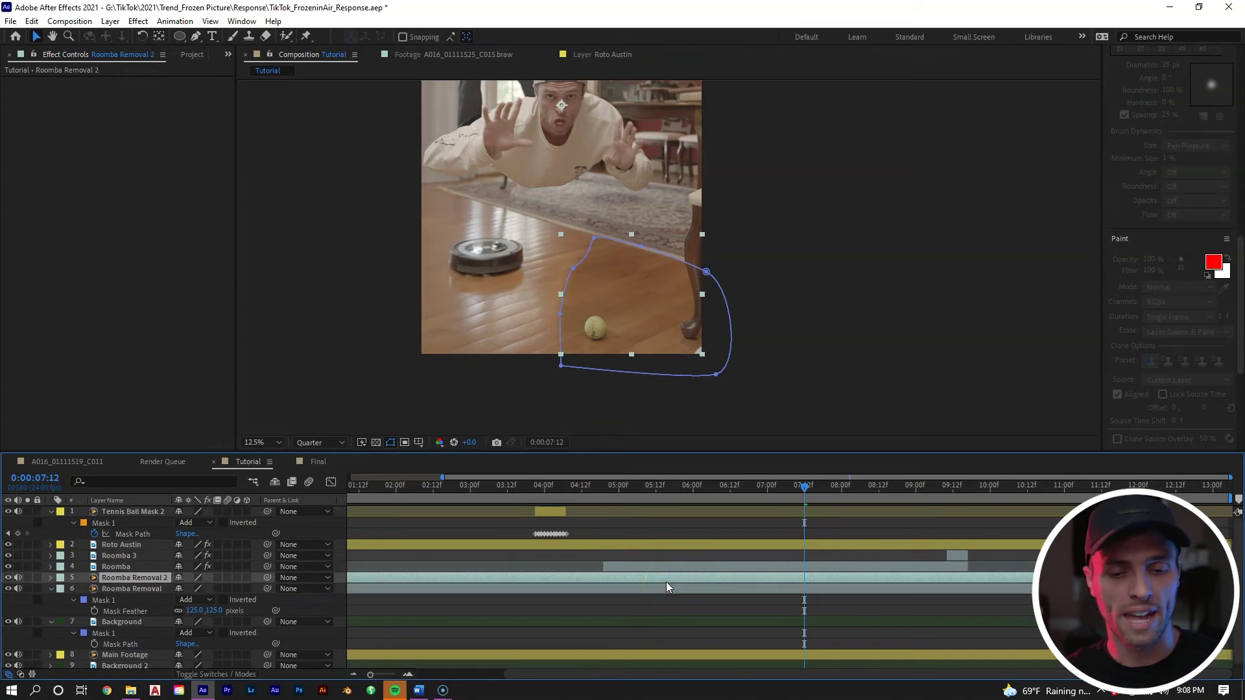
{"action": "key", "text": "ctrl+alt+t"}
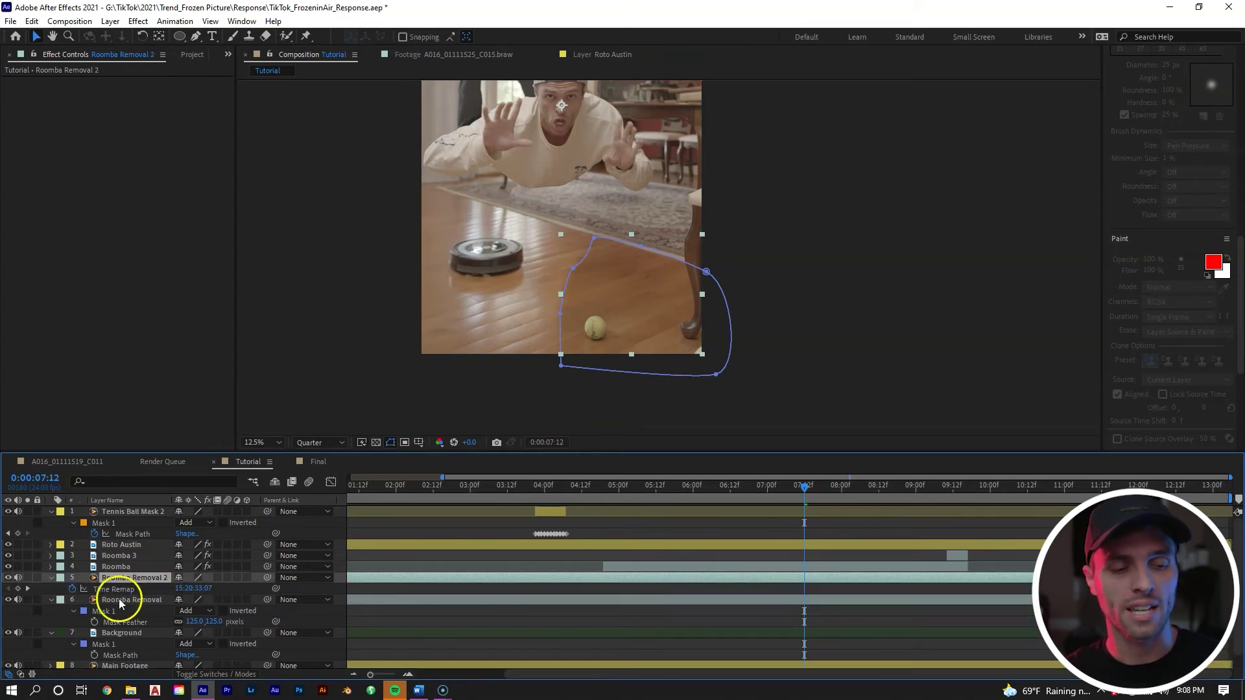
{"action": "left_click", "coordinate": [201, 589]}
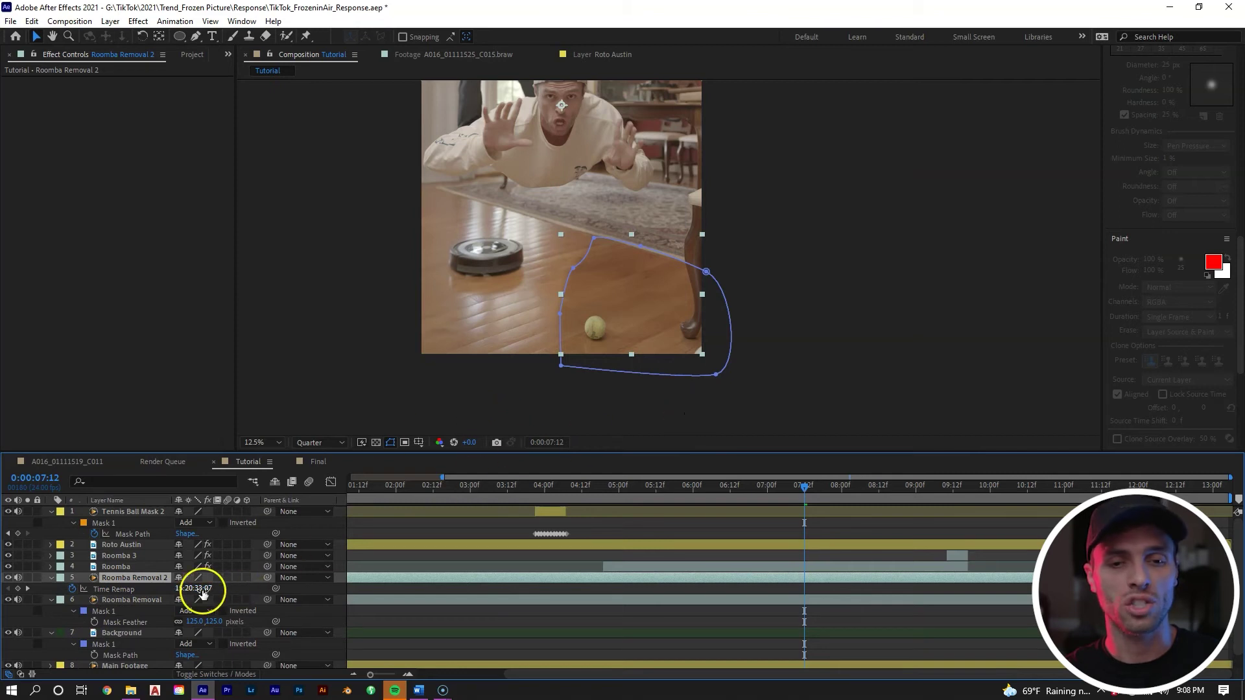
{"action": "left_click_drag", "start_coordinate": [204, 590], "coordinate": [174, 599]}
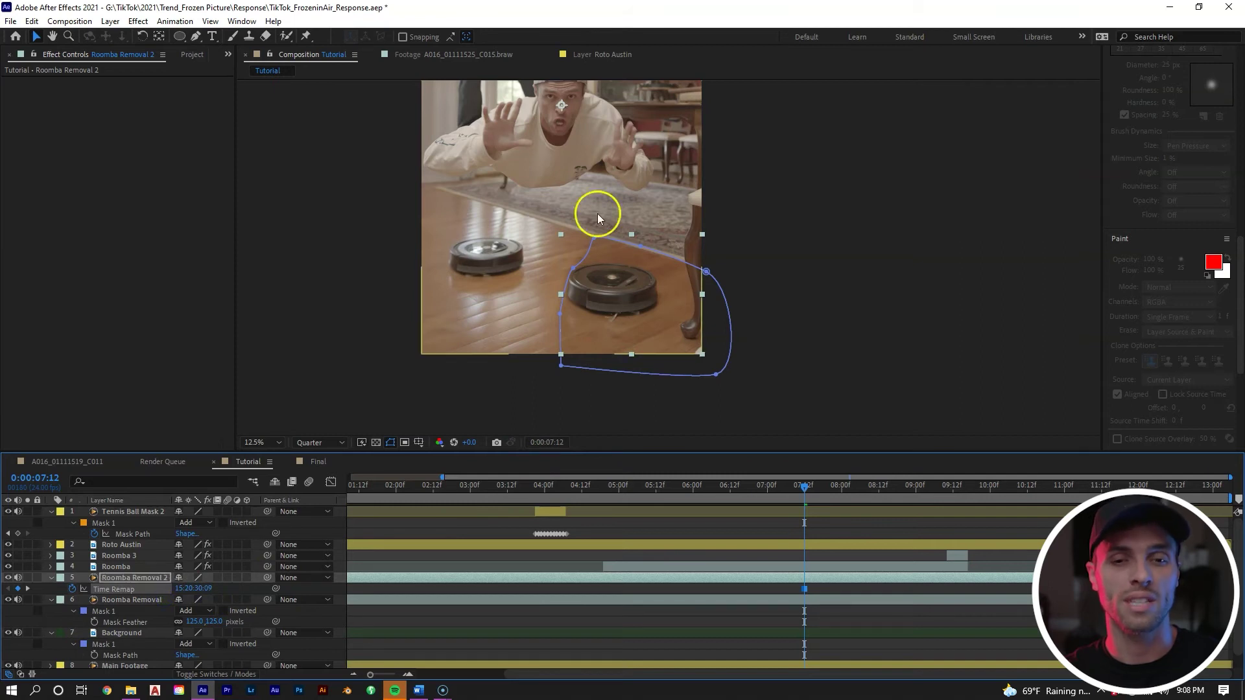
Delete the mask copied onto the Roomba Removal 2 layer and hide that layer.
{"action": "key", "text": "m"}
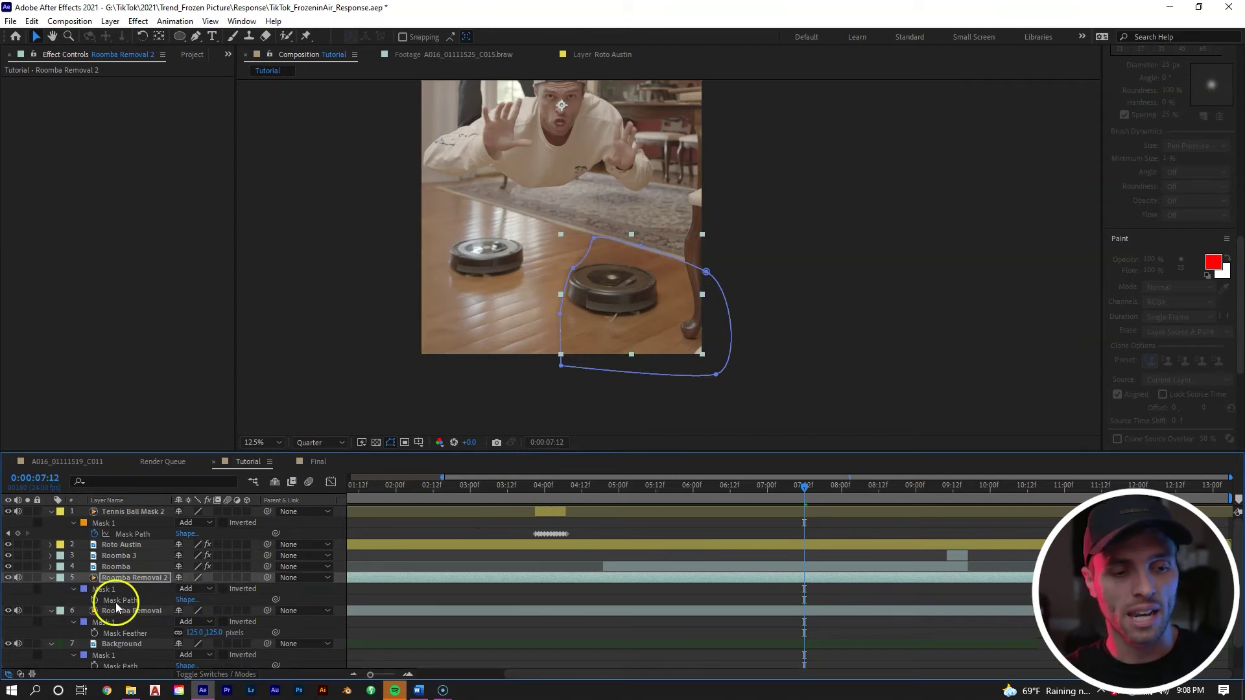
{"action": "key", "text": "Delete"}
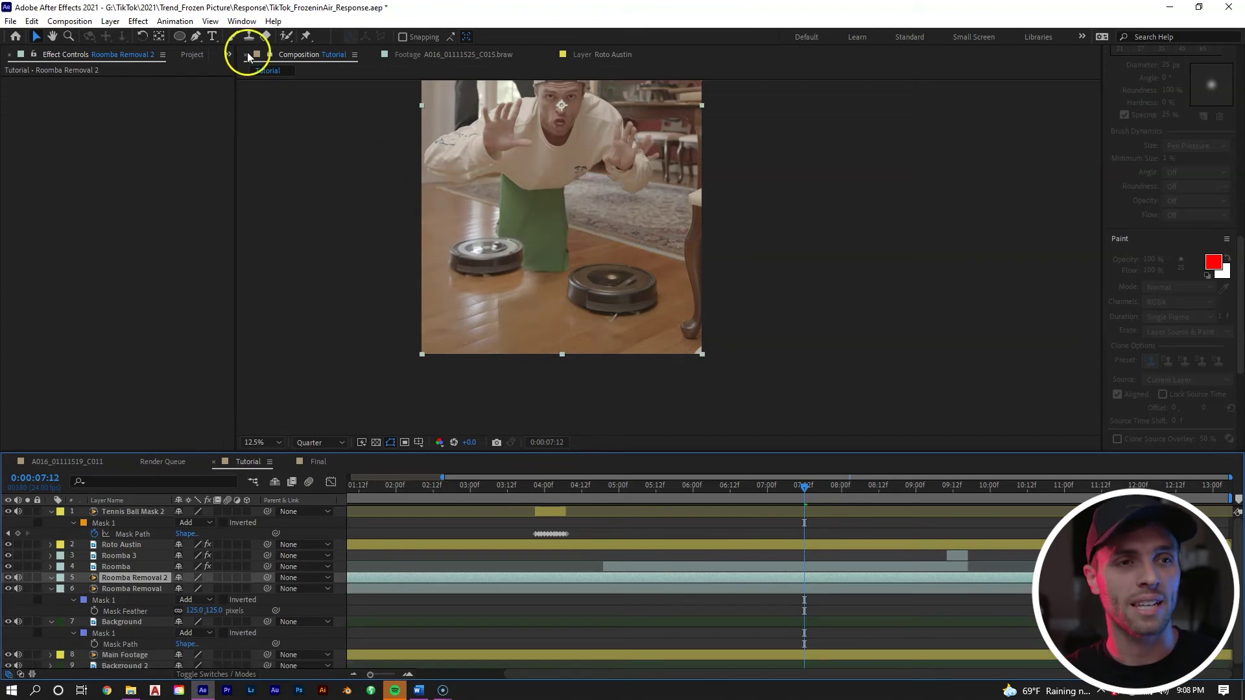
{"action": "left_click", "coordinate": [8, 589]}
{"action": "left_click", "coordinate": [8, 578]}
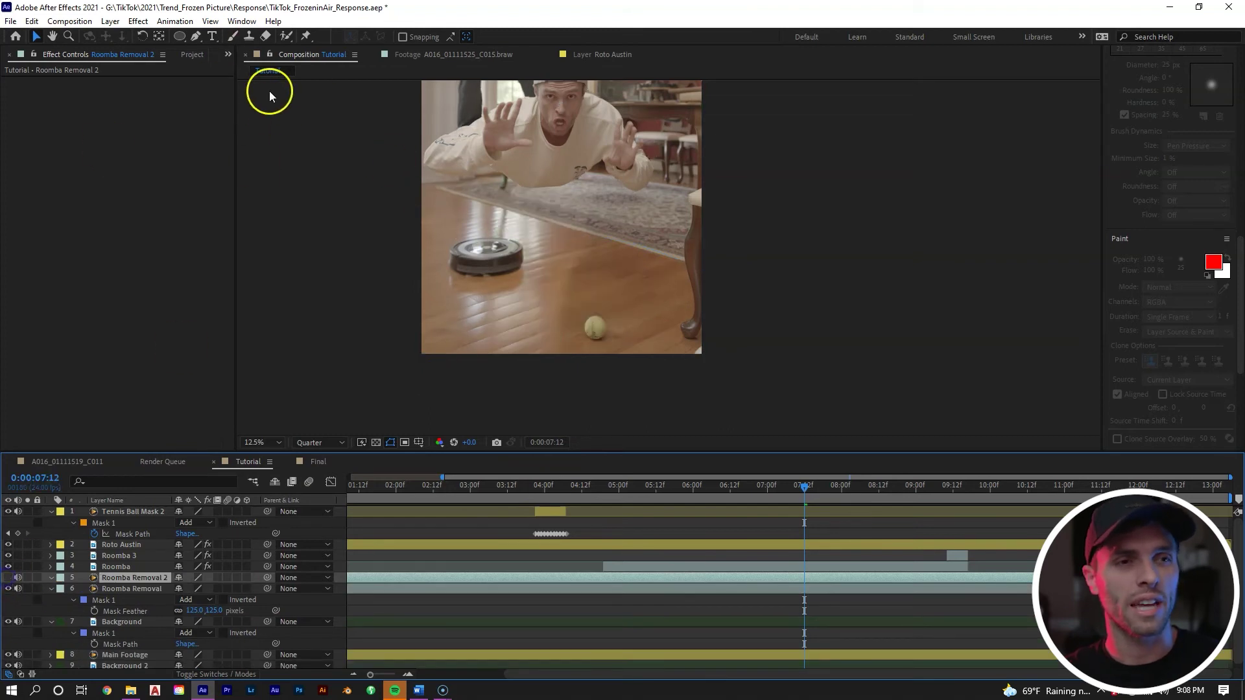
Draw a closed mask on Roomba Removal 2 around the tennis ball and make the layer visible again.
{"action": "left_click", "coordinate": [195, 36]}
{"action": "scroll", "coordinate": [542, 292], "scroll_direction": "up", "scroll_amount": 1}
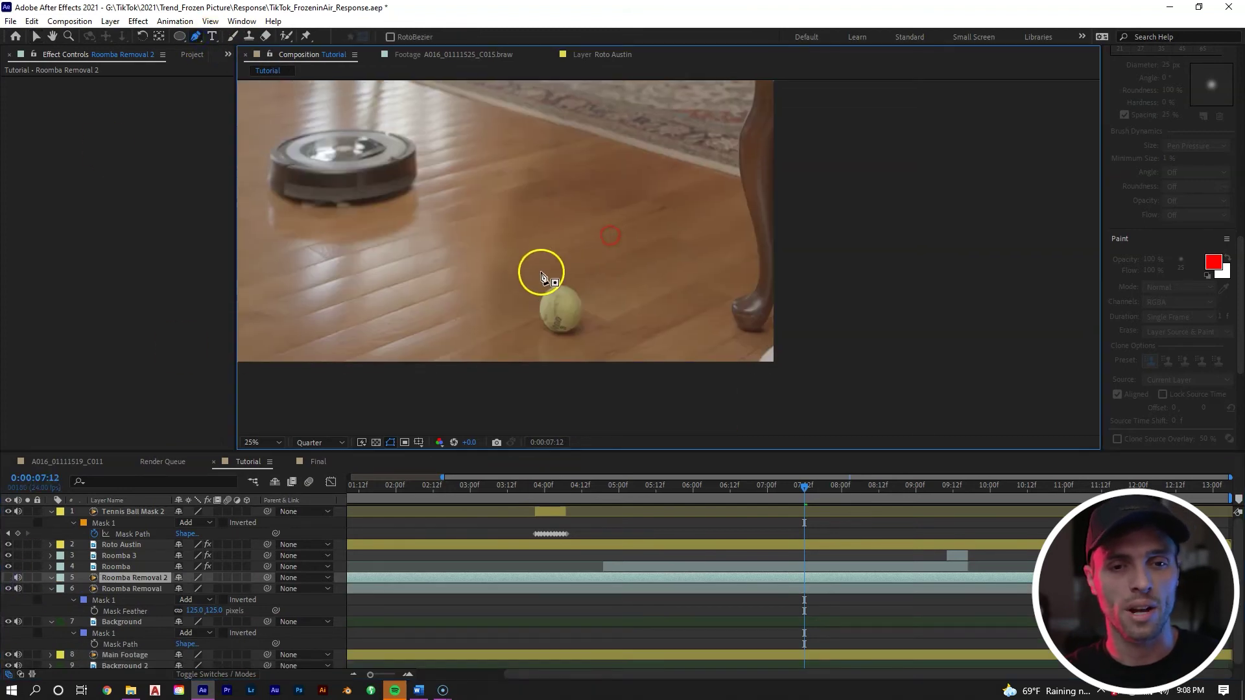
{"action": "left_click_drag", "start_coordinate": [533, 290], "coordinate": [530, 299]}
{"action": "left_click_drag", "start_coordinate": [518, 362], "coordinate": [523, 376]}
{"action": "mouse_move", "coordinate": [565, 390]}
{"action": "left_mouse_down"}
{"action": "mouse_move", "coordinate": [590, 382]}
{"action": "mouse_move", "coordinate": [614, 329]}
{"action": "left_mouse_up"}
{"action": "left_click_drag", "start_coordinate": [594, 287], "coordinate": [585, 283]}
{"action": "left_click", "coordinate": [532, 287]}
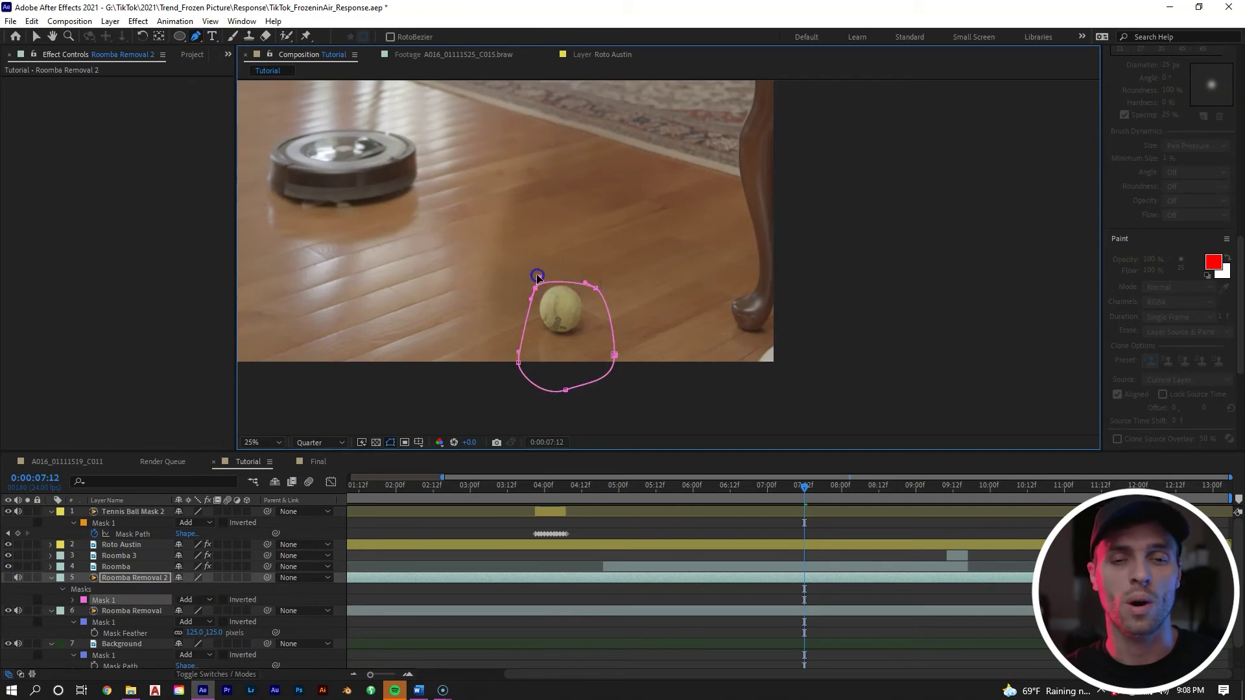
{"action": "left_click_drag", "start_coordinate": [538, 269], "coordinate": [542, 259]}
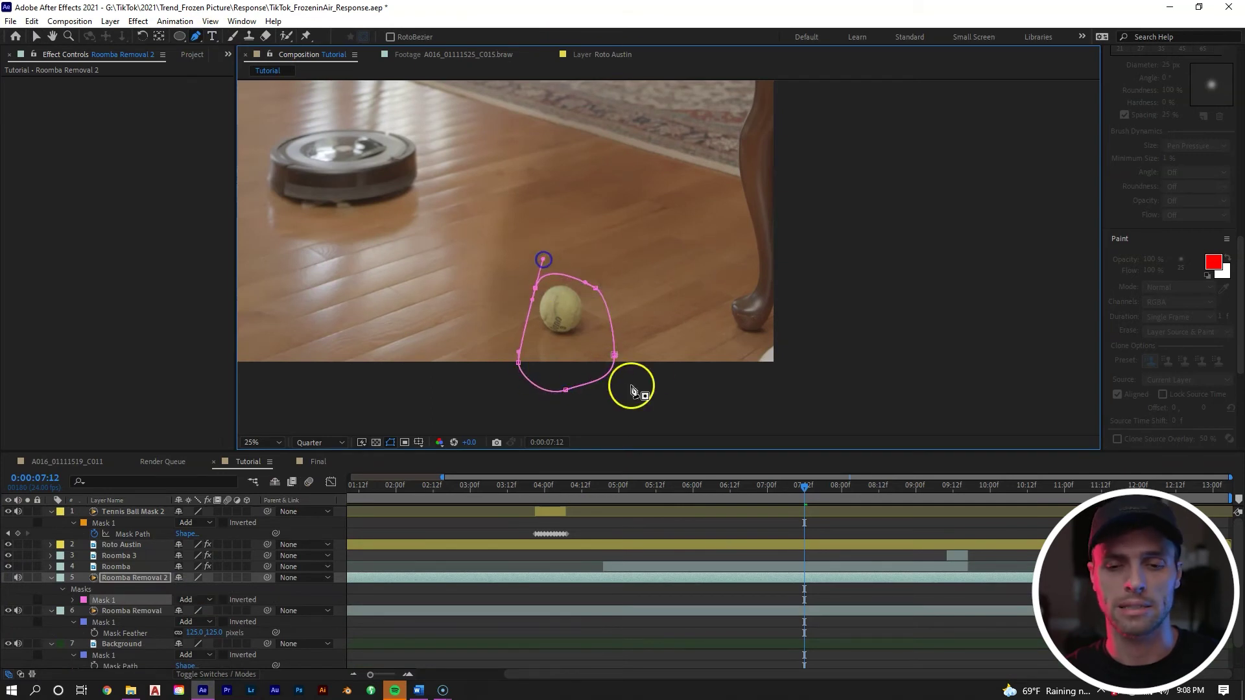
{"action": "left_click", "coordinate": [9, 578]}
Reshape the upper edge of the tennis ball mask and set its feather to 55 pixels.
{"action": "left_click_drag", "start_coordinate": [592, 284], "coordinate": [586, 300]}
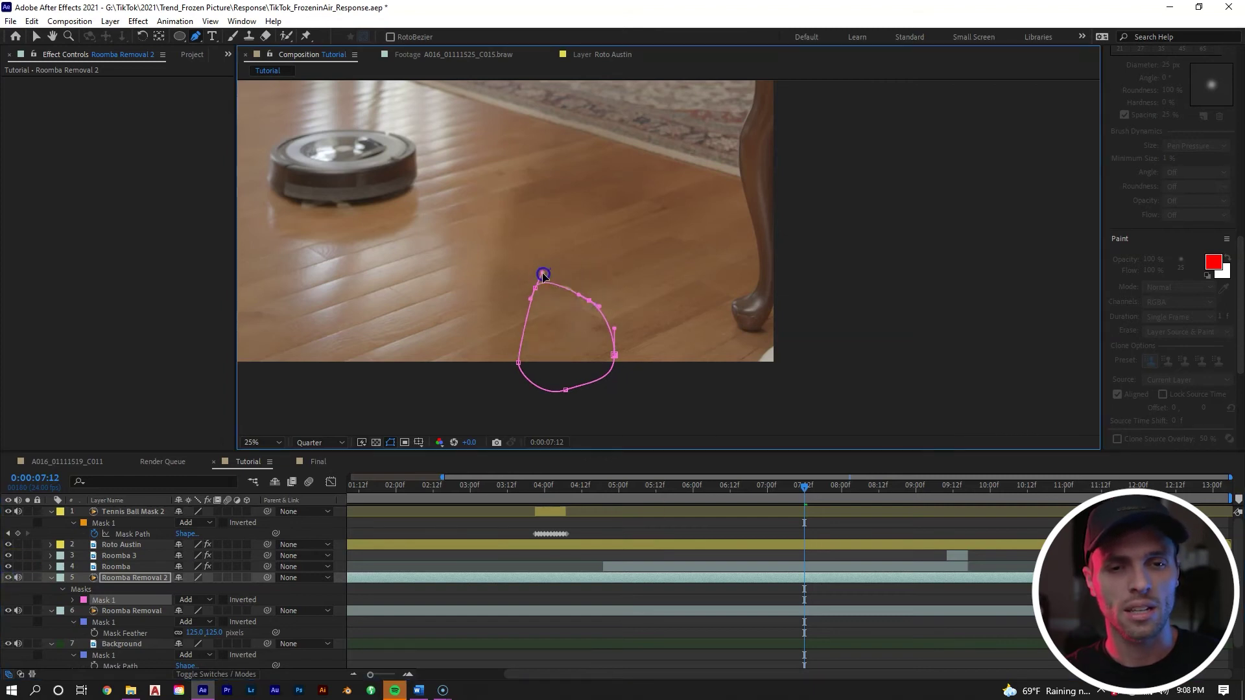
{"action": "left_click_drag", "start_coordinate": [543, 275], "coordinate": [548, 274]}
{"action": "left_click", "coordinate": [662, 580]}
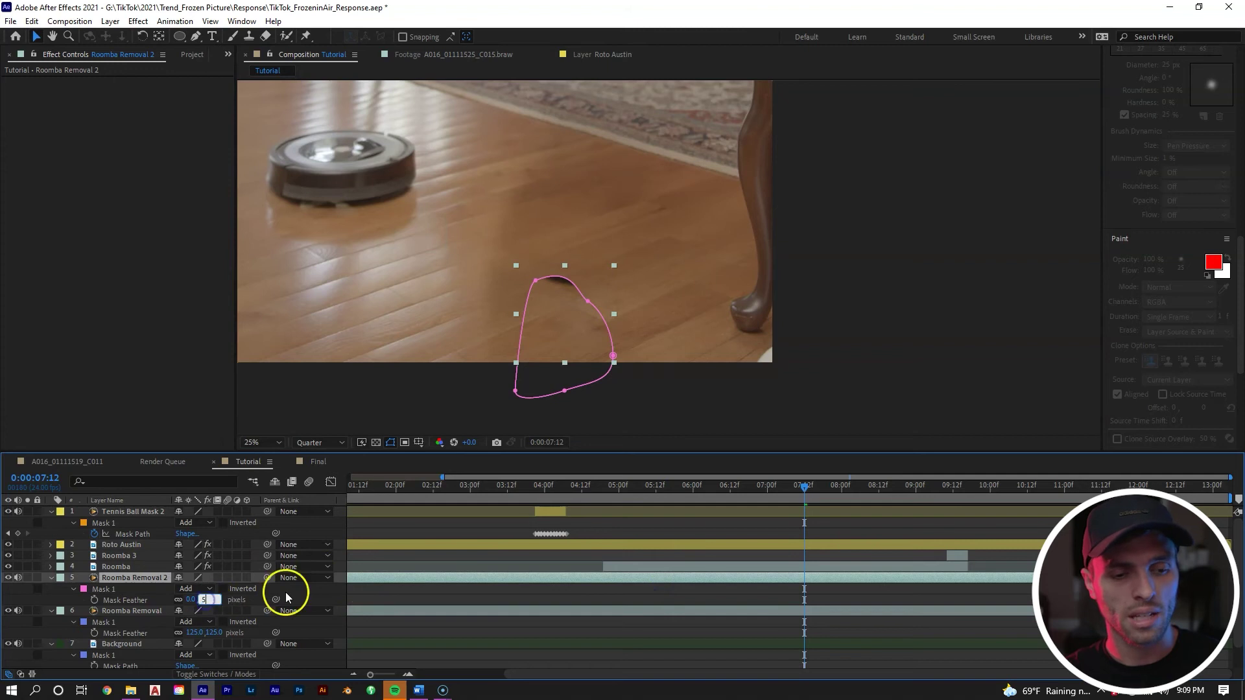
{"action": "left_click", "coordinate": [385, 601]}
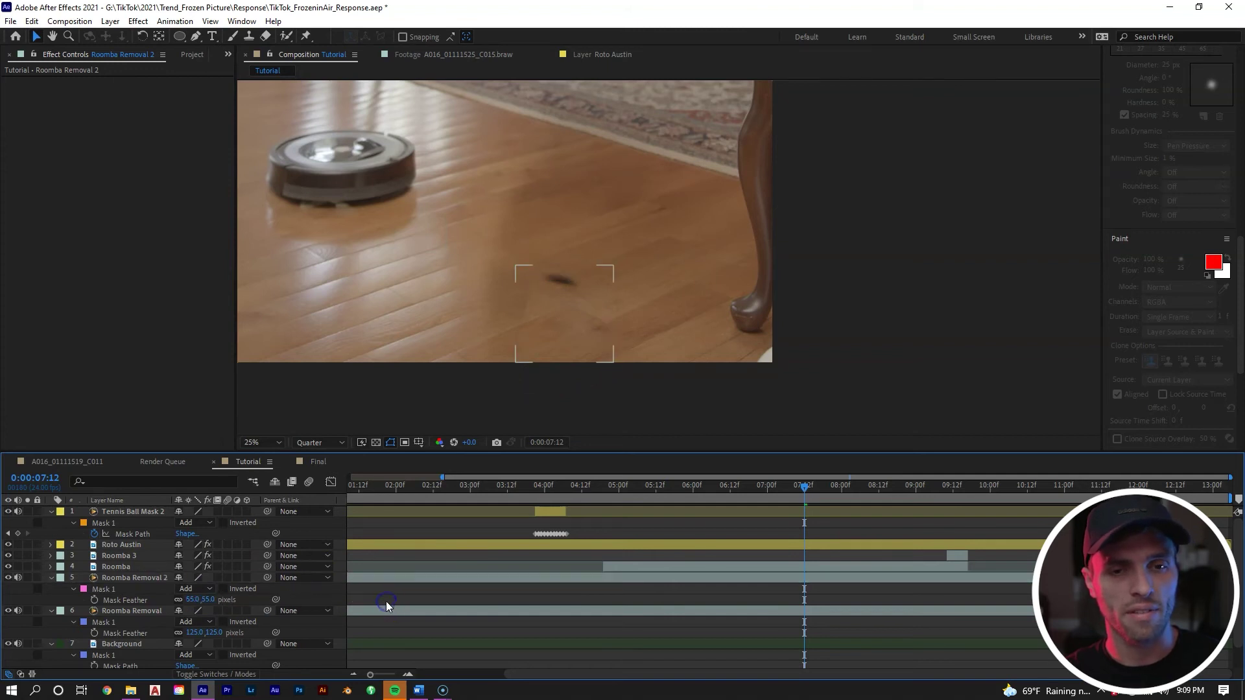
Draw a second mask on Roomba Removal 2 over the dark Roomba remnant above the first mask and set it to Subtract.
{"action": "left_click", "coordinate": [199, 37]}
{"action": "left_click", "coordinate": [647, 582]}
{"action": "left_click", "coordinate": [528, 278]}
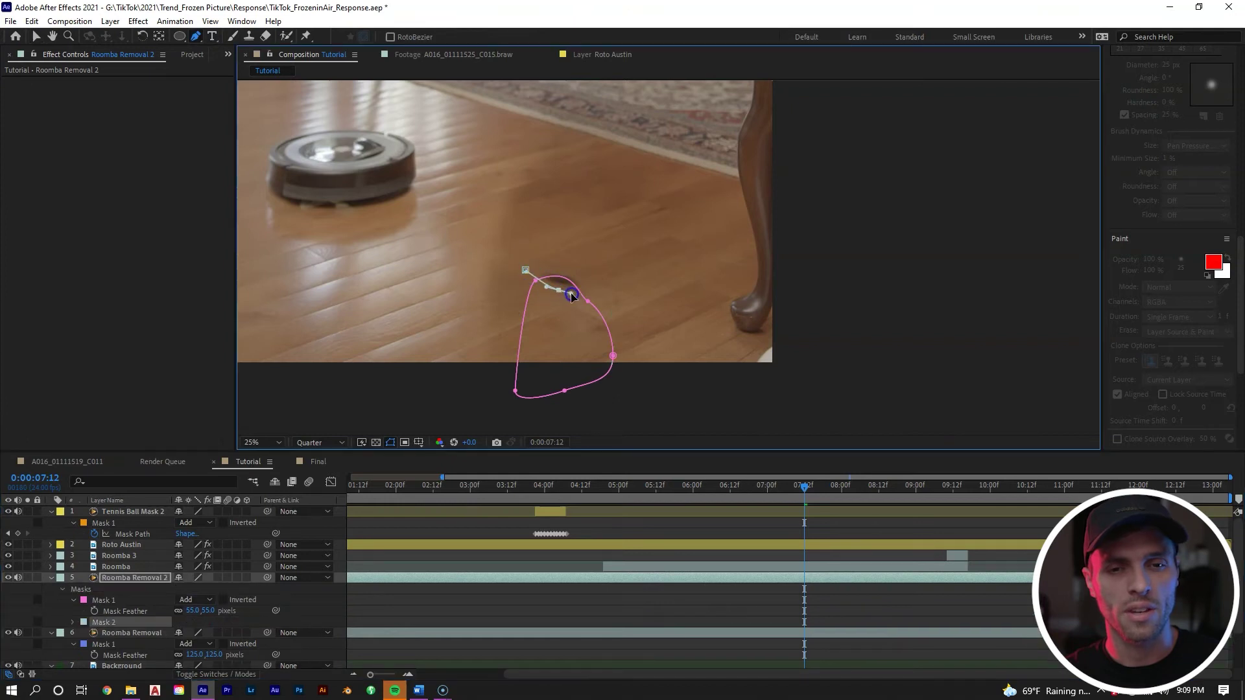
{"action": "left_click", "coordinate": [525, 270]}
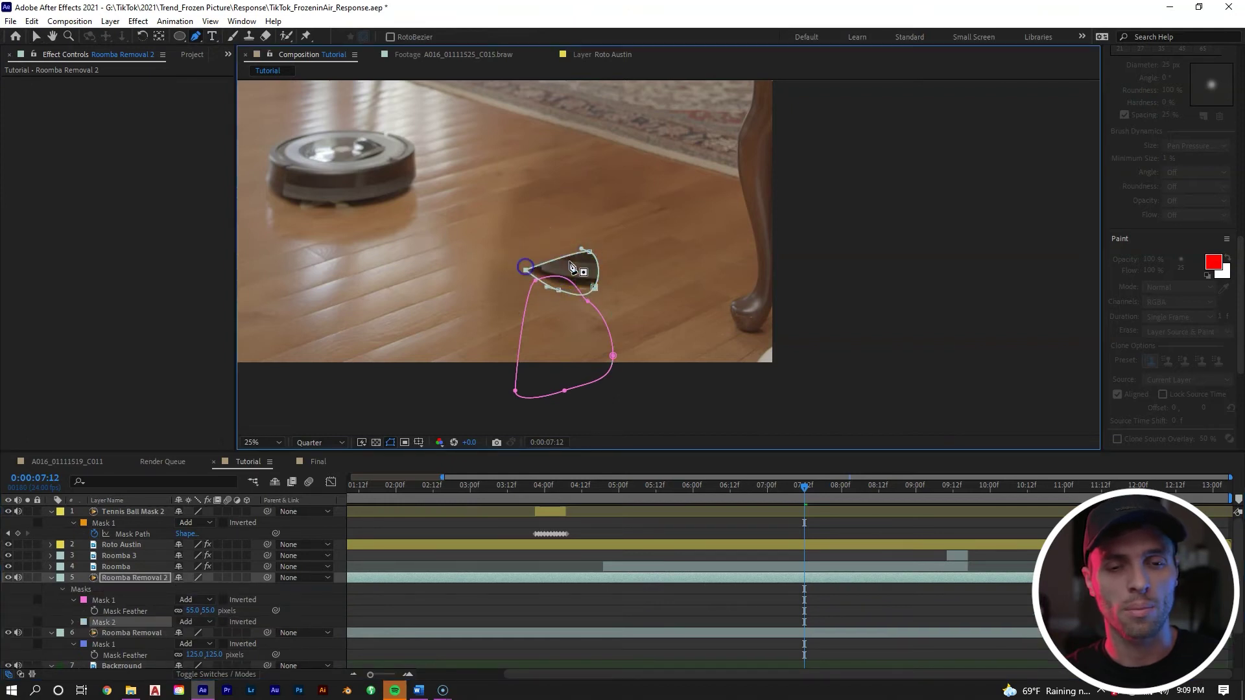
{"action": "scroll", "coordinate": [573, 285], "scroll_direction": "up", "scroll_amount": 1}
{"action": "left_click", "coordinate": [434, 533]}
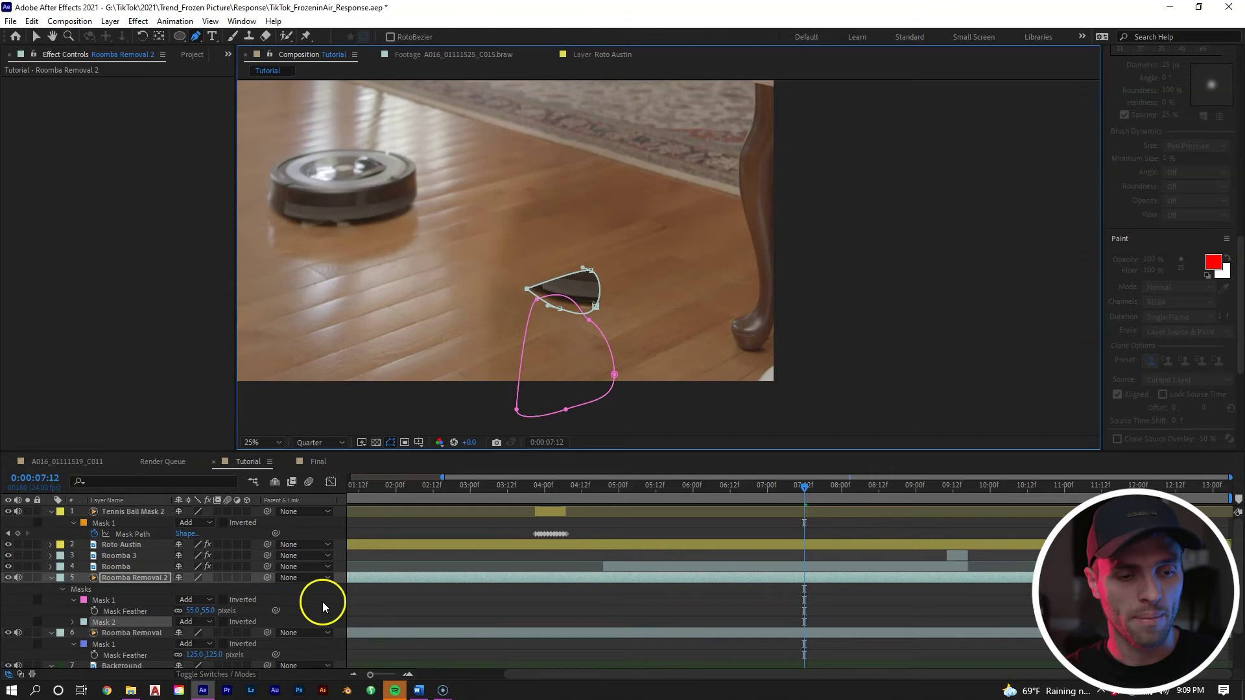
{"action": "left_click", "coordinate": [207, 625]}
{"action": "left_click", "coordinate": [214, 550]}
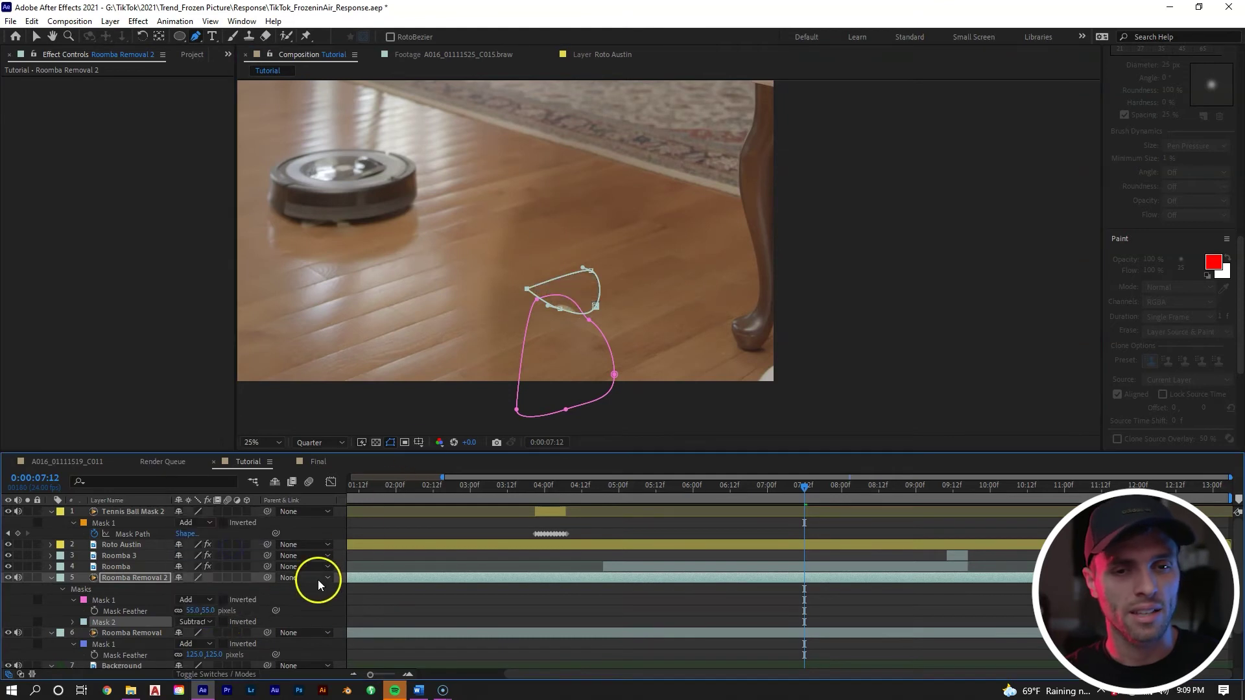
Adjust the lower curve of the subtracting mask on Roomba Removal 2 along the top of the first mask.
{"action": "scroll", "coordinate": [549, 315], "scroll_direction": "up", "scroll_amount": 2}
{"action": "left_click_drag", "start_coordinate": [450, 361], "coordinate": [461, 350]}
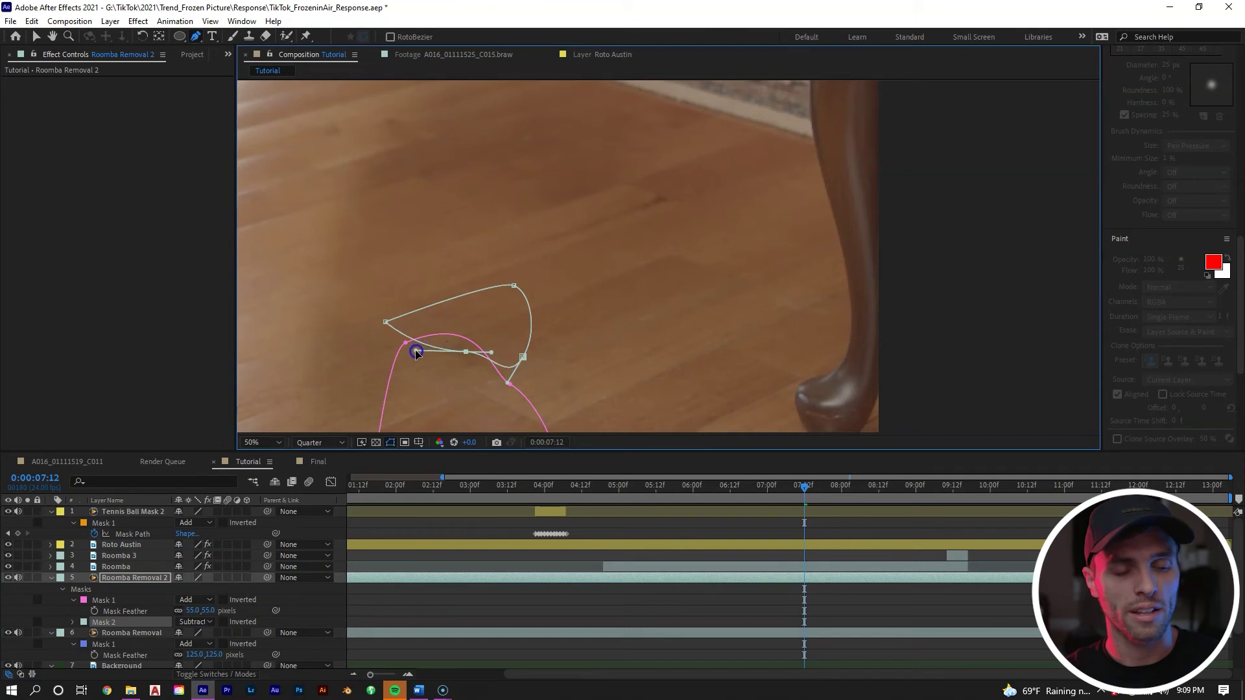
{"action": "left_click_drag", "start_coordinate": [414, 351], "coordinate": [413, 352]}
{"action": "key", "text": "f"}
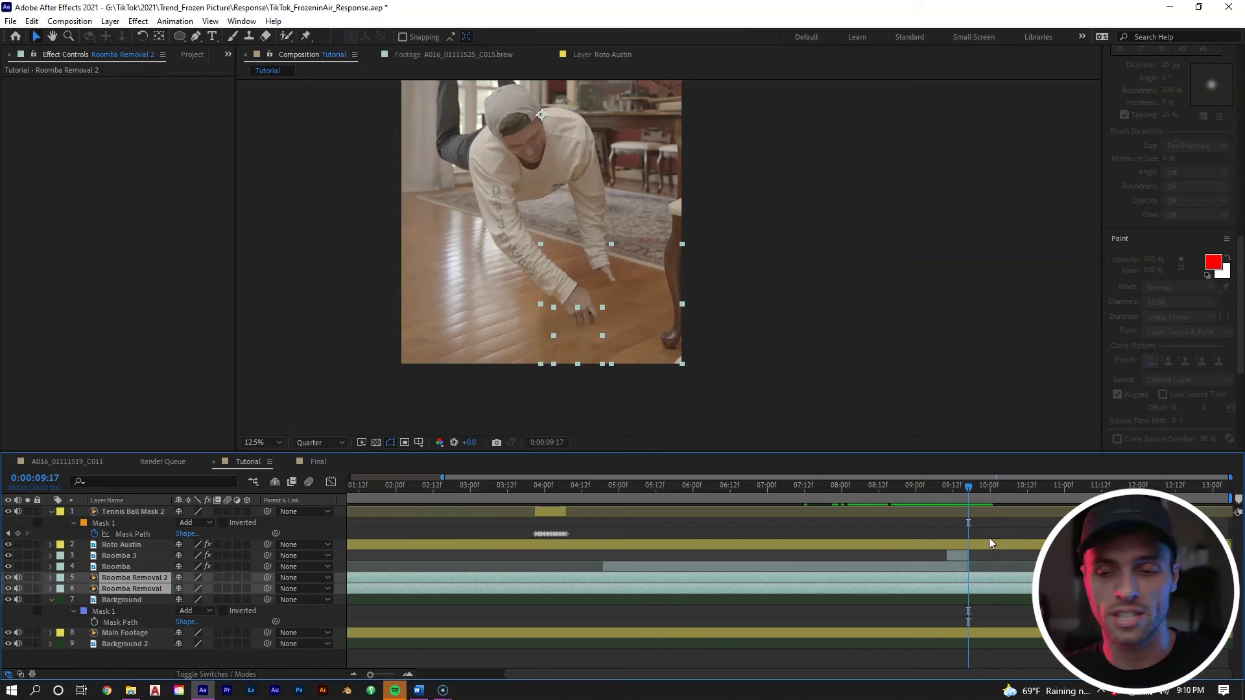
Split both Roomba Removal layers at 0:00:09:17 and delete the parts after the cut.
{"action": "key", "text": "ctrl+shift+d"}
{"action": "left_click", "coordinate": [966, 527]}
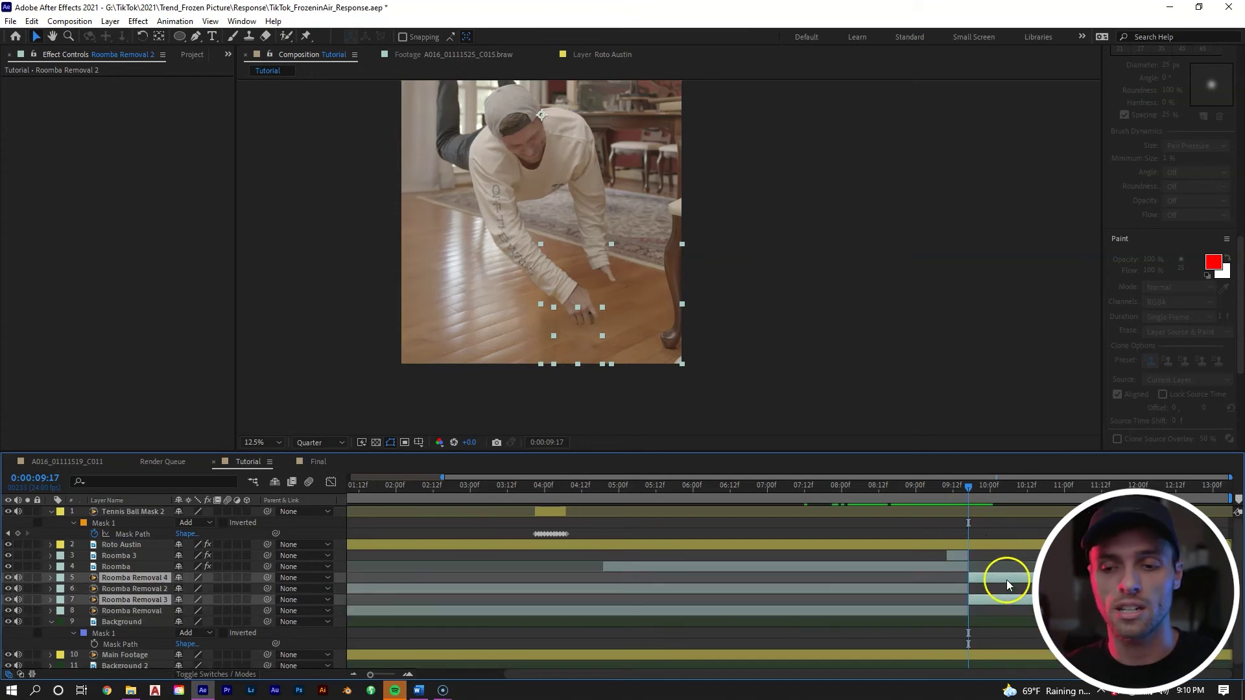
{"action": "key", "text": "Delete"}
{"action": "left_click", "coordinate": [966, 498]}
{"action": "left_click_drag", "start_coordinate": [966, 492], "coordinate": [975, 492]}
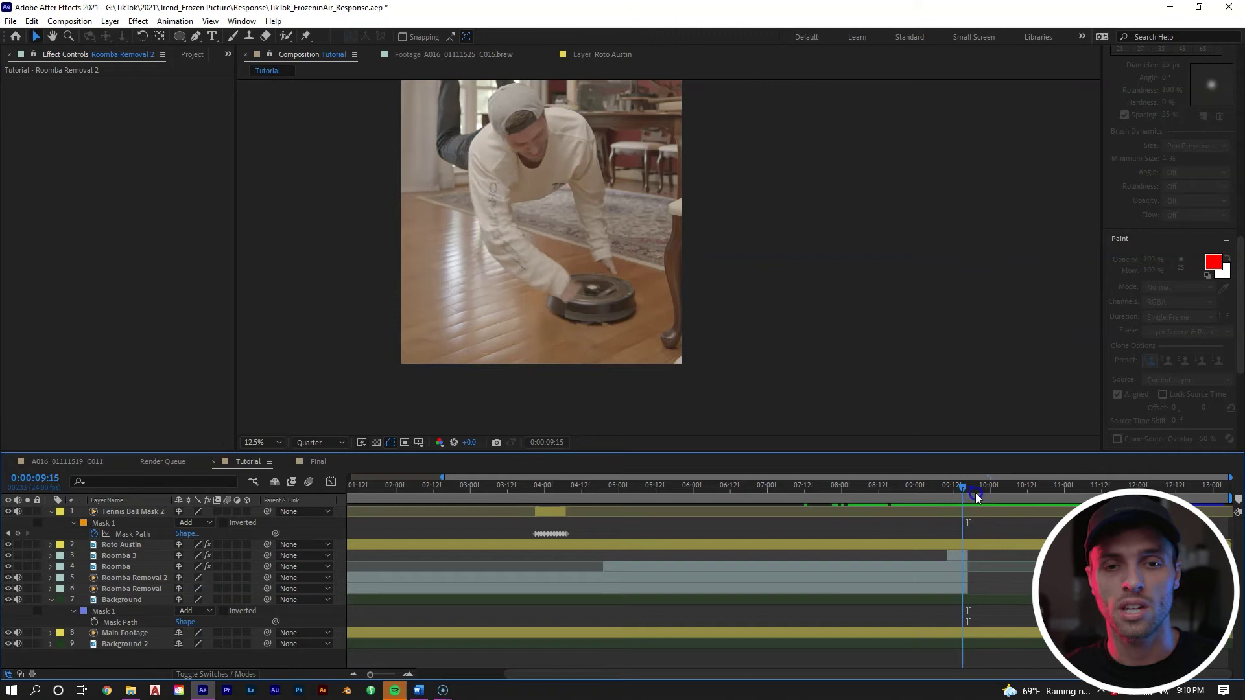
Pre-compose the two Roomba Removal layers into a composition named Roomba Removal.
{"action": "left_click", "coordinate": [937, 577]}
{"action": "left_click", "coordinate": [936, 589], "text": "shift"}
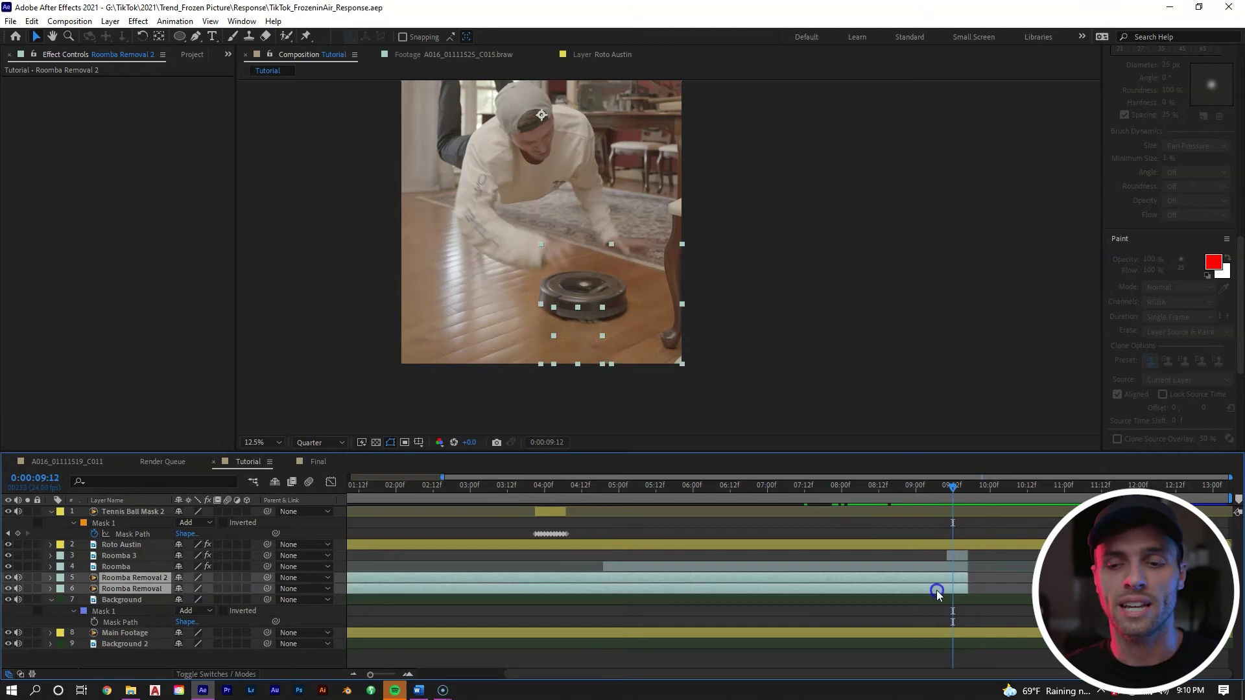
{"action": "right_click", "coordinate": [936, 588]}
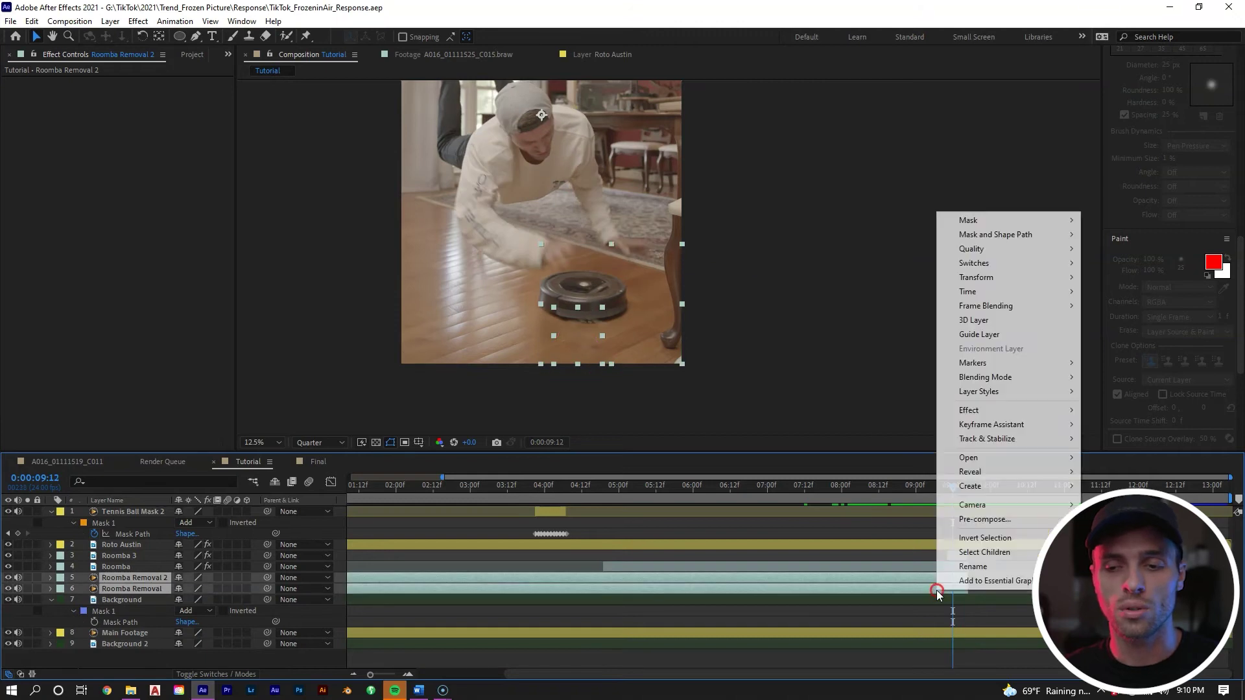
{"action": "left_click", "coordinate": [982, 519]}
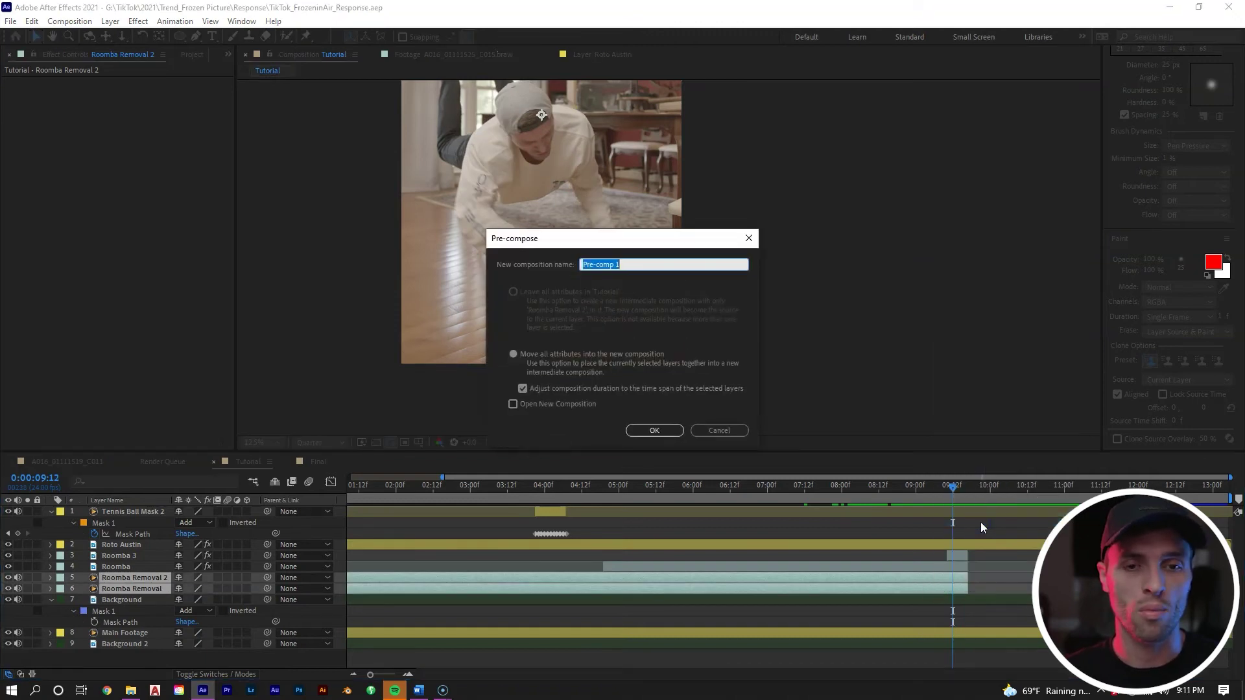
{"action": "type", "text": "Roomba Rem"}
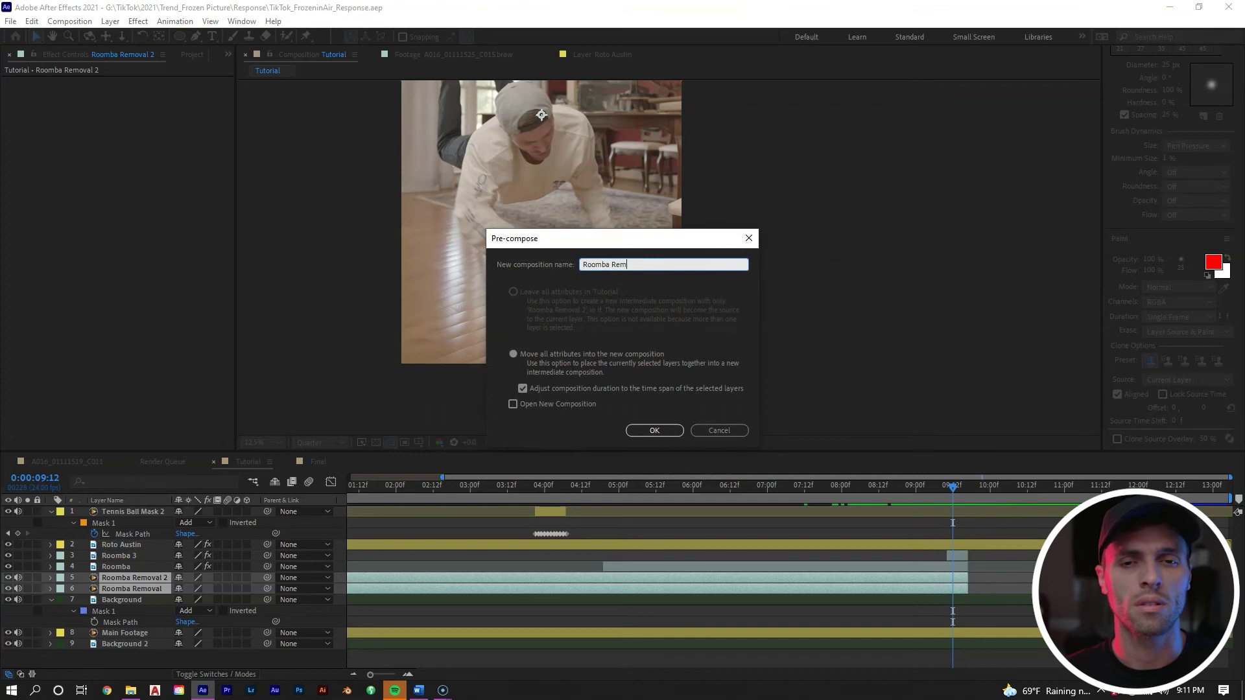
{"action": "type", "text": "oval"}
{"action": "key", "text": "Return"}
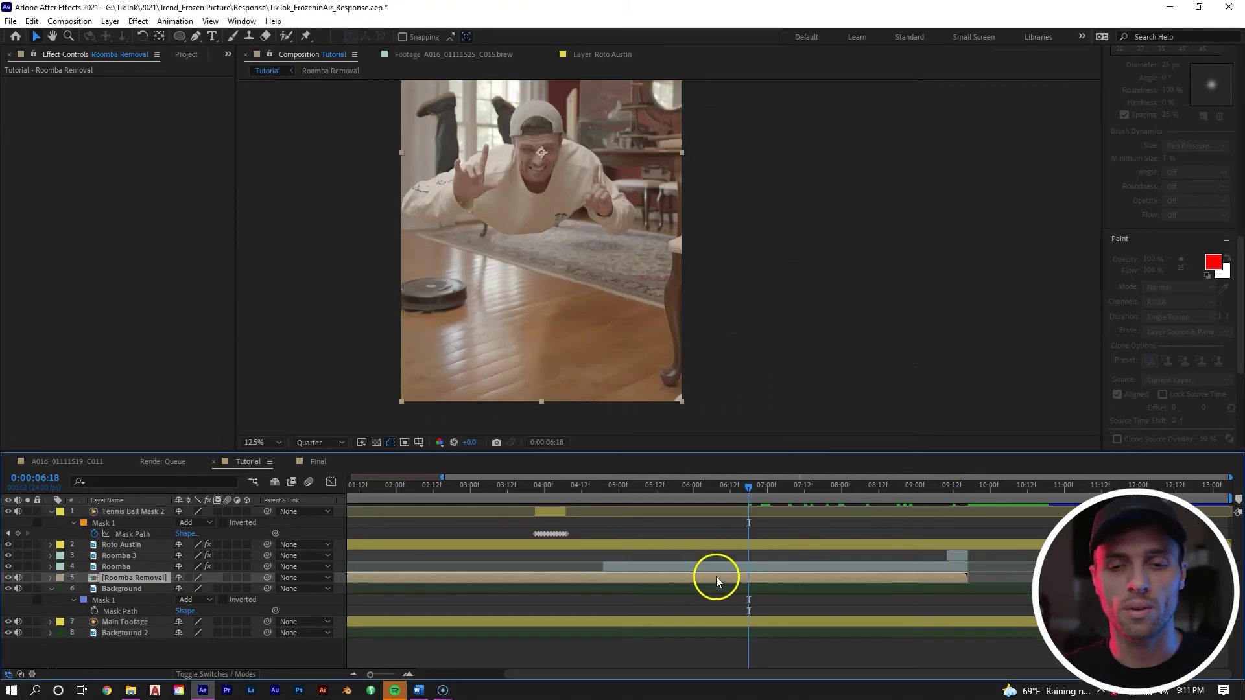
Apply the Lumetri Color effect to the Roomba Removal pre-comp.
{"action": "right_click", "coordinate": [715, 577]}
{"action": "mouse_move", "coordinate": [842, 397]}
{"action": "left_click", "coordinate": [966, 155]}
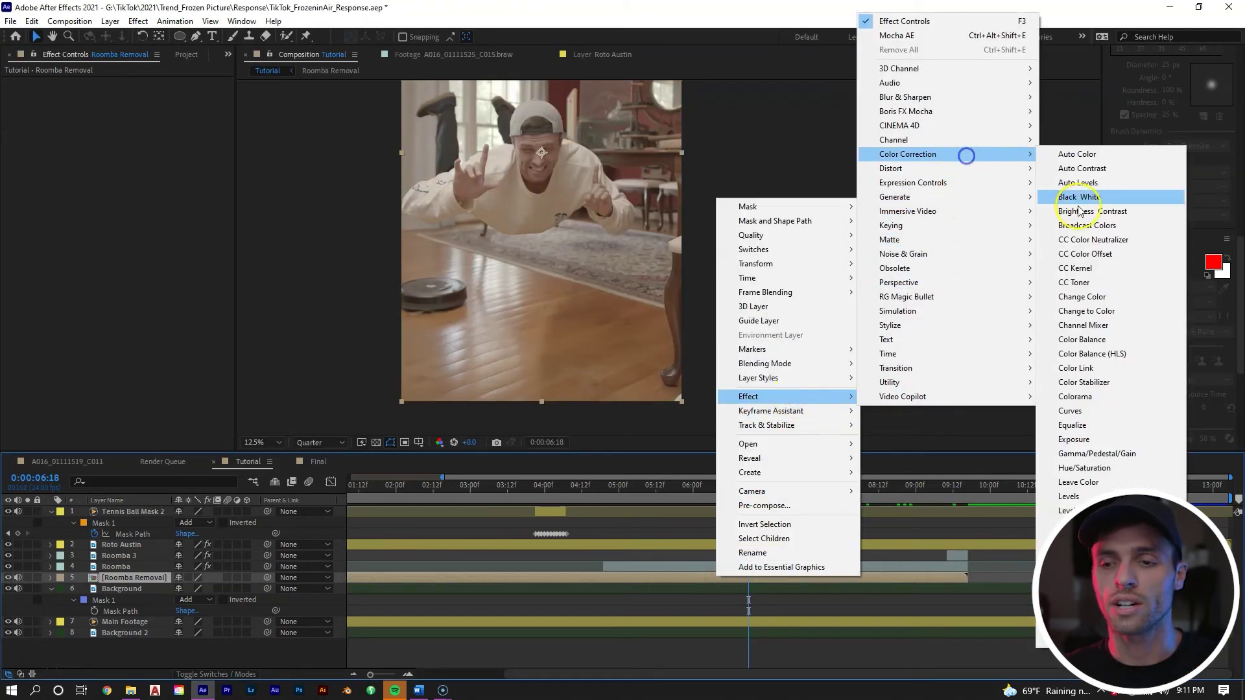
{"action": "left_click", "coordinate": [1079, 524]}
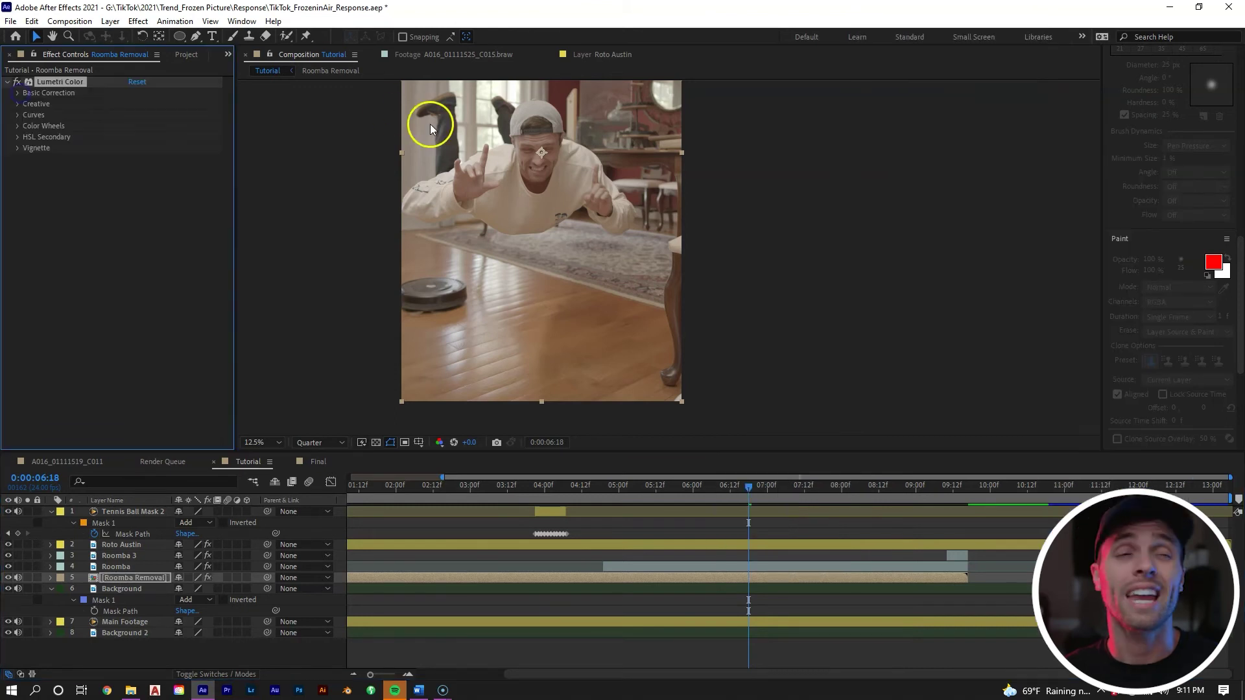
Match the Roomba Removal patch to the floor with Lumetri temperature -17, contrast -13, highlights 48 and whites 14.
{"action": "left_click", "coordinate": [17, 93]}
{"action": "left_click_drag", "start_coordinate": [629, 293], "coordinate": [644, 255]}
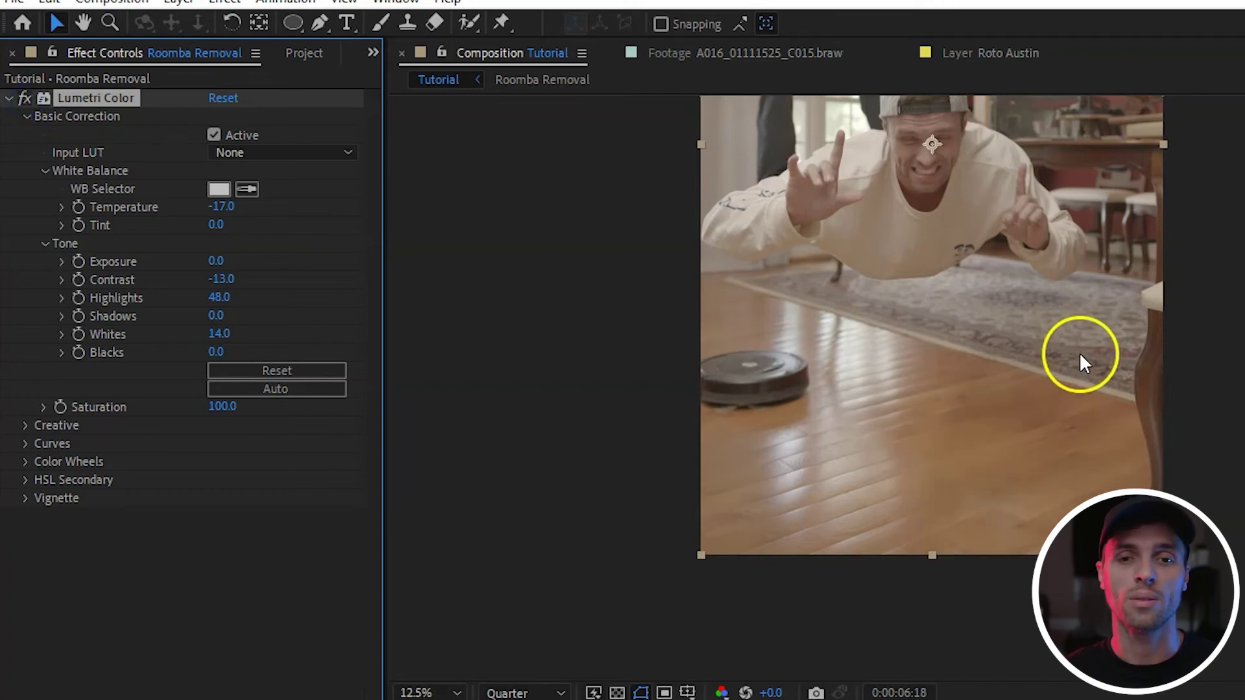
{"action": "left_click_drag", "start_coordinate": [1078, 356], "coordinate": [1048, 394]}
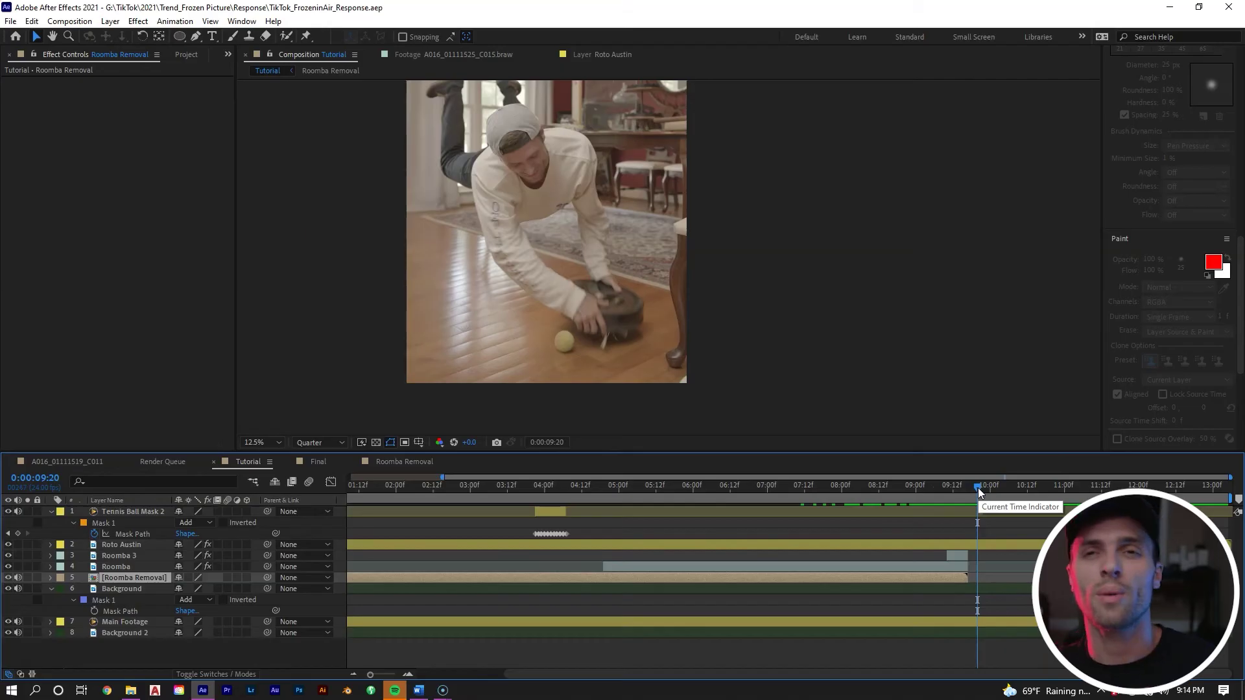
At 0:00:10:11, duplicate the Main Footage layer, name the copy Roomba, and place it directly below the rotoscoped man layer.
{"action": "left_click_drag", "start_coordinate": [978, 489], "coordinate": [1027, 488]}
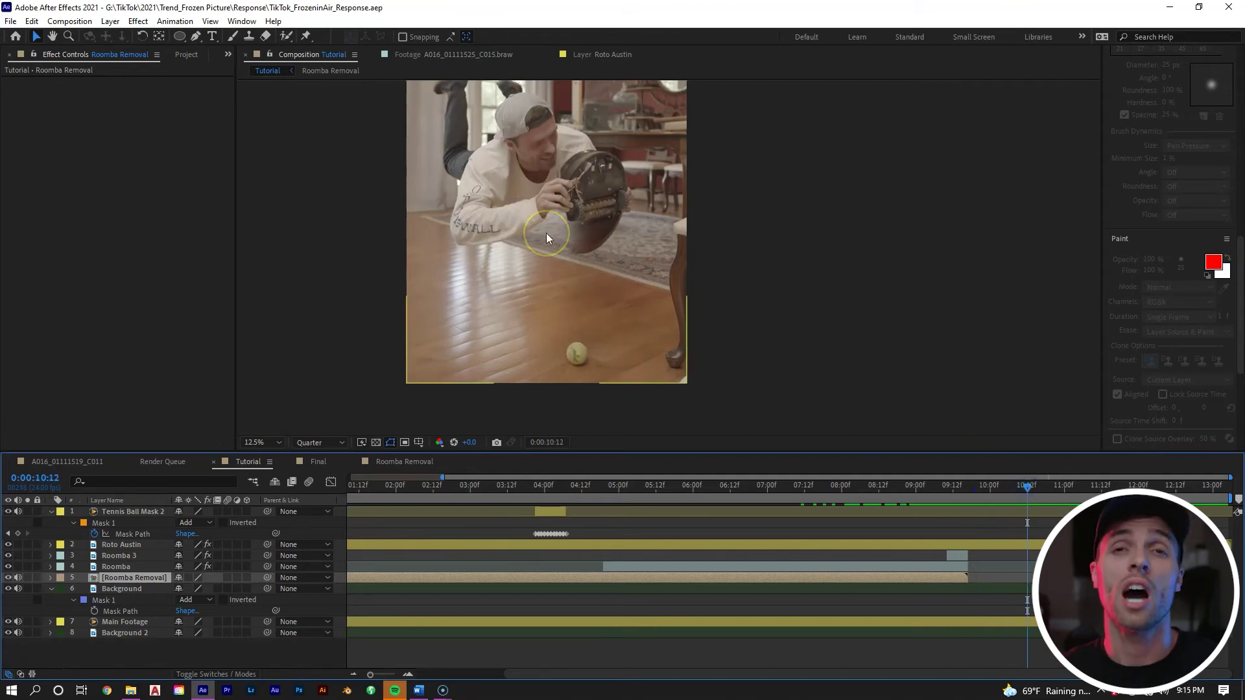
{"action": "left_click", "coordinate": [557, 190]}
{"action": "left_click", "coordinate": [1033, 494]}
{"action": "left_click", "coordinate": [570, 236]}
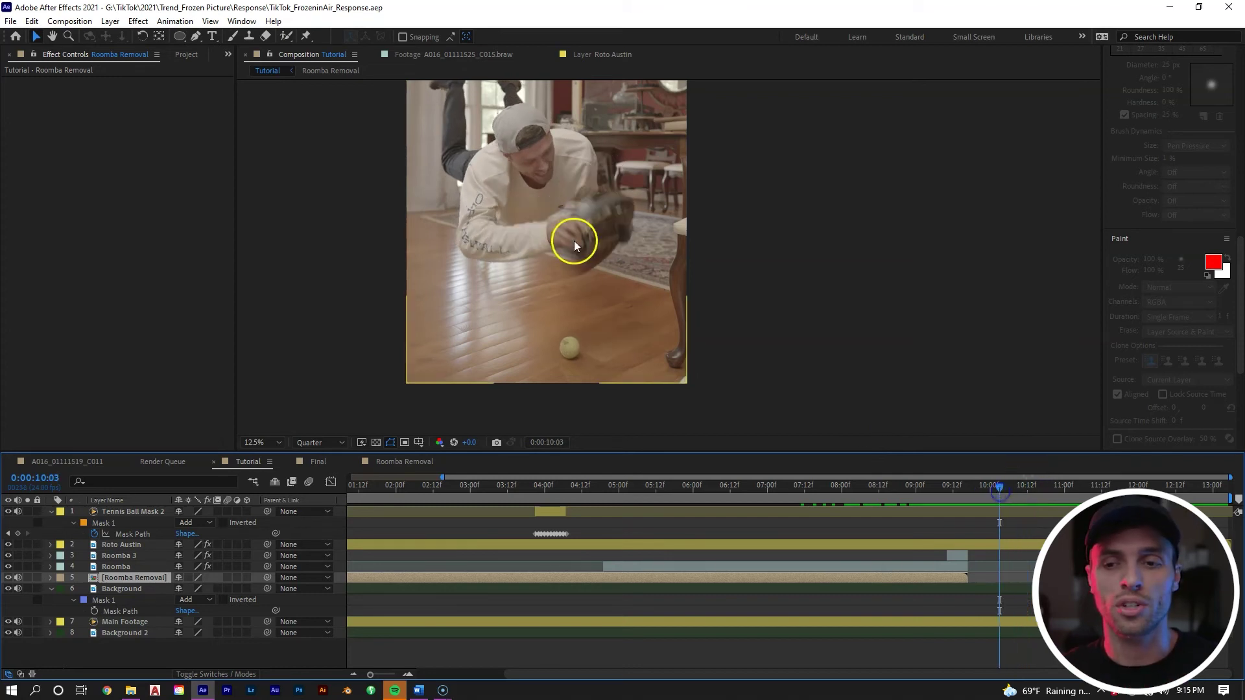
{"action": "mouse_move", "coordinate": [1017, 504]}
{"action": "left_mouse_down"}
{"action": "mouse_move", "coordinate": [996, 491]}
{"action": "mouse_move", "coordinate": [1024, 486]}
{"action": "left_mouse_up"}
{"action": "left_click", "coordinate": [600, 238]}
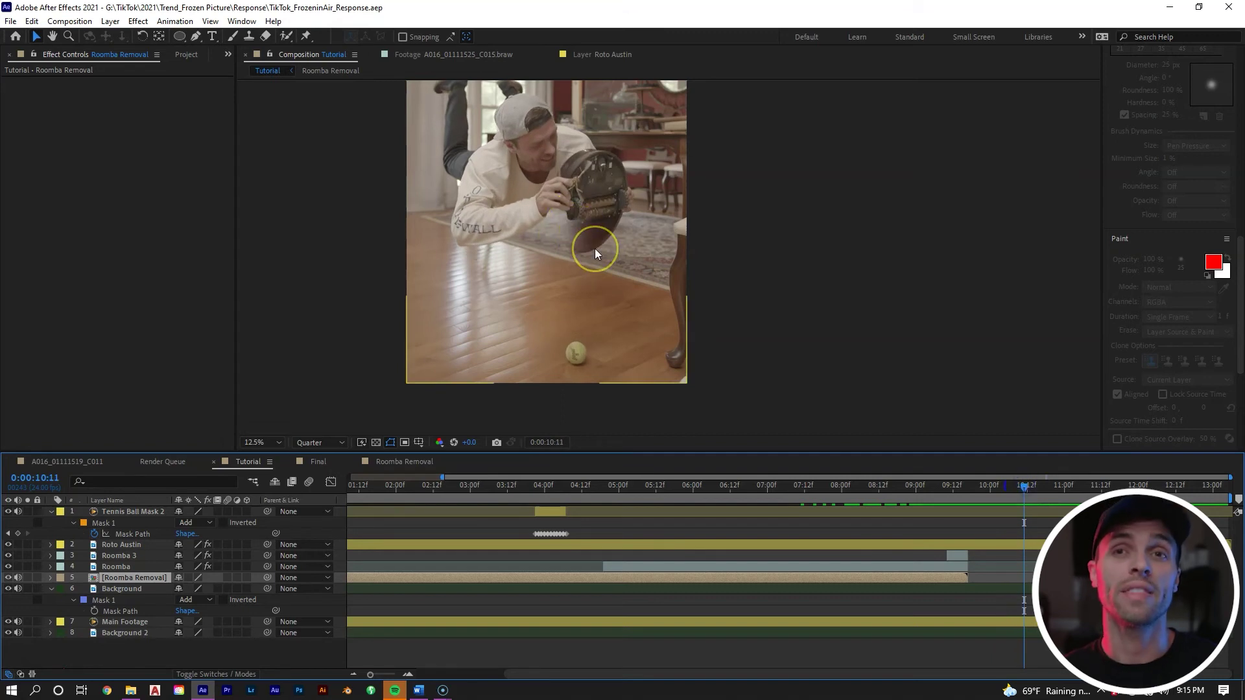
{"action": "left_click", "coordinate": [994, 621]}
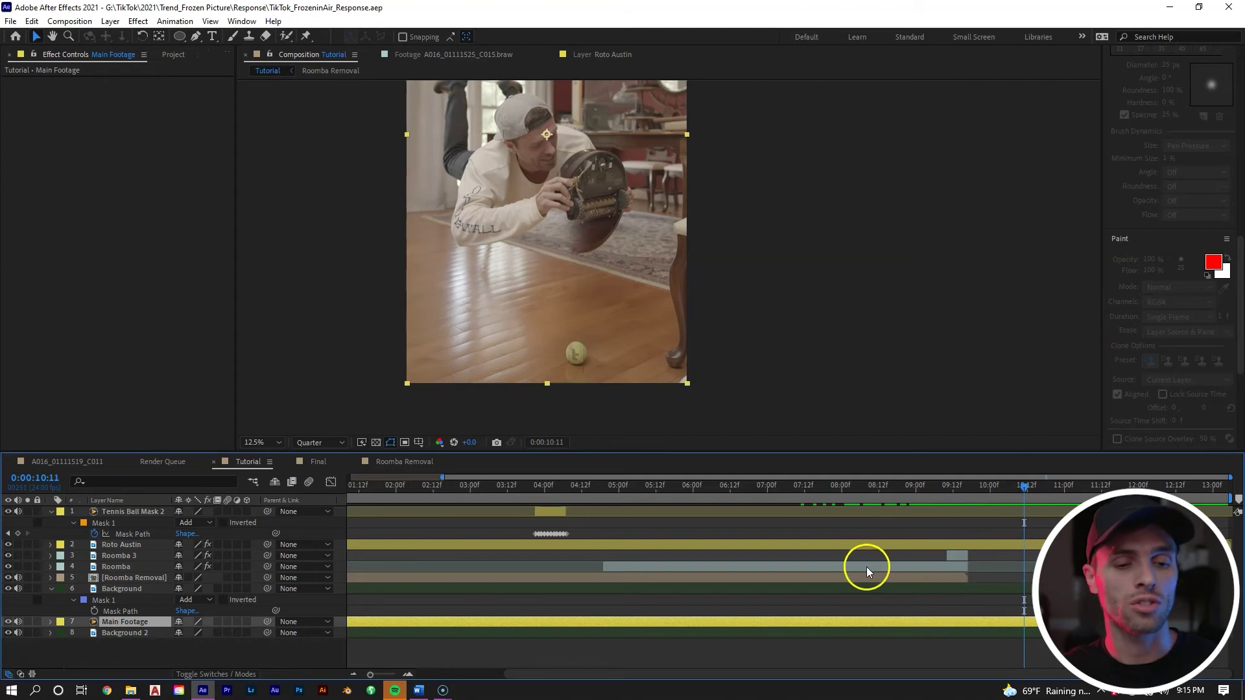
{"action": "key", "text": "ctrl+d"}
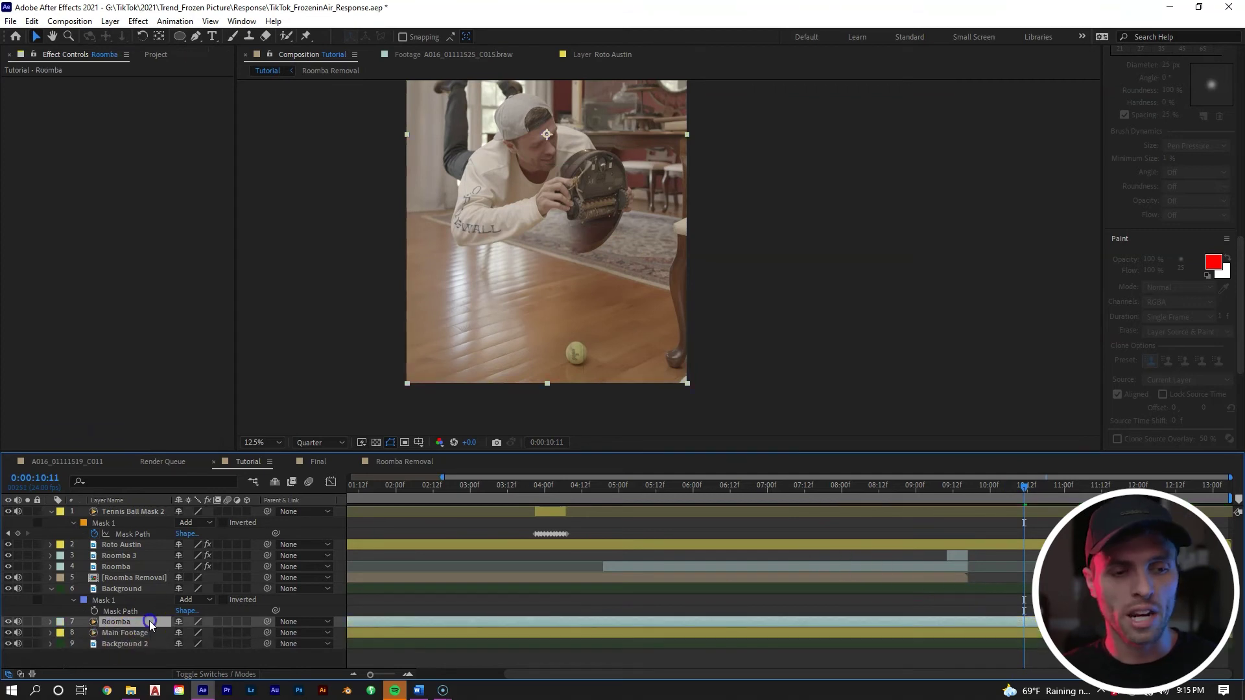
{"action": "left_click_drag", "start_coordinate": [149, 621], "coordinate": [159, 553]}
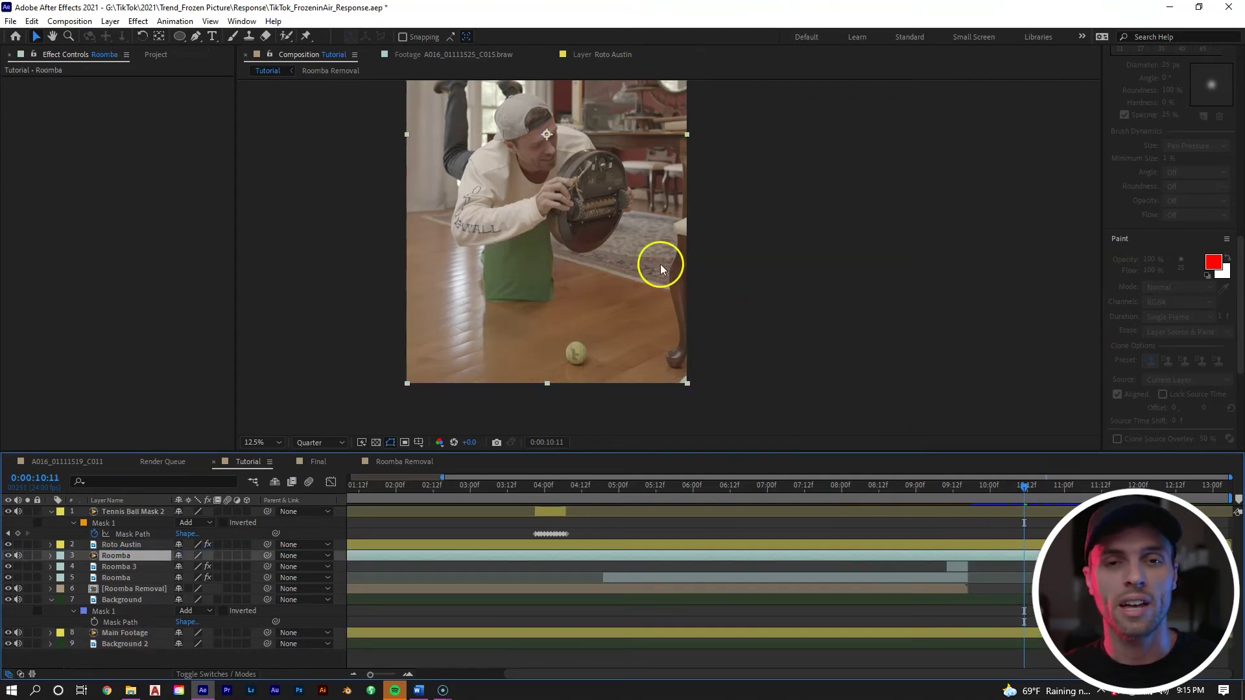
Mask the lifted Roomba on the new Roomba layer at 0:00:10:11 and set the mask mode to None.
{"action": "scroll", "coordinate": [661, 266], "scroll_direction": "up", "scroll_amount": 4}
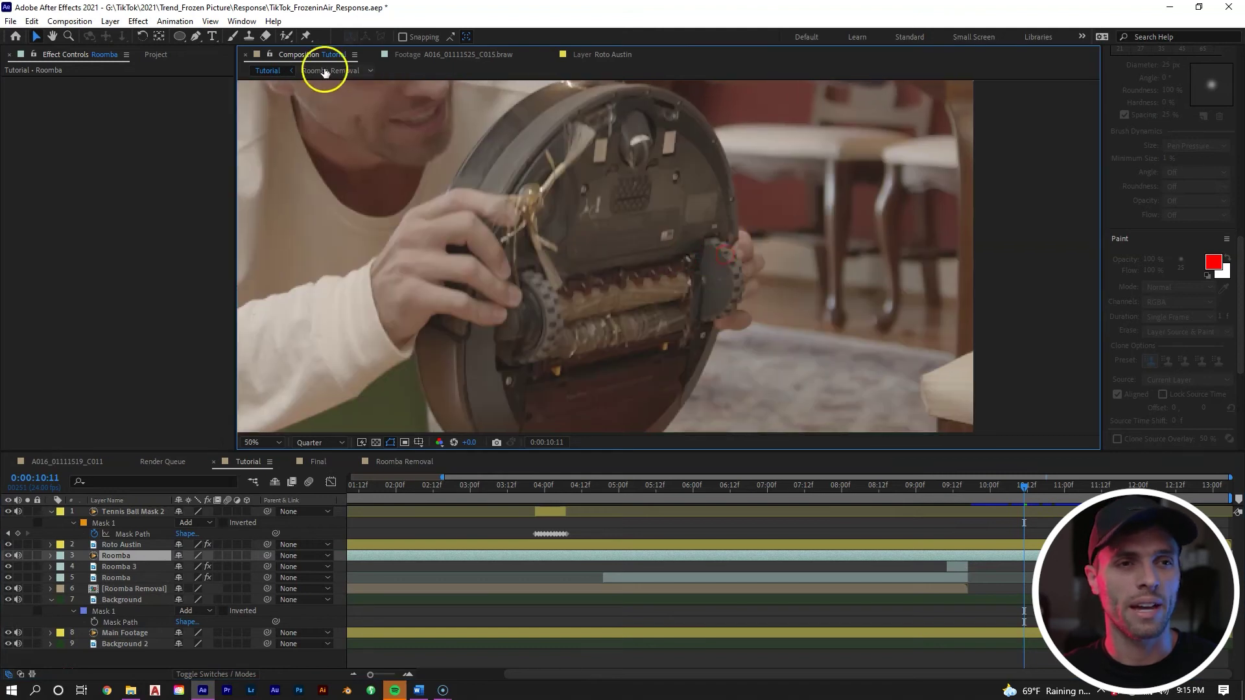
{"action": "left_click", "coordinate": [196, 36]}
{"action": "key", "text": "f"}
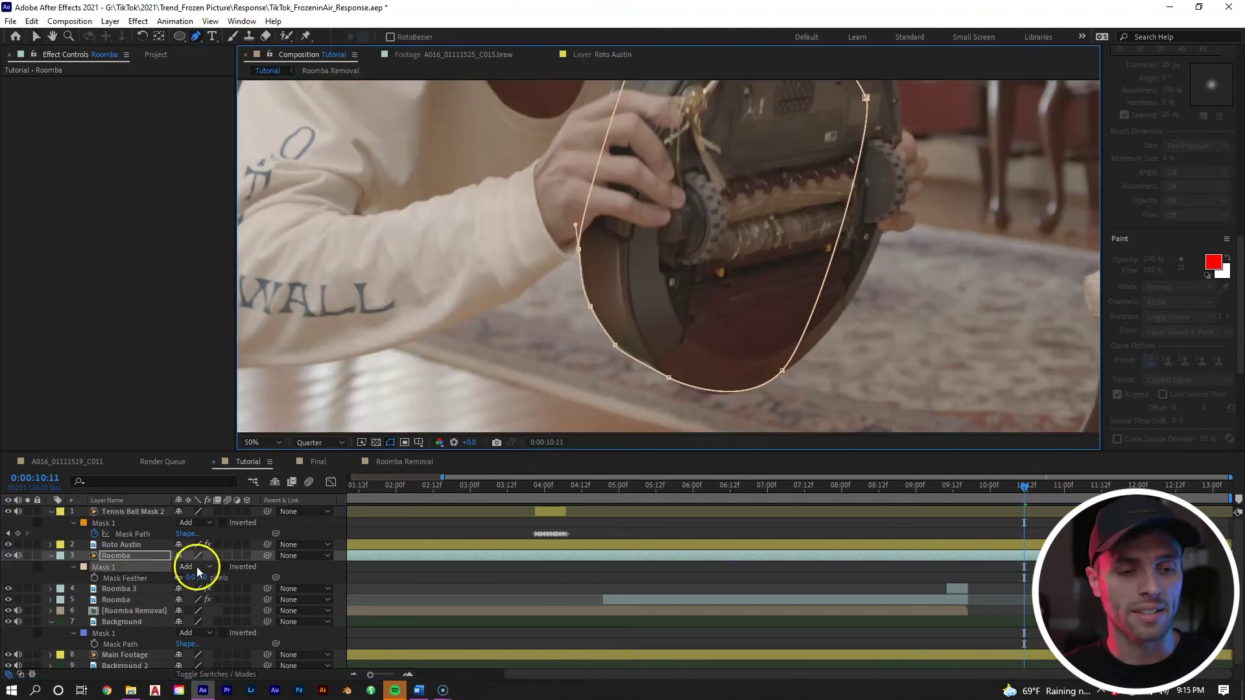
{"action": "left_click", "coordinate": [192, 568]}
{"action": "left_click", "coordinate": [204, 580]}
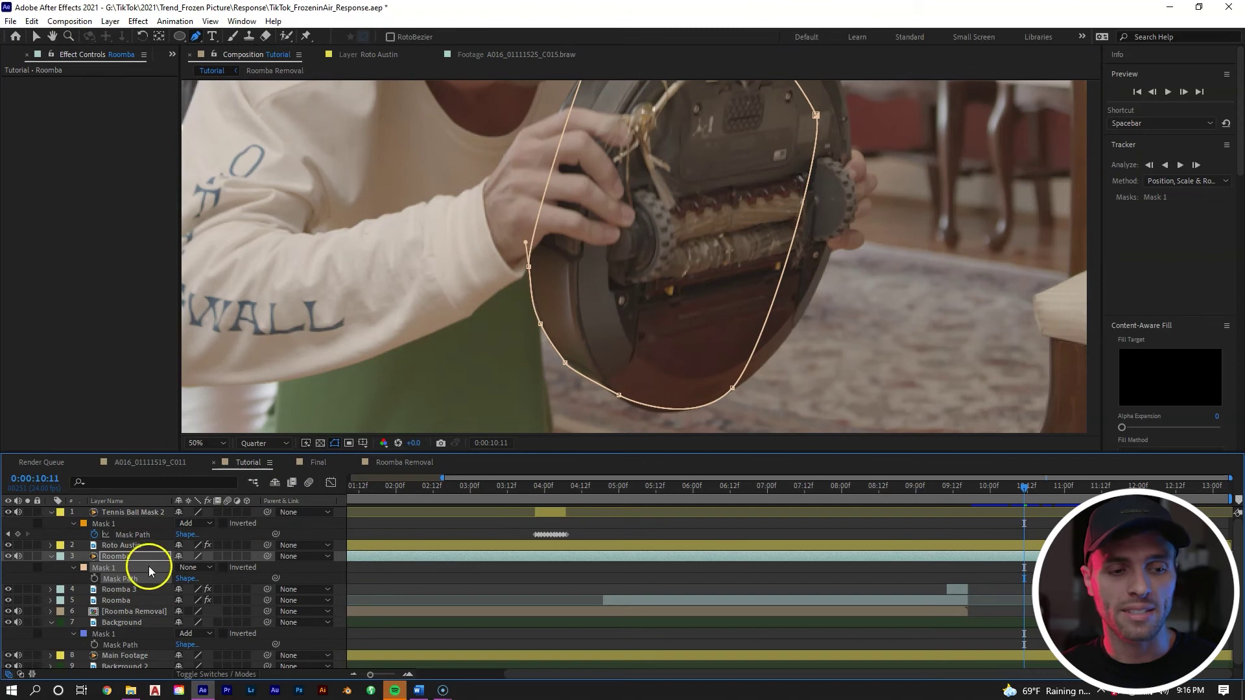
Track the Roomba layer's Mask 1 forward from 0:00:10:11 using position, scale and rotation.
{"action": "left_click", "coordinate": [156, 577]}
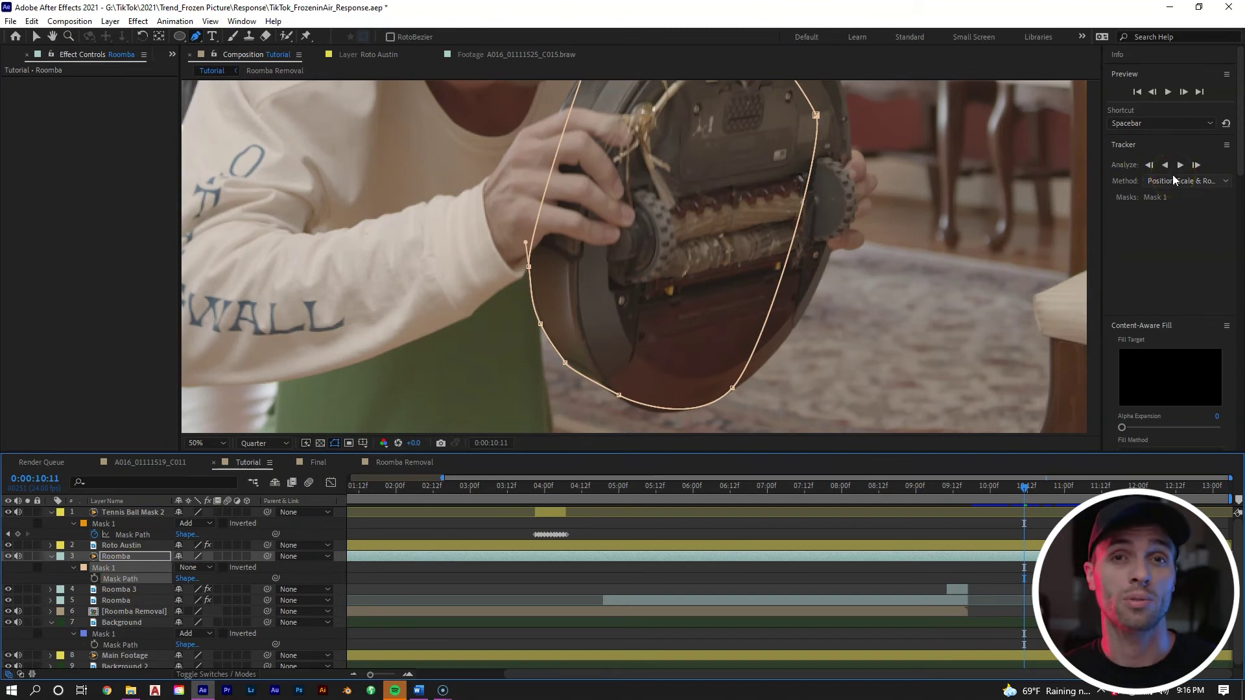
{"action": "left_click", "coordinate": [1167, 166]}
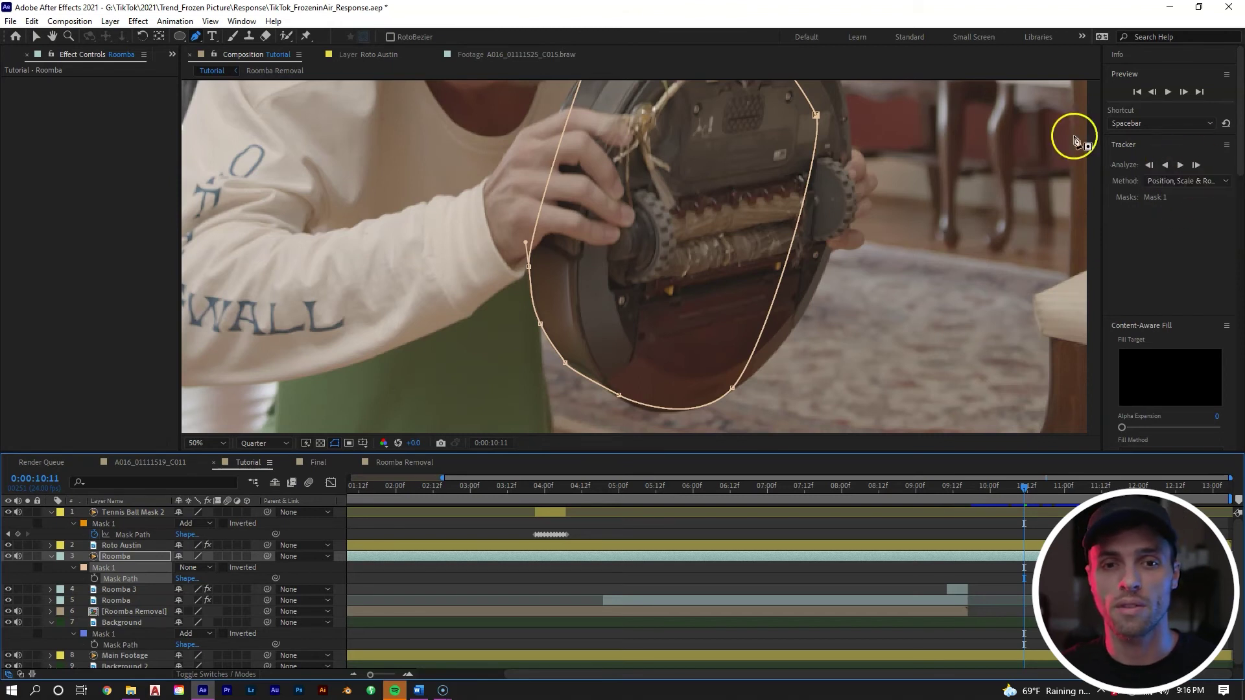
{"action": "left_click", "coordinate": [1193, 166]}
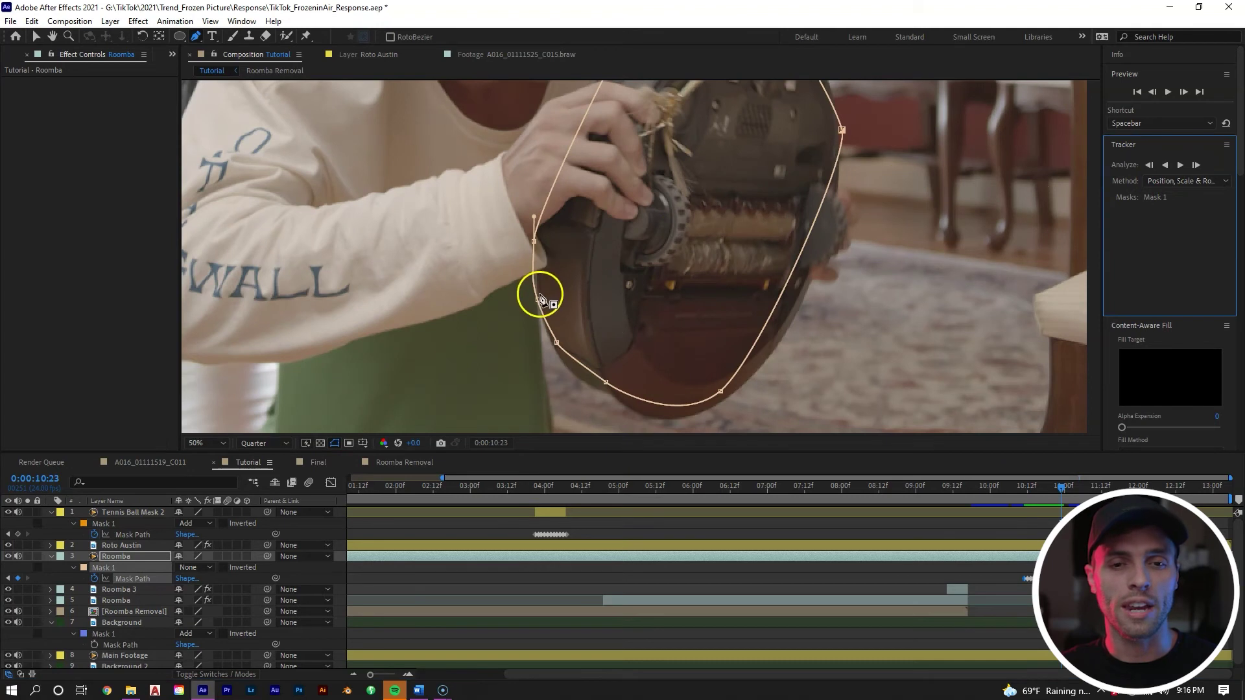
Correct the tracked mask's lower-edge points to follow the Roomba's outline at 0:00:10:23.
{"action": "left_click", "coordinate": [36, 36]}
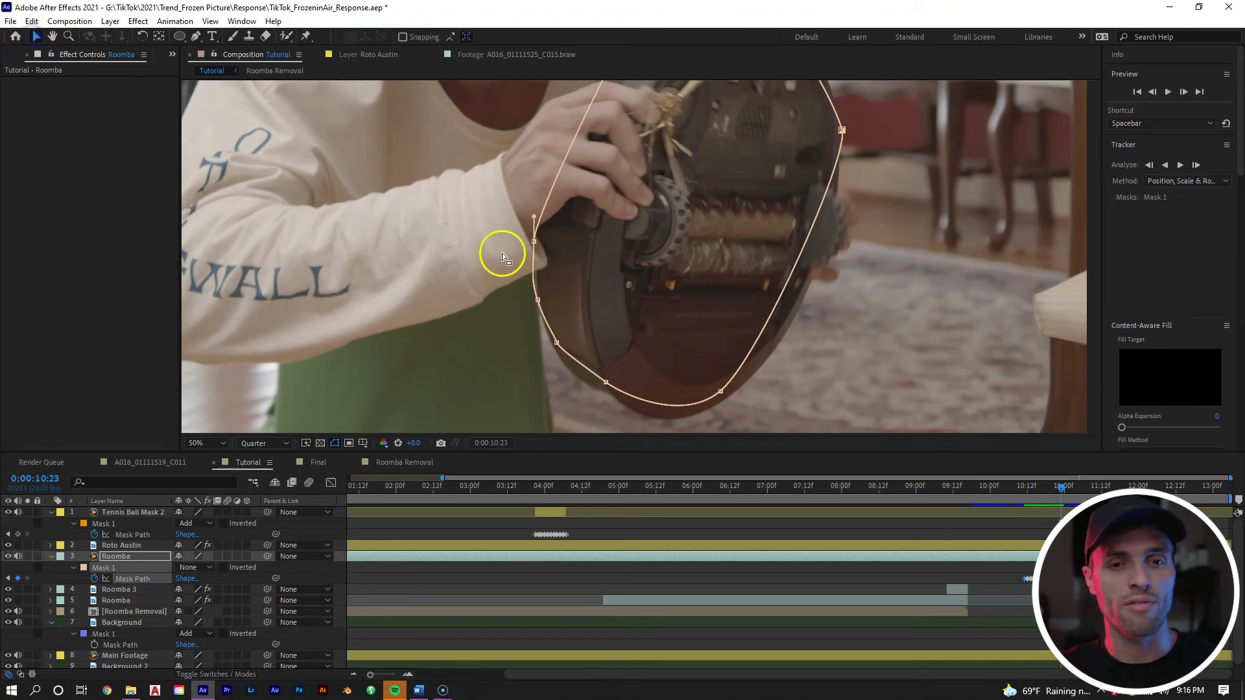
{"action": "left_click", "coordinate": [541, 309]}
{"action": "left_click_drag", "start_coordinate": [541, 309], "coordinate": [556, 352]}
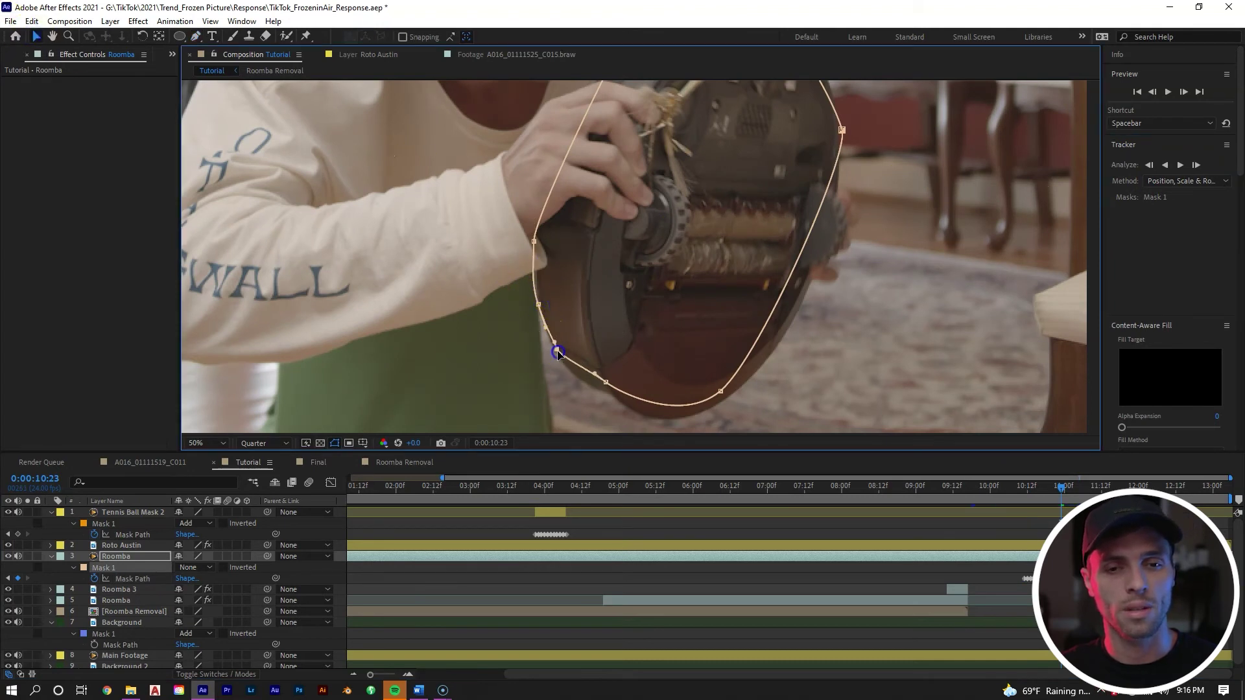
{"action": "left_click_drag", "start_coordinate": [531, 242], "coordinate": [537, 241]}
{"action": "left_click", "coordinate": [613, 358]}
{"action": "left_click_drag", "start_coordinate": [607, 383], "coordinate": [604, 393]}
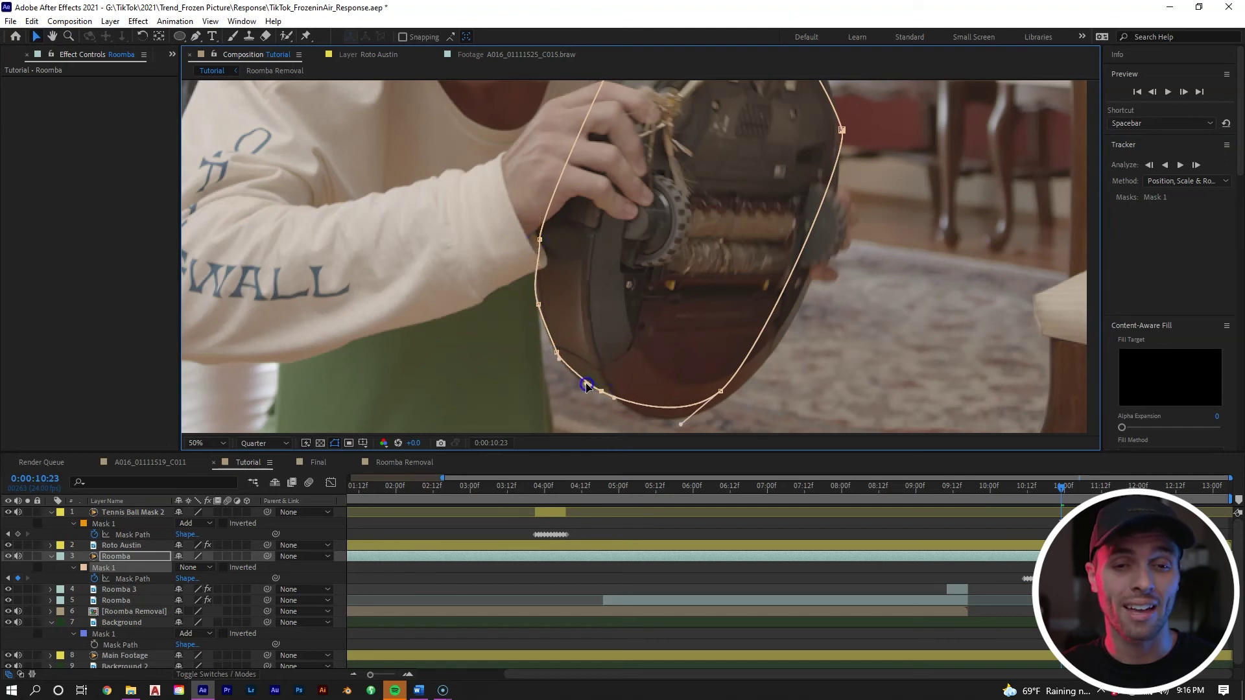
{"action": "left_click", "coordinate": [554, 357]}
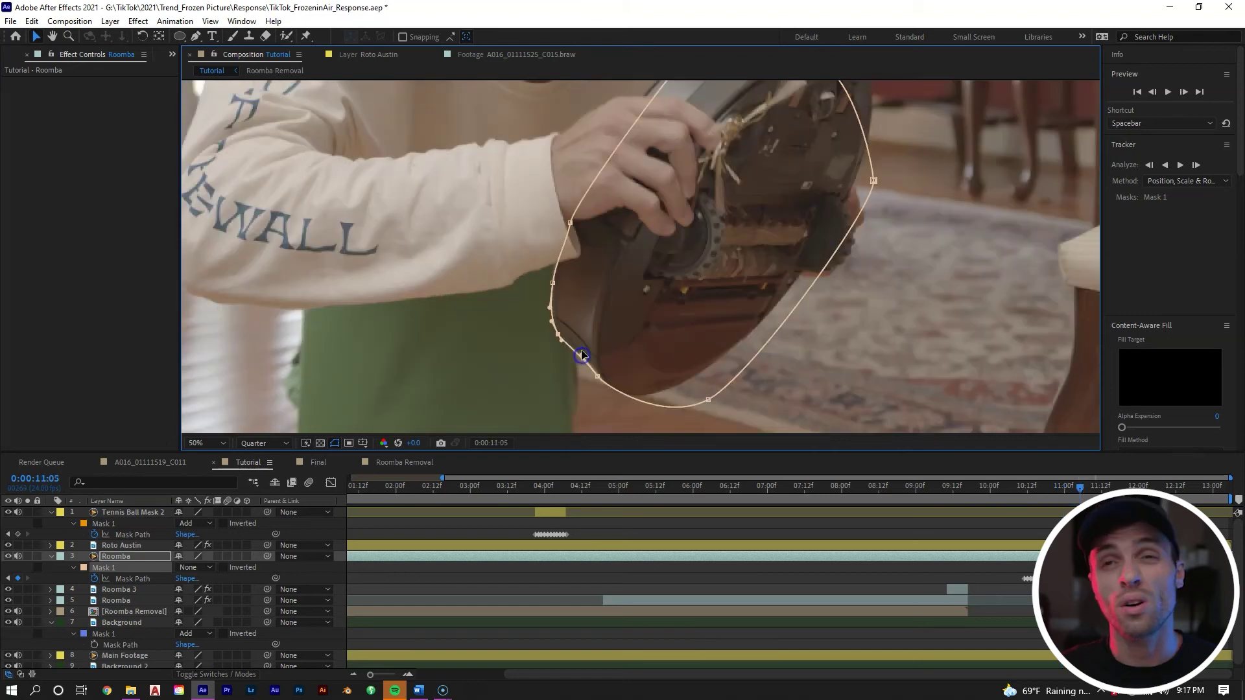
Refine the Roomba mask path at 0:00:11:05 and in the frames that follow.
{"action": "left_click", "coordinate": [599, 375]}
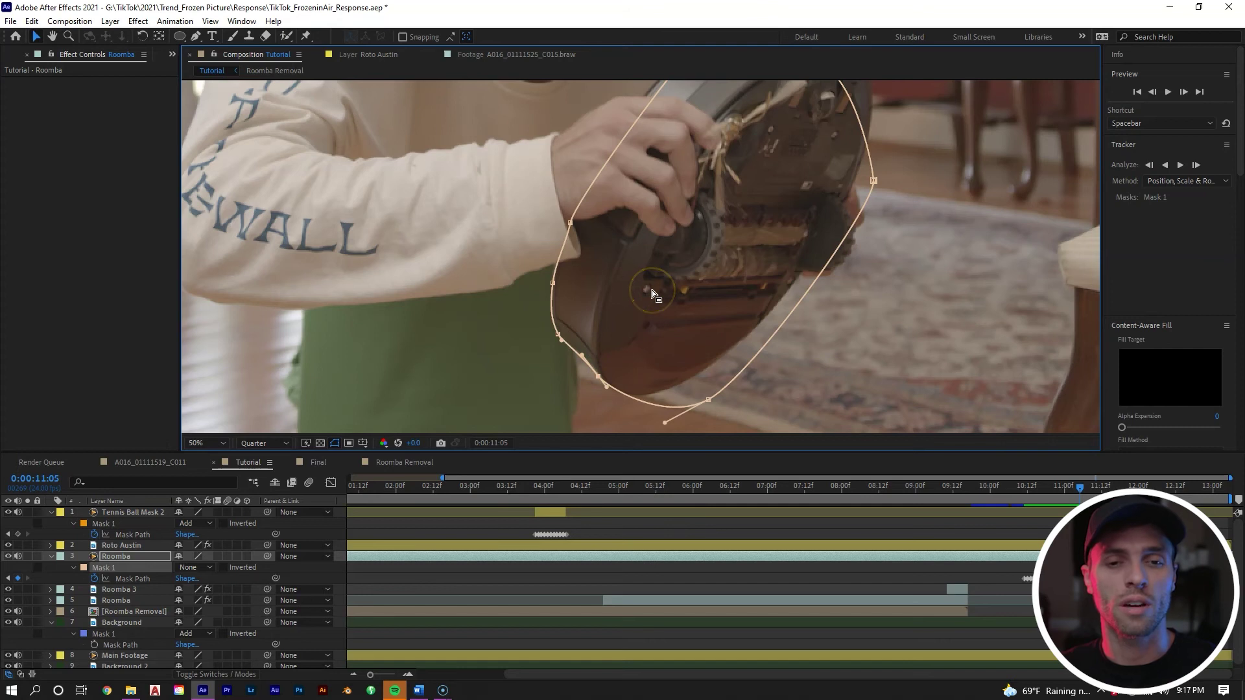
{"action": "key", "text": "Page_Down"}
{"action": "key", "text": "Page_Down"}
{"action": "key", "text": "Page_Down"}
{"action": "left_click_drag", "start_coordinate": [508, 206], "coordinate": [842, 490]}
{"action": "left_click_drag", "start_coordinate": [643, 227], "coordinate": [643, 414]}
{"action": "left_click_drag", "start_coordinate": [569, 162], "coordinate": [569, 382]}
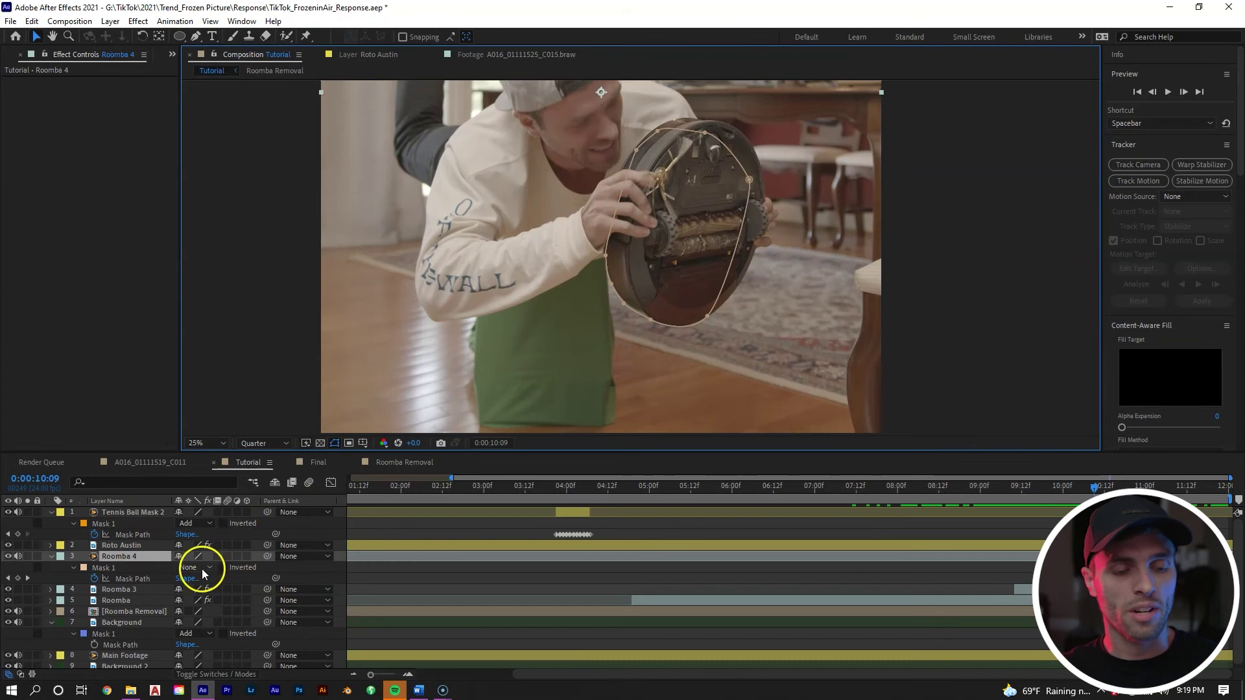
Set the Roomba 4 mask mode to Add and its mask feather to 15 pixels.
{"action": "left_click", "coordinate": [196, 570]}
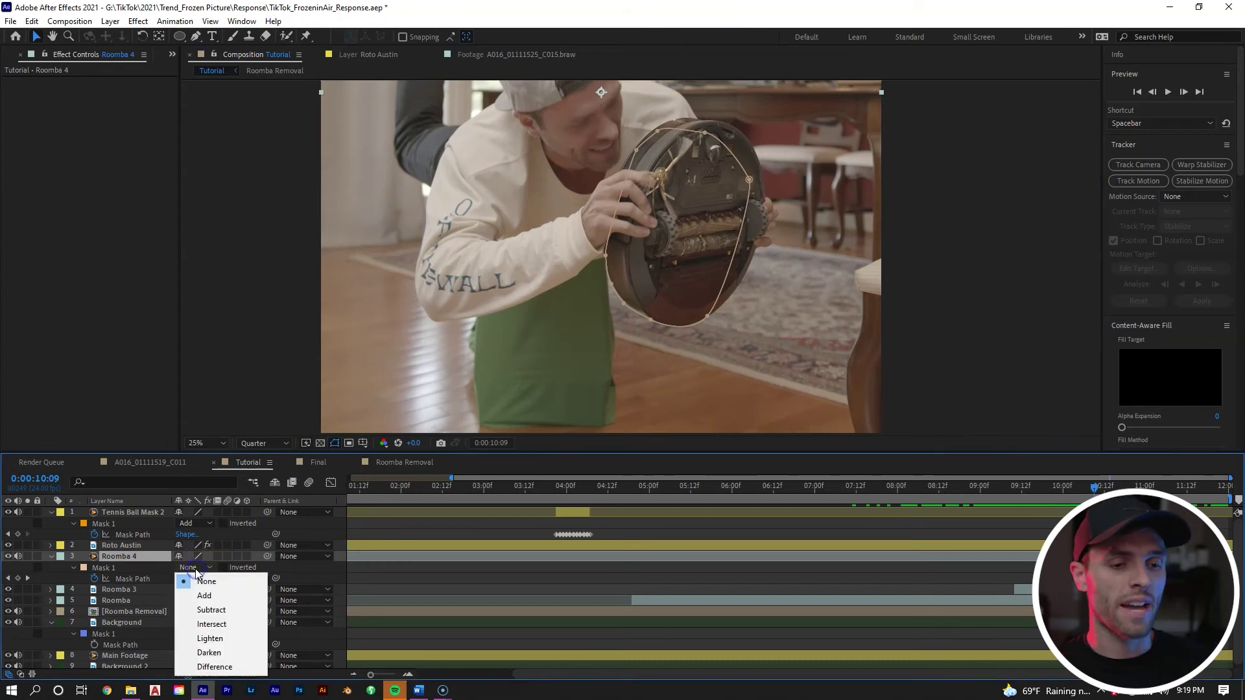
{"action": "left_click", "coordinate": [212, 595]}
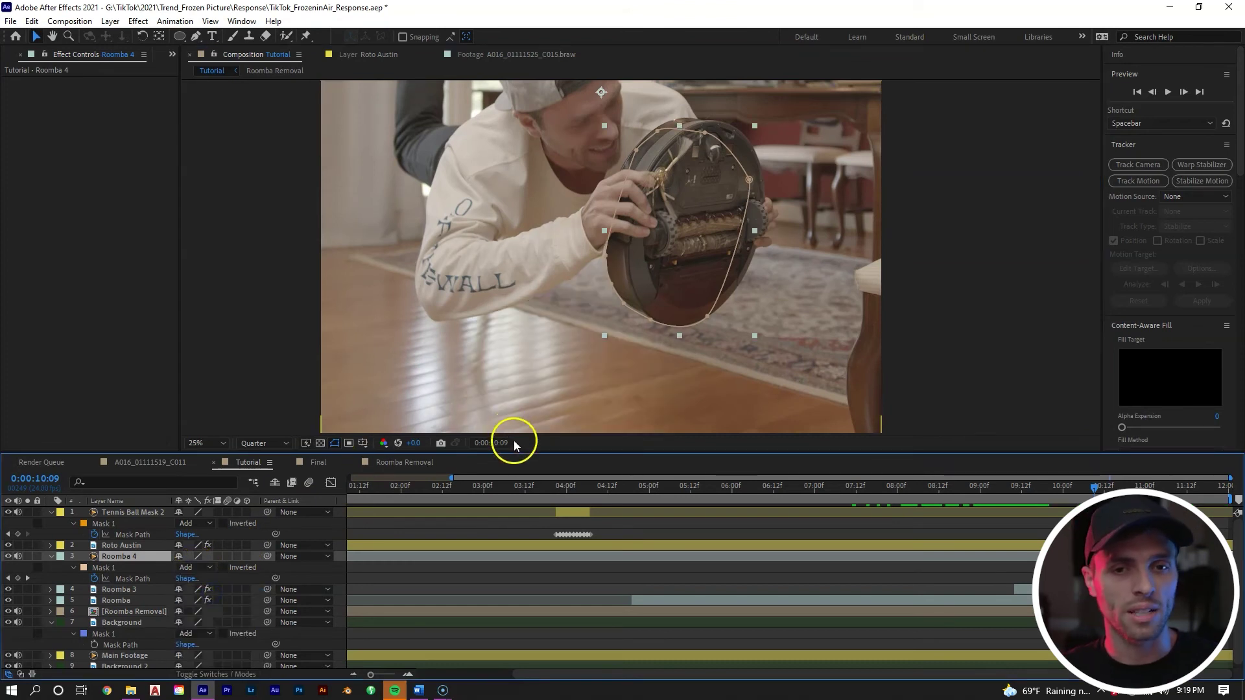
{"action": "key", "text": "f"}
{"action": "left_click", "coordinate": [205, 578]}
{"action": "type", "text": "15.0,15.0"}
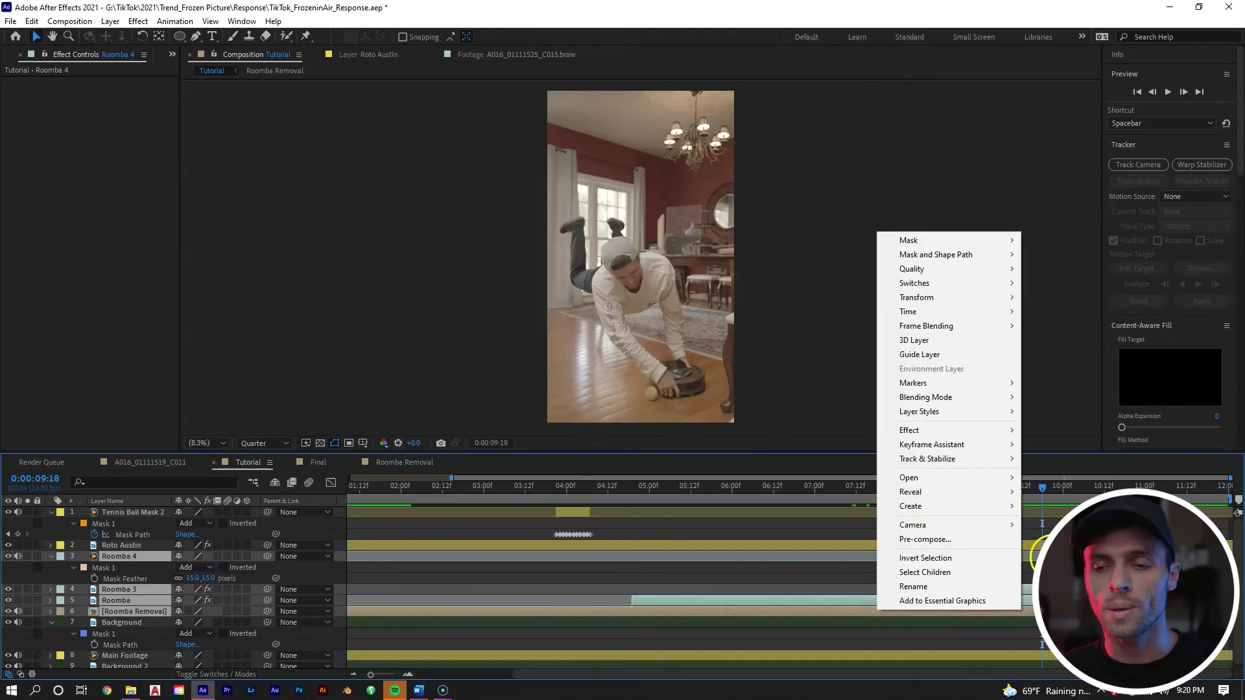
Pre-compose the Roomba 4, Roomba 3, Roomba and Roomba Removal layers into a composition named Roomba.
{"action": "key", "text": "Escape"}
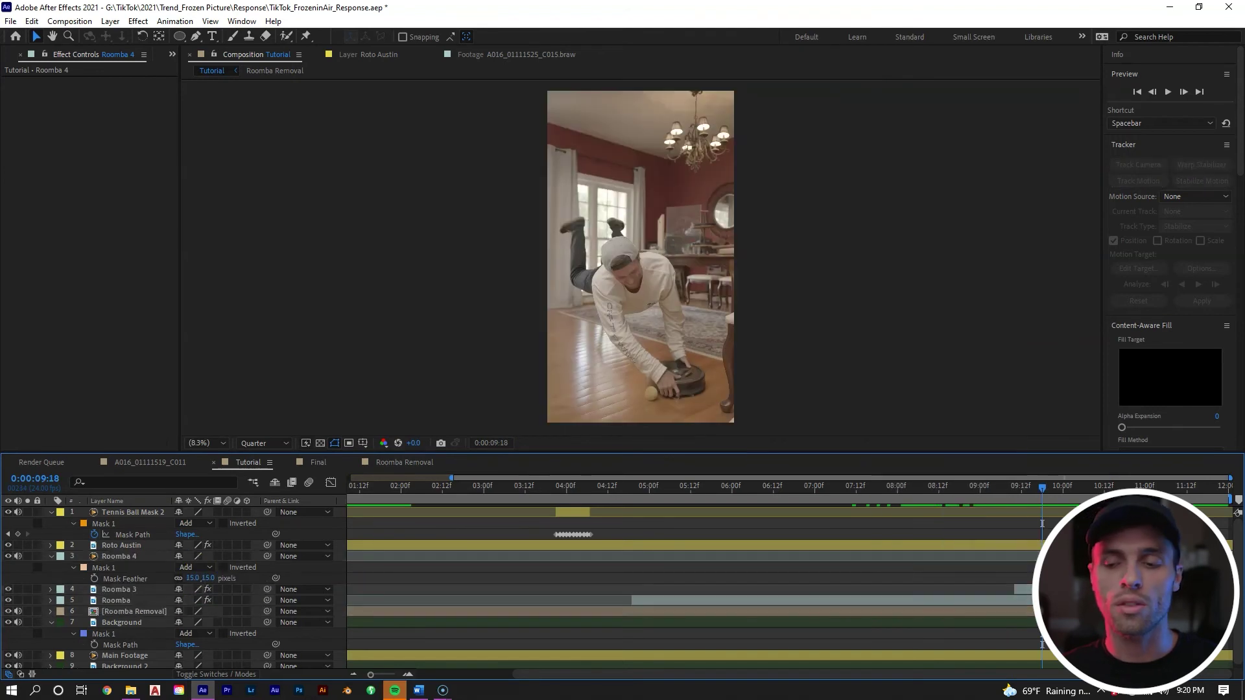
{"action": "left_click", "coordinate": [997, 608], "text": "shift"}
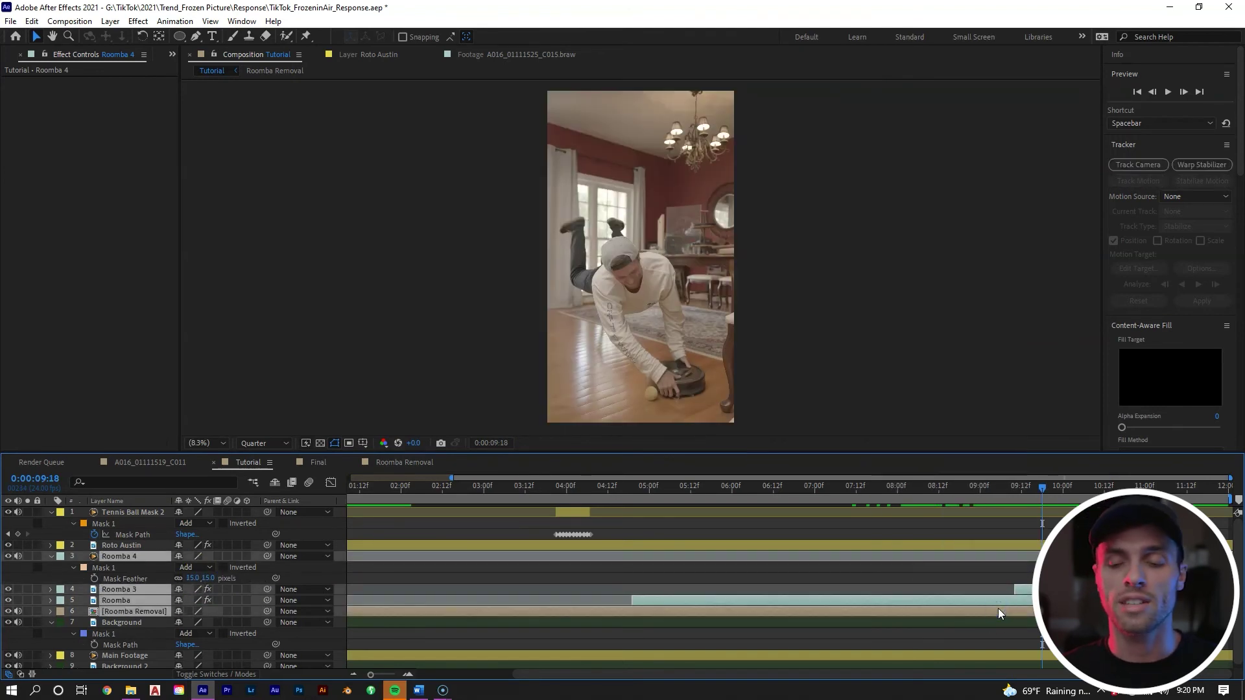
{"action": "right_click", "coordinate": [998, 608]}
{"action": "left_click", "coordinate": [1032, 537]}
{"action": "type", "text": "R"}
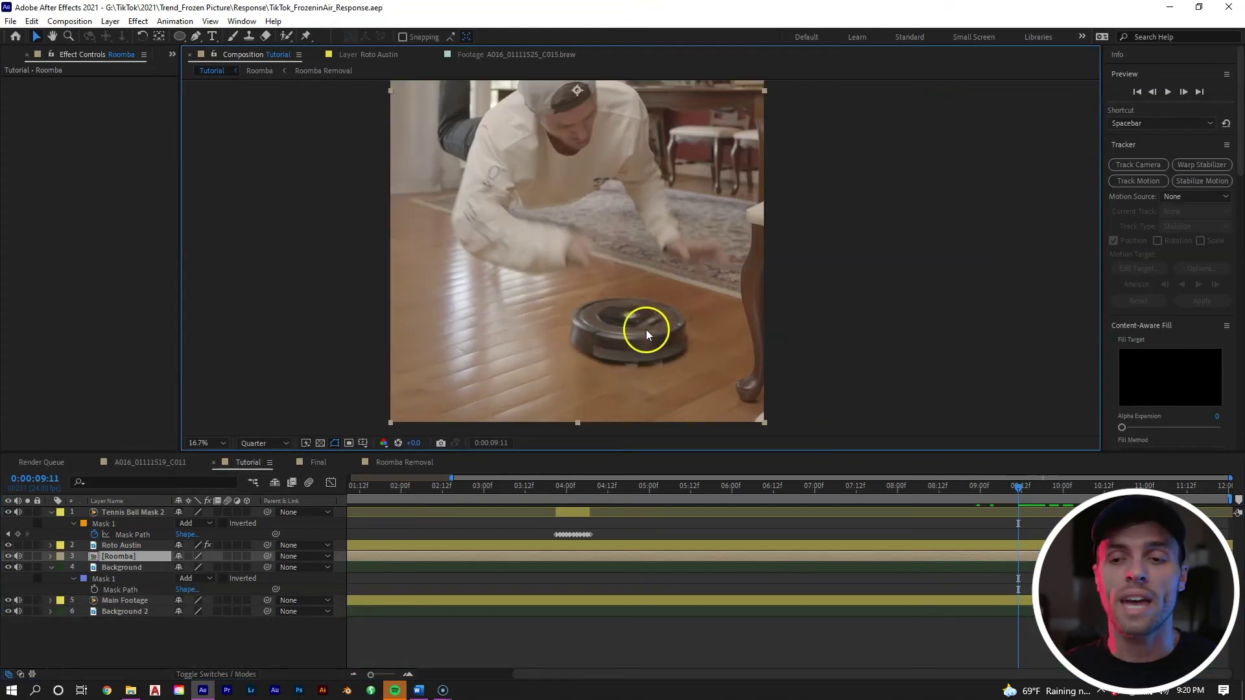
Examine frame by frame around 0:00:09:13 how the man's hand overlaps the Roomba as he grabs it.
{"action": "left_click_drag", "start_coordinate": [1028, 488], "coordinate": [1026, 492]}
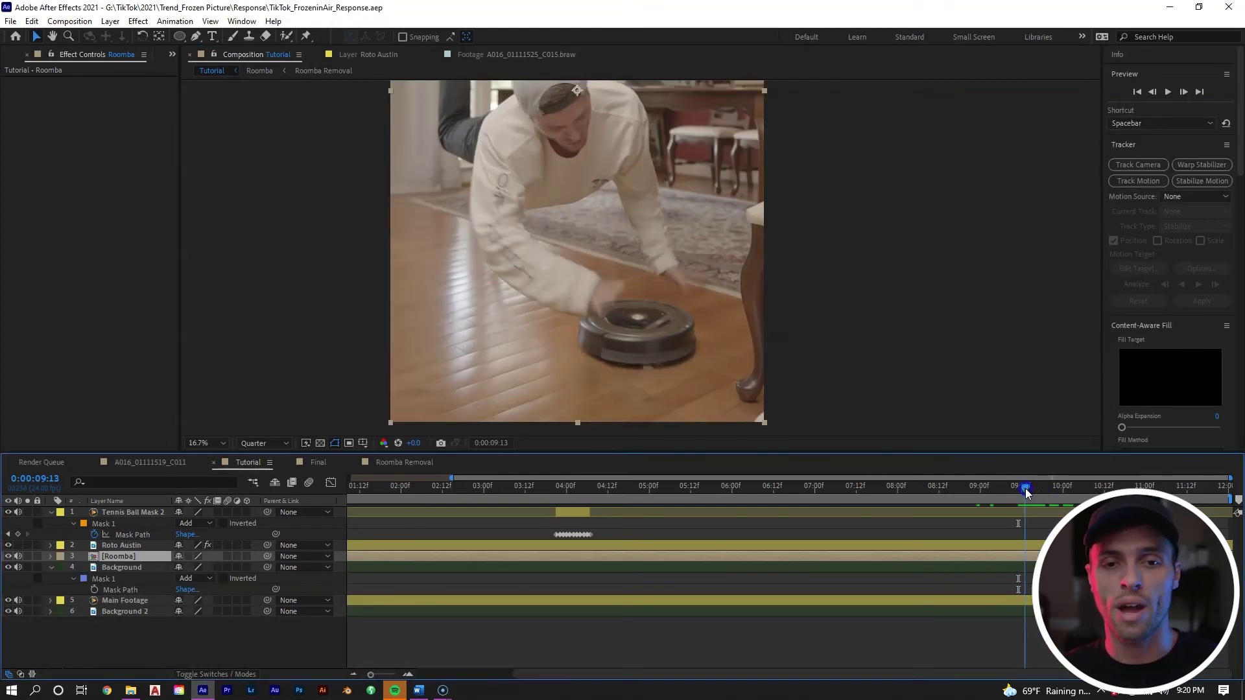
{"action": "scroll", "coordinate": [648, 319], "scroll_direction": "up", "scroll_amount": 2}
{"action": "left_click_drag", "start_coordinate": [648, 319], "coordinate": [639, 287]}
{"action": "key", "text": "Page_Down"}
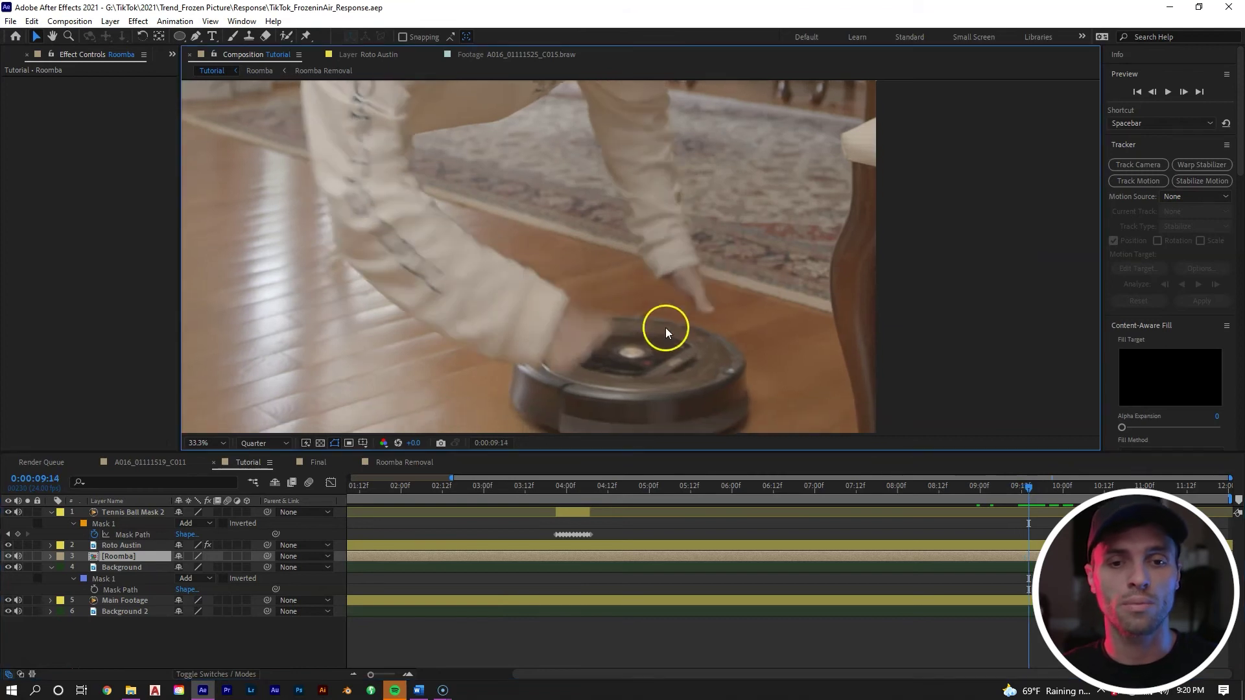
{"action": "left_click_drag", "start_coordinate": [665, 328], "coordinate": [667, 292]}
{"action": "key", "text": "Page_Down"}
{"action": "key", "text": "Page_Up"}
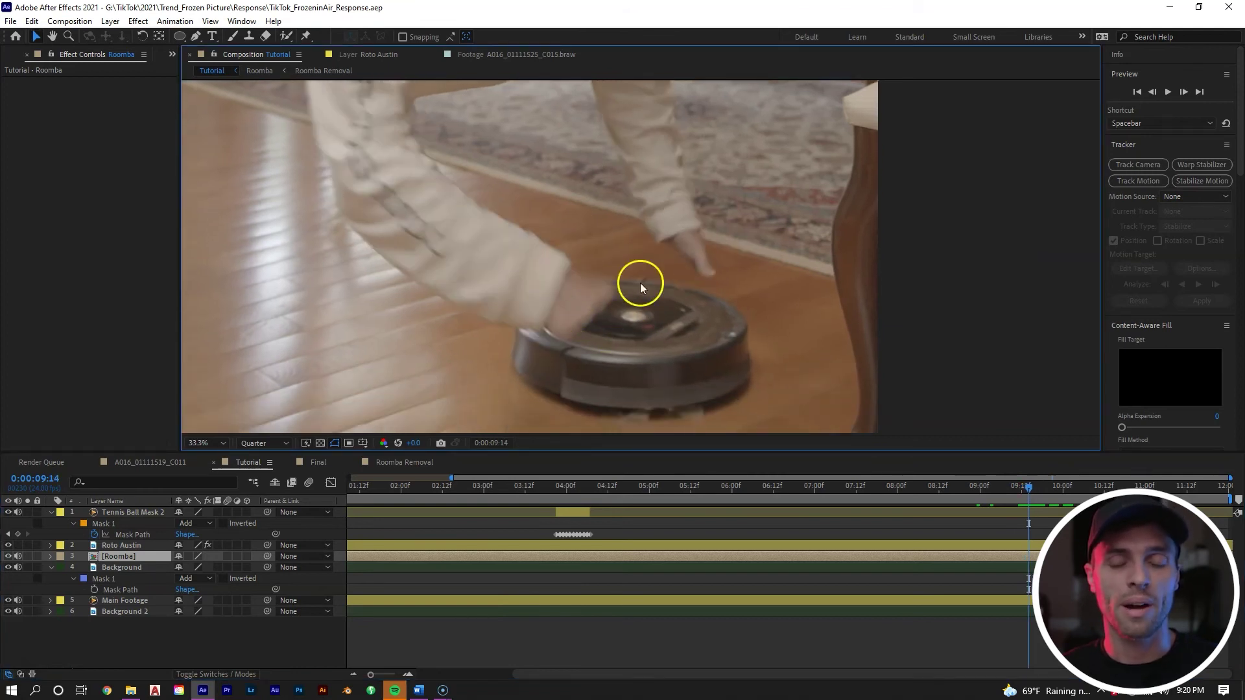
{"action": "key", "text": "h"}
{"action": "mouse_move", "coordinate": [652, 334]}
{"action": "left_mouse_down"}
{"action": "mouse_move", "coordinate": [643, 307]}
{"action": "mouse_move", "coordinate": [623, 311]}
{"action": "mouse_move", "coordinate": [663, 337]}
{"action": "left_mouse_up"}
{"action": "key", "text": "Page_Up"}
{"action": "key", "text": "Page_Up"}
{"action": "key", "text": "Page_Up"}
{"action": "key", "text": "Page_Down"}
{"action": "key", "text": "Page_Down"}
{"action": "key", "text": "Page_Up"}
Duplicate the Main Footage layer, place the copy above the rotoscoped man layer, and hide it.
{"action": "left_click", "coordinate": [559, 600]}
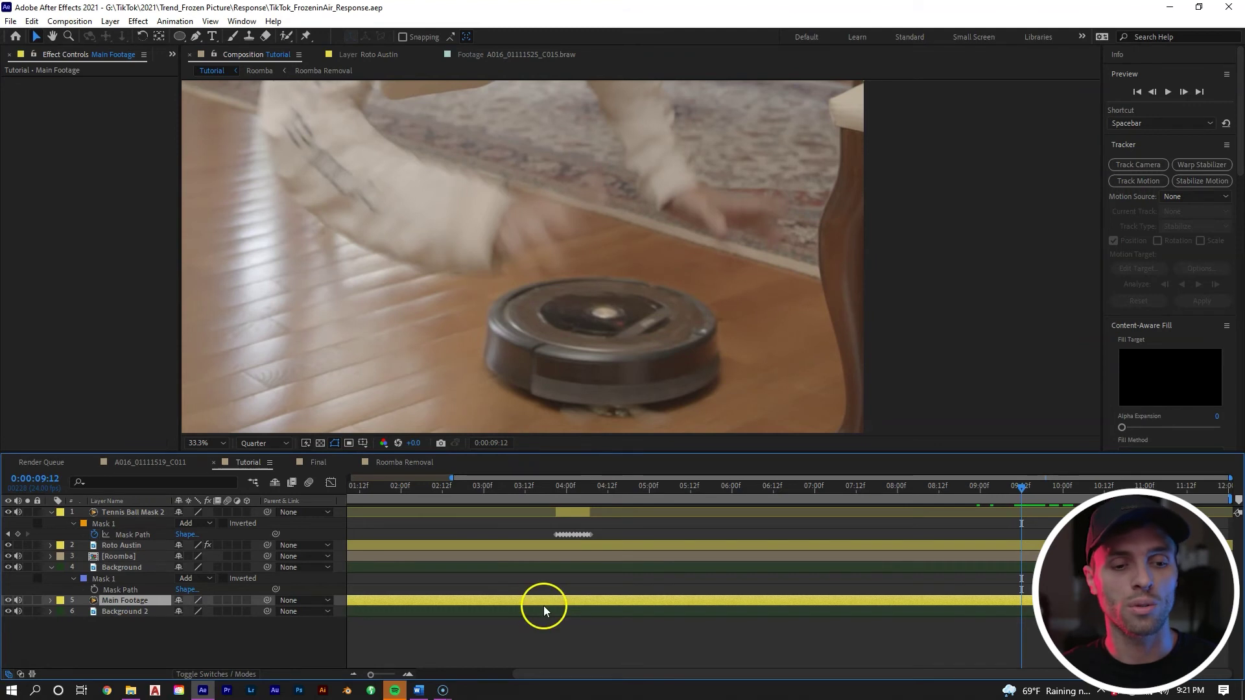
{"action": "key", "text": "ctrl+d"}
{"action": "left_click_drag", "start_coordinate": [153, 598], "coordinate": [161, 542]}
{"action": "left_click_drag", "start_coordinate": [516, 255], "coordinate": [501, 269]}
{"action": "left_click", "coordinate": [9, 545]}
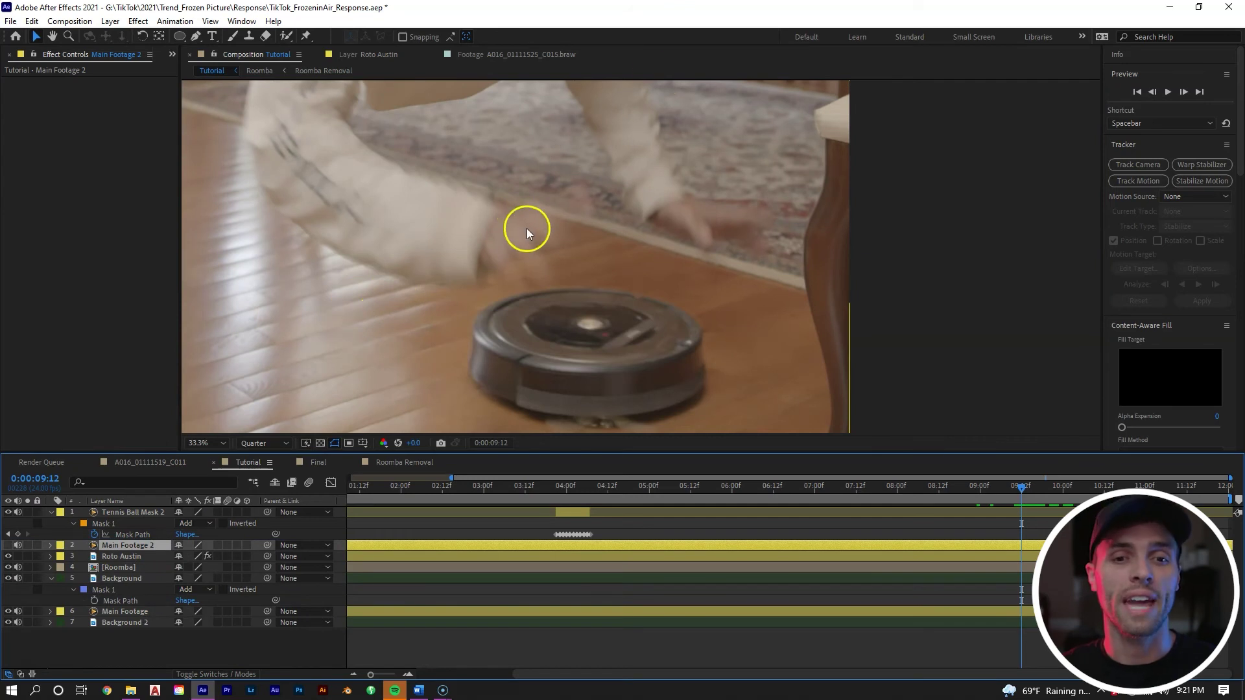
Show Main Footage 2, mask the hand over the Roomba at 0:00:09:13, and keyframe the mask path.
{"action": "key", "text": "Page_Down"}
{"action": "left_click_drag", "start_coordinate": [555, 288], "coordinate": [553, 248]}
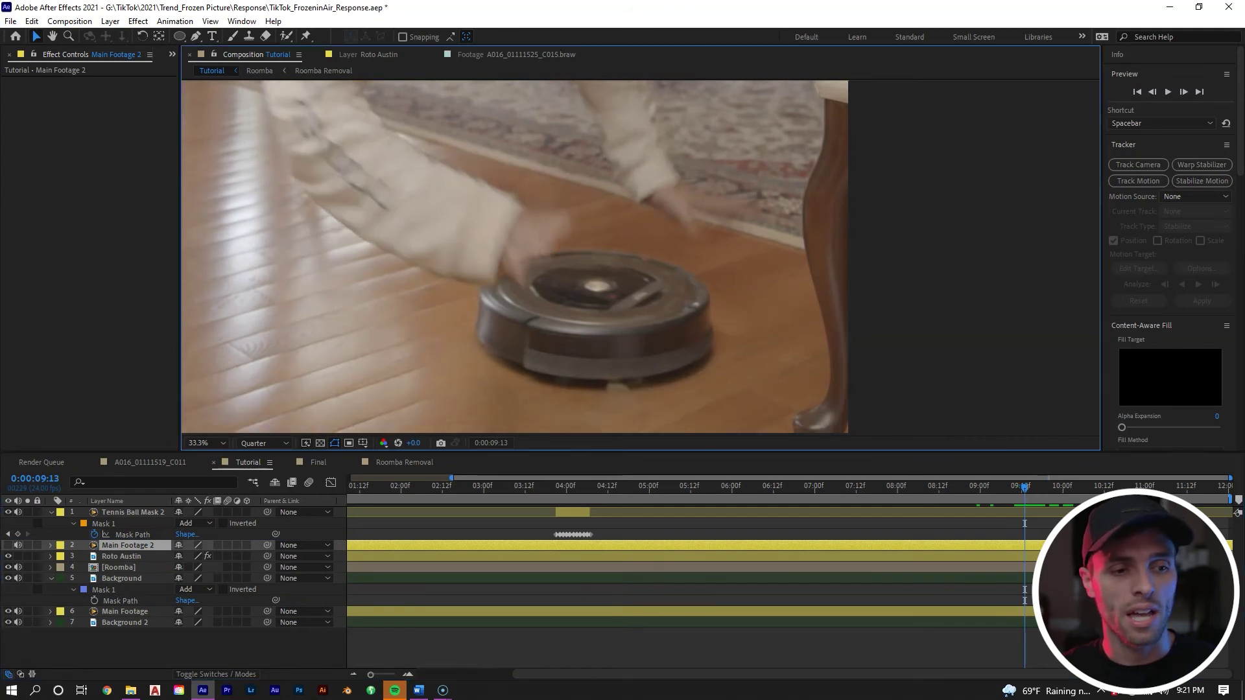
{"action": "left_click", "coordinate": [8, 545]}
{"action": "left_click", "coordinate": [196, 36]}
{"action": "key", "text": "slash"}
{"action": "left_click", "coordinate": [575, 92]}
{"action": "left_click", "coordinate": [612, 195]}
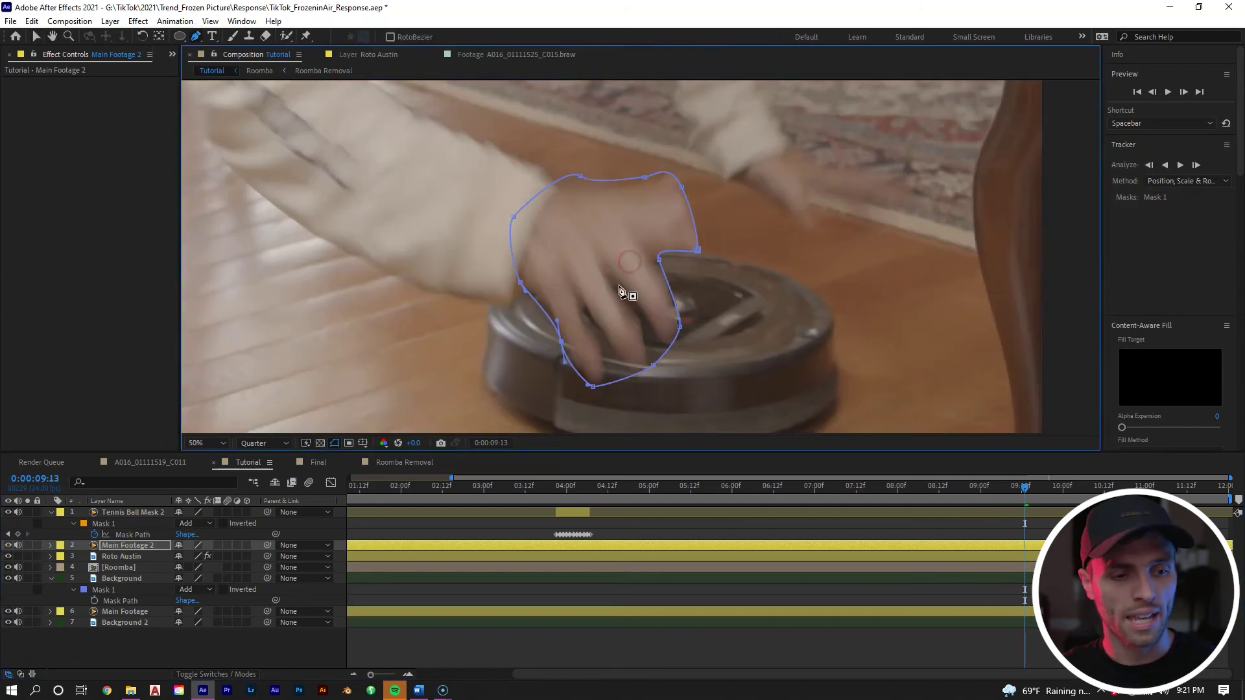
{"action": "key", "text": "m"}
{"action": "left_click", "coordinate": [95, 567]}
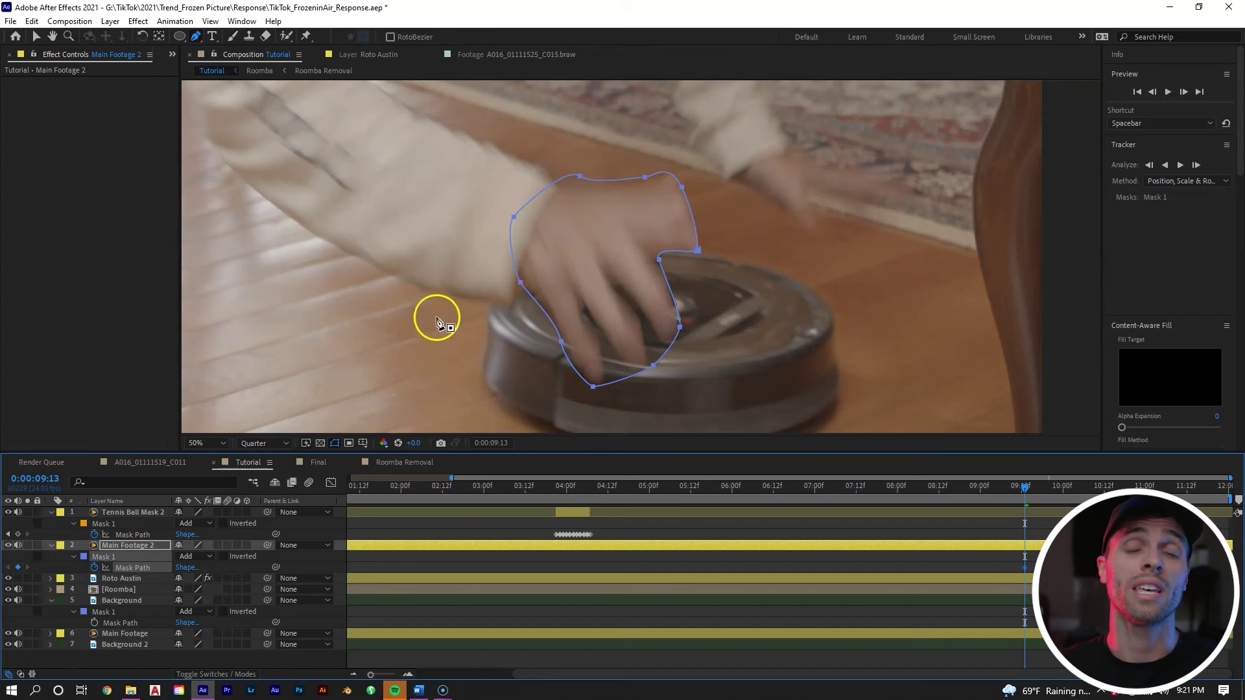
Reshape the Main Footage 2 hand mask to fit the hand at 0:00:09:14.
{"action": "key", "text": "Page_Down"}
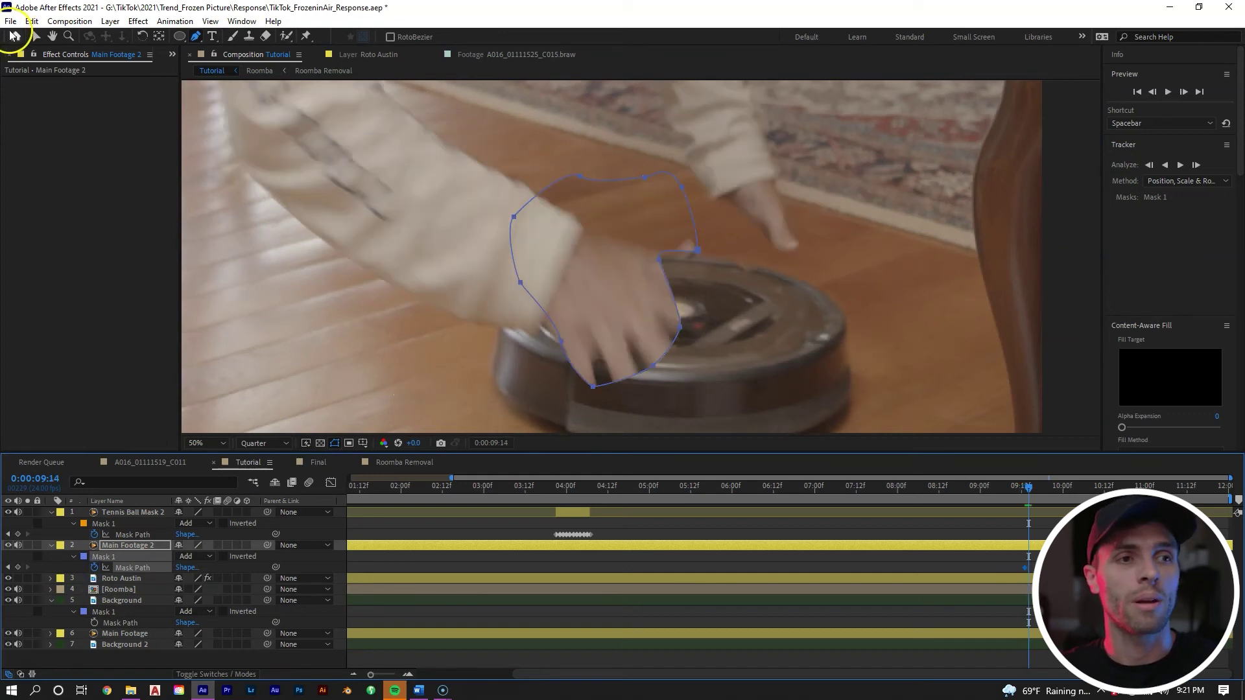
{"action": "left_click", "coordinate": [36, 37]}
{"action": "left_click_drag", "start_coordinate": [580, 175], "coordinate": [625, 197]}
{"action": "left_click", "coordinate": [614, 260]}
Split the masked hand layer at 0:00:09:13 and delete the part before the cut.
{"action": "key", "text": "Page_Up"}
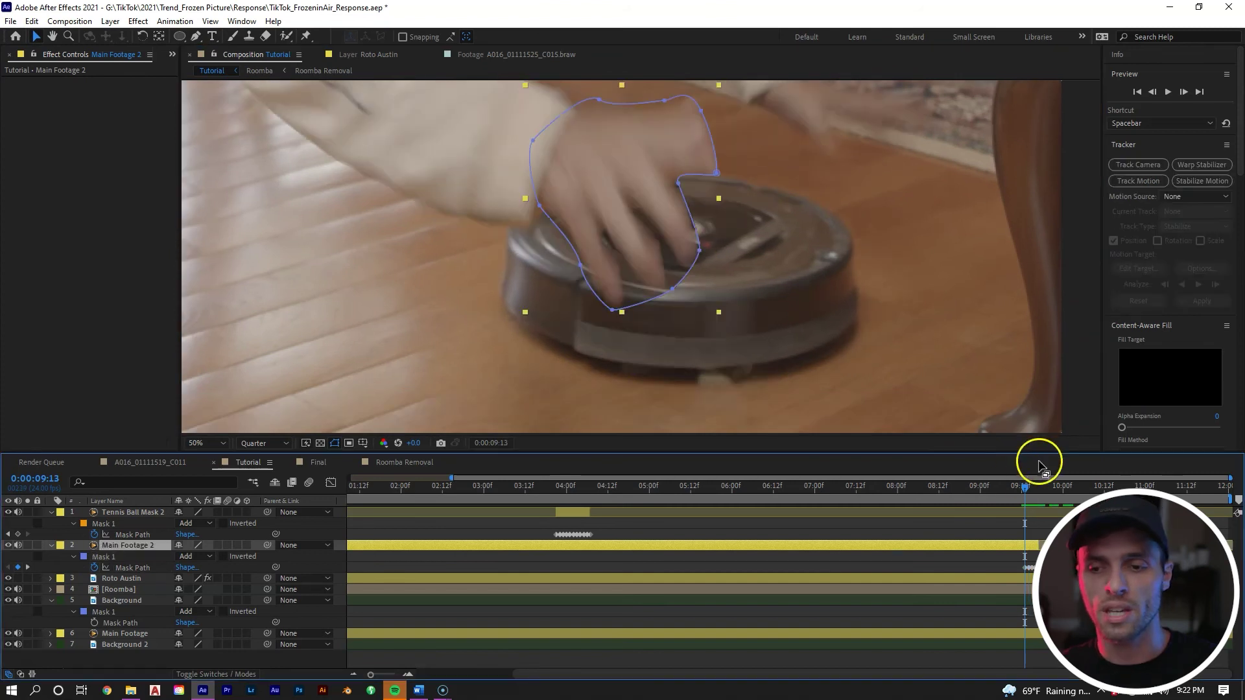
{"action": "key", "text": "ctrl+shift+d"}
{"action": "left_click", "coordinate": [1019, 561]}
{"action": "key", "text": "Delete"}
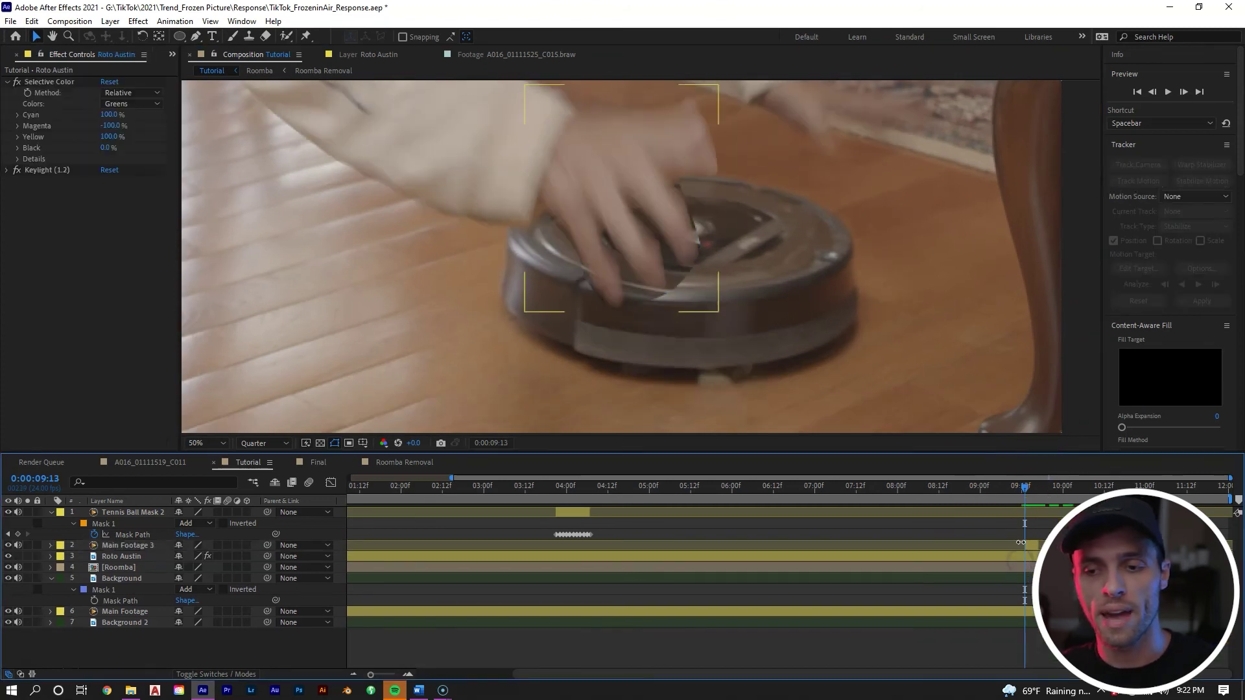
Set the mask feather of the hand mask on Main Footage 3 to 25 pixels.
{"action": "left_click", "coordinate": [1028, 543]}
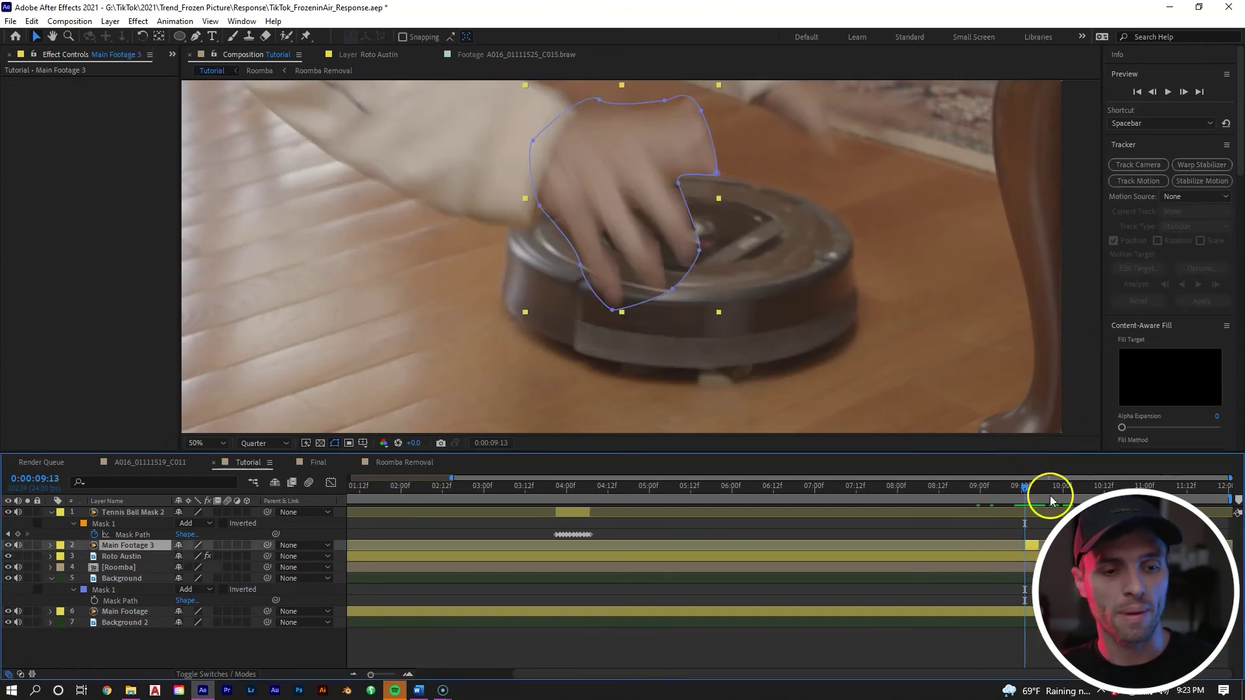
{"action": "key", "text": "f"}
{"action": "left_click", "coordinate": [192, 567]}
{"action": "type", "text": "25"}
{"action": "left_click", "coordinate": [422, 565]}
Draw a second mask around the man's other hand on Main Footage 3 with the Pen tool at 0:00:09:14.
{"action": "left_click_drag", "start_coordinate": [737, 211], "coordinate": [590, 363]}
{"action": "key", "text": "Page_Down"}
{"action": "left_click_drag", "start_coordinate": [678, 349], "coordinate": [668, 310]}
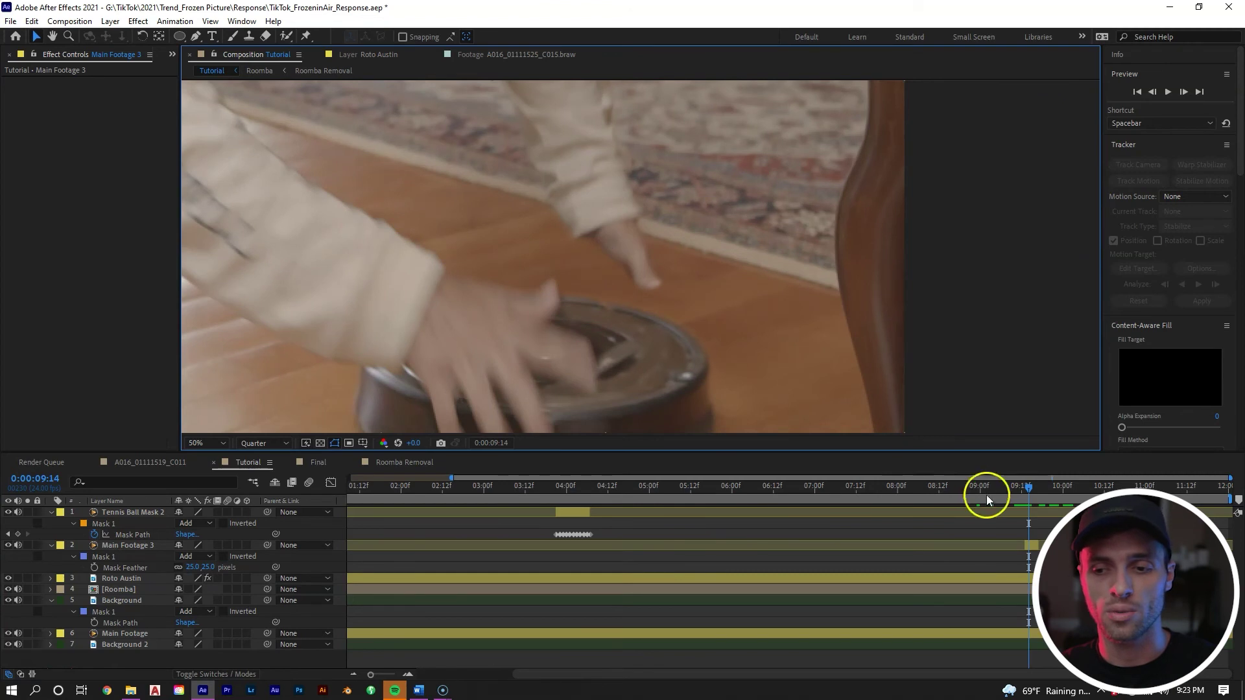
{"action": "left_click", "coordinate": [1032, 544]}
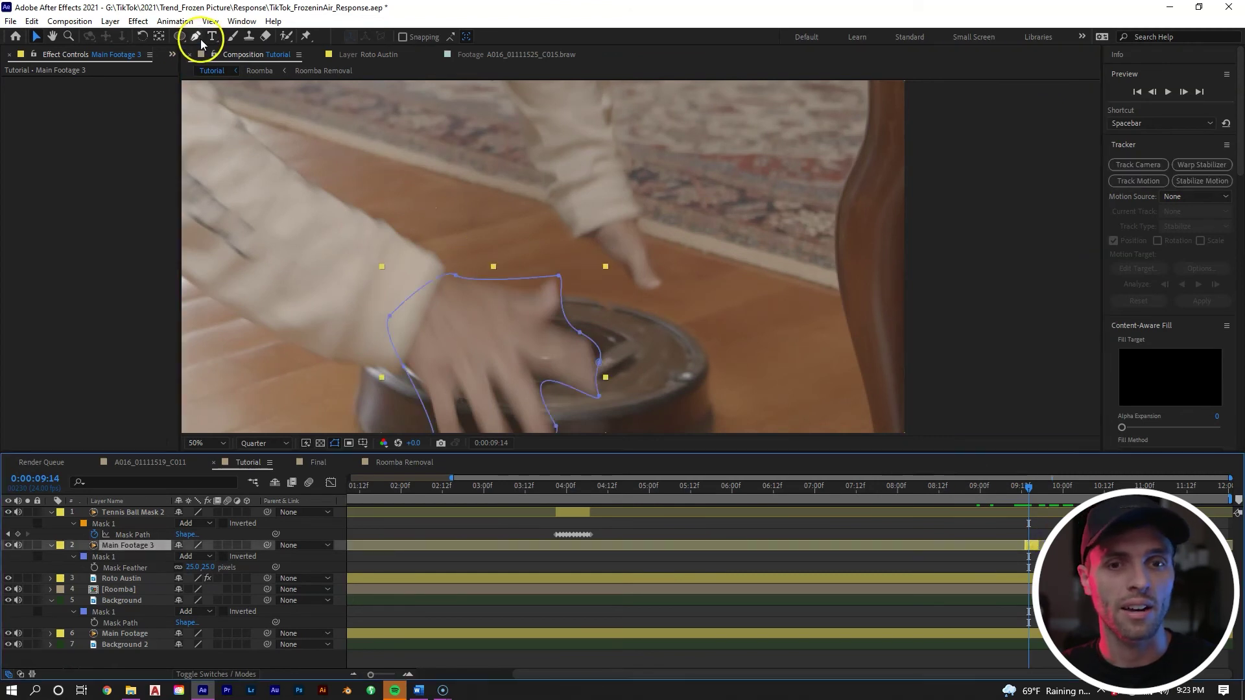
{"action": "left_click", "coordinate": [196, 36]}
{"action": "left_click_drag", "start_coordinate": [585, 230], "coordinate": [579, 240]}
{"action": "left_click_drag", "start_coordinate": [573, 257], "coordinate": [573, 265]}
{"action": "left_click", "coordinate": [576, 298]}
{"action": "left_click", "coordinate": [625, 304]}
{"action": "left_click", "coordinate": [658, 315]}
{"action": "left_click", "coordinate": [649, 281]}
{"action": "left_click", "coordinate": [617, 211]}
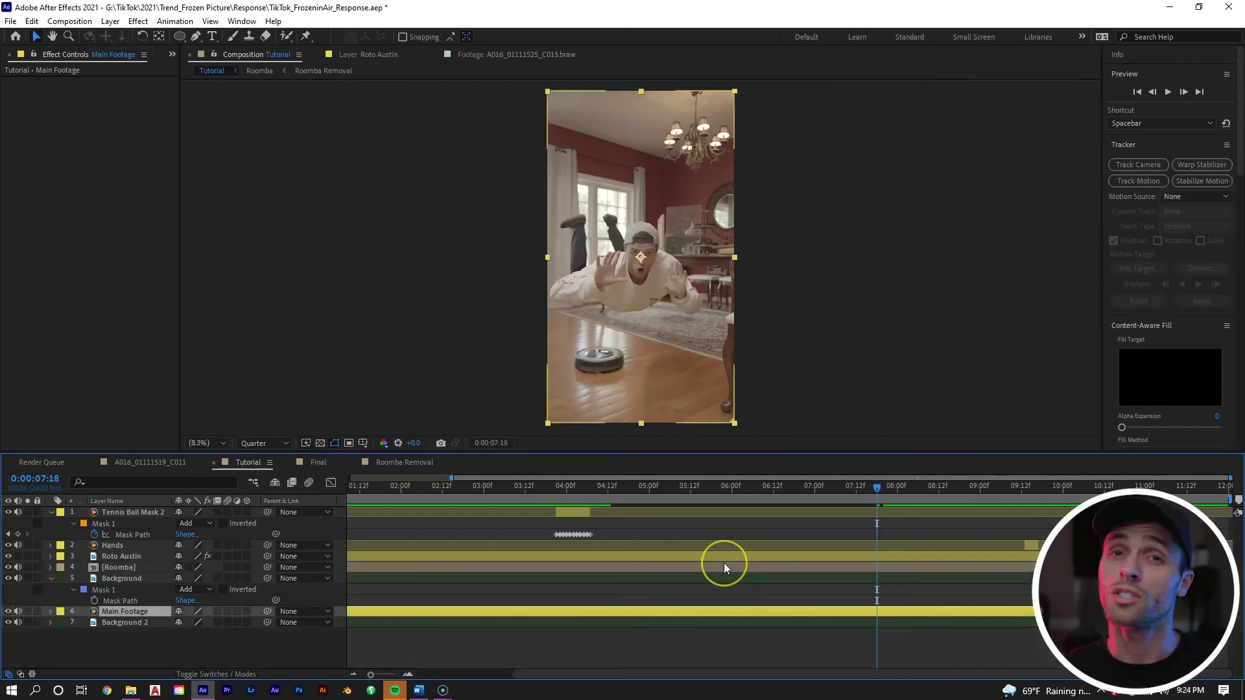
Duplicate the Main Footage layer, rename the copy Tennis Ball, and place it directly below the rotoscoped man layer.
{"action": "left_click", "coordinate": [710, 598]}
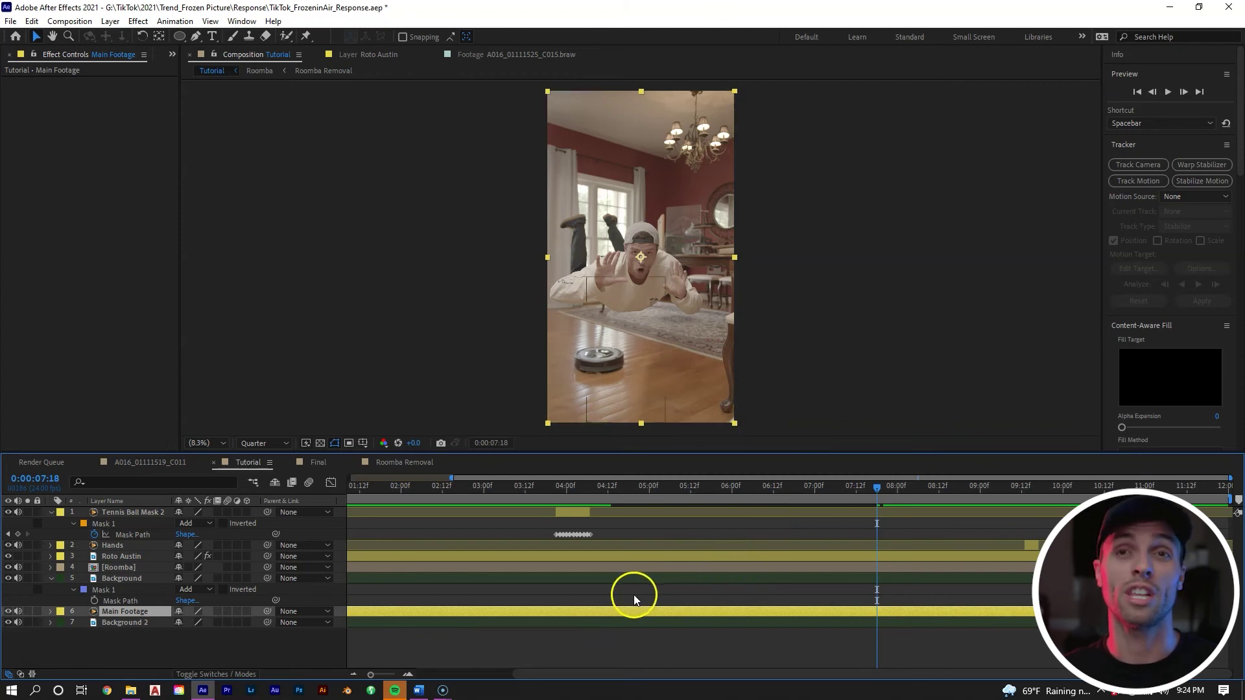
{"action": "key", "text": "ctrl+d"}
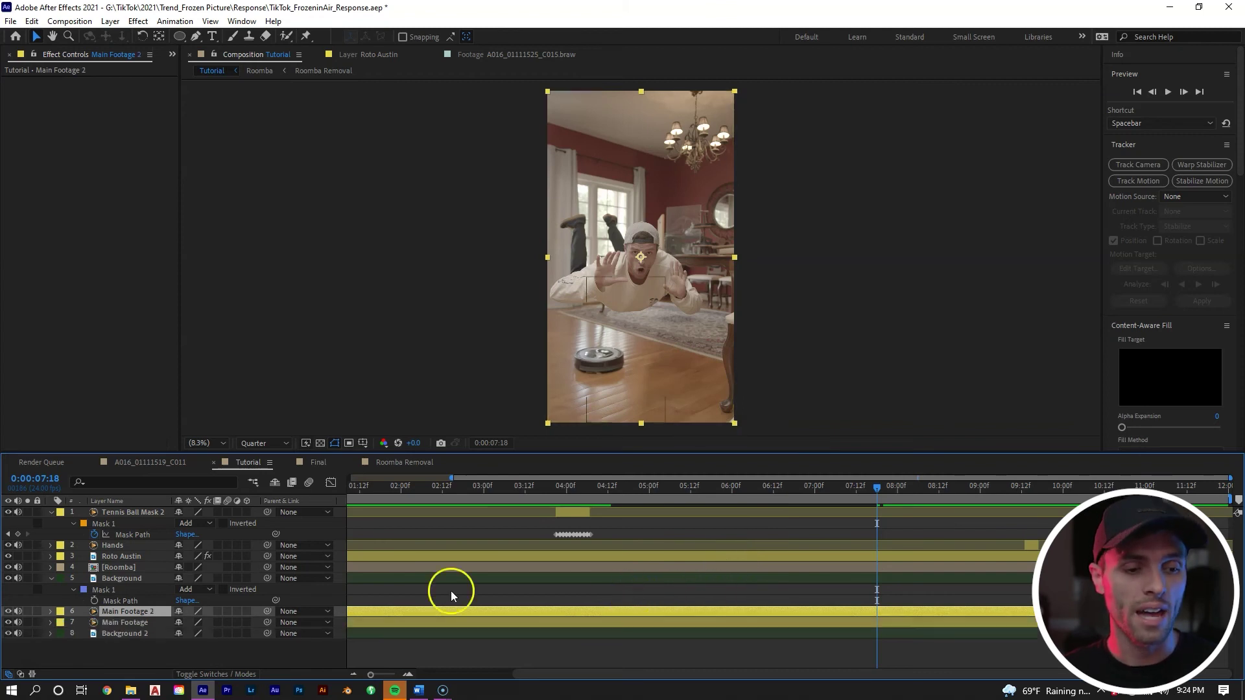
{"action": "right_click", "coordinate": [146, 614]}
{"action": "left_click", "coordinate": [163, 589]}
{"action": "left_click_drag", "start_coordinate": [160, 611], "coordinate": [197, 564]}
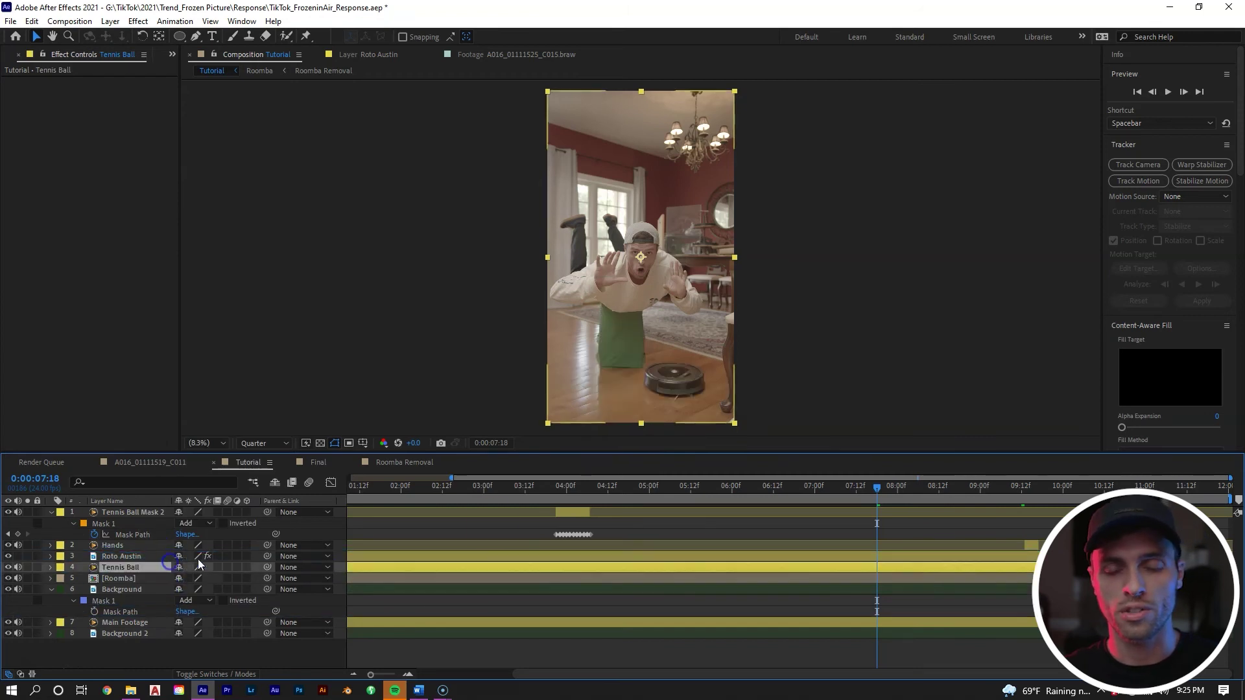
Freeze the Tennis Ball layer on the frame at 0:00:06:07, where the ball is over the floor beside the green cloth.
{"action": "left_click_drag", "start_coordinate": [895, 491], "coordinate": [755, 494]}
{"action": "scroll", "coordinate": [590, 325], "scroll_direction": "up", "scroll_amount": 4}
{"action": "left_click_drag", "start_coordinate": [646, 269], "coordinate": [661, 209]}
{"action": "left_click_drag", "start_coordinate": [651, 301], "coordinate": [687, 177]}
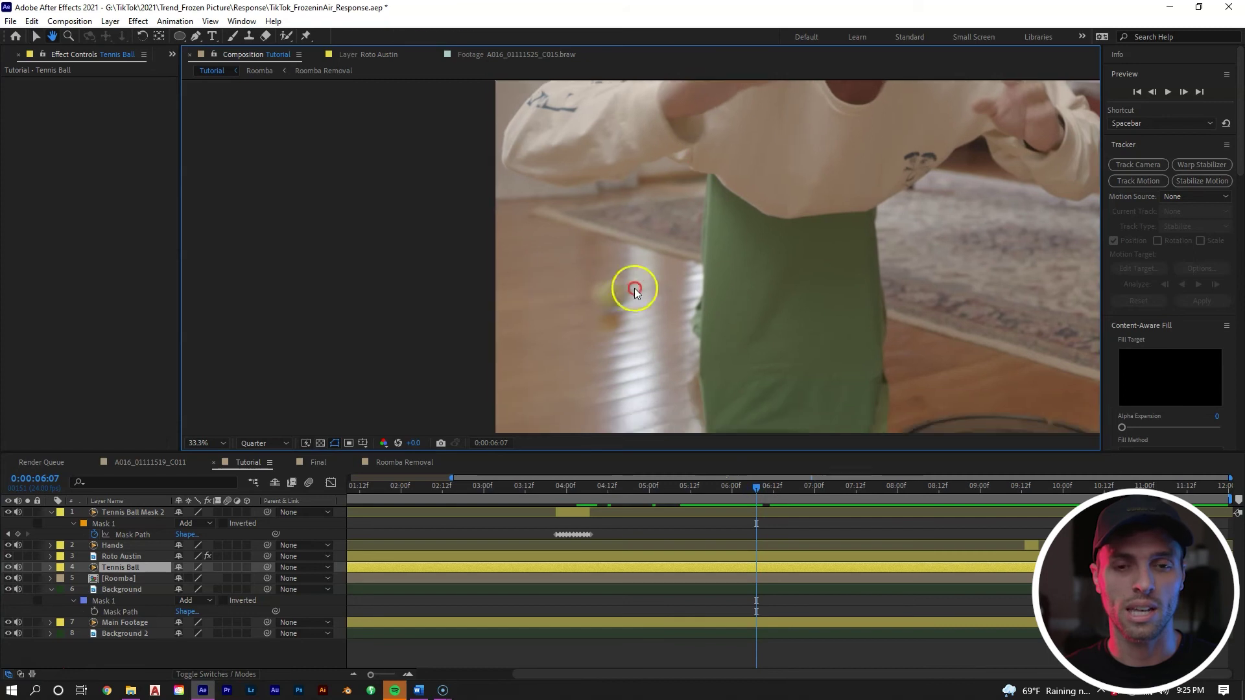
{"action": "scroll", "coordinate": [614, 306], "scroll_direction": "up", "scroll_amount": 3}
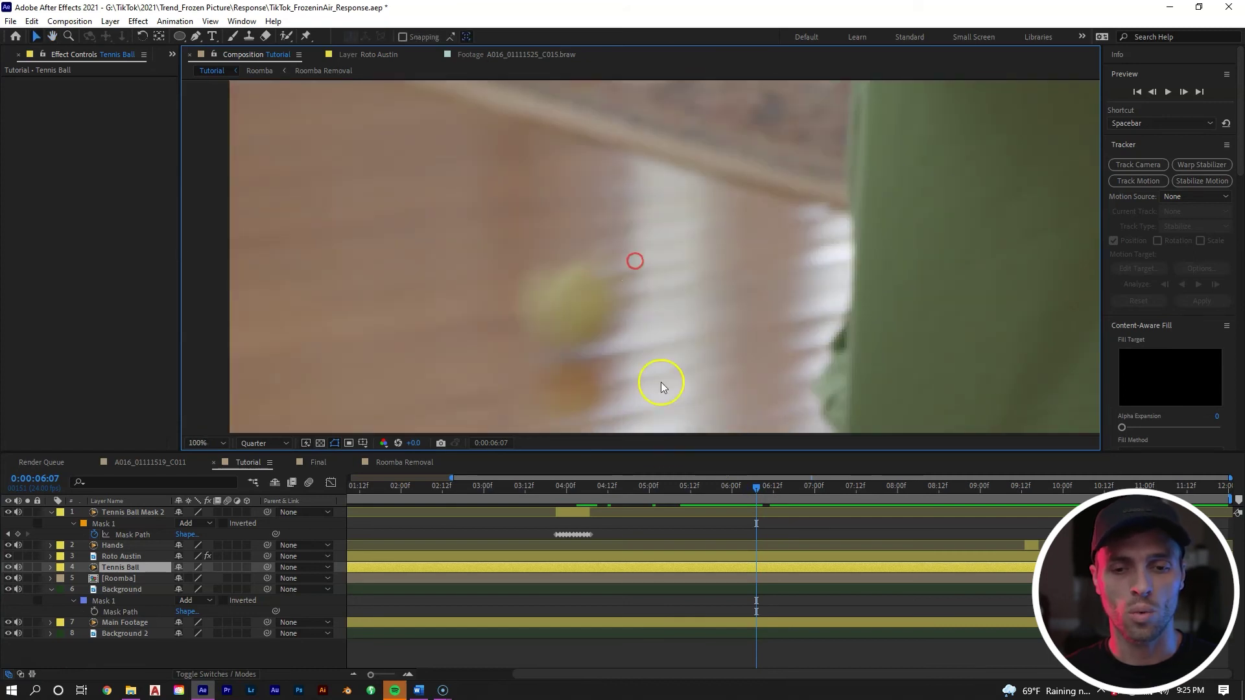
{"action": "right_click", "coordinate": [688, 566]}
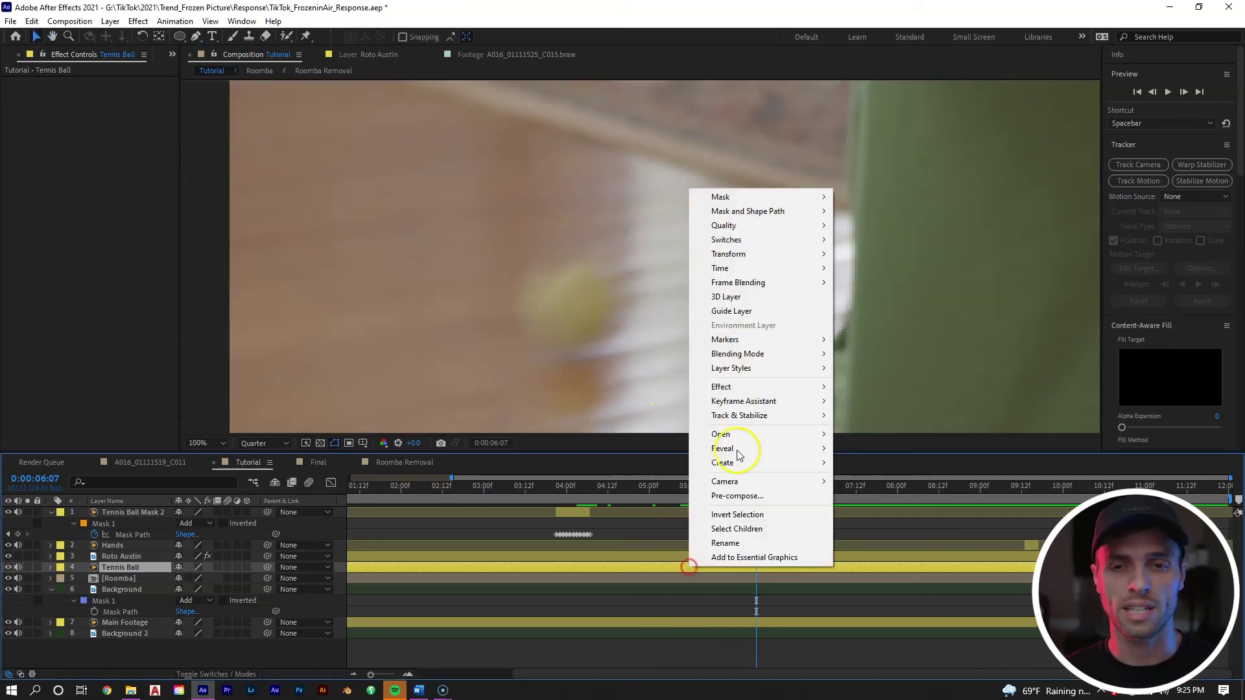
{"action": "left_click", "coordinate": [795, 266]}
{"action": "left_click", "coordinate": [874, 312]}
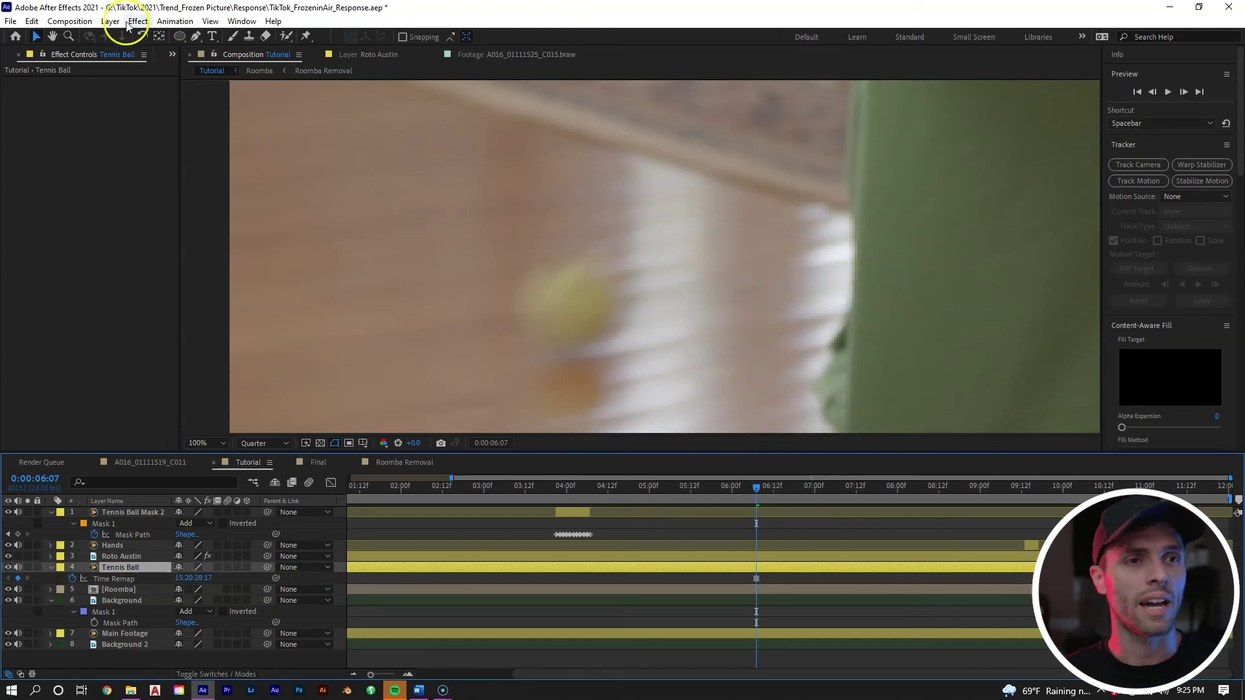
Draw a Pen tool mask around the frozen tennis ball and set its mask feather to 25 pixels.
{"action": "left_click", "coordinate": [195, 37]}
{"action": "mouse_move", "coordinate": [547, 261]}
{"action": "left_mouse_down"}
{"action": "mouse_move", "coordinate": [523, 320]}
{"action": "mouse_move", "coordinate": [587, 346]}
{"action": "mouse_move", "coordinate": [615, 292]}
{"action": "mouse_move", "coordinate": [590, 258]}
{"action": "left_mouse_up"}
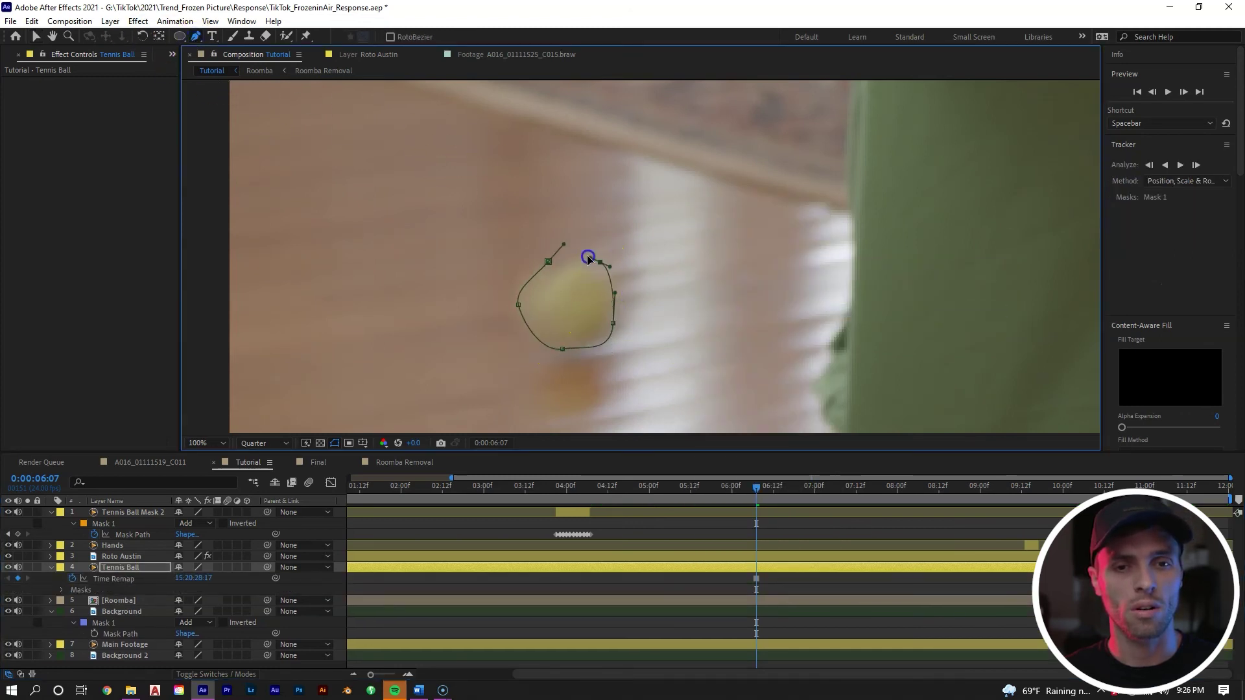
{"action": "key", "text": "f"}
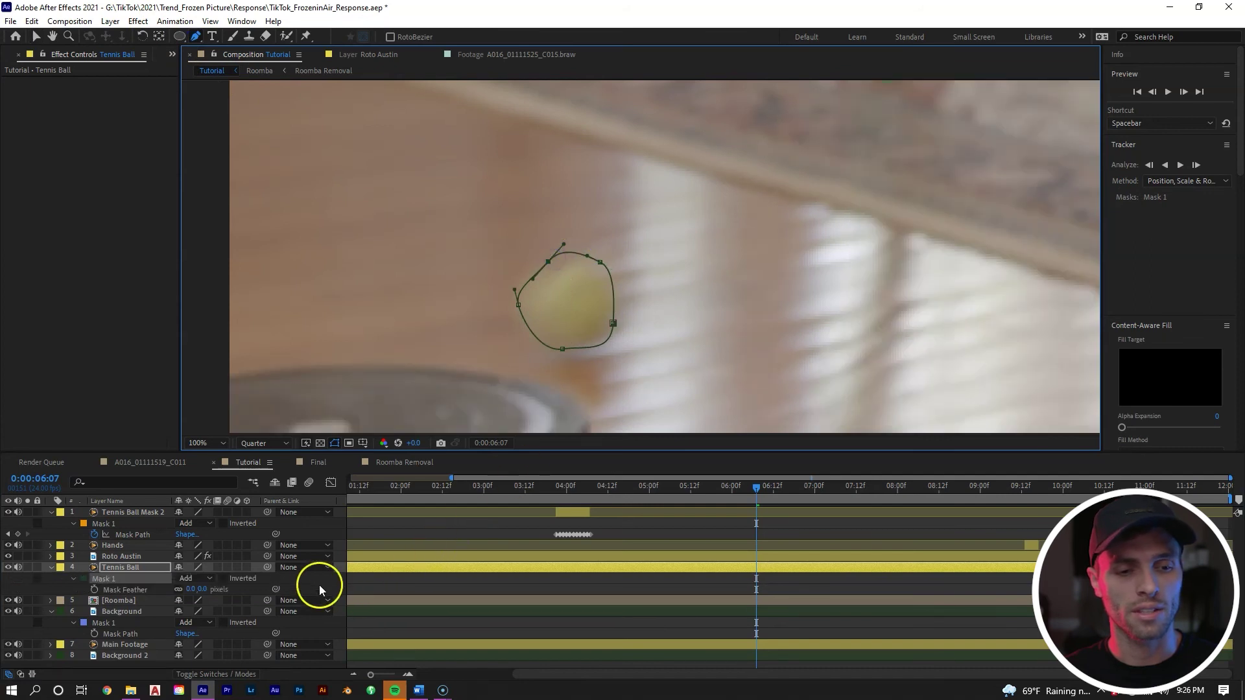
{"action": "left_click", "coordinate": [201, 588]}
{"action": "type", "text": "25"}
{"action": "left_click", "coordinate": [381, 590]}
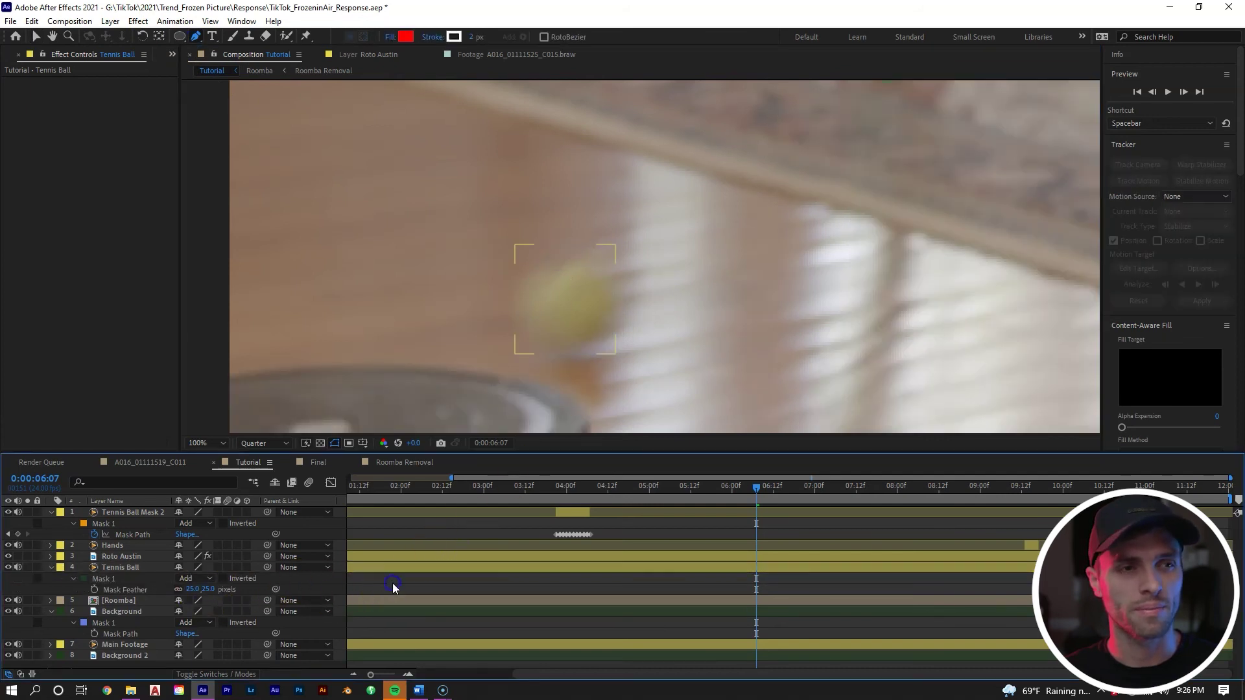
{"action": "left_click", "coordinate": [38, 38]}
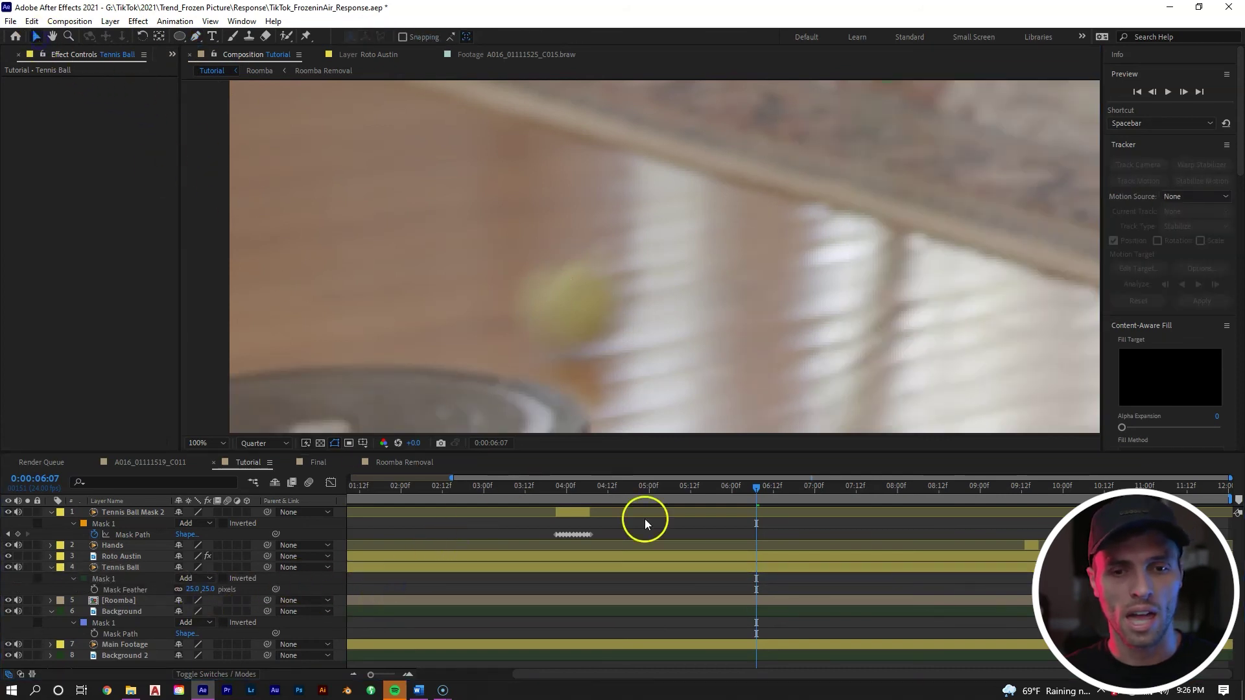
Keyframe the Tennis Ball layer's position frame by frame from 0:00:06:07 back to 0:00:06:02, moving the ball up behind the man's torso.
{"action": "left_click", "coordinate": [674, 570]}
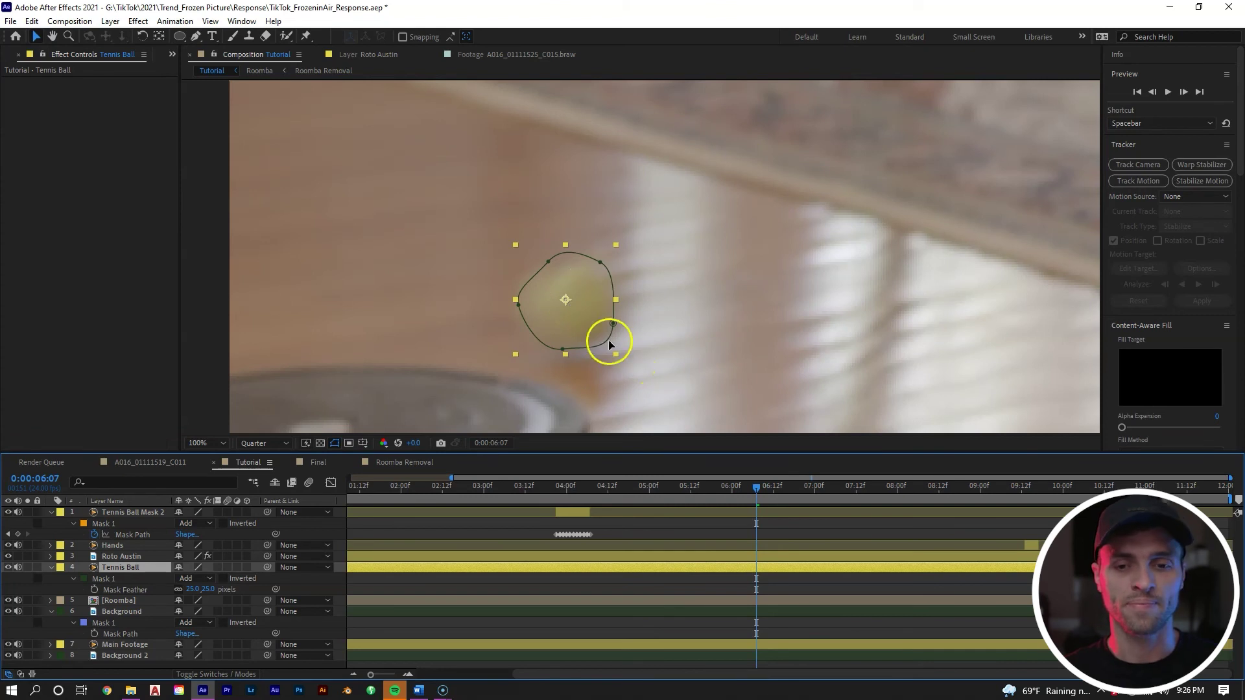
{"action": "key", "text": "p"}
{"action": "left_click", "coordinate": [494, 524]}
{"action": "key", "text": "Page_Up"}
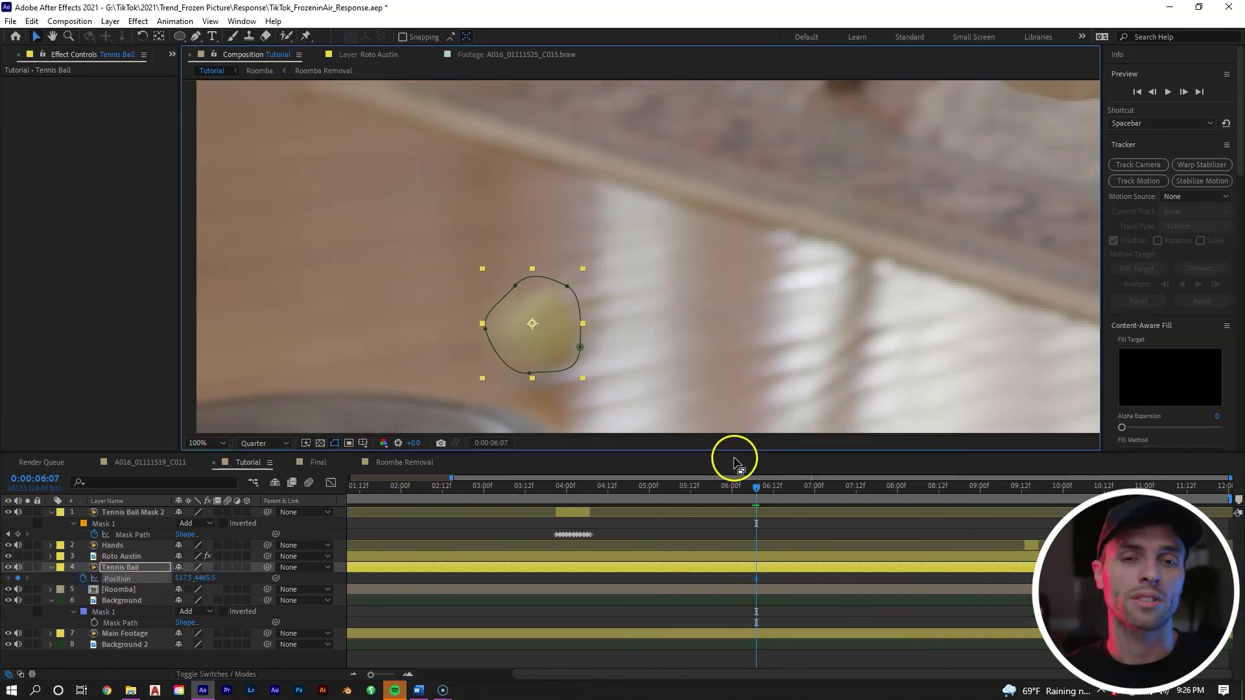
{"action": "left_click_drag", "start_coordinate": [530, 332], "coordinate": [663, 232]}
{"action": "key", "text": "Page_Up"}
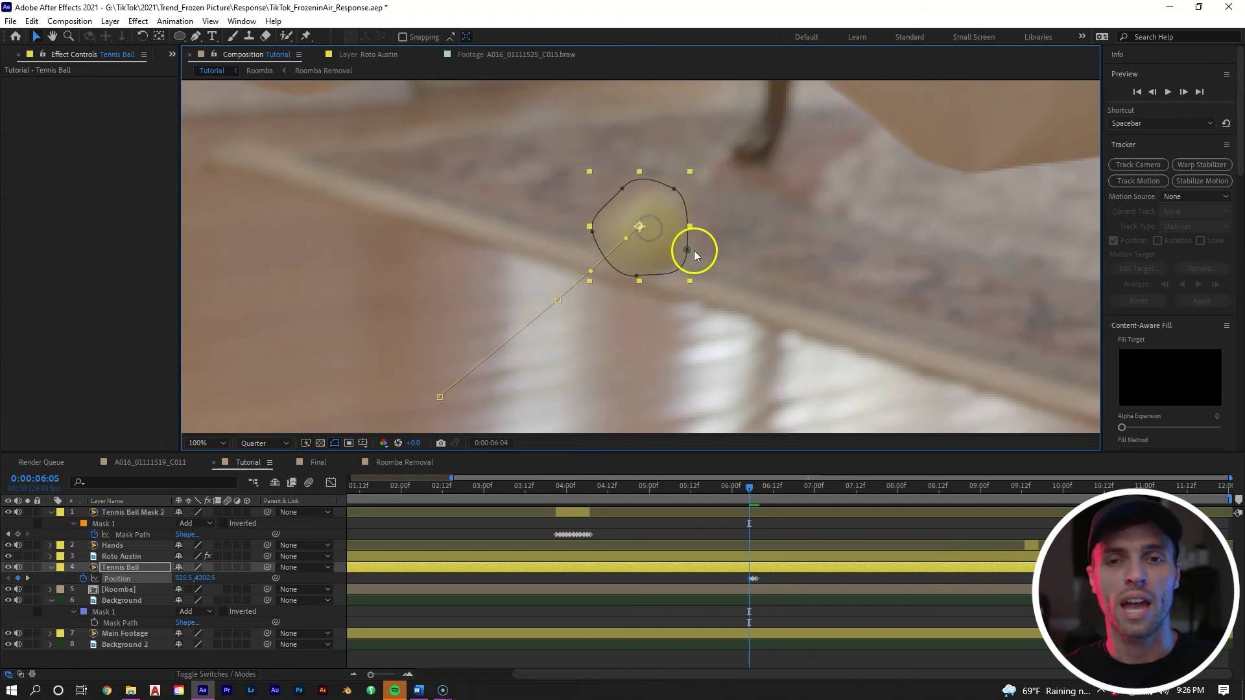
{"action": "key", "text": "Page_Up"}
{"action": "left_click_drag", "start_coordinate": [574, 281], "coordinate": [707, 215]}
{"action": "key", "text": "Page_Up"}
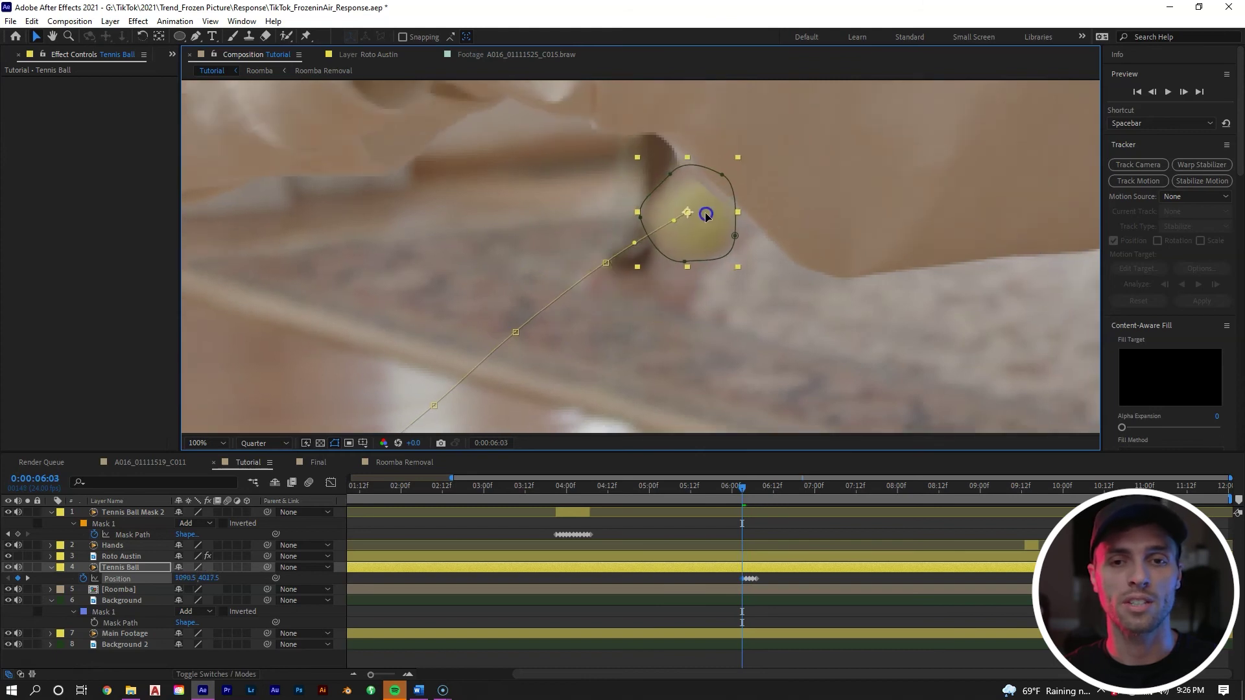
{"action": "key", "text": "Page_Up"}
{"action": "left_click_drag", "start_coordinate": [616, 267], "coordinate": [705, 224]}
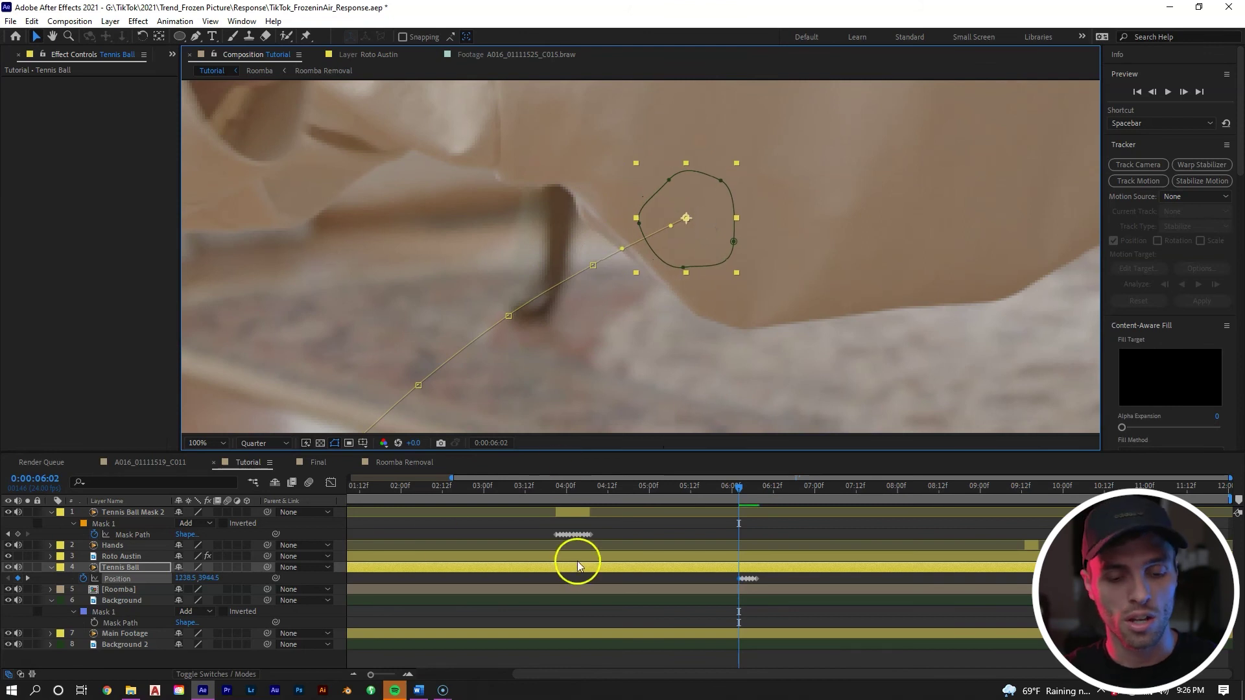
Split the Tennis Ball layer at 0:00:06:02 and delete the part before the cut.
{"action": "key", "text": "ctrl+shift+d"}
{"action": "left_click", "coordinate": [606, 574]}
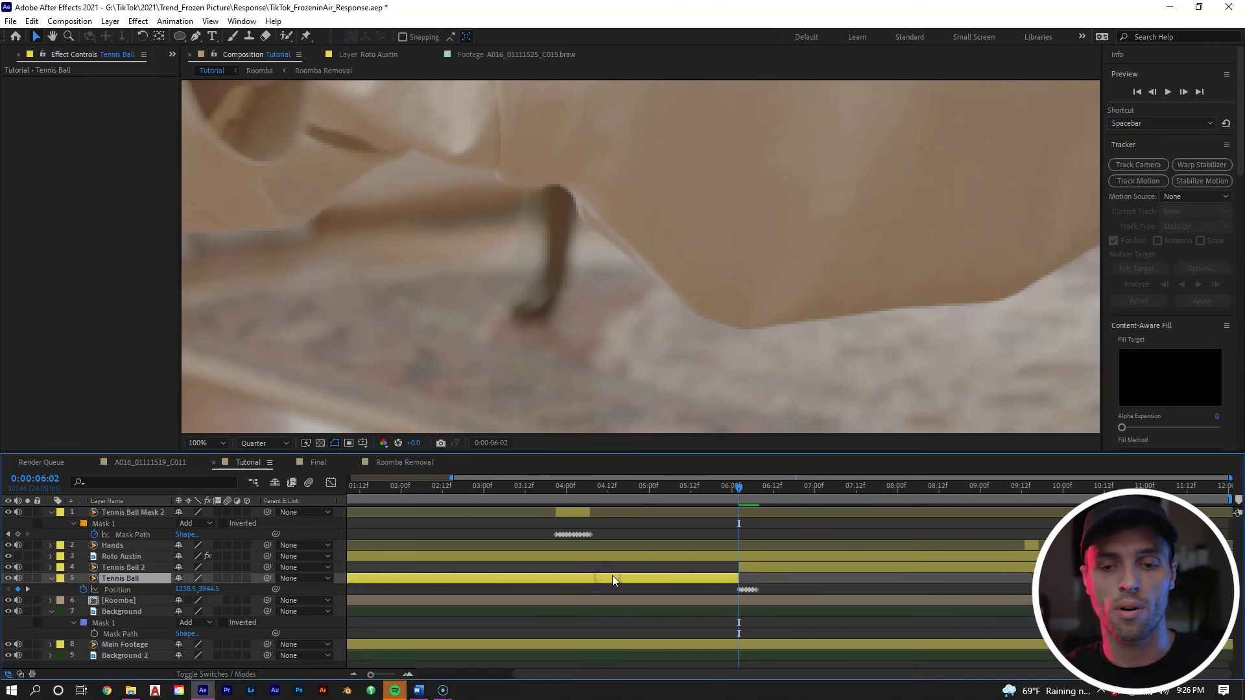
{"action": "key", "text": "Delete"}
Preview the ball's motion, then split Tennis Ball 2 at 0:00:06:07 and remove the part after the cut.
{"action": "key", "text": "space"}
{"action": "scroll", "coordinate": [648, 348], "scroll_direction": "down", "scroll_amount": 2}
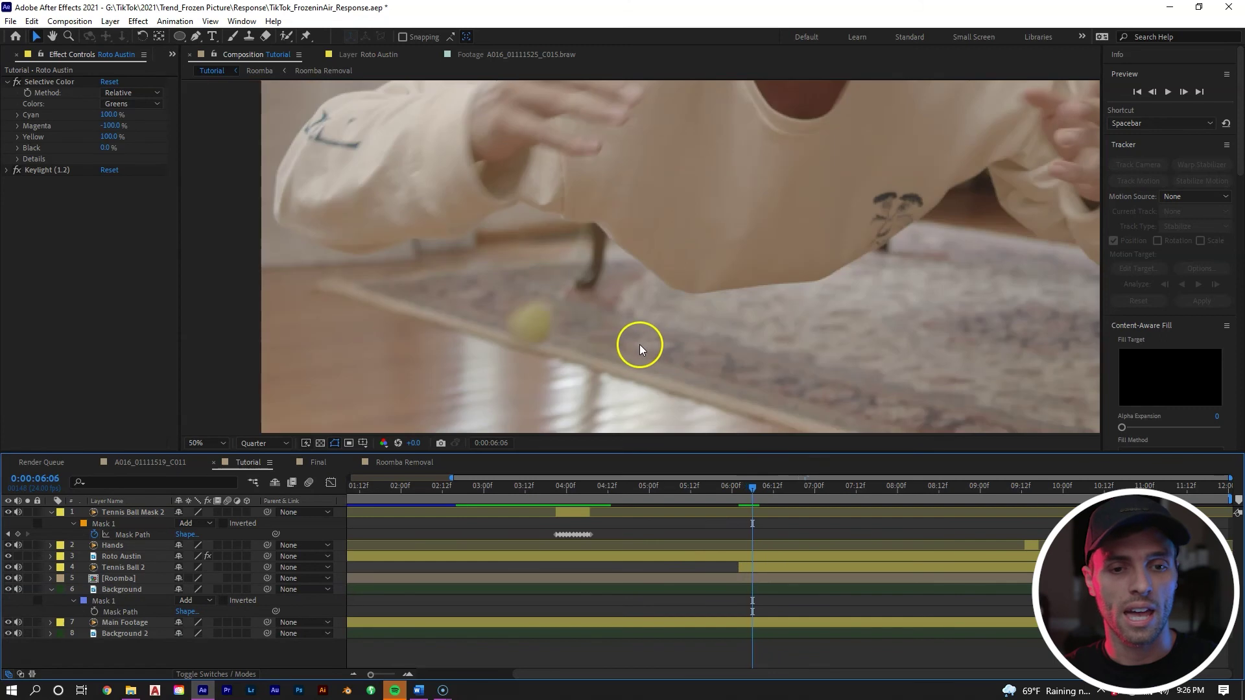
{"action": "left_click_drag", "start_coordinate": [639, 345], "coordinate": [700, 279]}
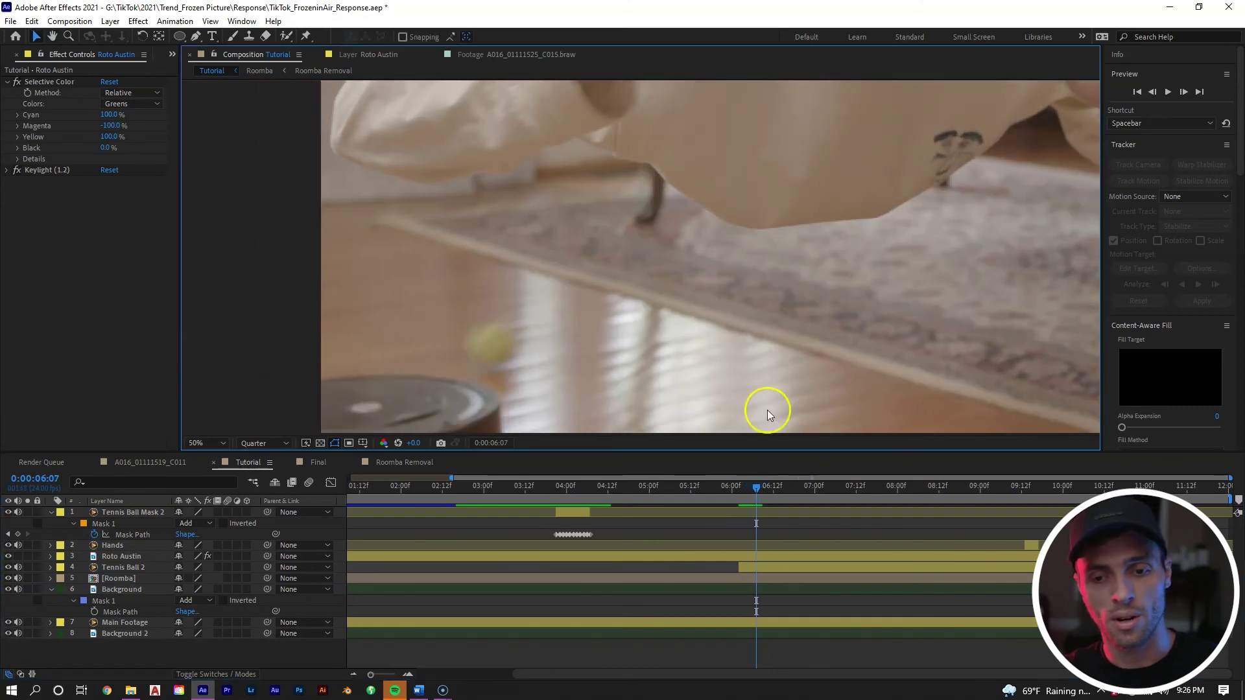
{"action": "left_click", "coordinate": [764, 568]}
{"action": "key", "text": "ctrl+shift+d"}
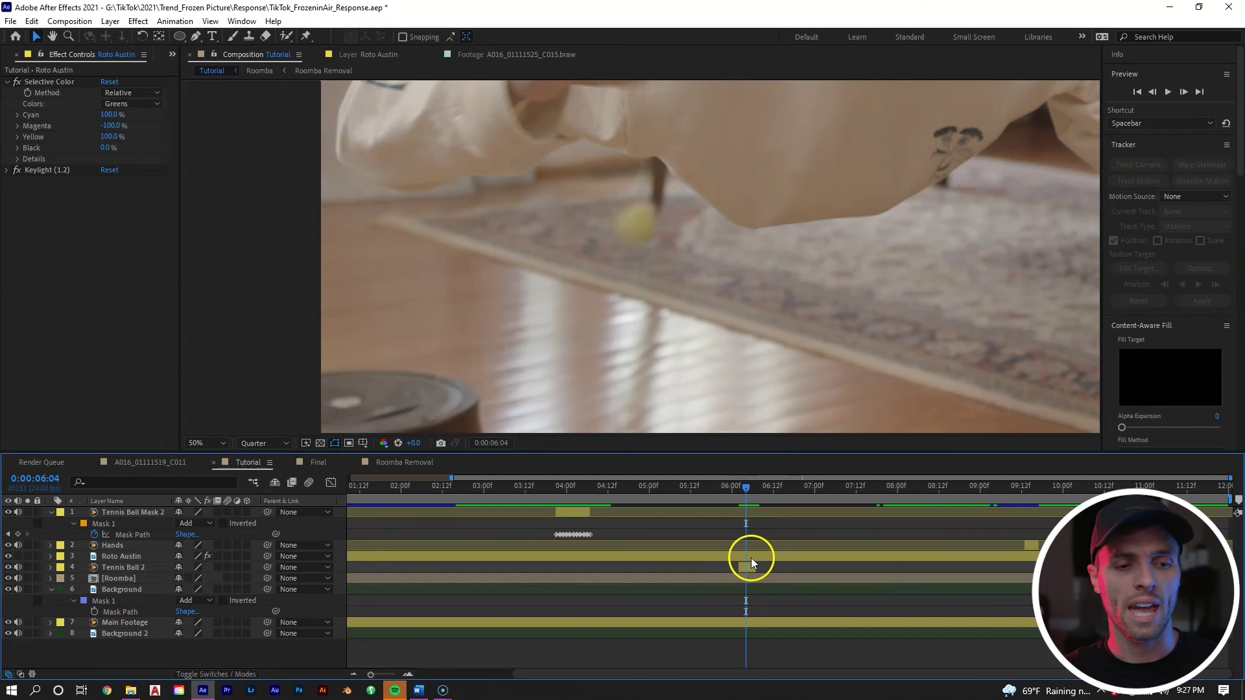
Turn on motion blur for Tennis Ball 2 and play back the ball drop from 0:00:05:23.
{"action": "left_click", "coordinate": [750, 565]}
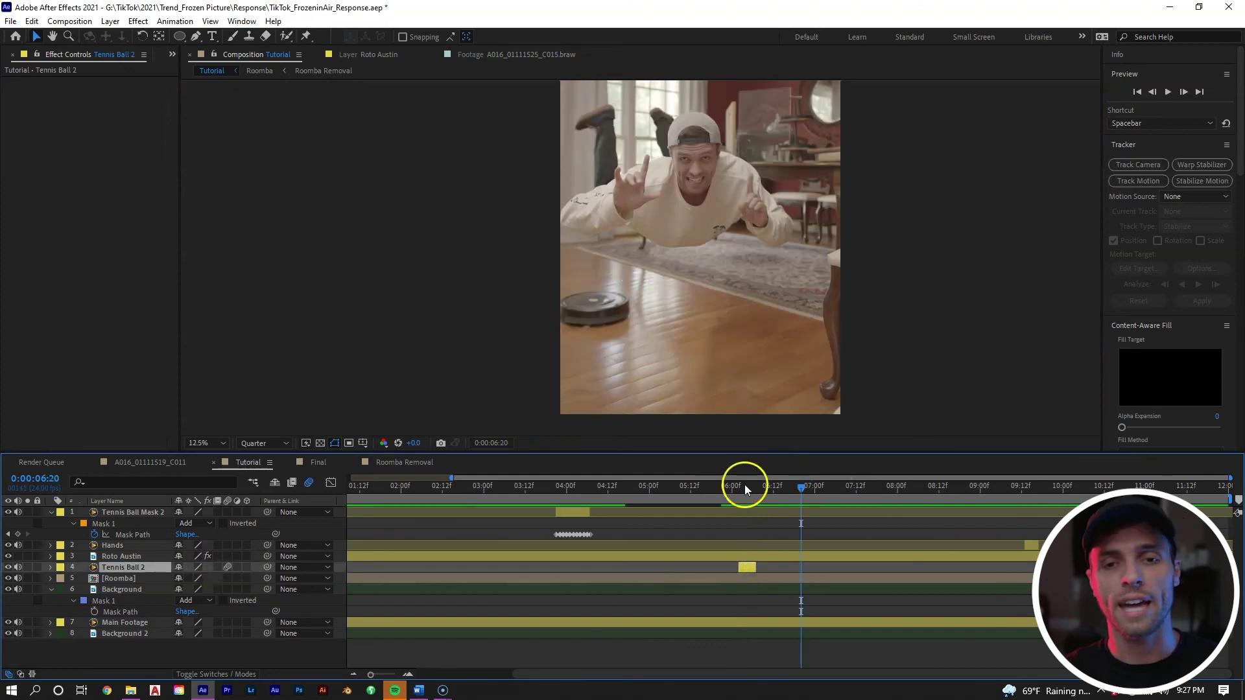
{"action": "left_click", "coordinate": [728, 490]}
{"action": "key", "text": "space"}
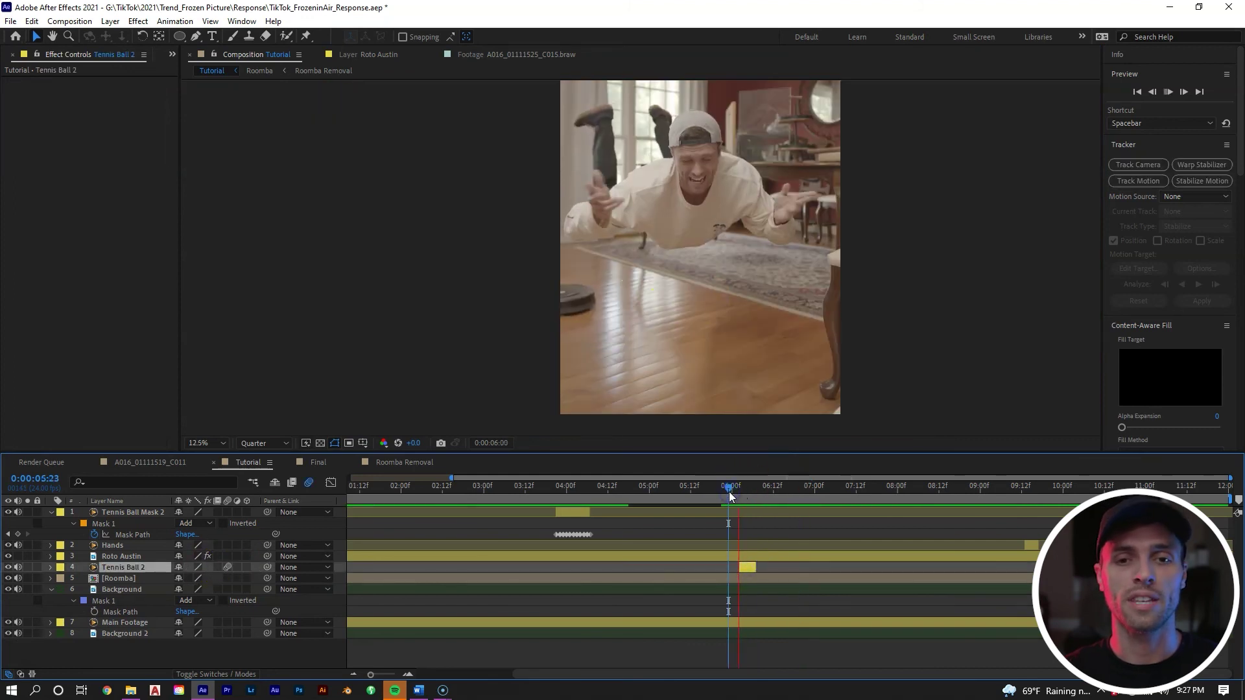
{"action": "left_click", "coordinate": [814, 493]}
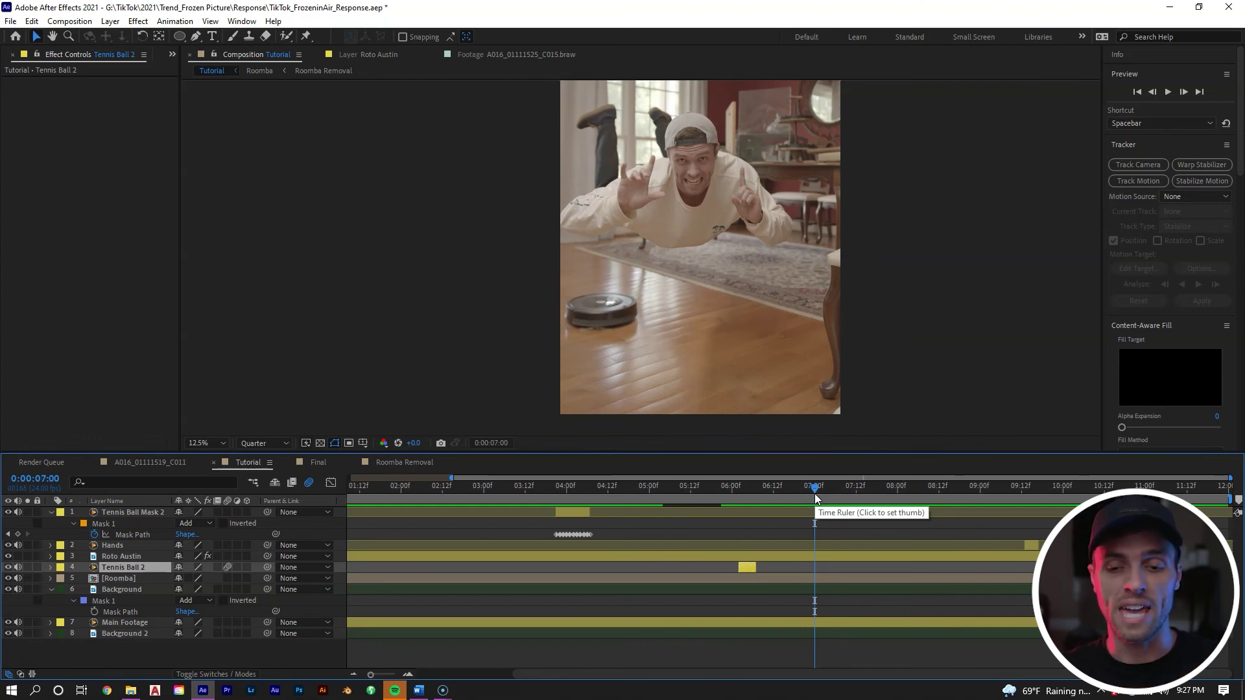
Duplicate the Main Footage layer, rename the copy Tennis Ball End, and place it between Tennis Ball 2 and Roomba.
{"action": "left_click", "coordinate": [820, 622]}
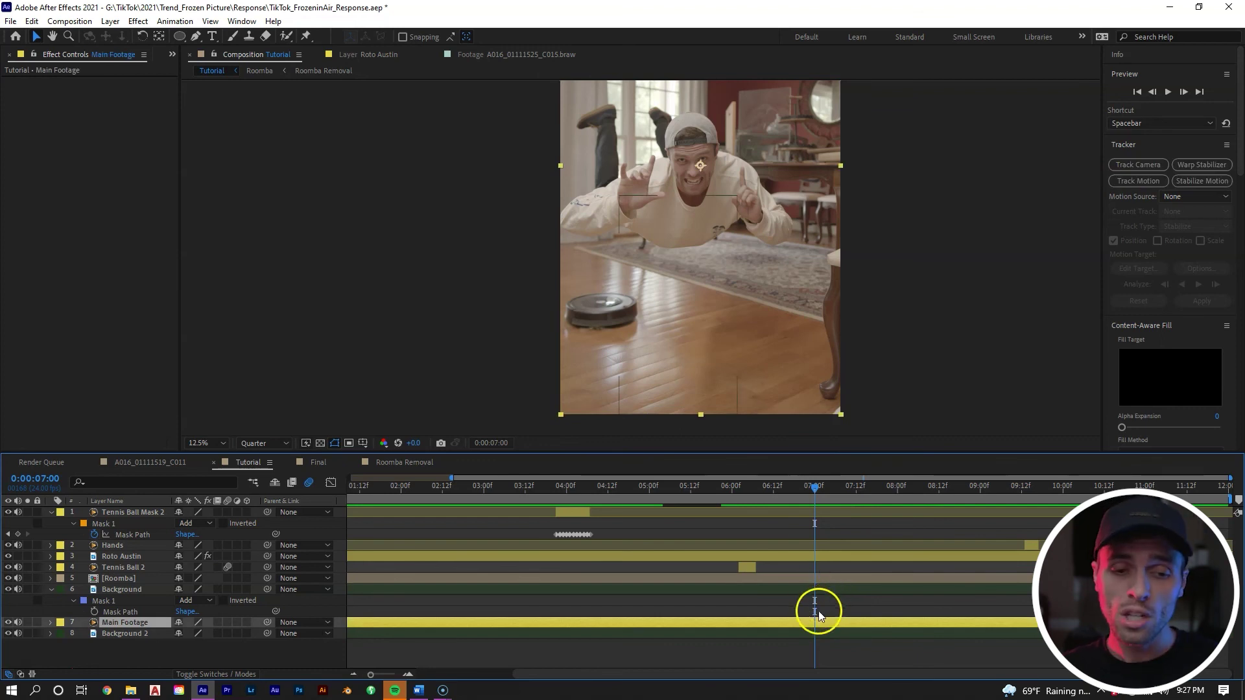
{"action": "key", "text": "ctrl+d"}
{"action": "right_click", "coordinate": [138, 623]}
{"action": "left_click", "coordinate": [167, 599]}
{"action": "type", "text": "Tn"}
{"action": "key", "text": "BackSpace"}
{"action": "type", "text": "ennis Ball End"}
{"action": "key", "text": "Return"}
{"action": "left_click_drag", "start_coordinate": [154, 623], "coordinate": [155, 576]}
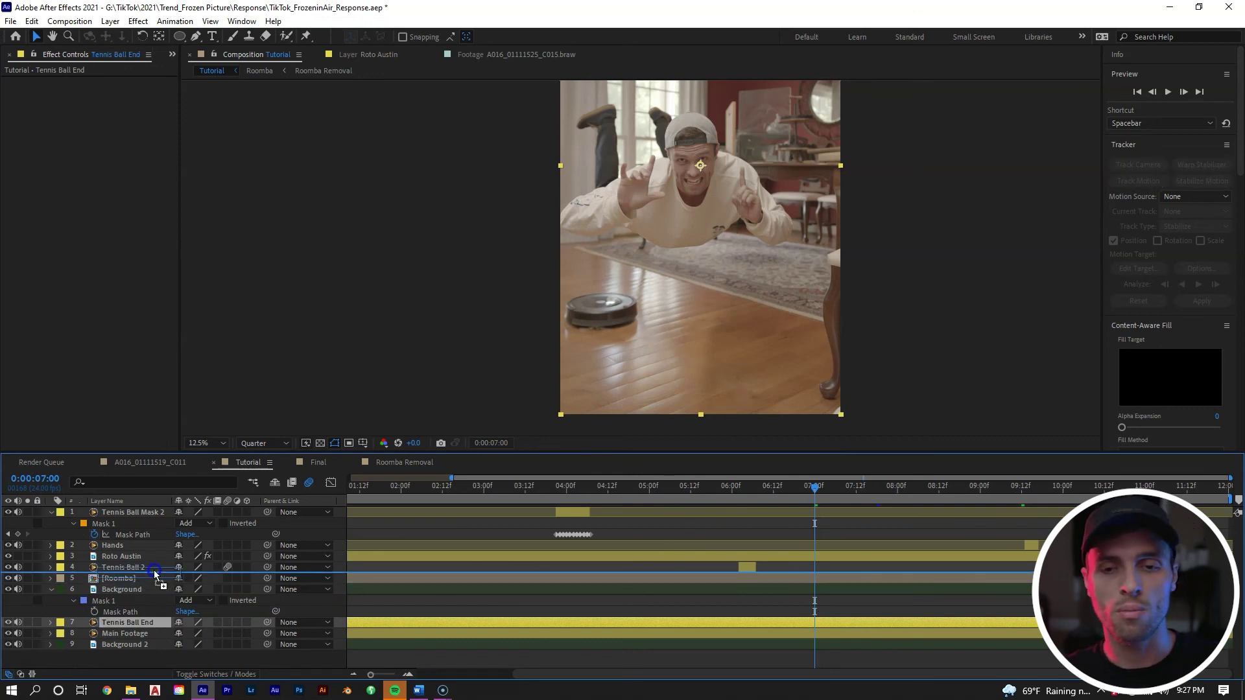
Split Tennis Ball End at 0:00:08:09, delete the part before the cut, and select the remaining part.
{"action": "left_click_drag", "start_coordinate": [817, 478], "coordinate": [930, 474]}
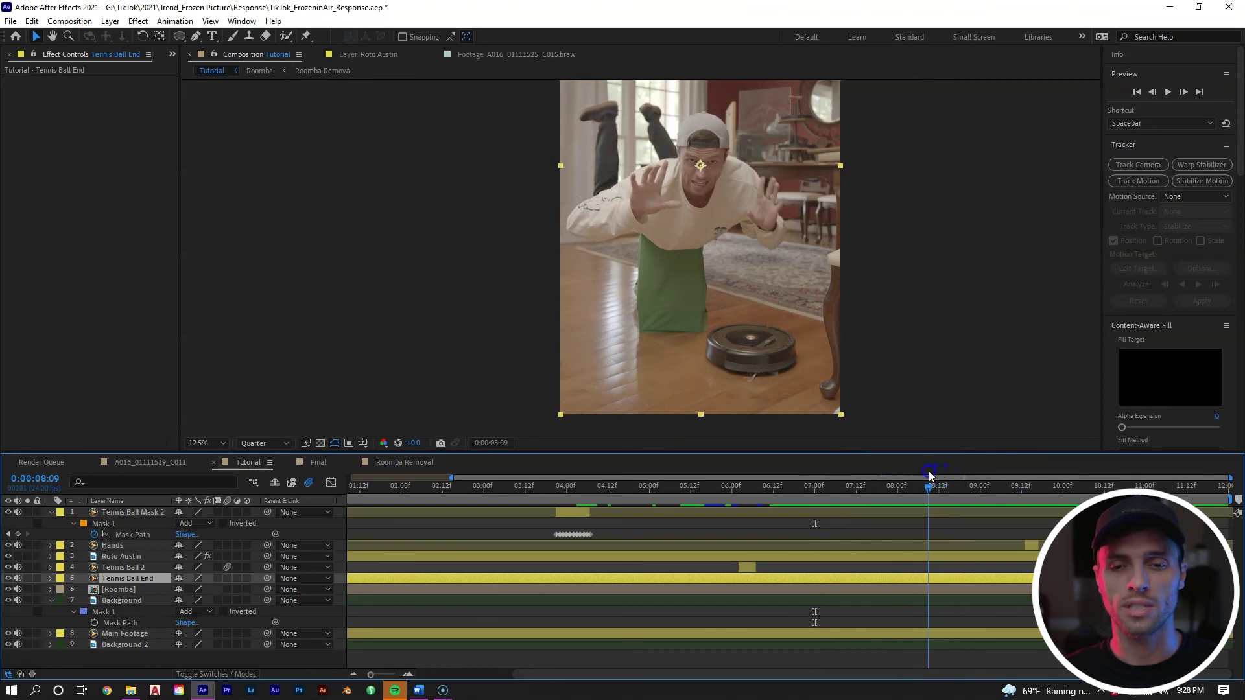
{"action": "key", "text": "ctrl+shift+d"}
{"action": "left_click", "coordinate": [910, 588]}
{"action": "key", "text": "Delete"}
{"action": "left_click", "coordinate": [940, 578]}
Apply the Mocha AE effect to Tennis Ball End 2 with the current time at 0:00:11:21.
{"action": "left_click_drag", "start_coordinate": [955, 488], "coordinate": [1216, 491]}
{"action": "left_click", "coordinate": [981, 536]}
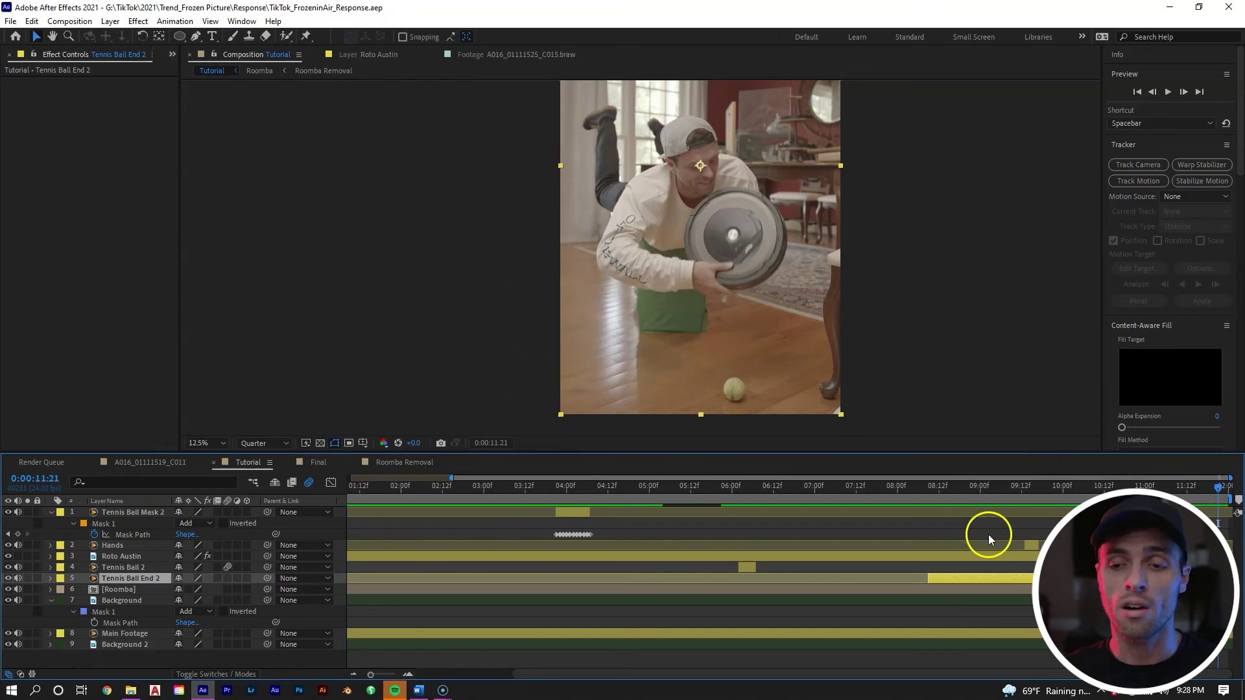
{"action": "right_click", "coordinate": [965, 577]}
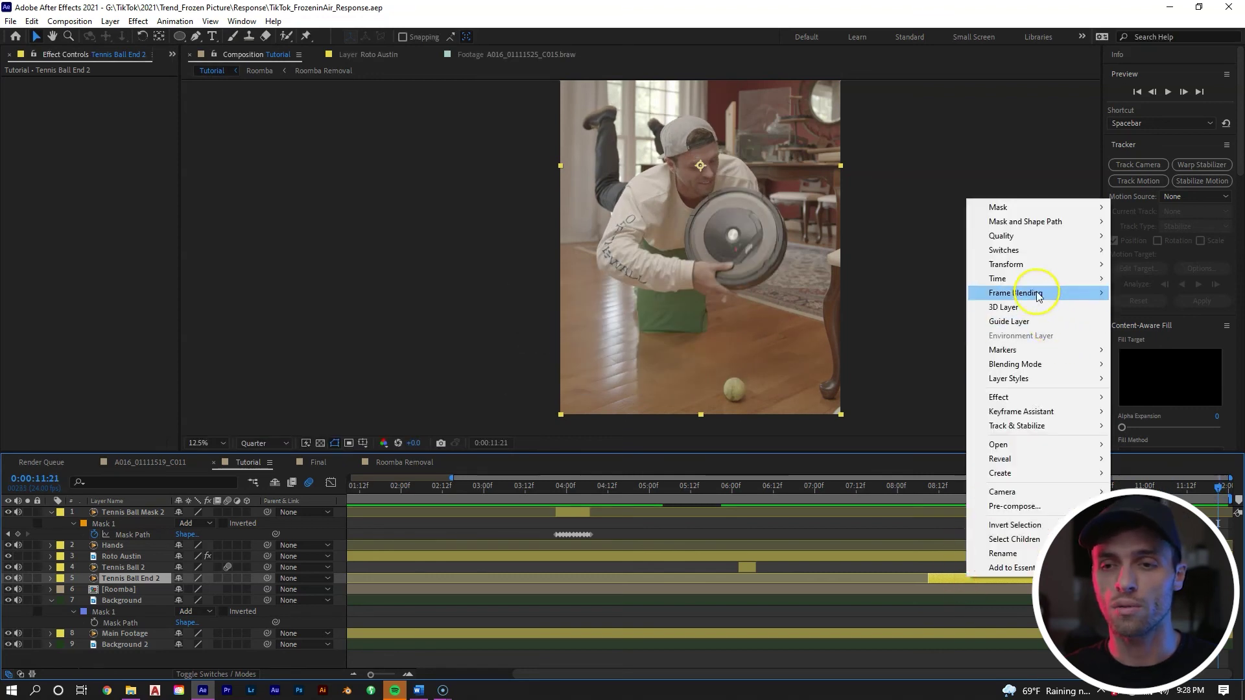
{"action": "left_click", "coordinate": [1034, 396]}
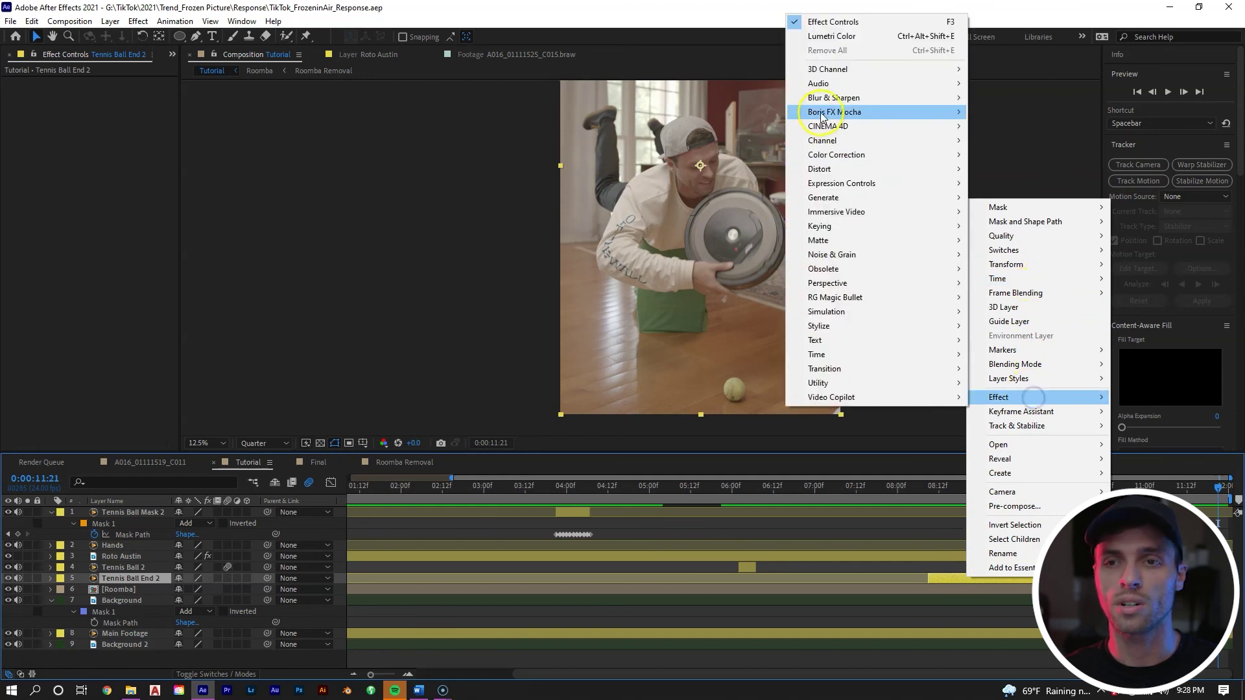
{"action": "mouse_move", "coordinate": [818, 114]}
{"action": "left_click", "coordinate": [1045, 109]}
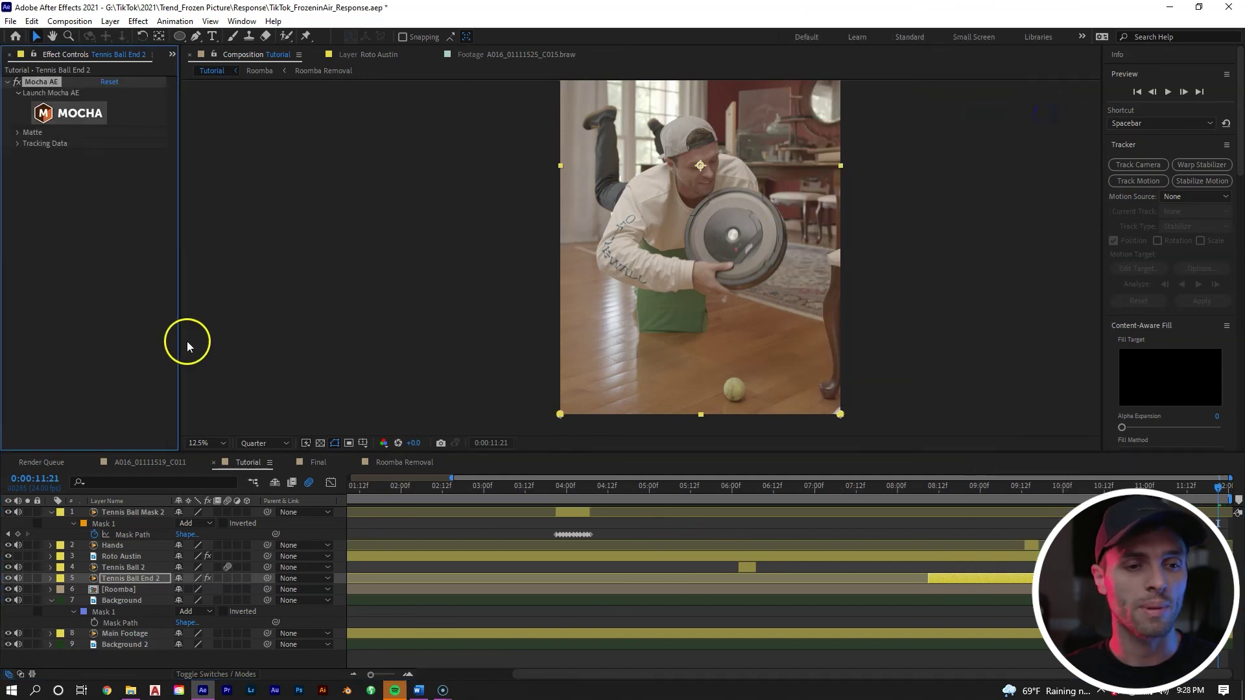
Set the composition preview resolution to Full and launch Mocha AE from the effect on Tennis Ball End 2.
{"action": "left_click", "coordinate": [256, 443]}
{"action": "left_click", "coordinate": [268, 464]}
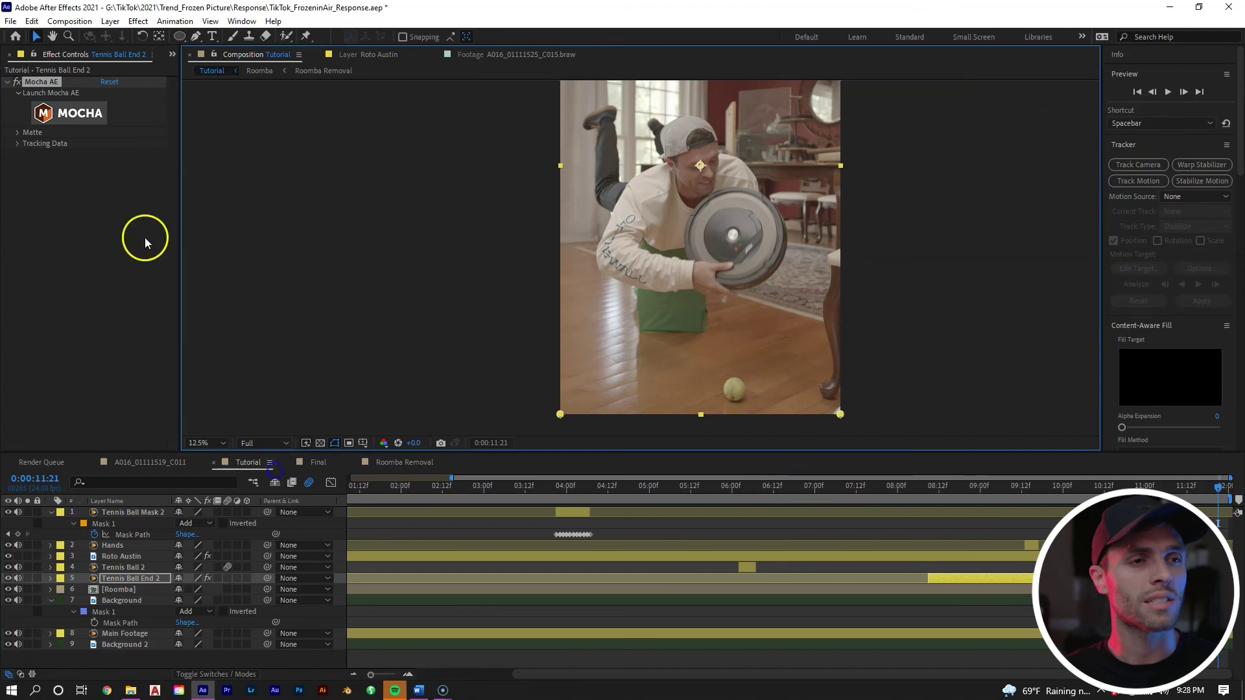
{"action": "left_click", "coordinate": [82, 119]}
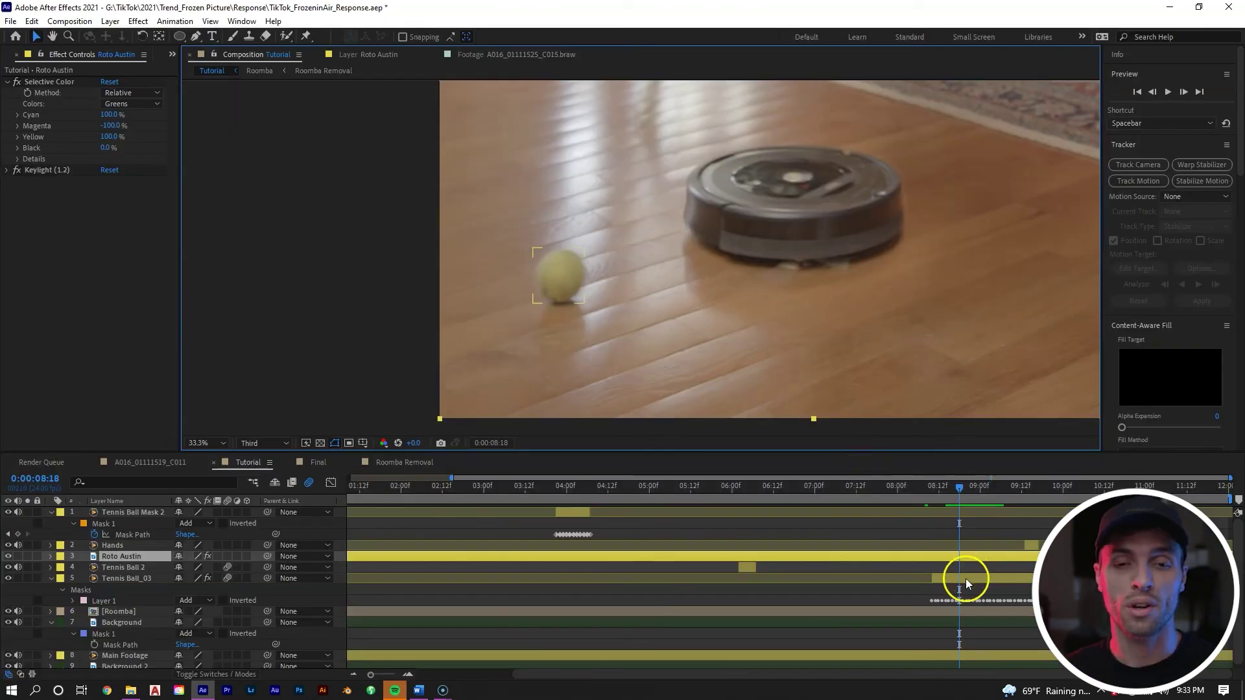
Select the Tennis Ball_03 layer to inspect its ball mask at 0:00:08:18.
{"action": "left_click", "coordinate": [966, 579]}
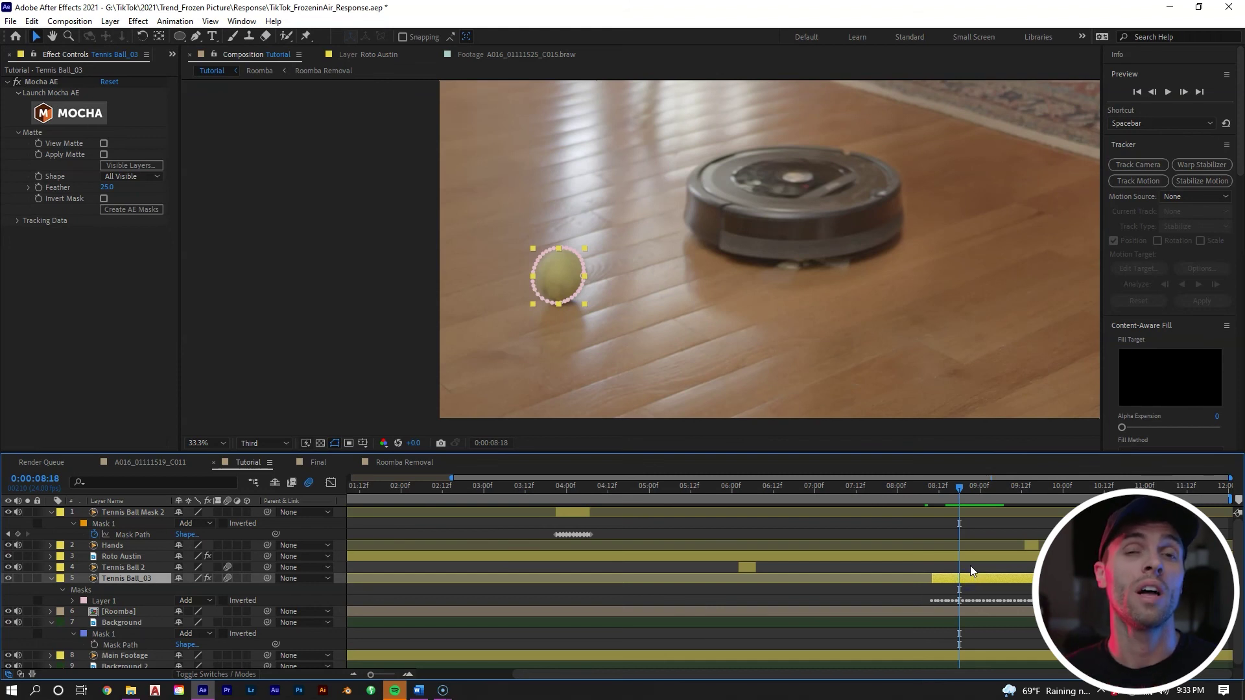